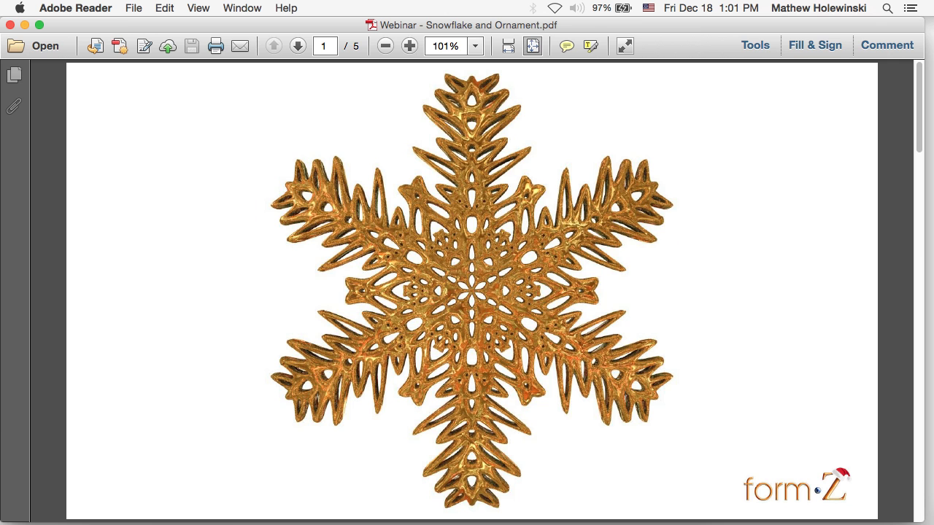
Switch to formZ and apply a rectangular mesh with 4'-0" spacing to the long bar
key(super+Tab)
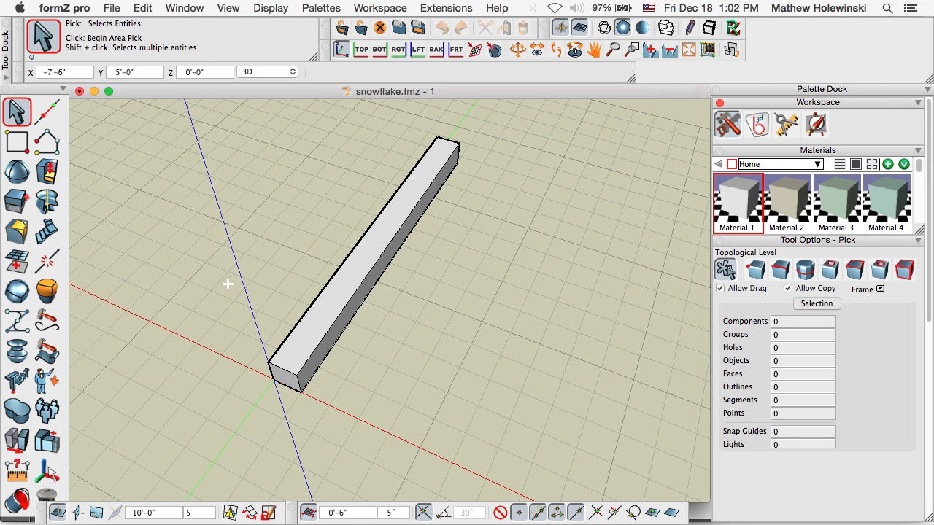
click(18, 264)
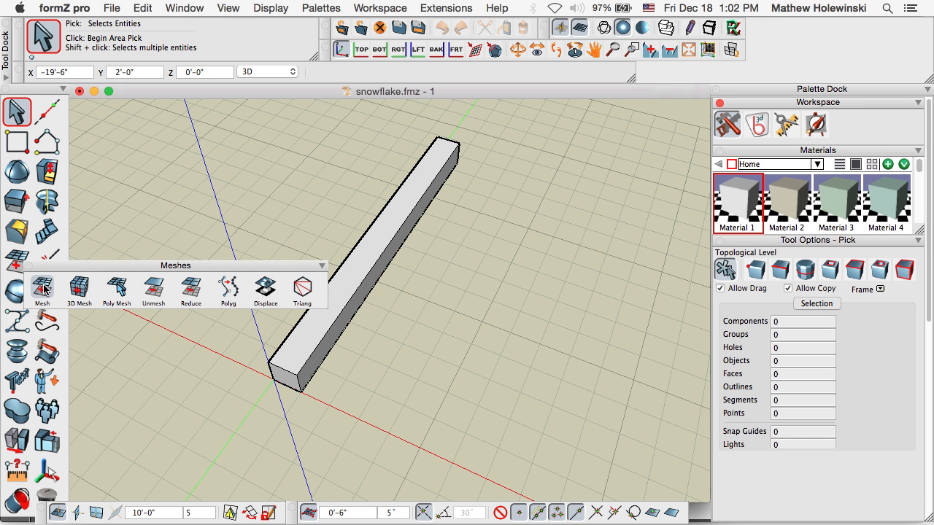
click(43, 289)
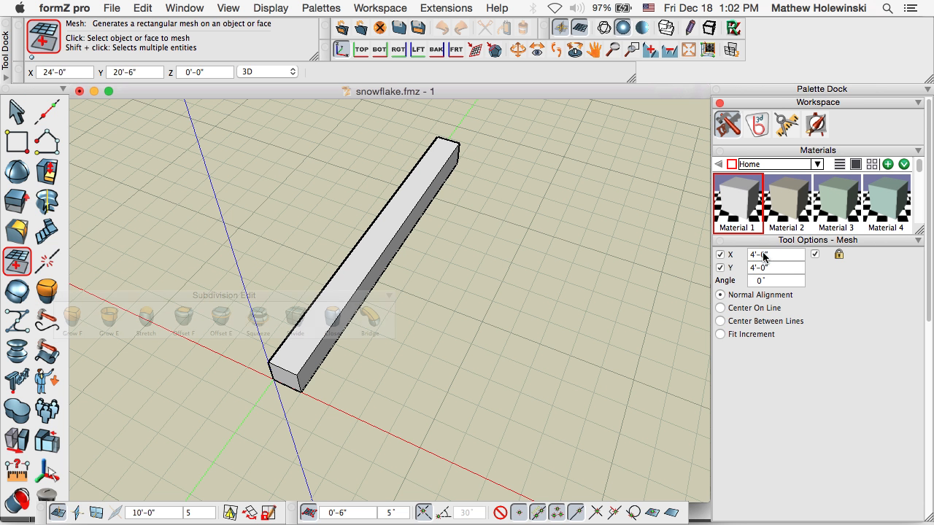
click(763, 253)
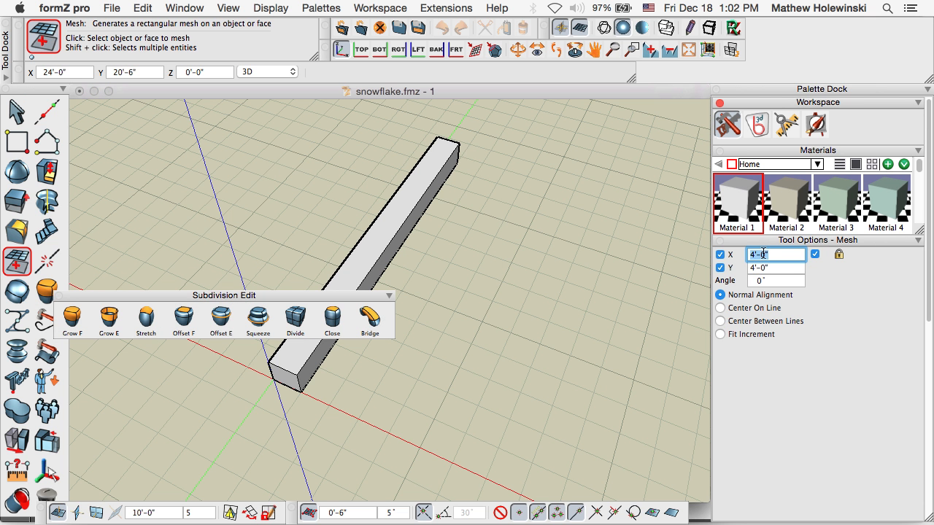
click(319, 341)
middle_drag(459, 366, 345, 382)
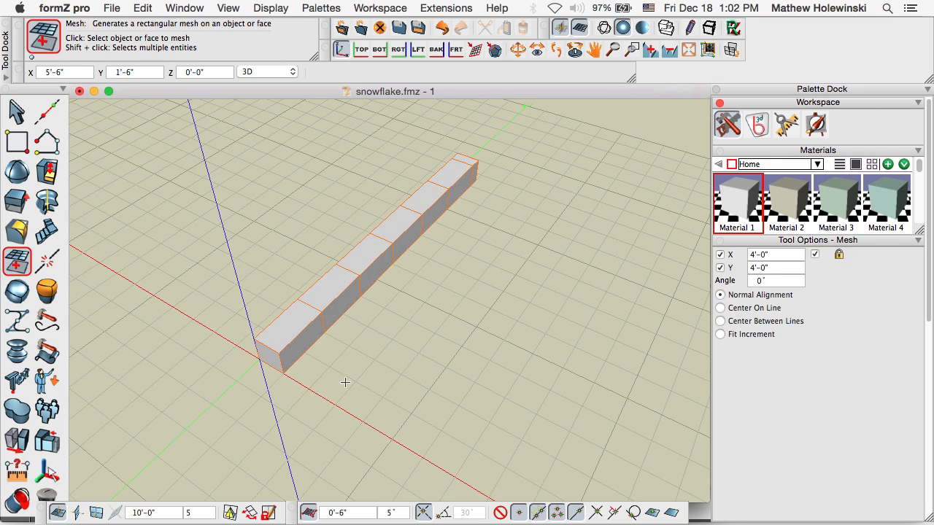
Set the bar's mesh spacing to 24 inches in both X and Y, and finish the mesh edit
click(774, 254)
text(2)
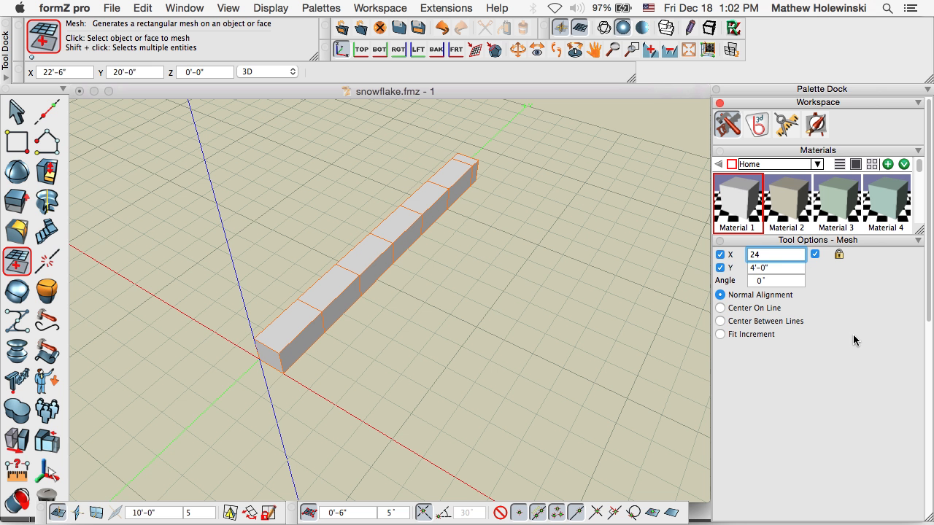
text(4)
click(781, 267)
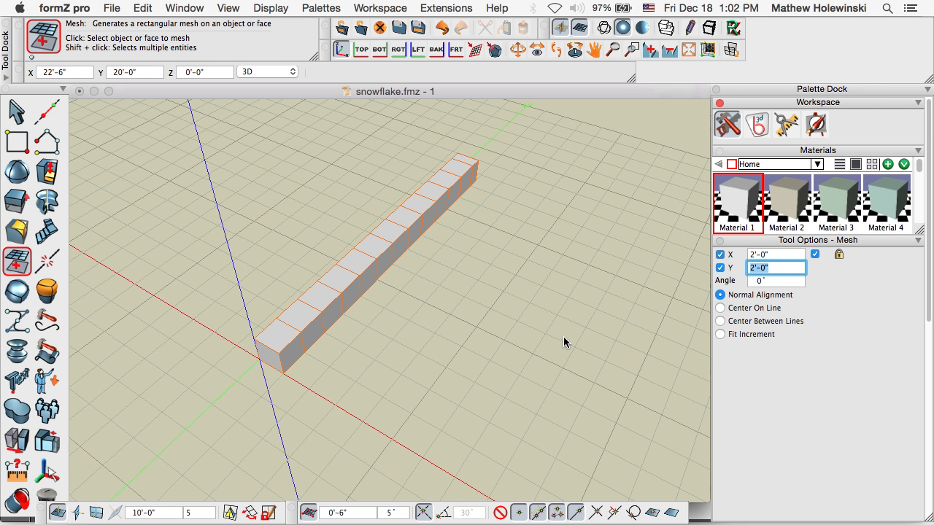
click(16, 112)
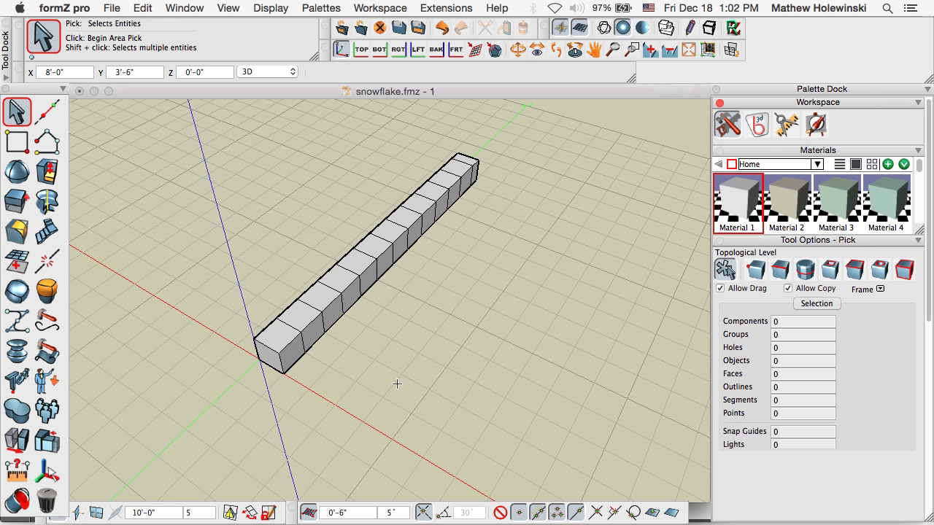
Try reshaping the side face of the bar's second segment outward without Keep Edges, and undo it
middle_drag(397, 383, 415, 386)
drag(54, 178, 98, 130)
click(93, 146)
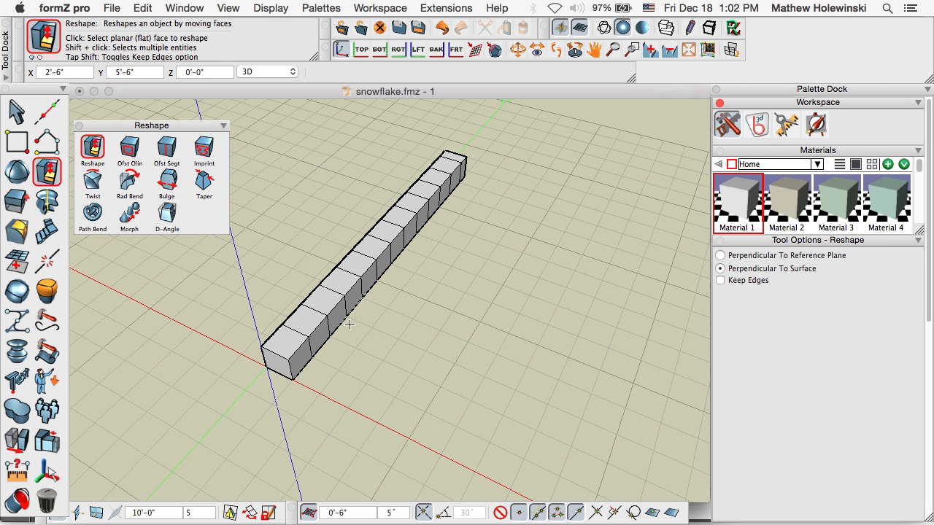
click(325, 337)
click(387, 359)
click(321, 334)
click(399, 347)
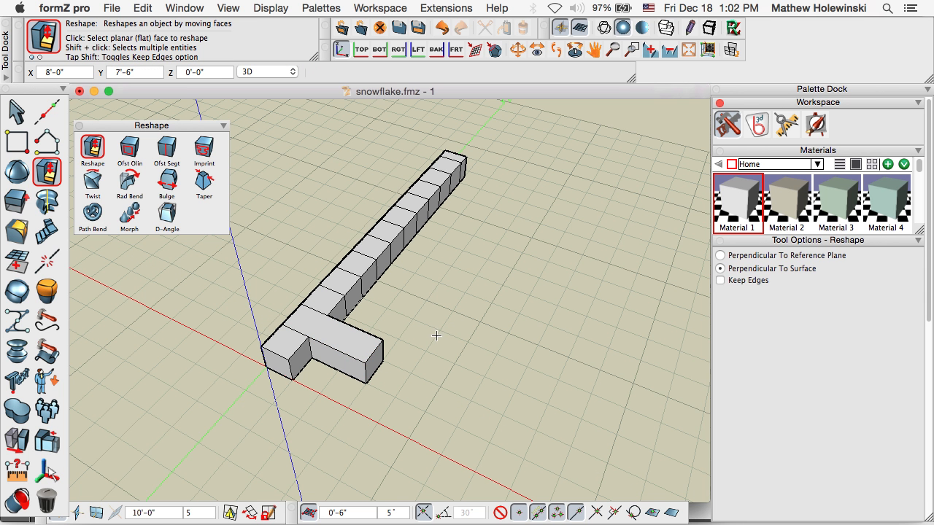
key(super+z)
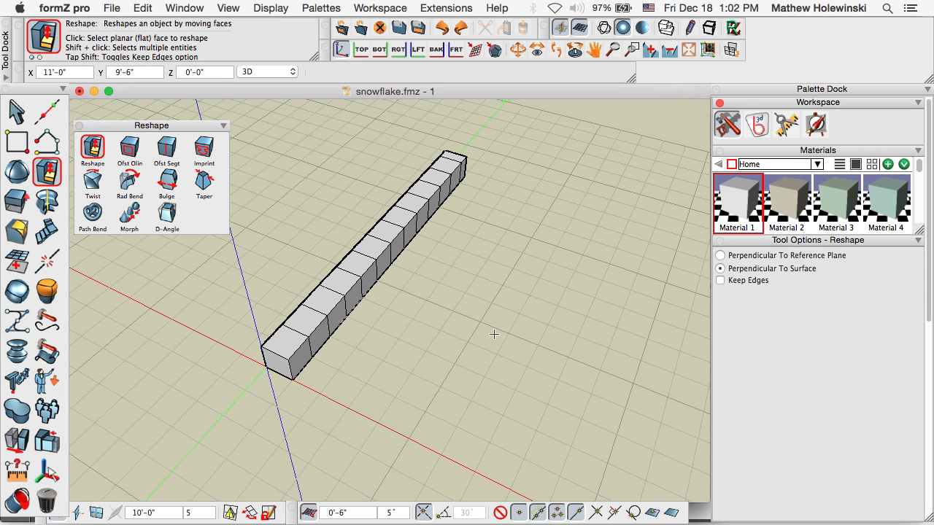
Reshape with Keep Edges on, pulling the second segment's side face out about 5'-6" and the fourth segment's side face out as a shorter branch
click(720, 280)
click(321, 333)
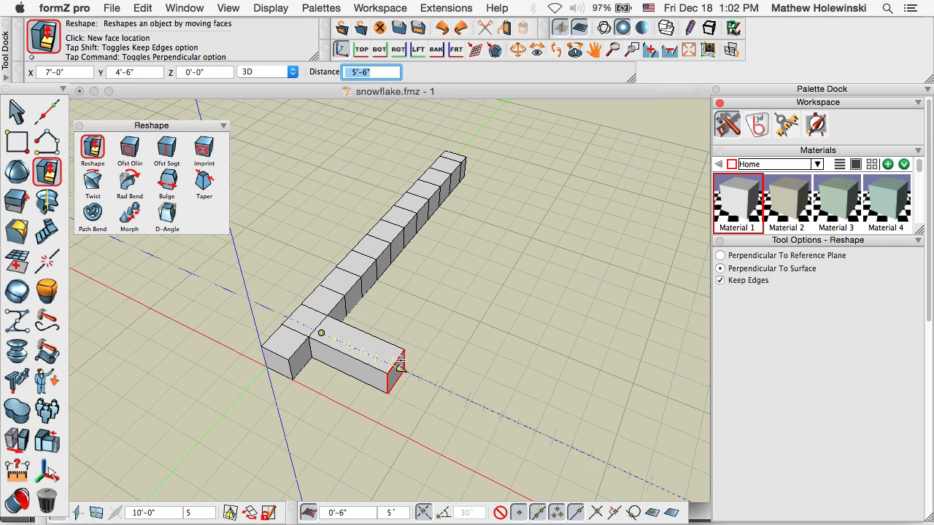
click(400, 365)
click(356, 292)
click(409, 319)
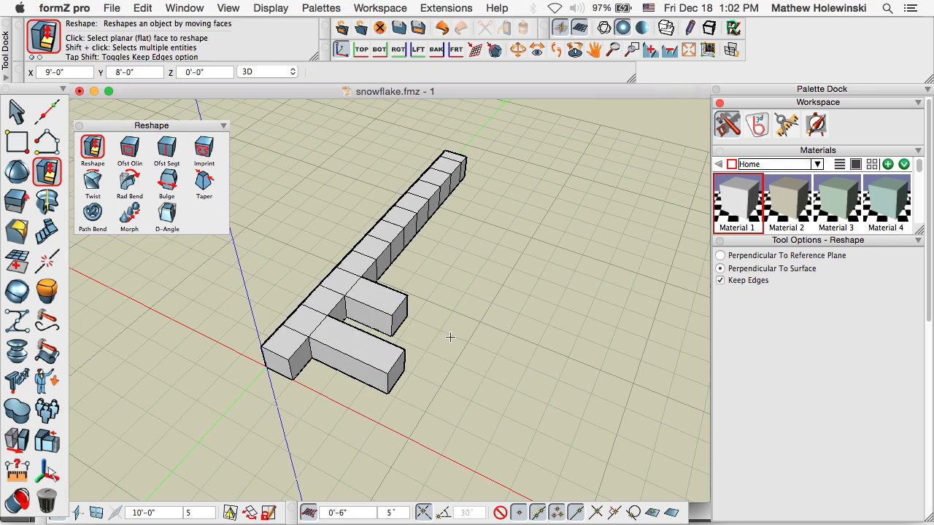
Move the longer branch's end face further outward and towards the shorter branch so that the branch slants
middle_drag(502, 359, 444, 356)
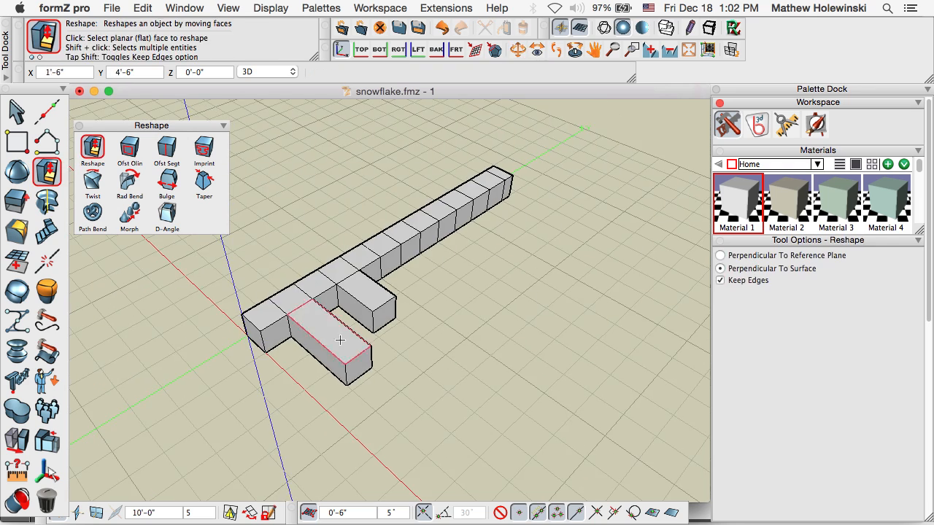
middle_drag(340, 340, 453, 386)
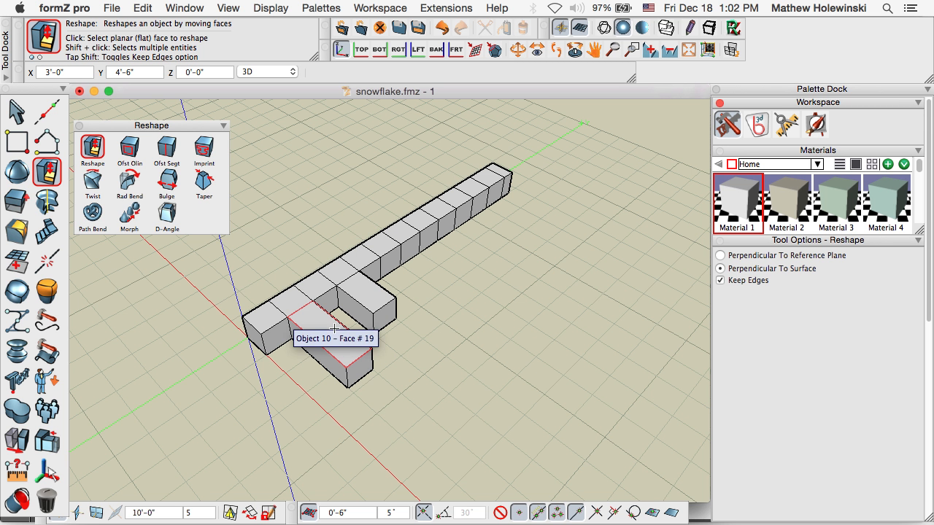
middle_drag(334, 329, 441, 365)
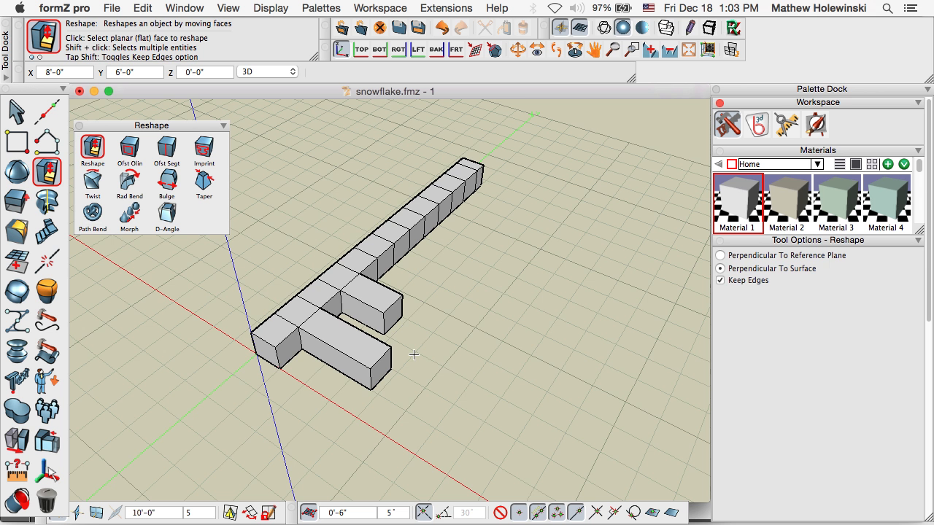
middle_drag(413, 354, 470, 394)
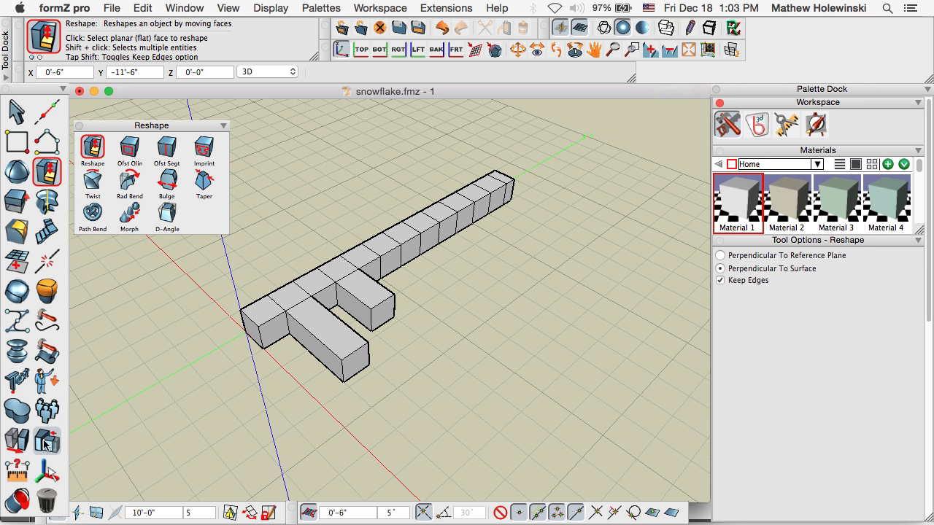
mouse_move(18, 442)
drag(78, 446, 137, 454)
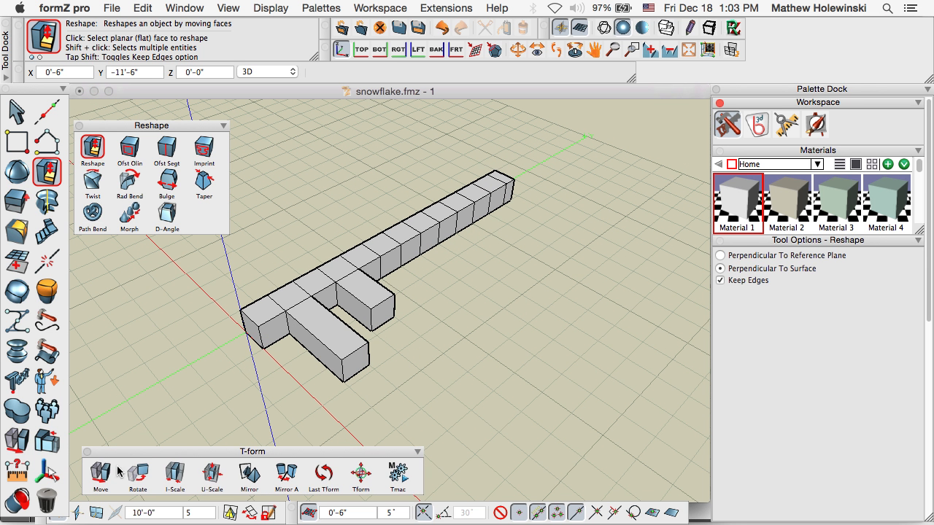
click(102, 474)
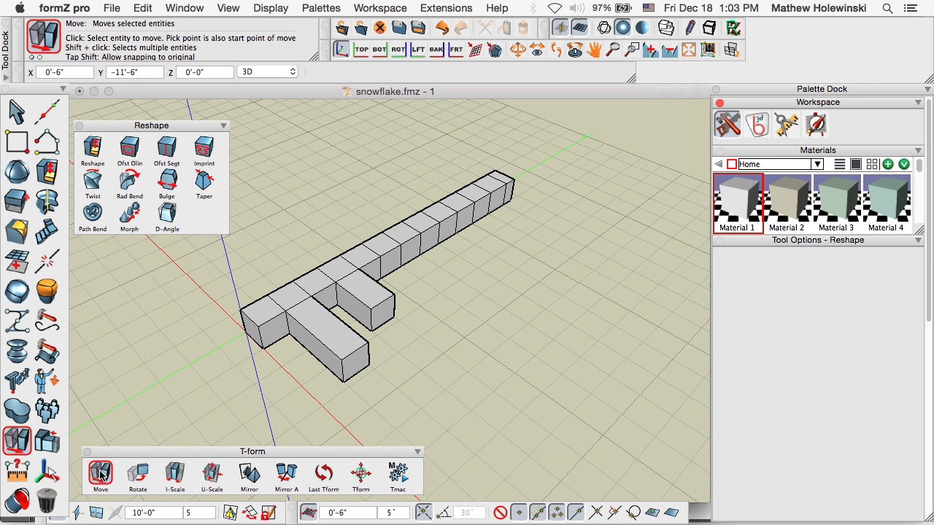
click(344, 373)
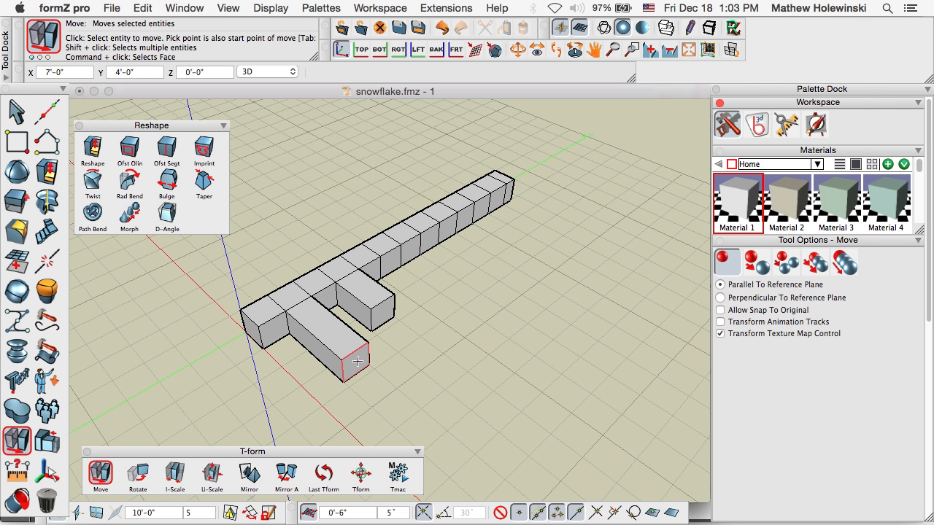
click(356, 361)
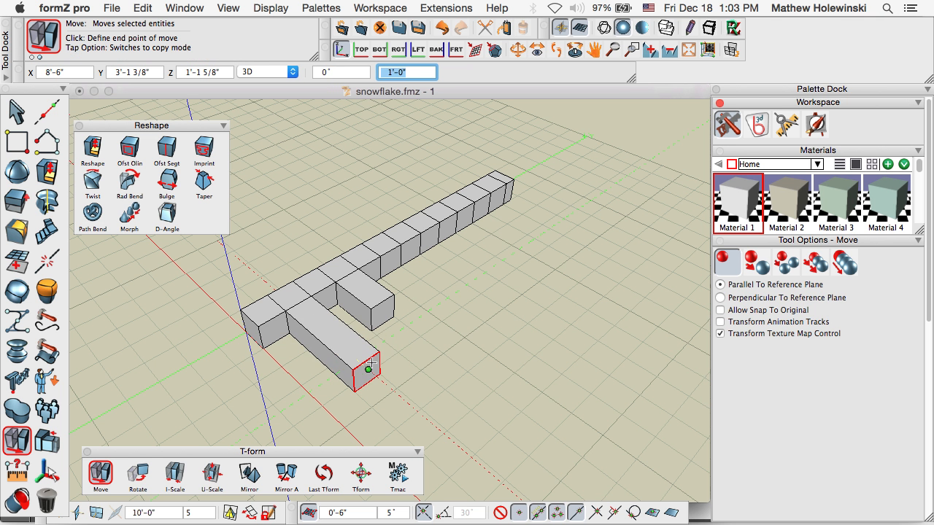
click(389, 363)
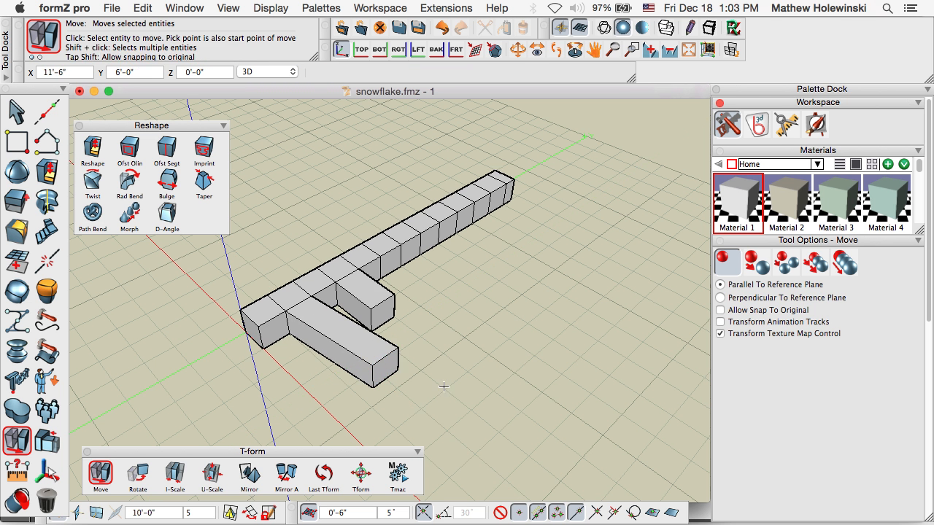
Move the vertical edge of the longer branch's end face nearest the shorter branch about 0'-6" to widen the tip
middle_drag(443, 386, 366, 401)
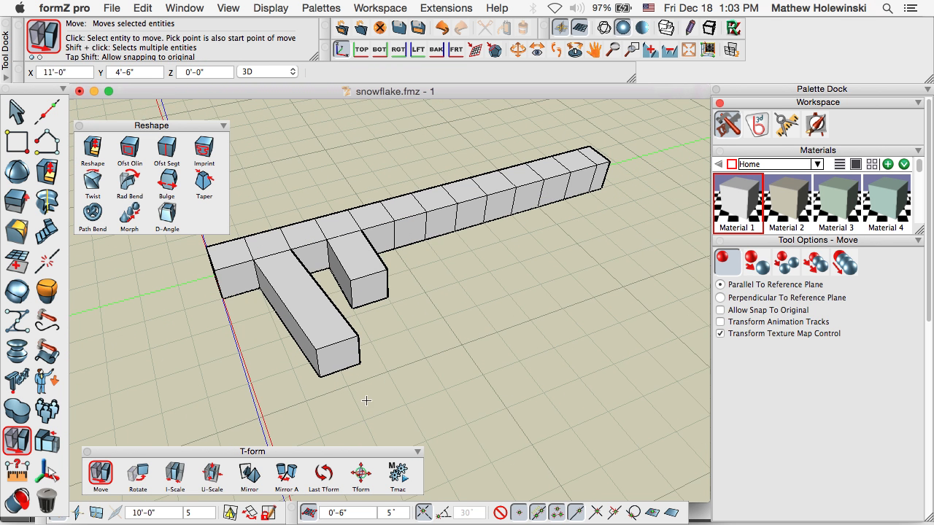
click(359, 351)
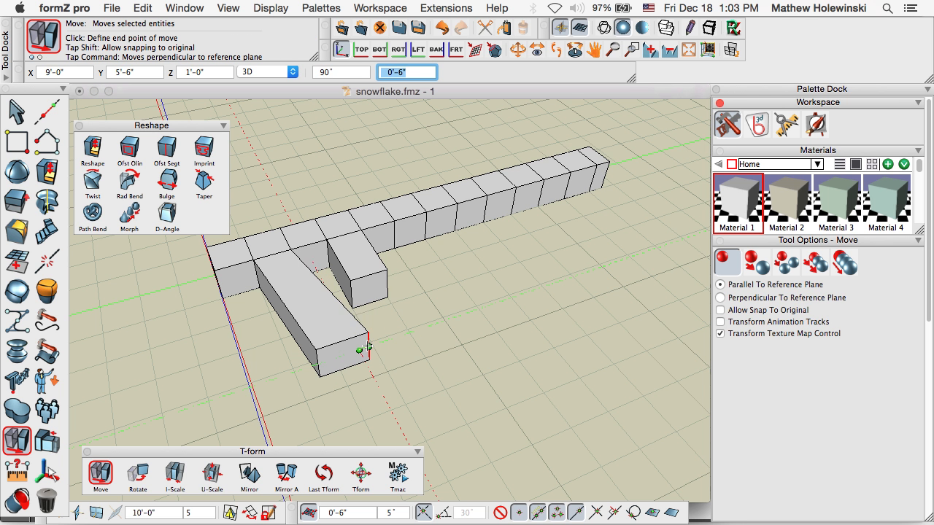
click(370, 350)
Try moving the lower corner point of the longer branch's end face about 2' sideways, and undo the move
middle_drag(364, 387, 374, 385)
click(380, 358)
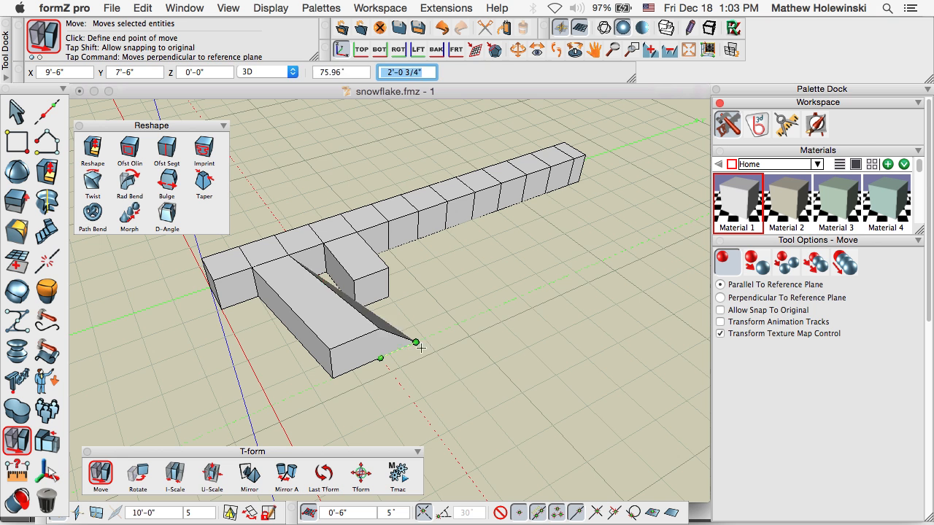
click(418, 354)
key(super+z)
Rotate the longer branch's end face slightly about its own centre, parallel to the ground plane
middle_drag(474, 394, 467, 396)
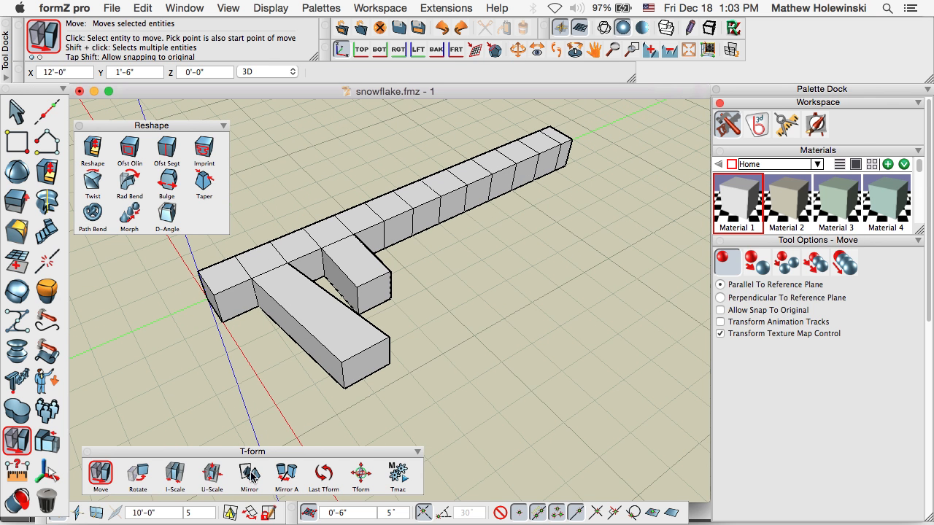
middle_drag(503, 351, 505, 355)
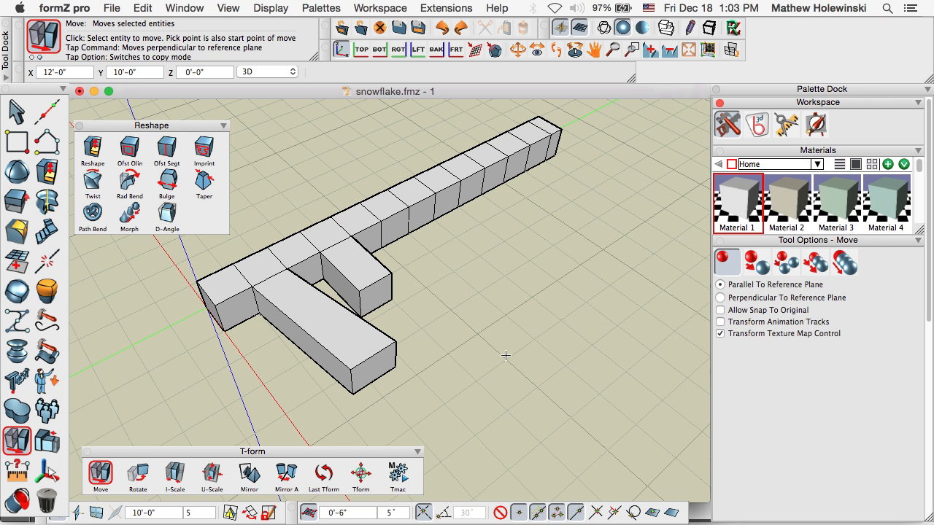
click(138, 472)
middle_drag(488, 368, 465, 362)
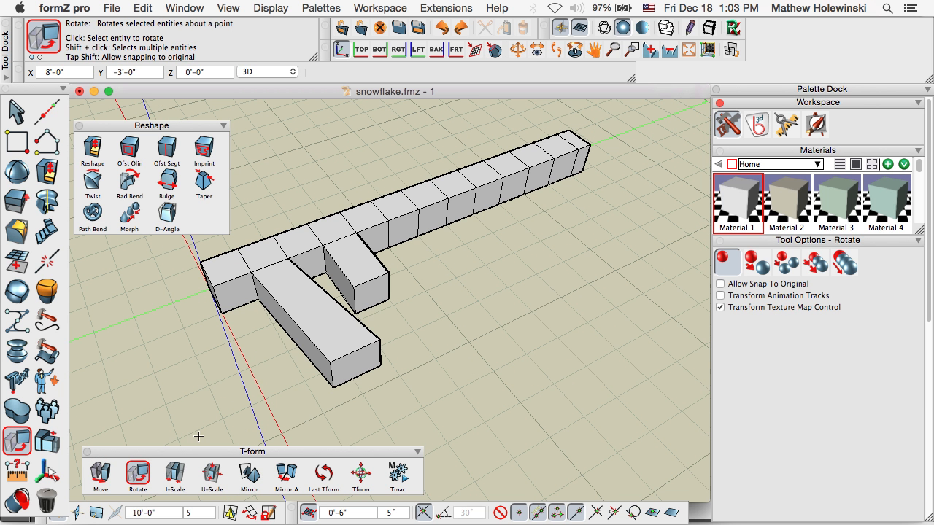
click(354, 365)
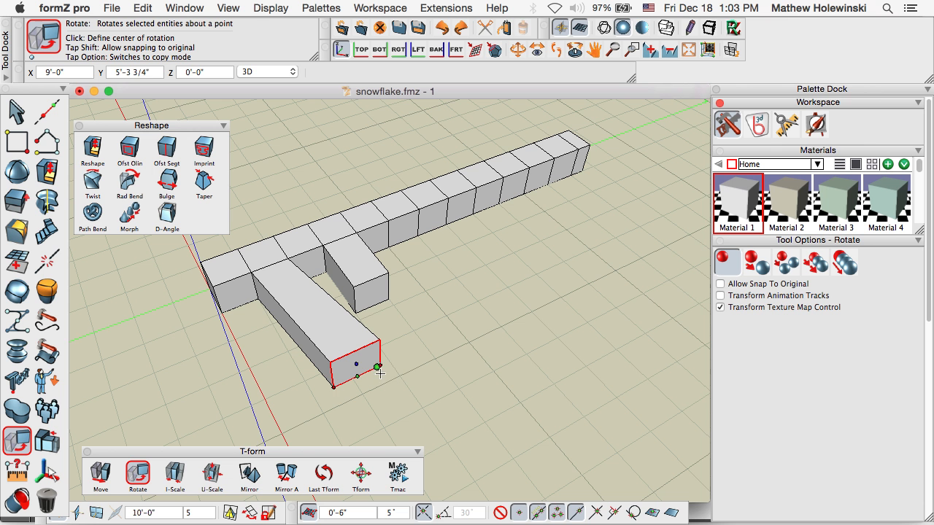
click(357, 365)
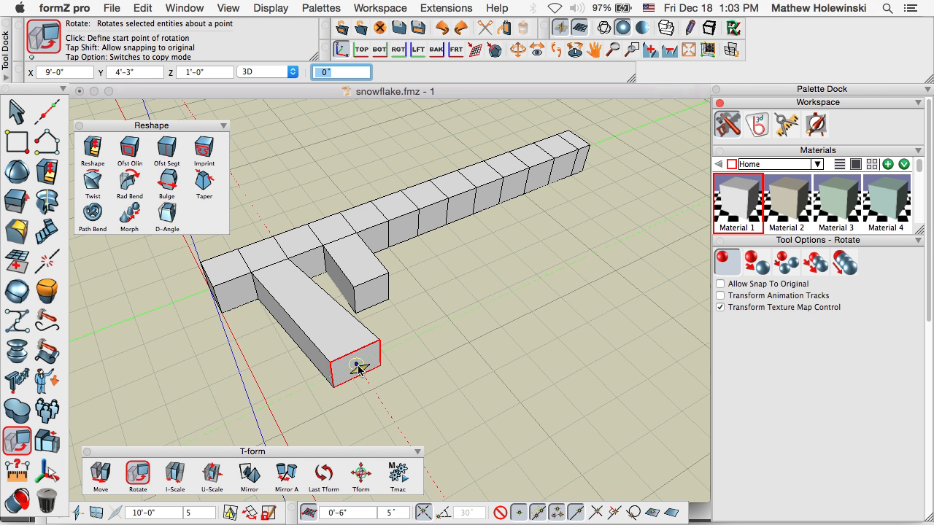
click(445, 390)
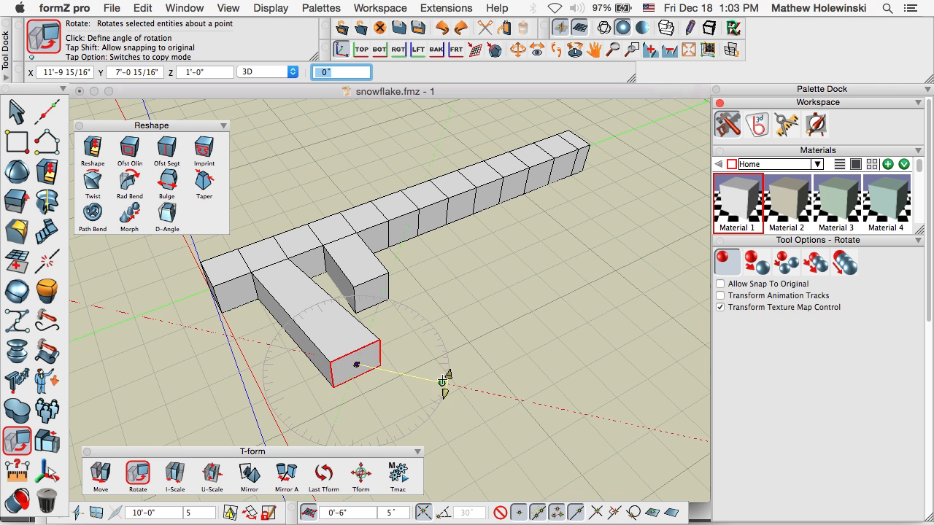
click(444, 376)
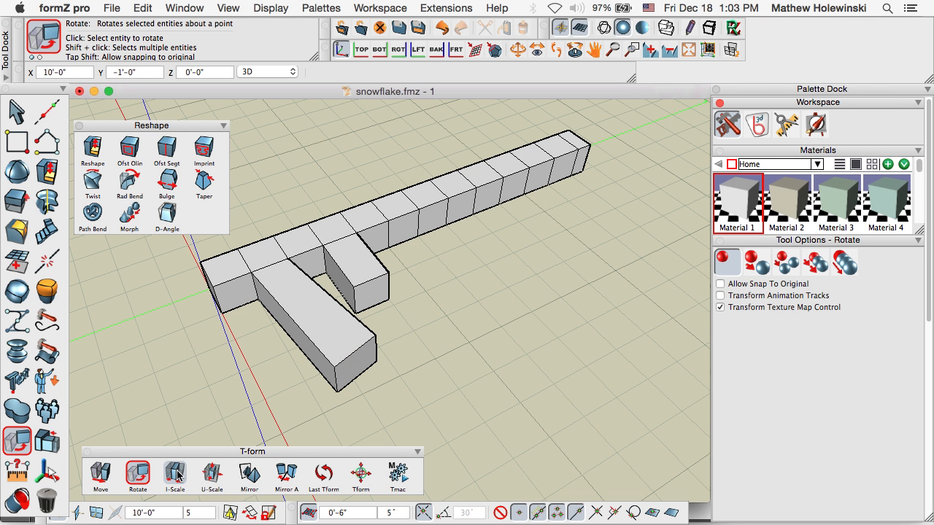
Scale the longer branch's end face independently about its centre by about 0.73 in X and Y to narrow the tip
click(176, 474)
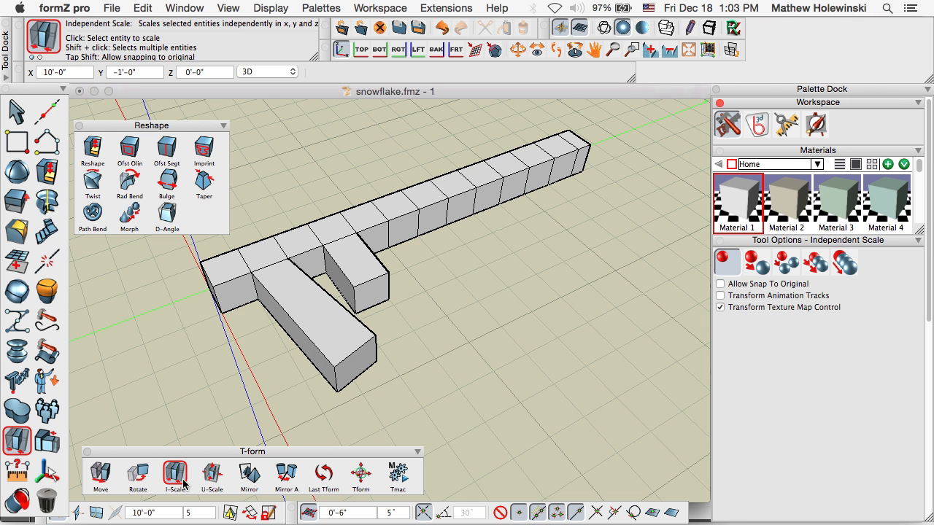
click(356, 364)
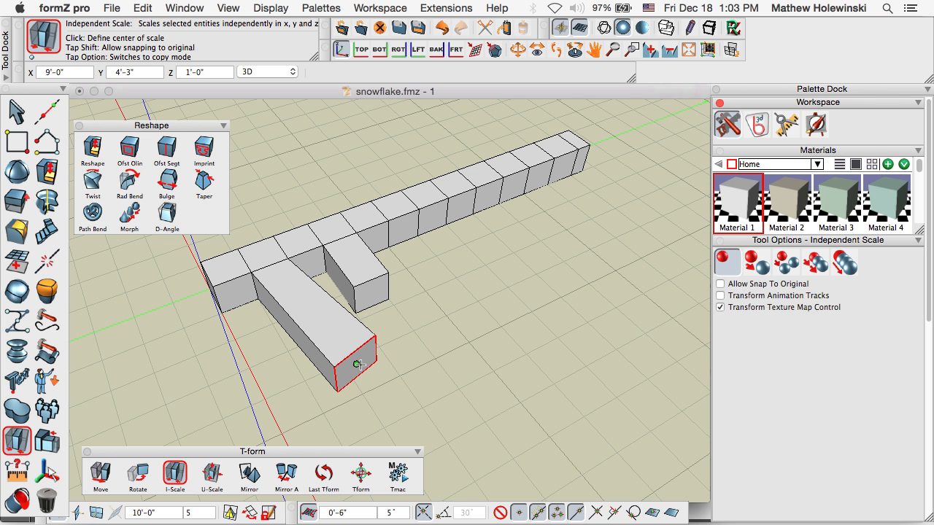
click(357, 365)
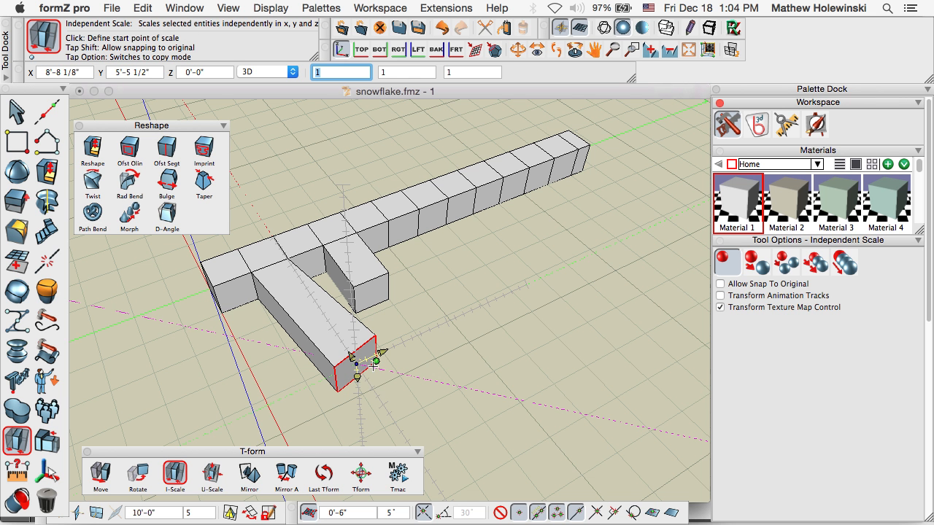
click(473, 388)
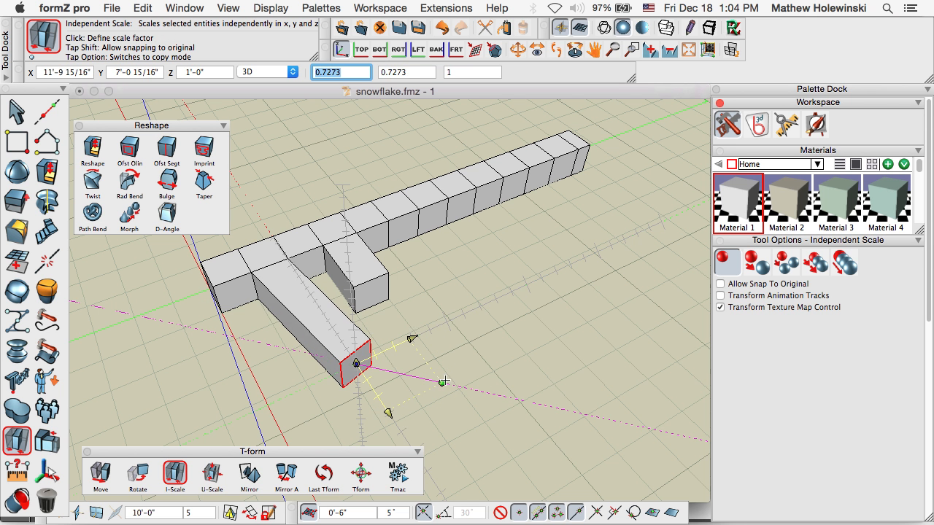
click(442, 382)
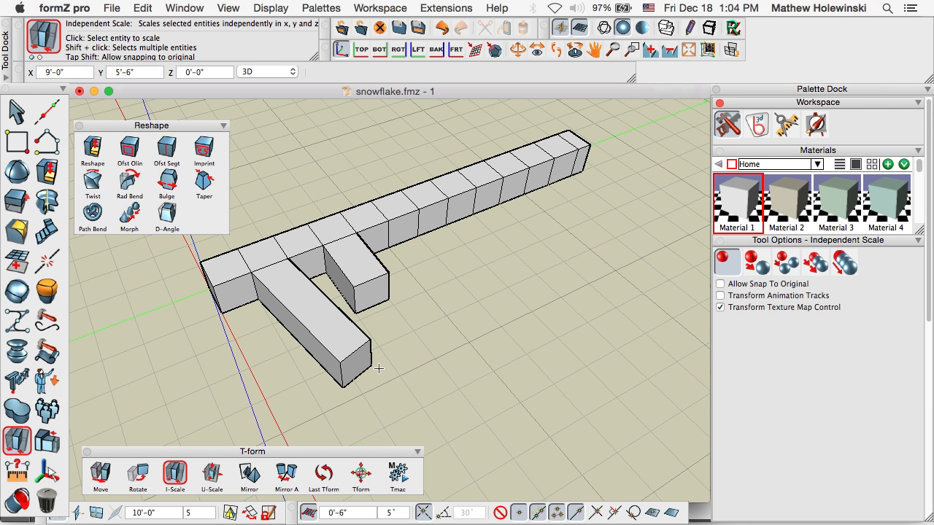
Scale the longer branch's end face about its centre along the bar's direction until it is about 3' wide
click(357, 361)
click(357, 365)
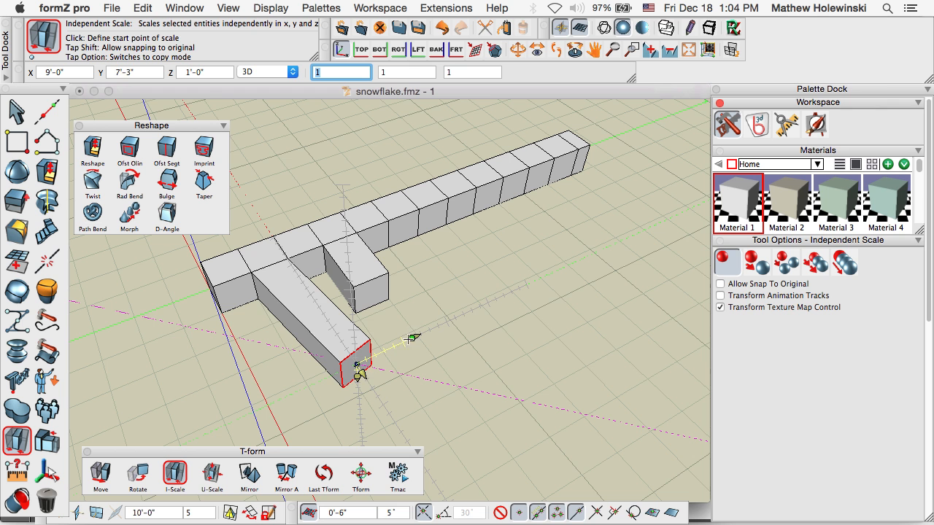
click(412, 339)
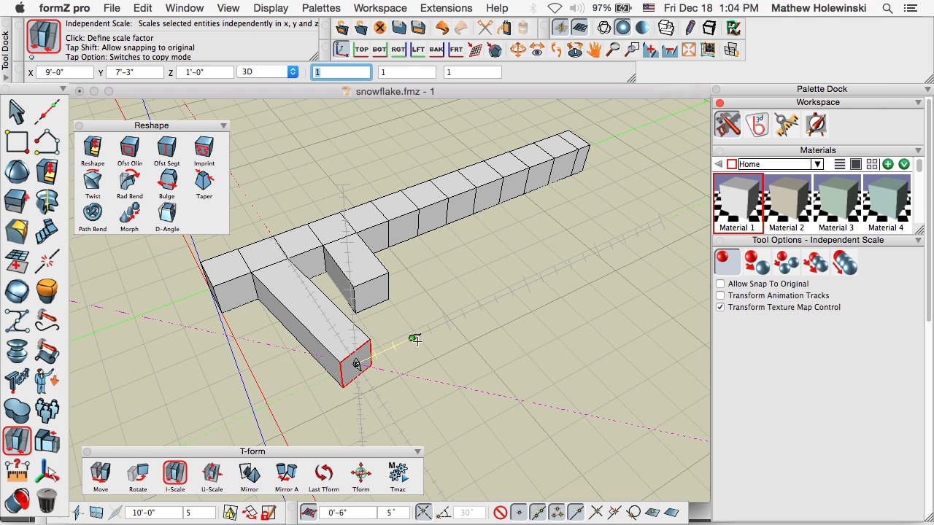
click(447, 324)
middle_drag(442, 416, 466, 398)
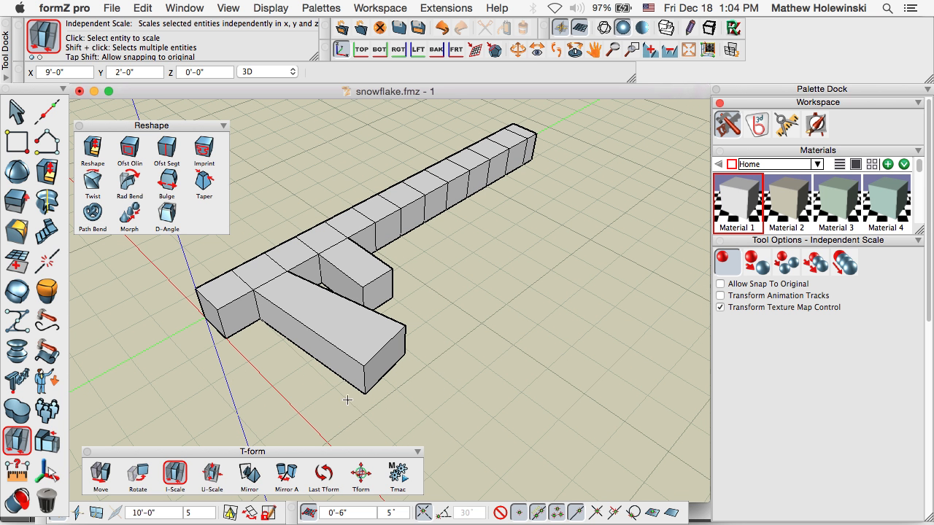
click(361, 474)
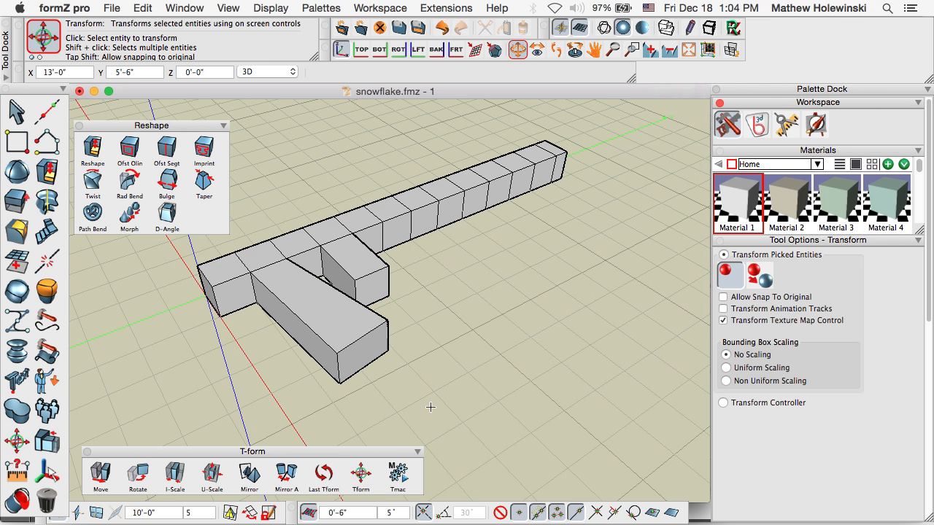
click(388, 334)
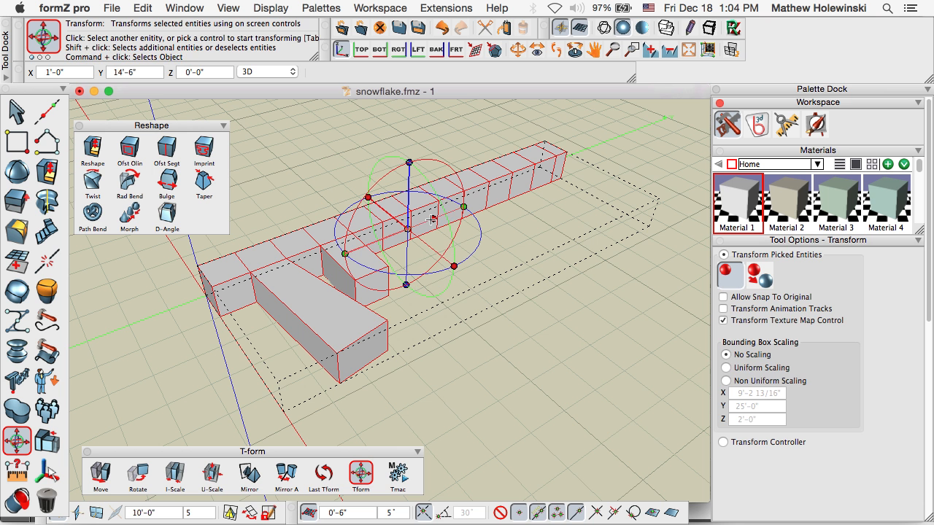
key(super)
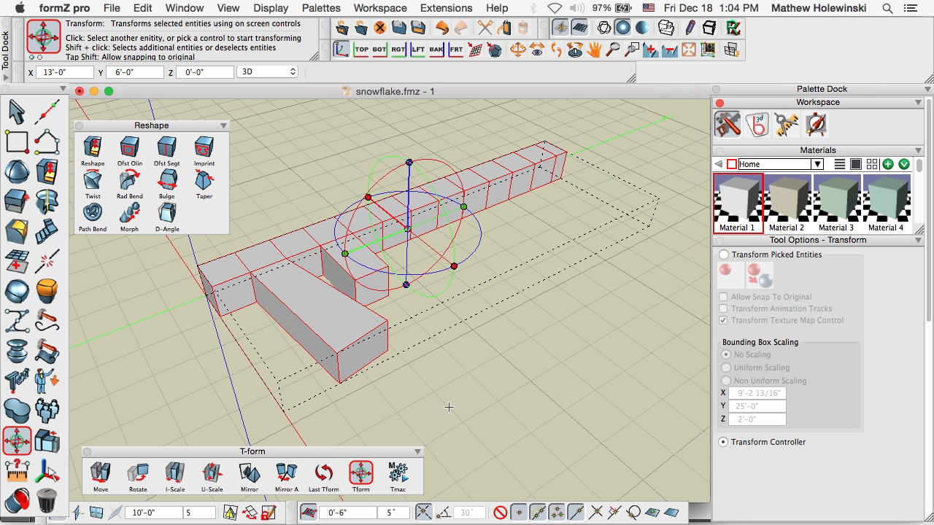
click(16, 111)
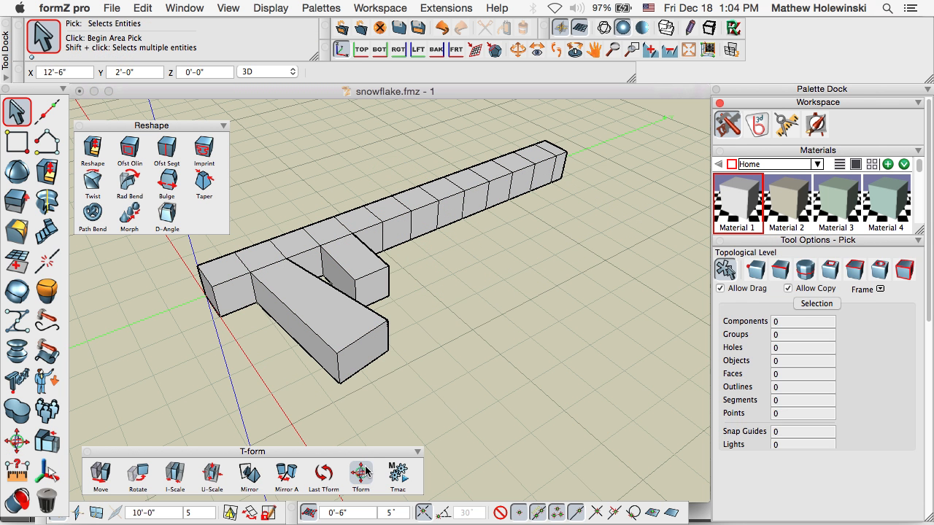
Transform the longer branch's end face as a picked entity, using non-uniform bounding box scaling to make it 2'-0" wide
click(361, 473)
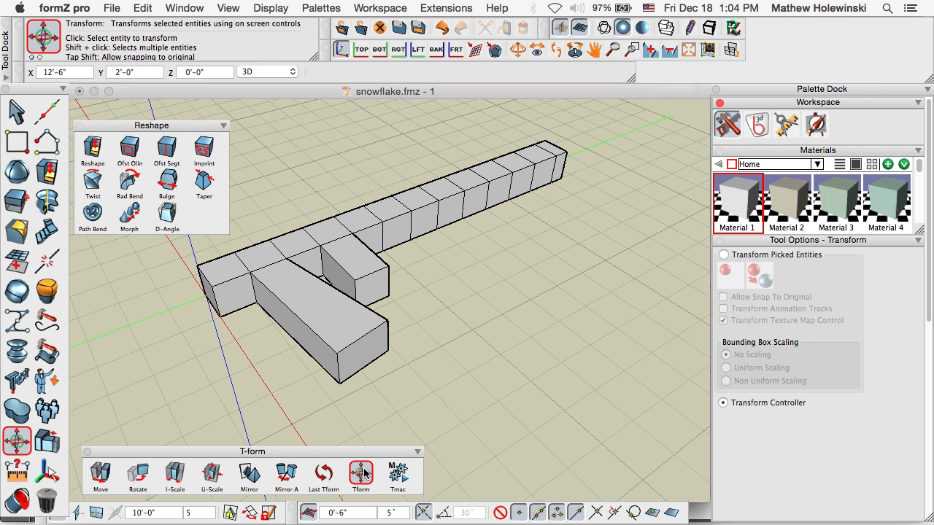
click(369, 350)
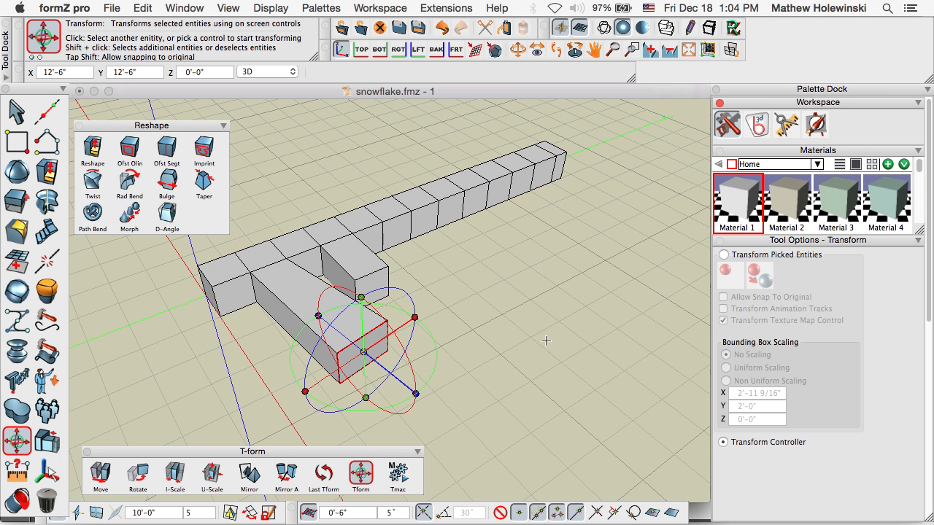
click(723, 255)
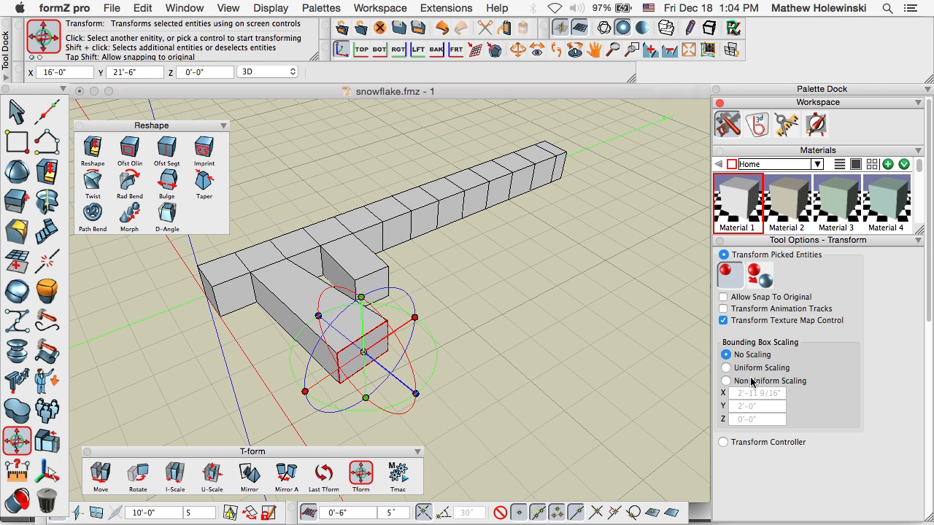
click(737, 382)
middle_drag(487, 385, 488, 377)
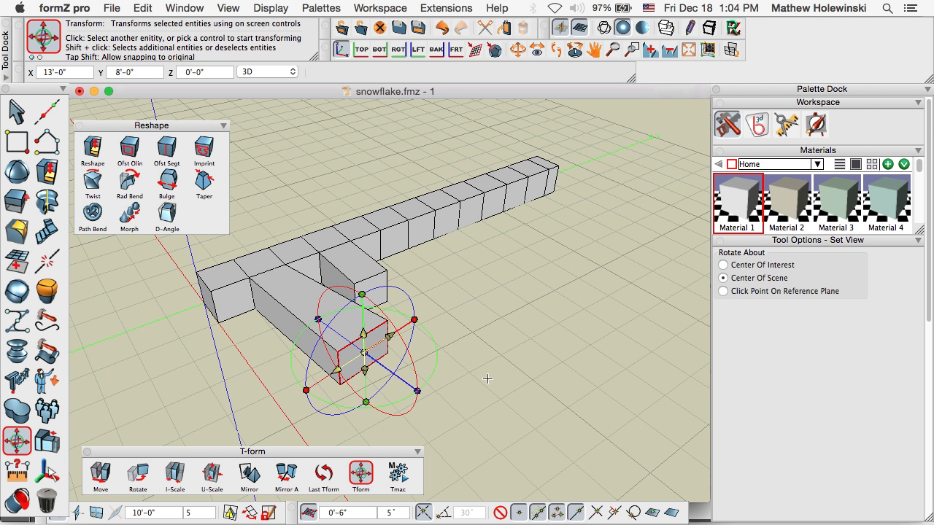
click(390, 336)
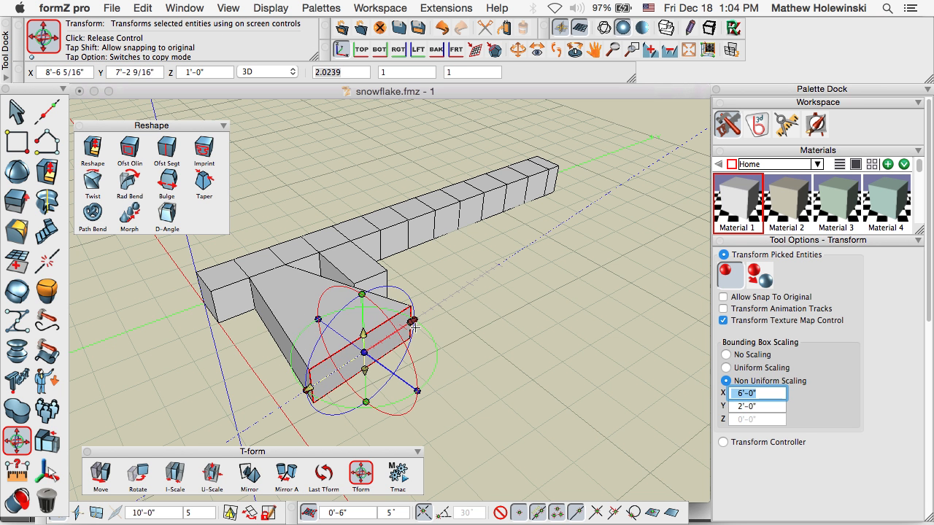
click(389, 346)
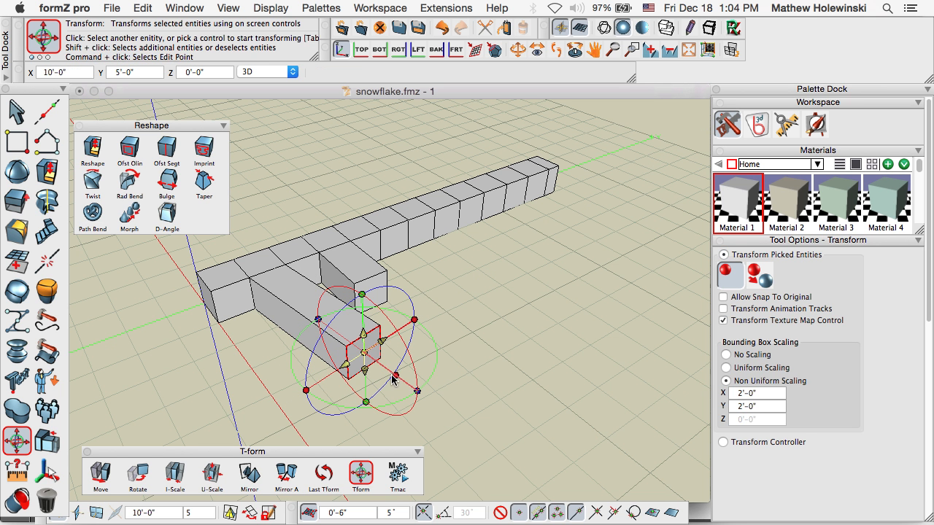
Shift the longer branch's end face slightly outward and rotate it about its vertical axis with the on-screen transform controls
click(392, 374)
click(412, 373)
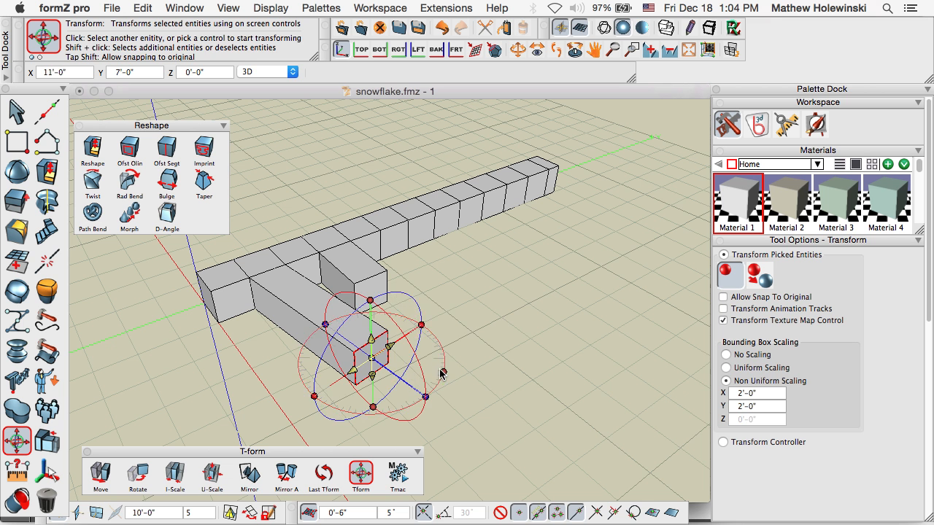
click(407, 370)
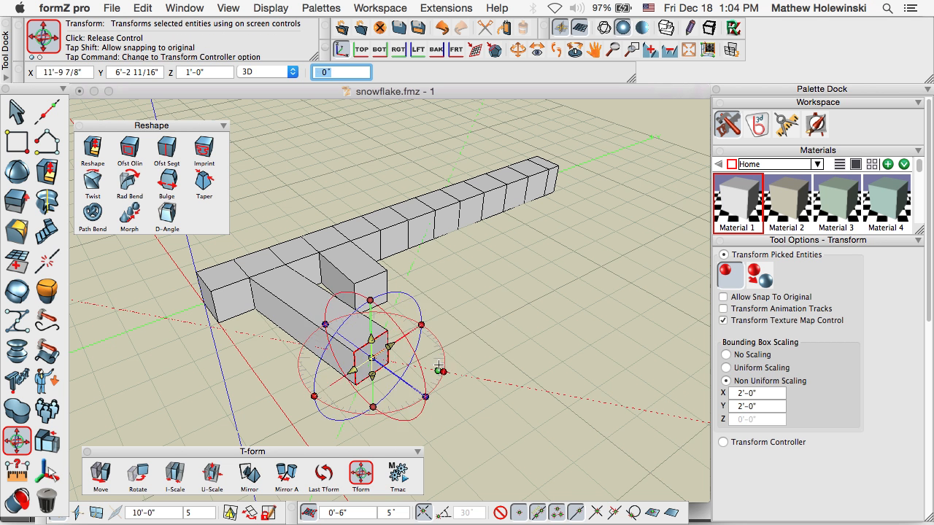
click(440, 356)
middle_drag(441, 364, 439, 425)
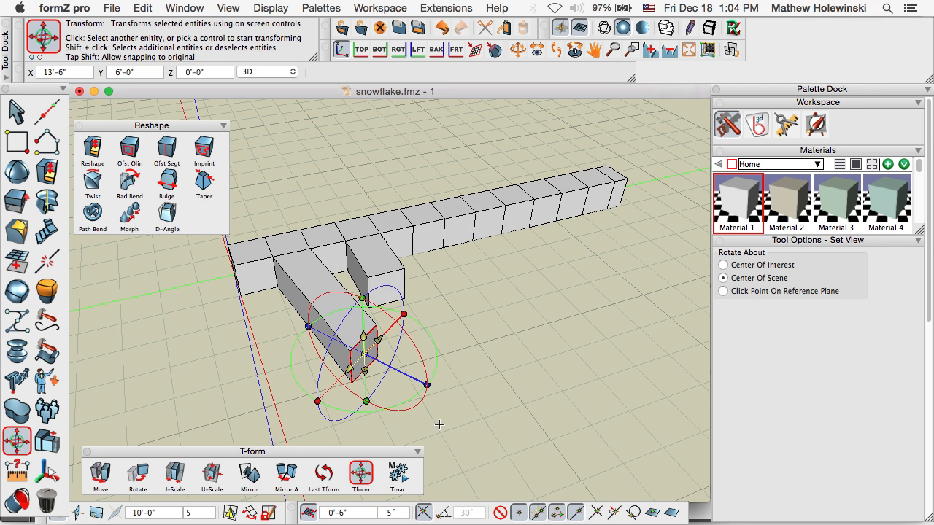
Widen the longer branch's end face to 4'-0" with non-uniform scaling and release the selection
click(349, 369)
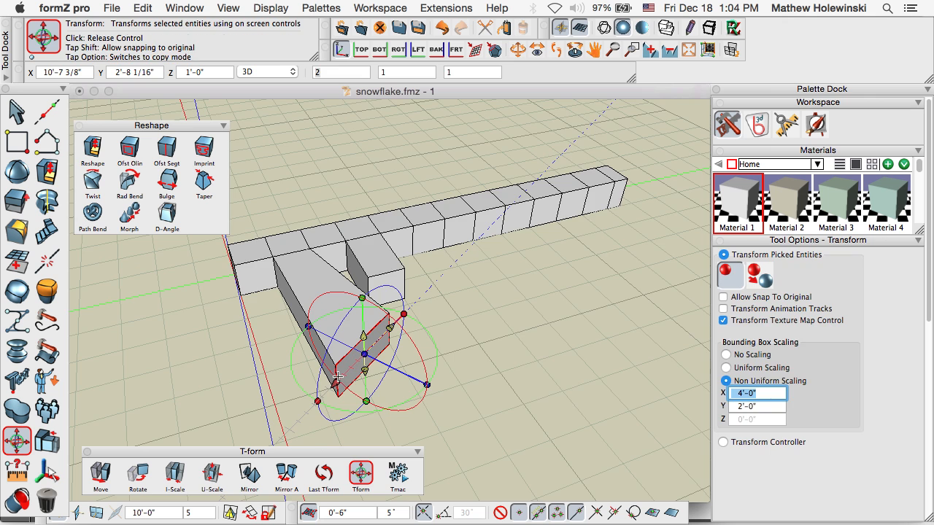
middle_drag(337, 377, 528, 404)
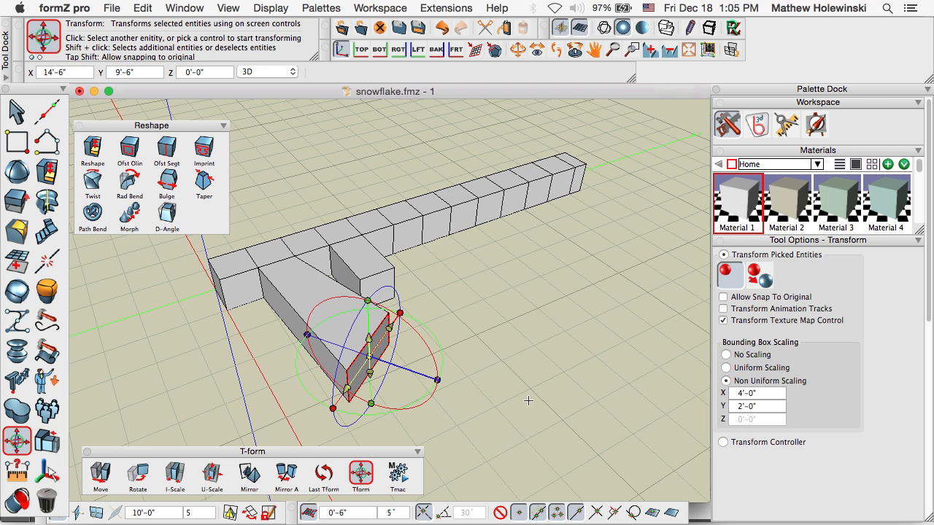
middle_drag(529, 399, 561, 407)
click(15, 118)
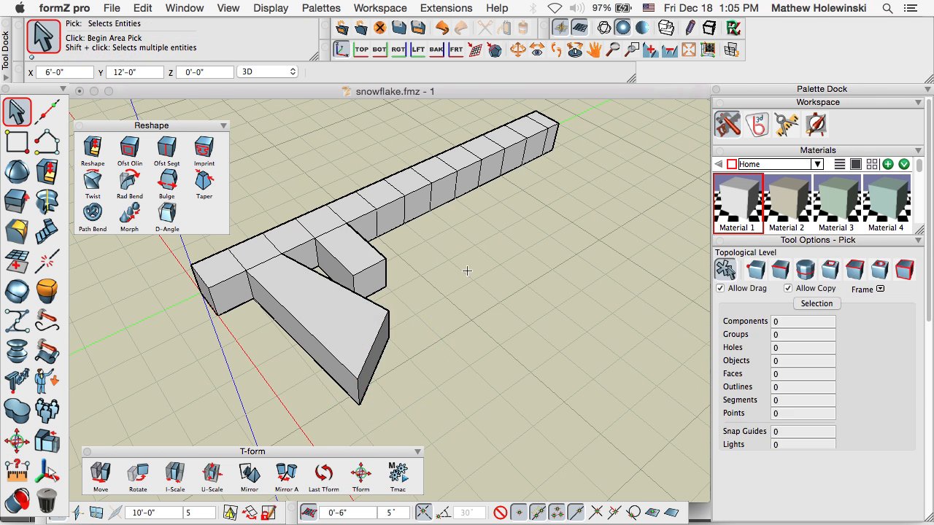
Restrict picking to points and display the model in wireframe
middle_drag(468, 271, 610, 138)
middle_drag(627, 95, 540, 270)
click(15, 113)
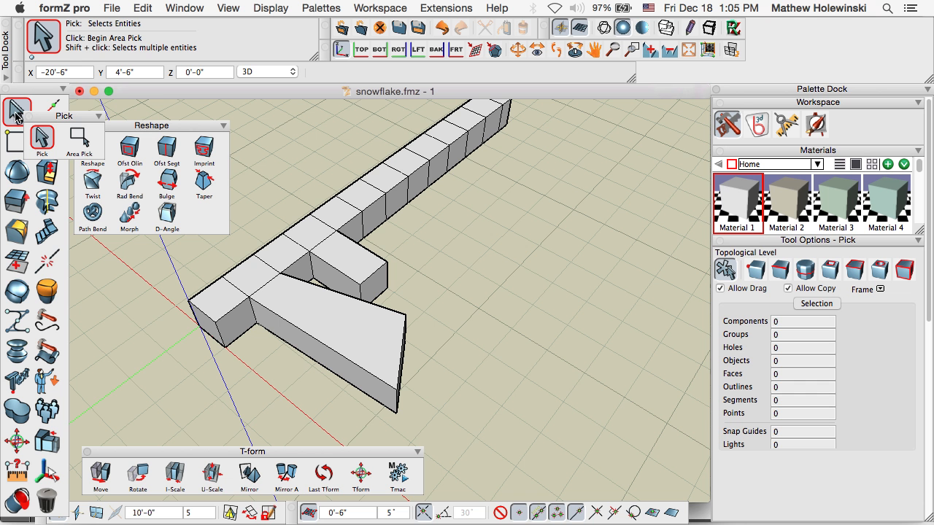
click(756, 273)
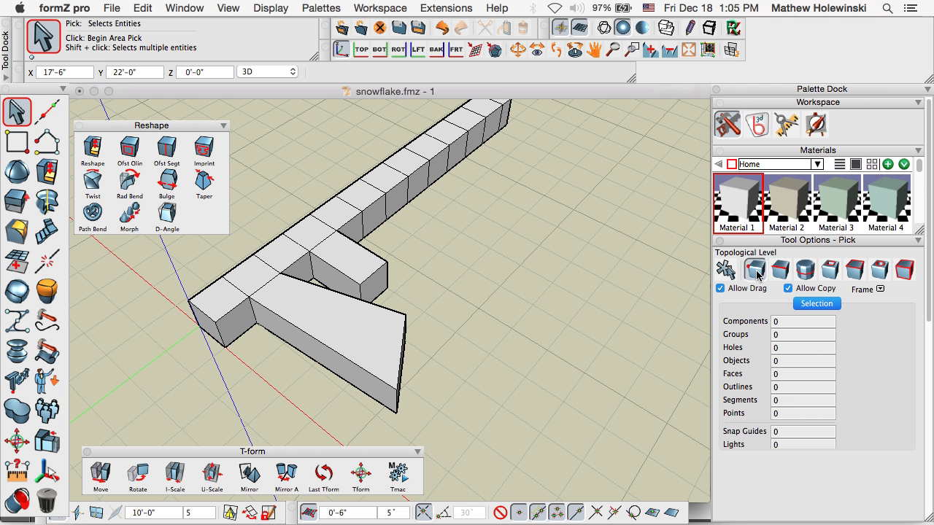
middle_drag(503, 297, 511, 205)
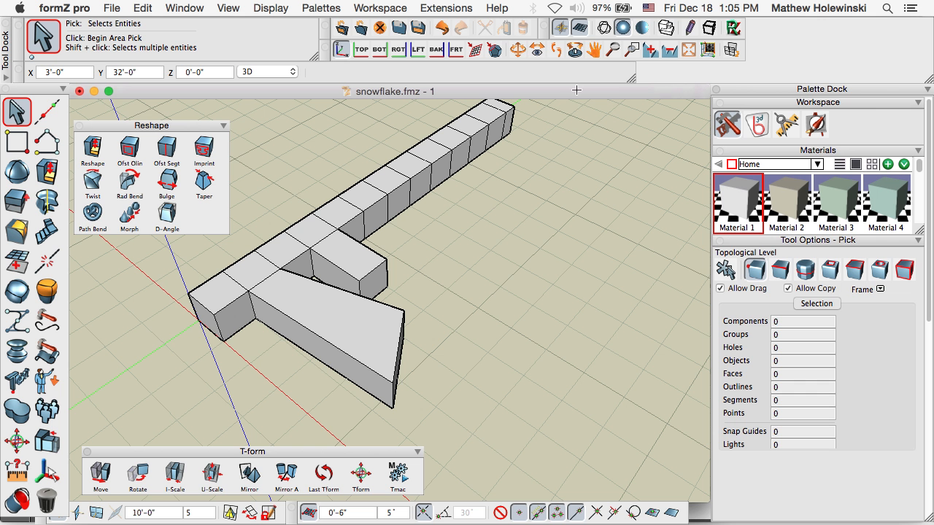
click(605, 28)
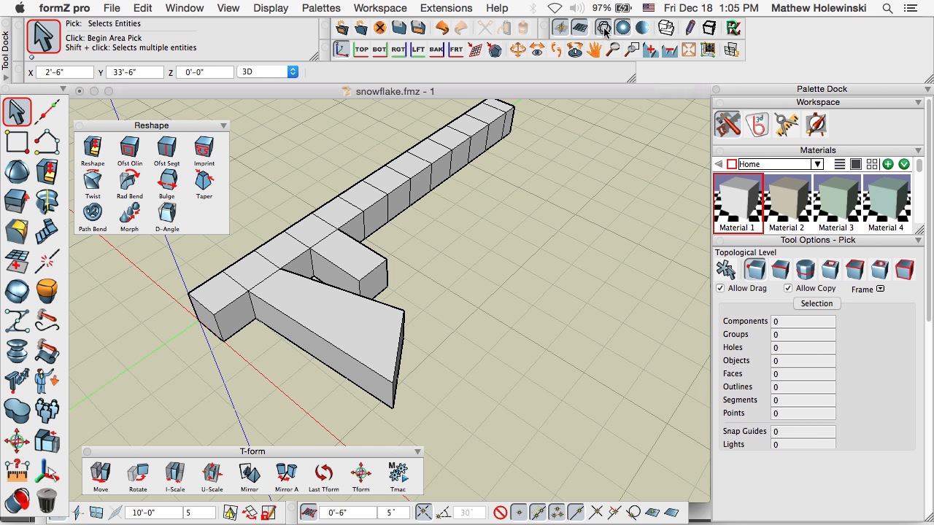
middle_drag(470, 337, 551, 380)
Area-pick all four corner points of the longer branch's end face
drag(494, 326, 437, 356)
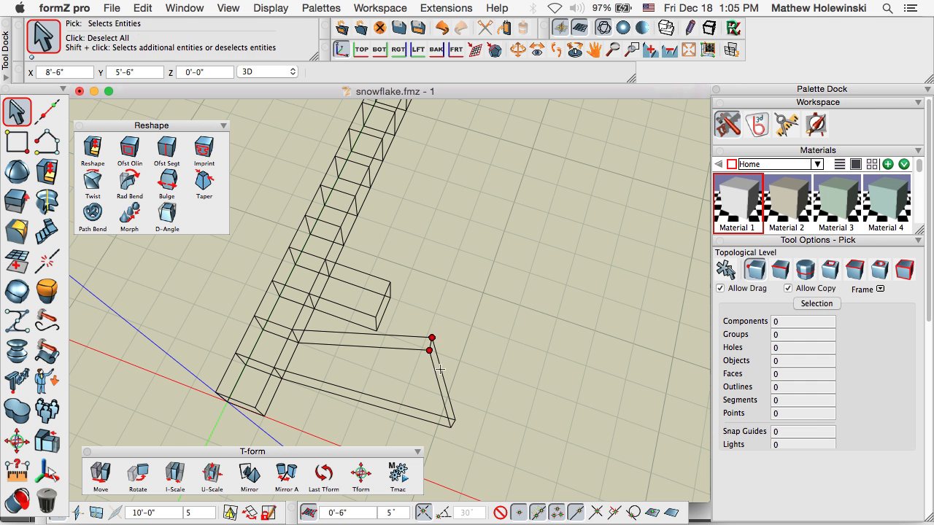
drag(494, 400, 452, 427)
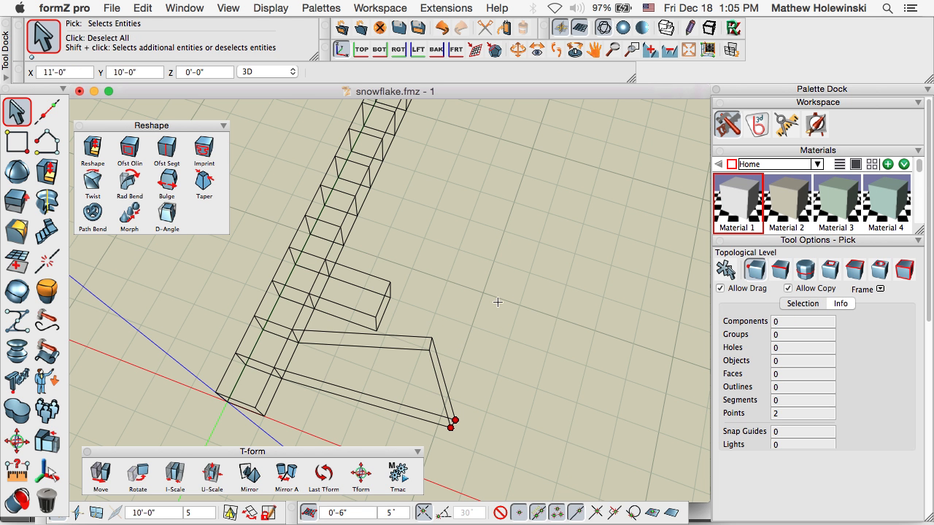
shift+drag(498, 301, 437, 361)
middle_drag(547, 388, 465, 328)
scroll(473, 350, down, 2)
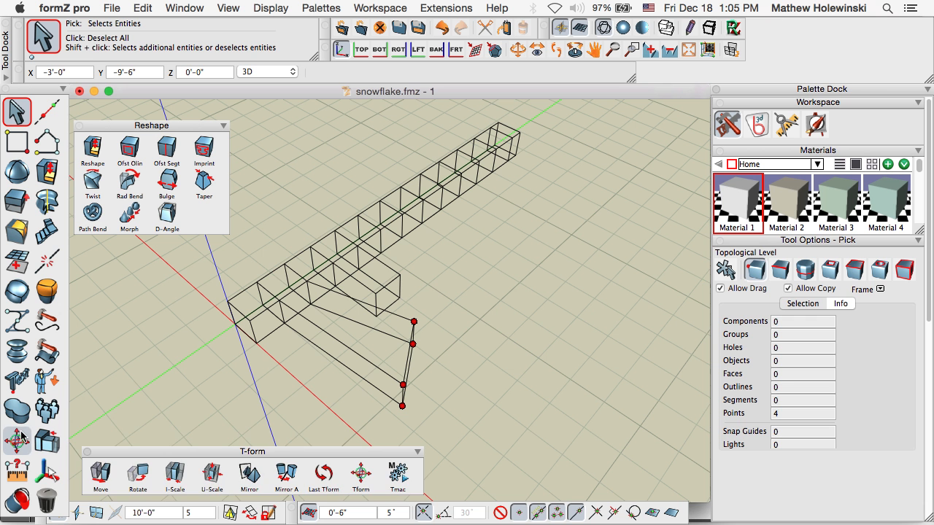
Move the four picked corner points together, parallel to the reference plane, slightly back towards the long bar
click(98, 480)
click(444, 388)
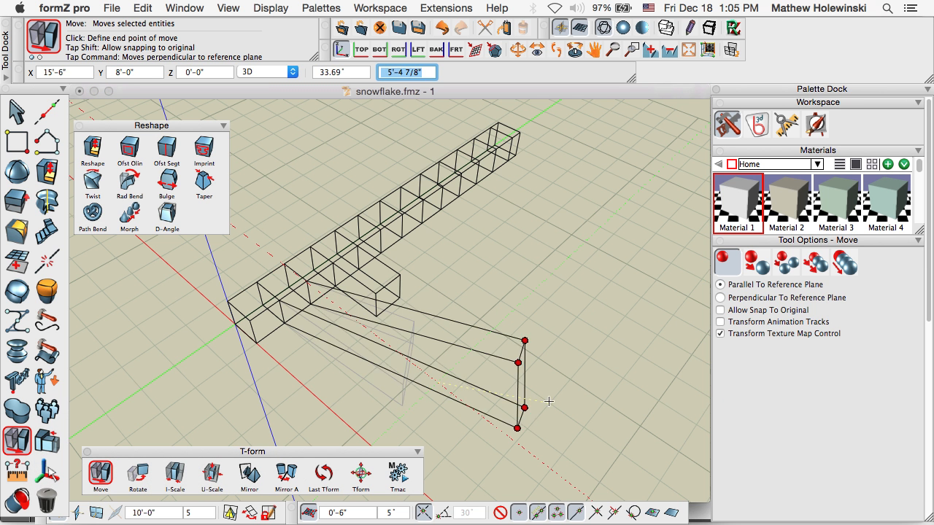
click(409, 378)
middle_drag(409, 379, 529, 382)
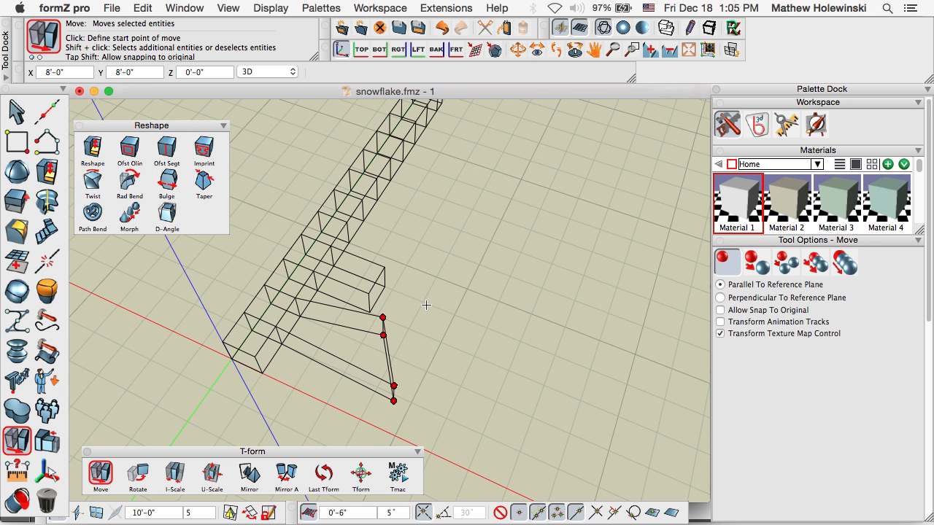
Deselect the corner points and return the model to shaded display
click(10, 110)
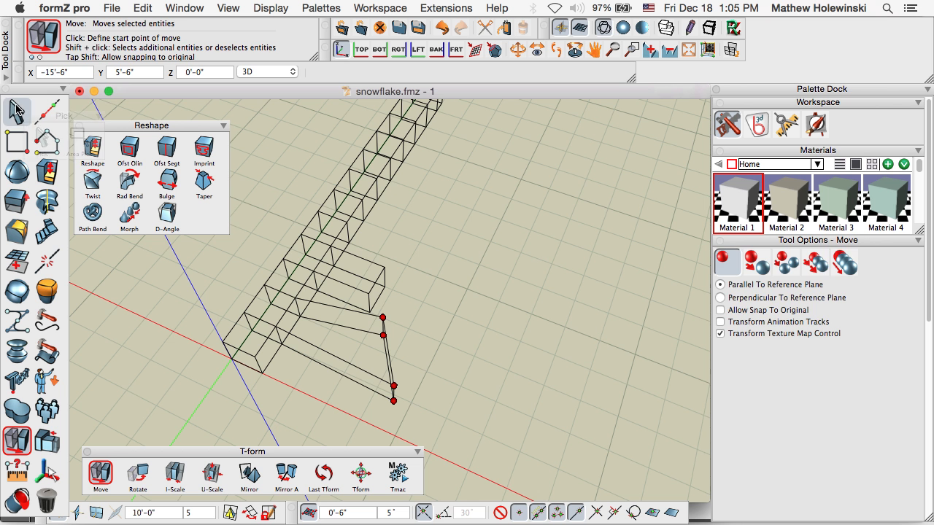
click(535, 244)
key(super+equal)
middle_drag(518, 283, 521, 217)
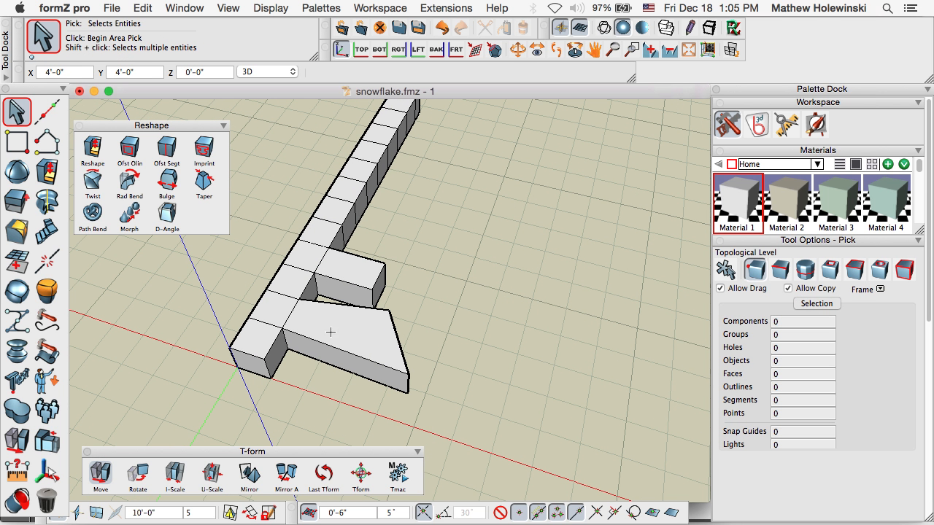
Offset the outline of the longer branch's top face inward by 1'-0" and insert it on the face
click(130, 149)
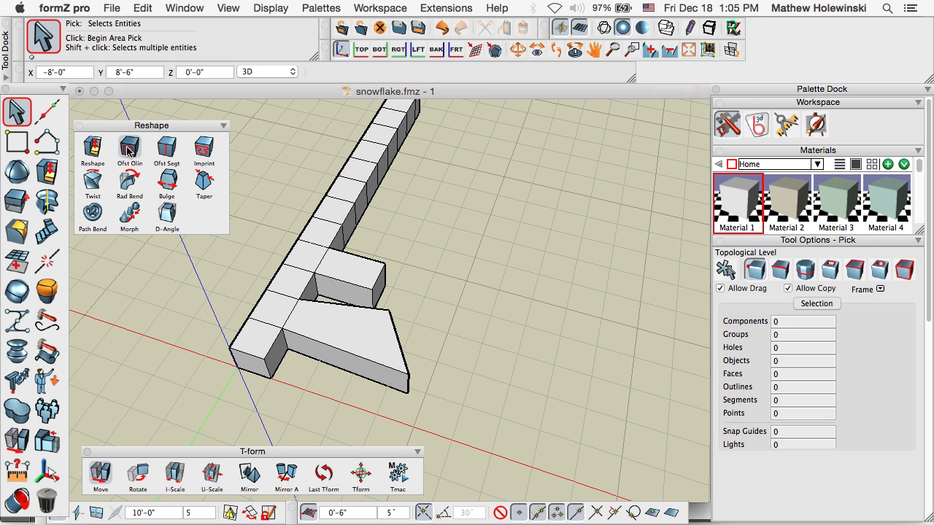
click(356, 317)
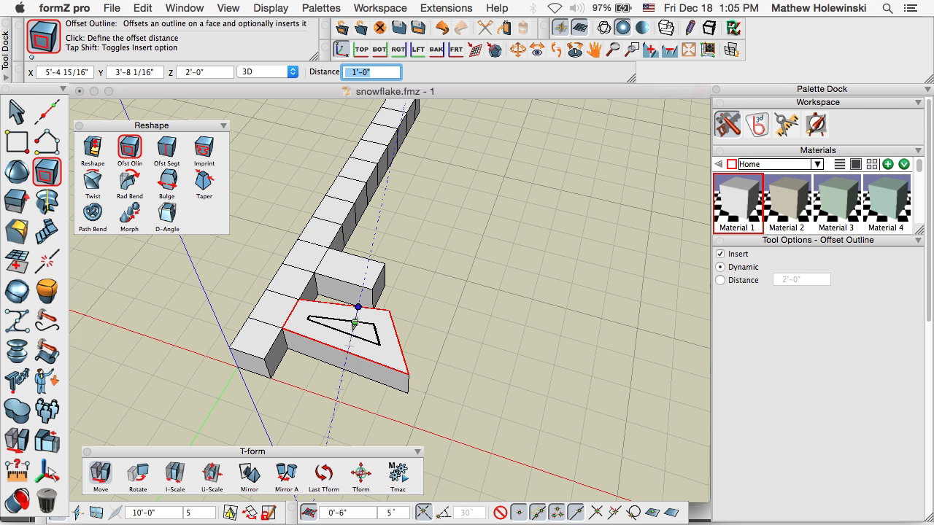
click(355, 322)
middle_drag(472, 363, 416, 344)
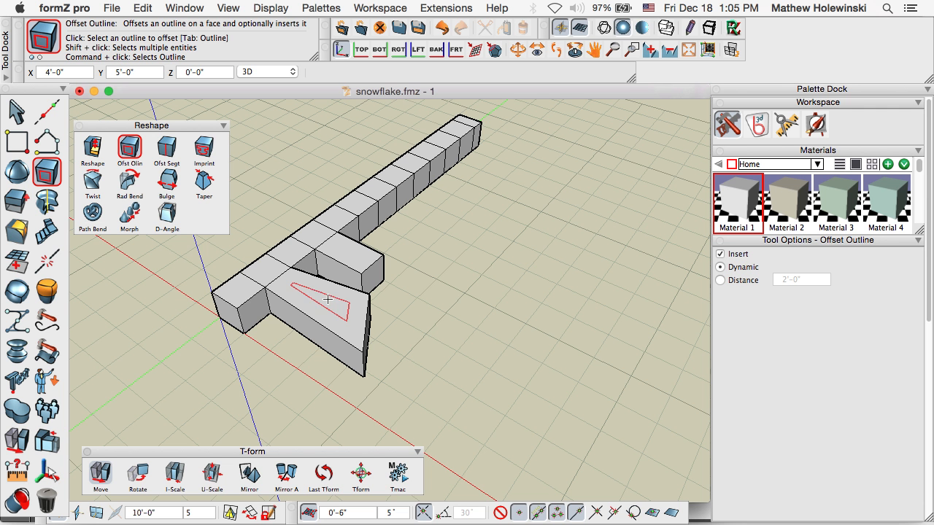
Reshape the inset face downward, perpendicular to the surface, through the whole branch to cut a triangular opening
click(93, 143)
click(333, 301)
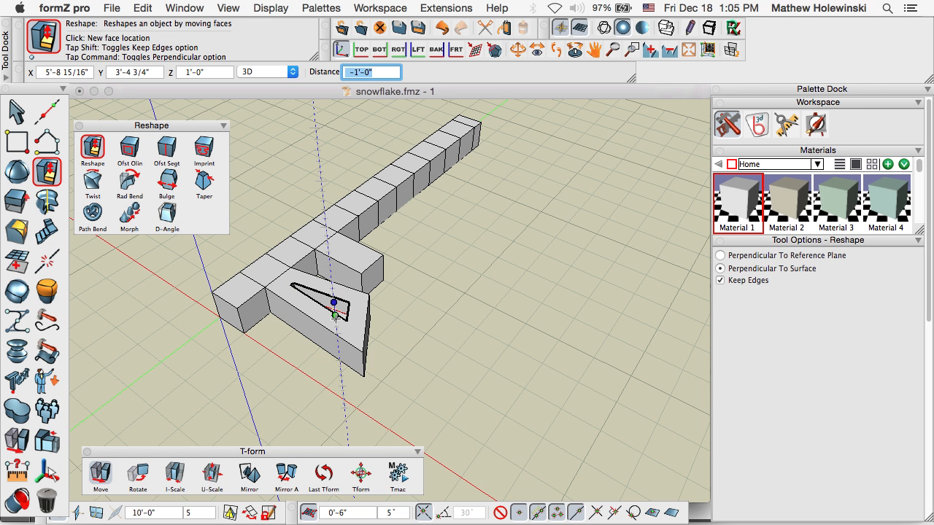
click(347, 419)
middle_drag(457, 329, 299, 331)
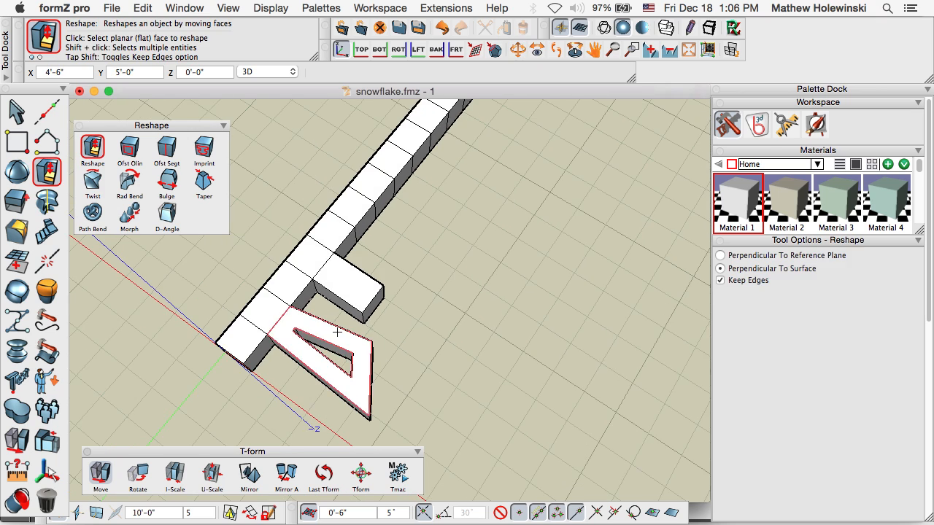
middle_drag(484, 381, 456, 317)
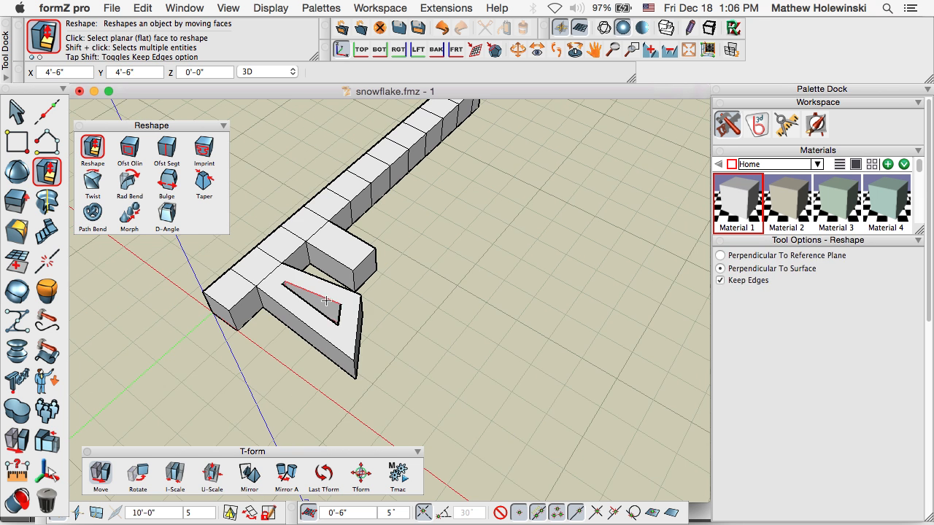
middle_drag(326, 295, 434, 355)
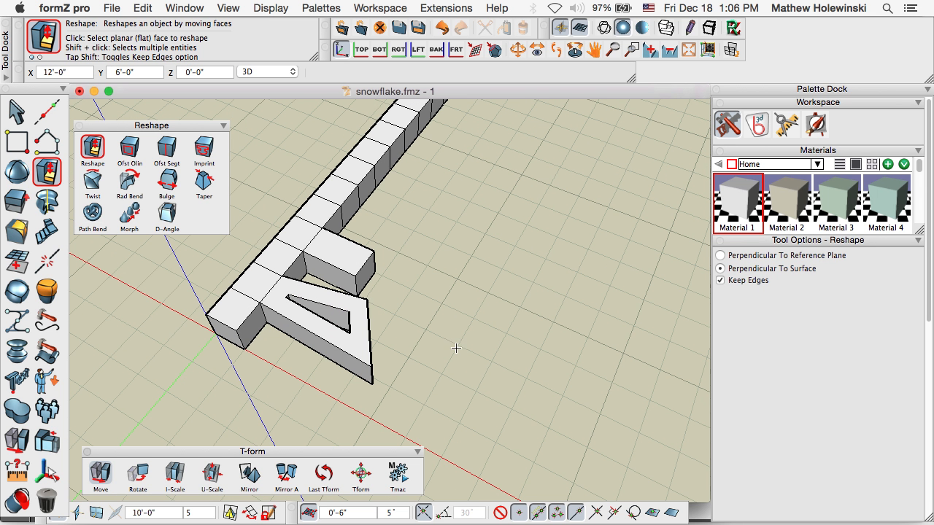
middle_drag(464, 347, 414, 367)
middle_drag(408, 308, 360, 364)
Scale the longer branch's end face with the Transform tool's bounding box, setting its Y size to 4'-0"
click(361, 475)
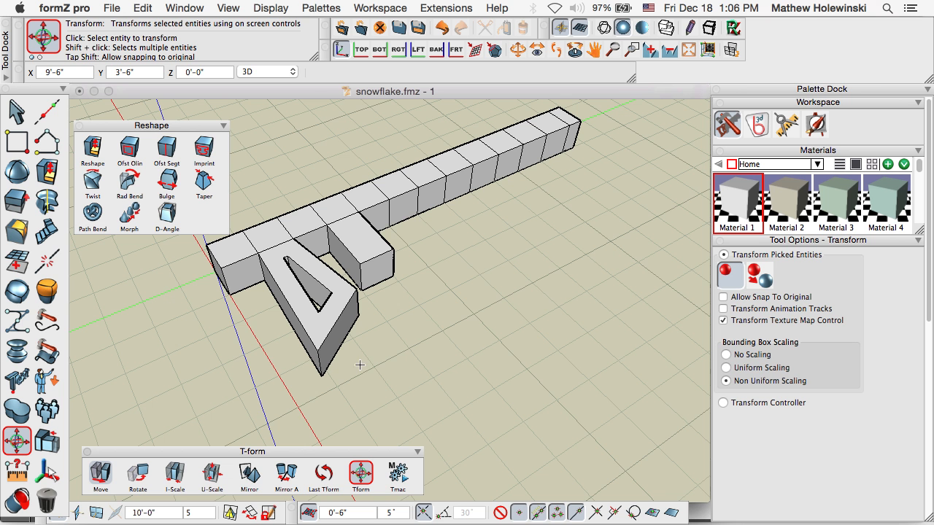
click(340, 332)
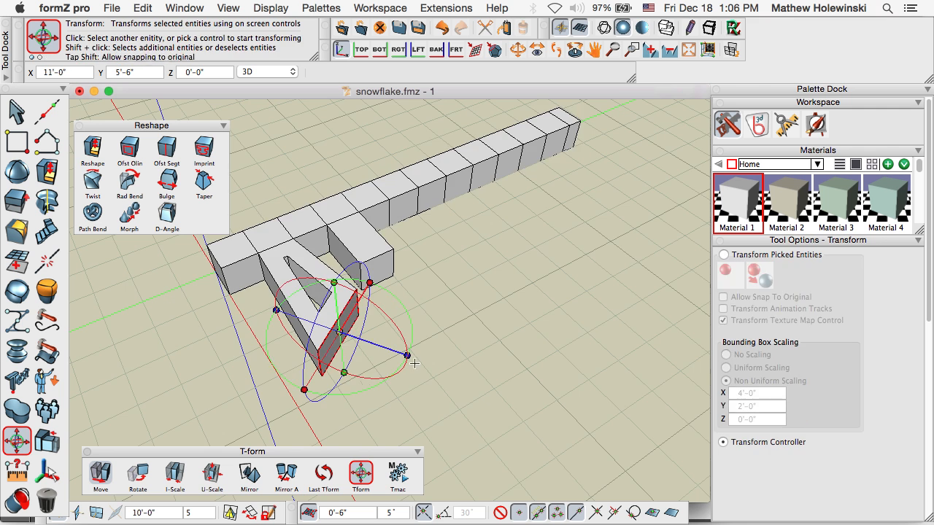
middle_drag(340, 332, 525, 362)
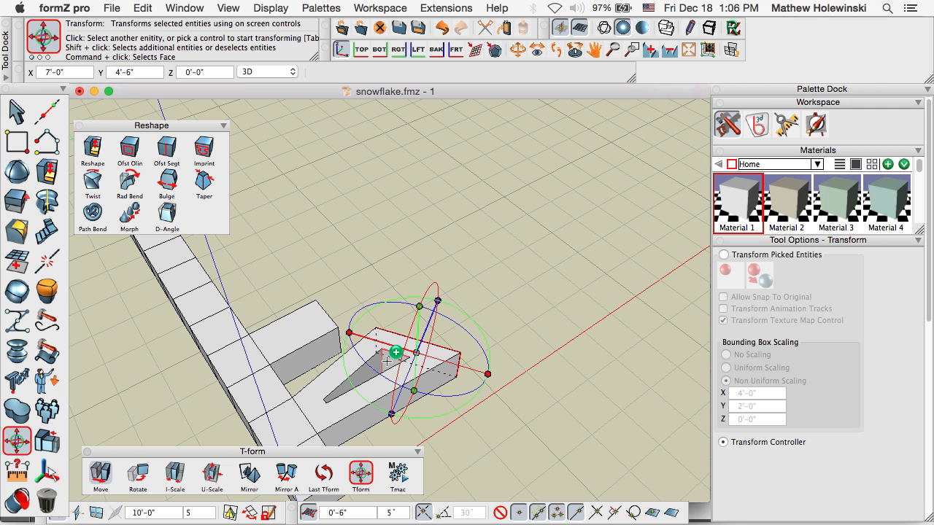
middle_drag(552, 339, 379, 365)
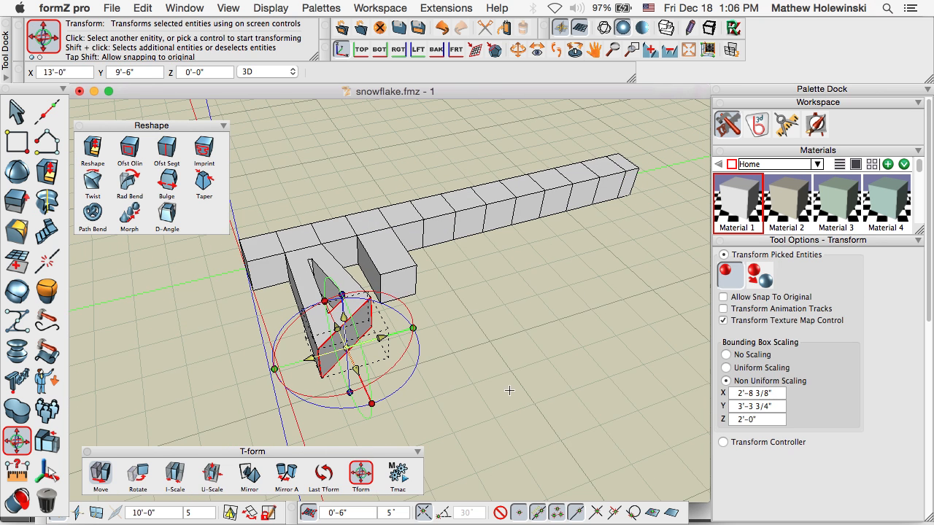
middle_drag(509, 391, 487, 389)
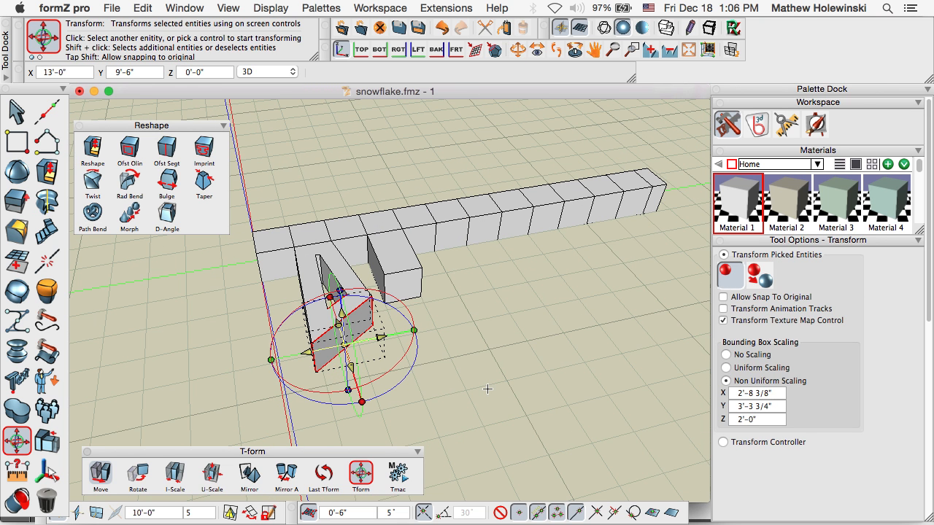
click(380, 337)
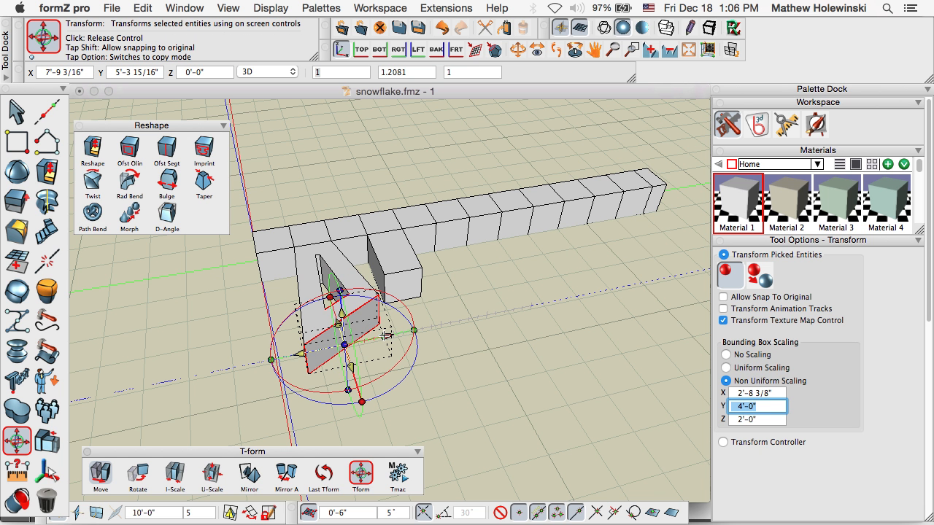
click(385, 335)
Try a rotation of the branch's end face, and move the face outward, away from the long bar
click(388, 372)
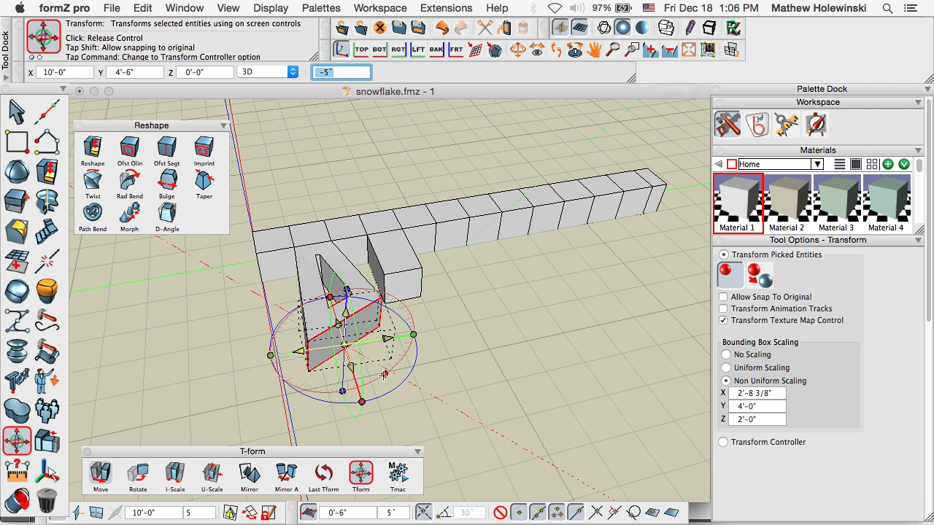
click(388, 374)
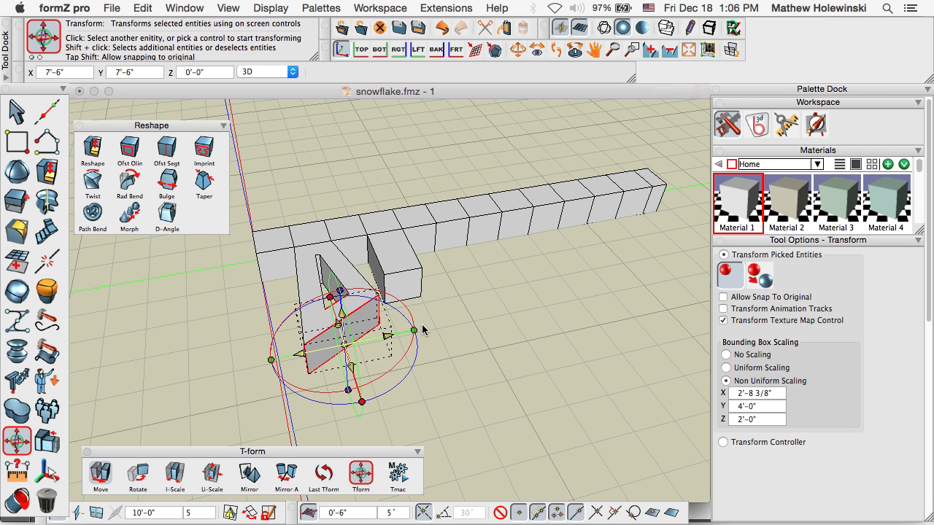
click(344, 342)
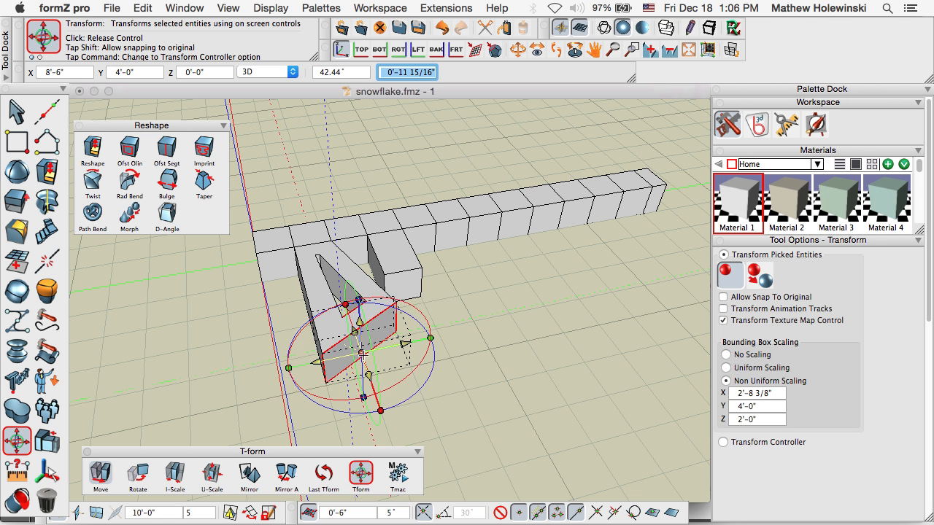
click(381, 374)
Area-pick the eight points at the outer end of the branch and its opening in wireframe display
click(16, 111)
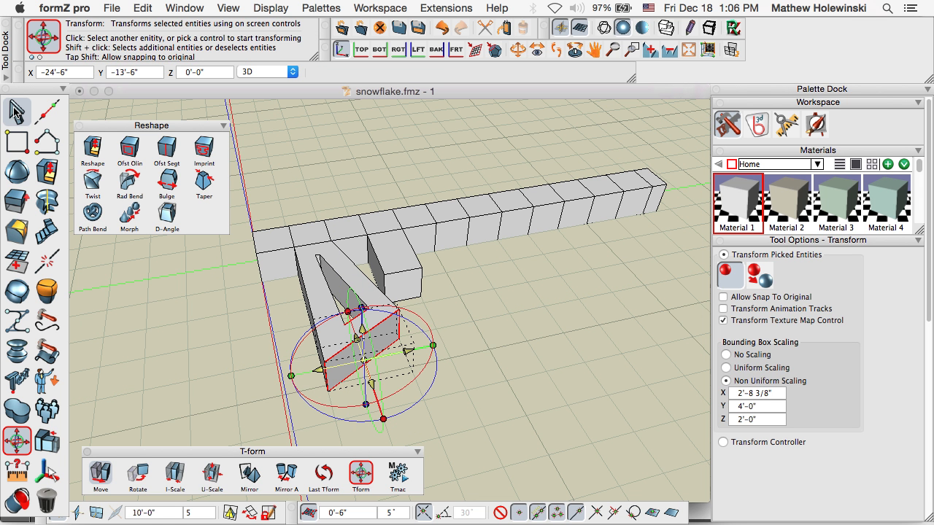
middle_drag(474, 370, 570, 342)
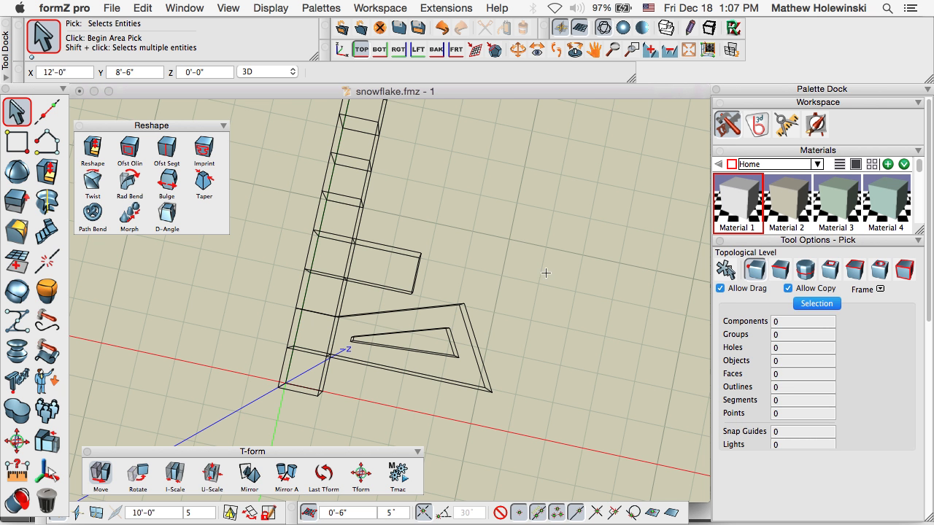
drag(546, 273, 436, 420)
middle_drag(510, 411, 411, 309)
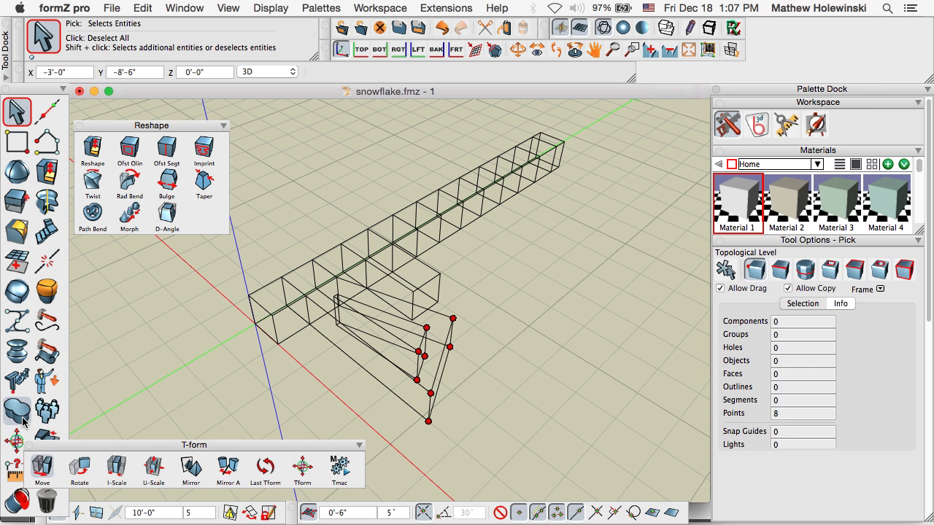
Move the eight picked points together, parallel to the reference plane, to reshape the branch's outer end
click(43, 467)
click(435, 408)
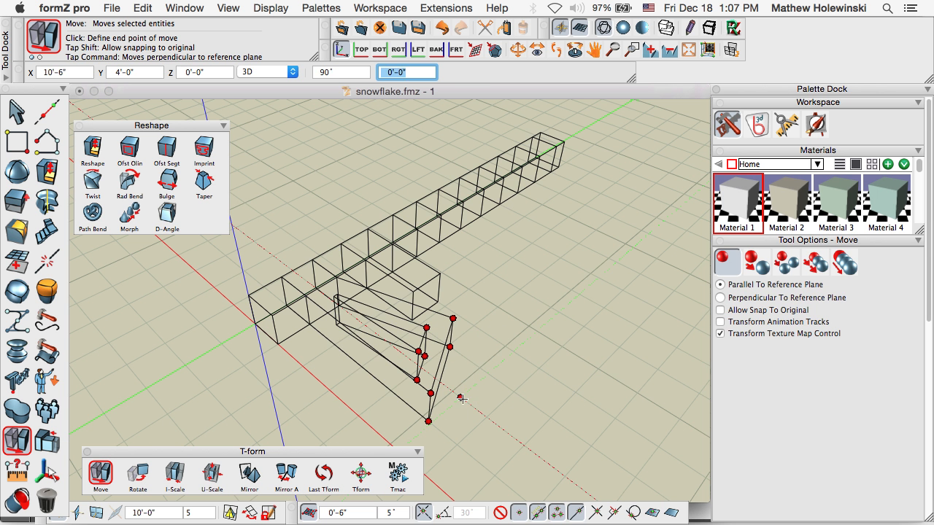
click(437, 379)
middle_drag(437, 380, 568, 420)
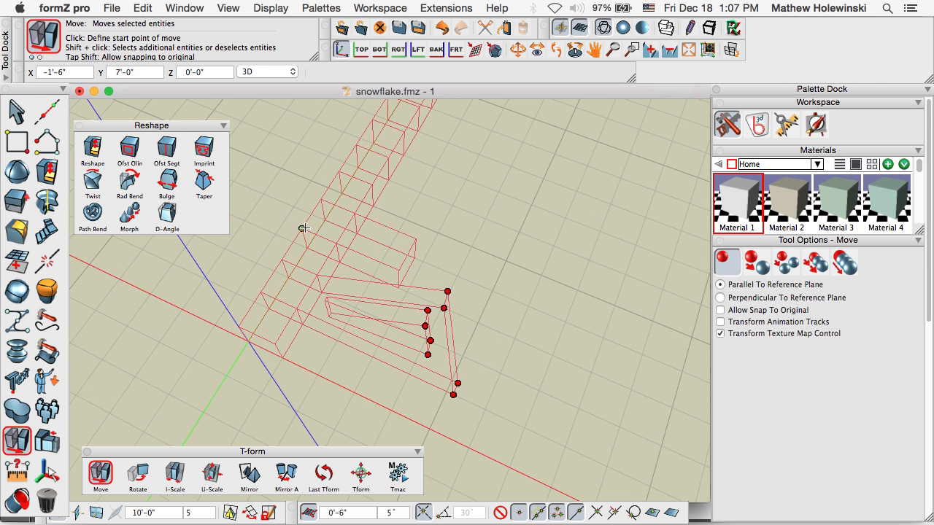
Deselect the eight moved points and return the model to shaded display
scroll(382, 285, up, 2)
middle_drag(538, 329, 409, 285)
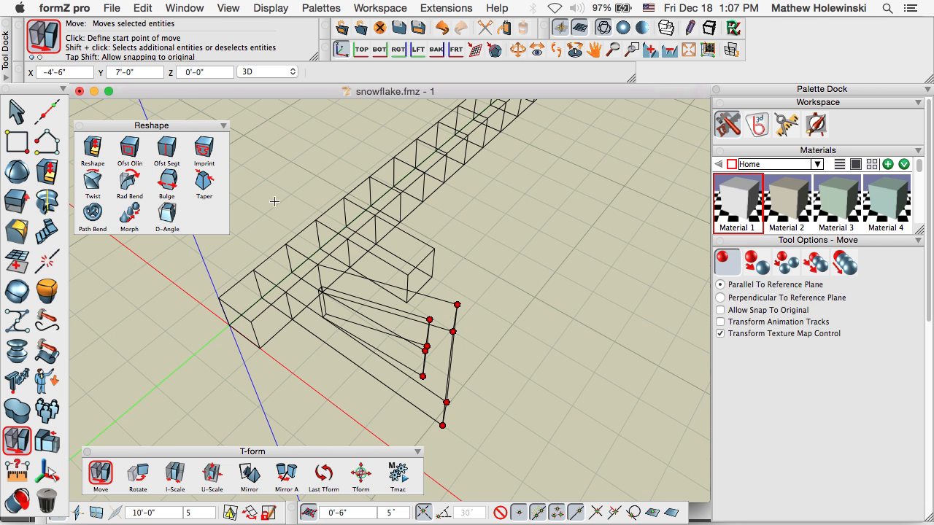
click(16, 111)
click(327, 153)
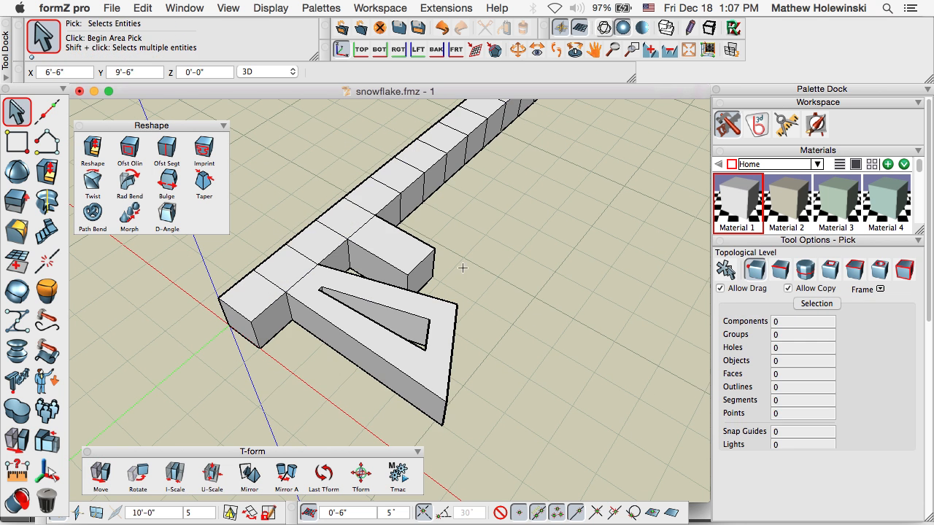
Examine the snowflake arm's branches, openings and flat back side from several angles
drag(534, 304, 457, 308)
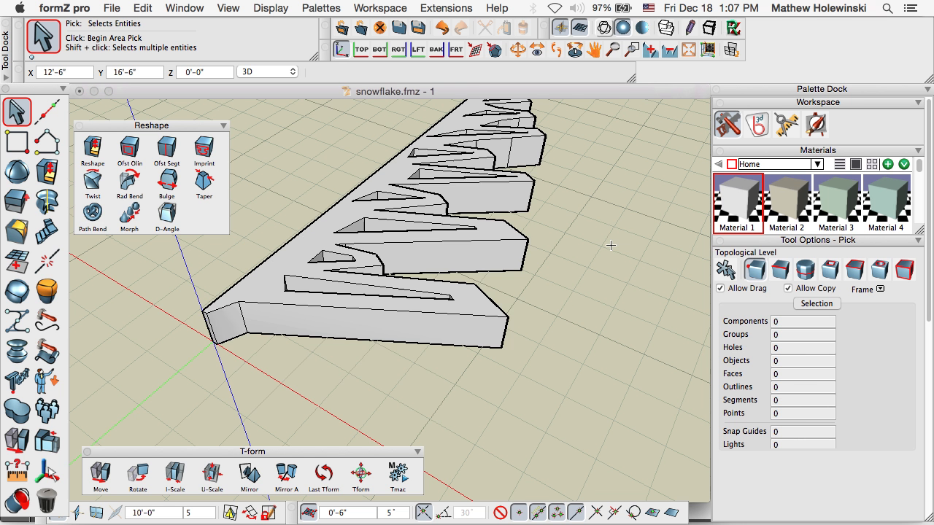
middle_drag(565, 318, 577, 315)
middle_drag(507, 282, 564, 300)
scroll(471, 319, down, 4)
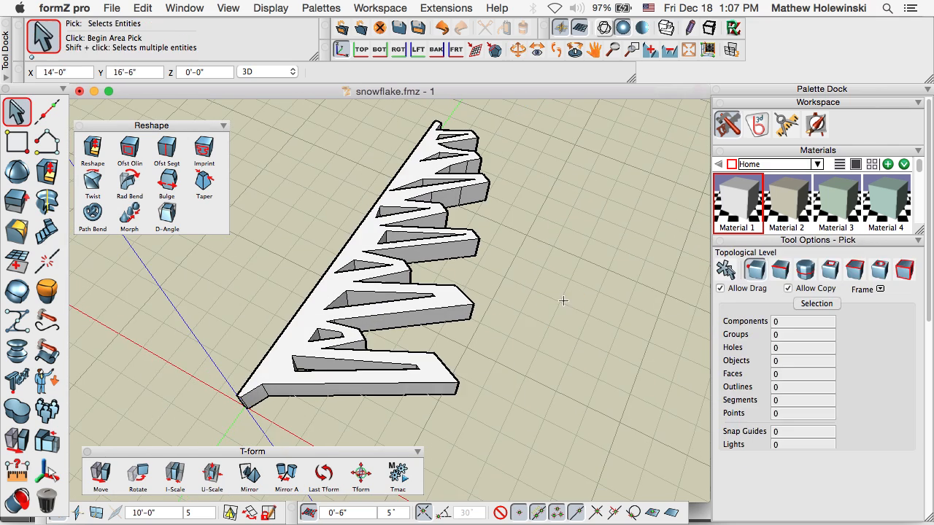
middle_drag(481, 335, 444, 229)
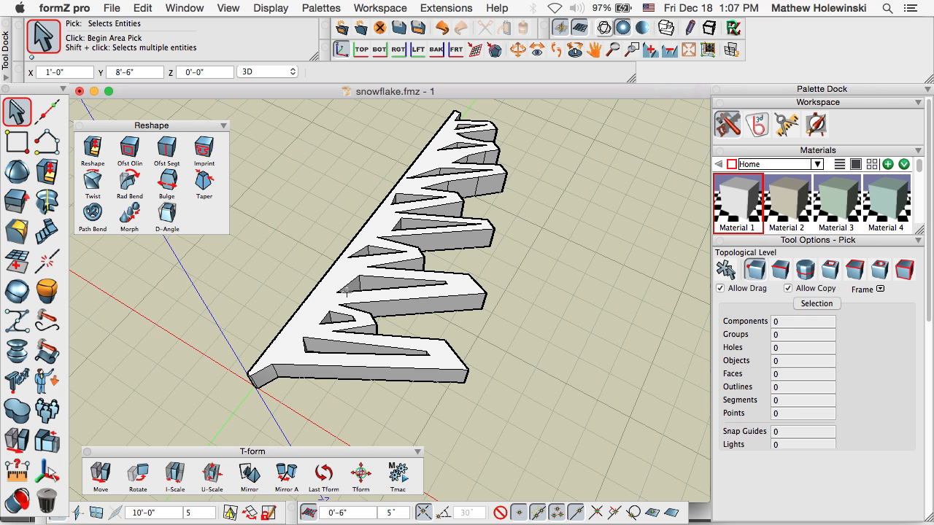
middle_drag(447, 280, 555, 274)
middle_drag(371, 296, 537, 267)
middle_drag(368, 418, 383, 399)
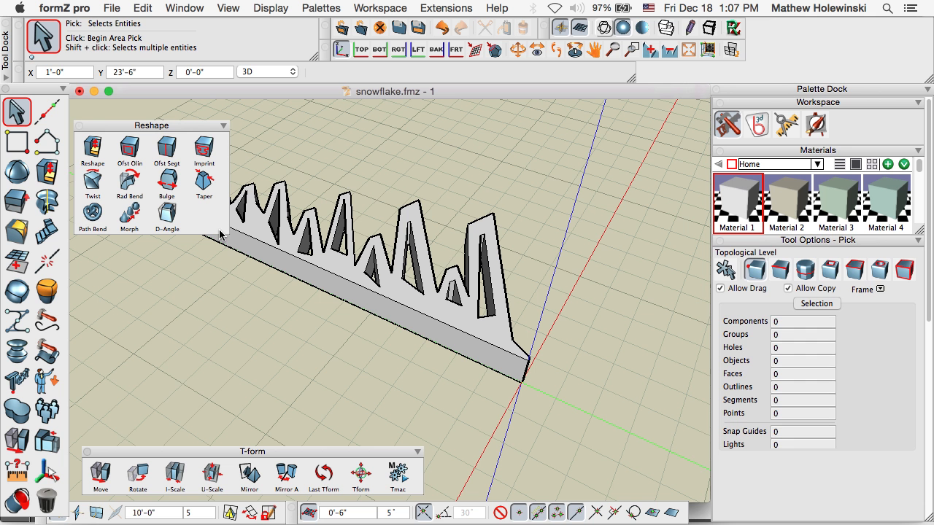
Insert five offset segments across the arm's flat back side, extended to the face's boundary
click(167, 147)
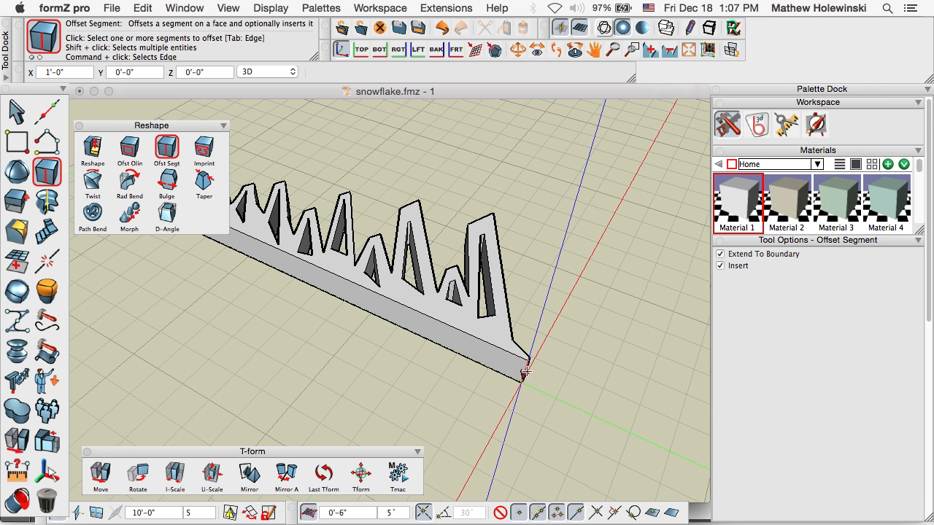
click(479, 359)
click(475, 349)
click(474, 352)
click(429, 330)
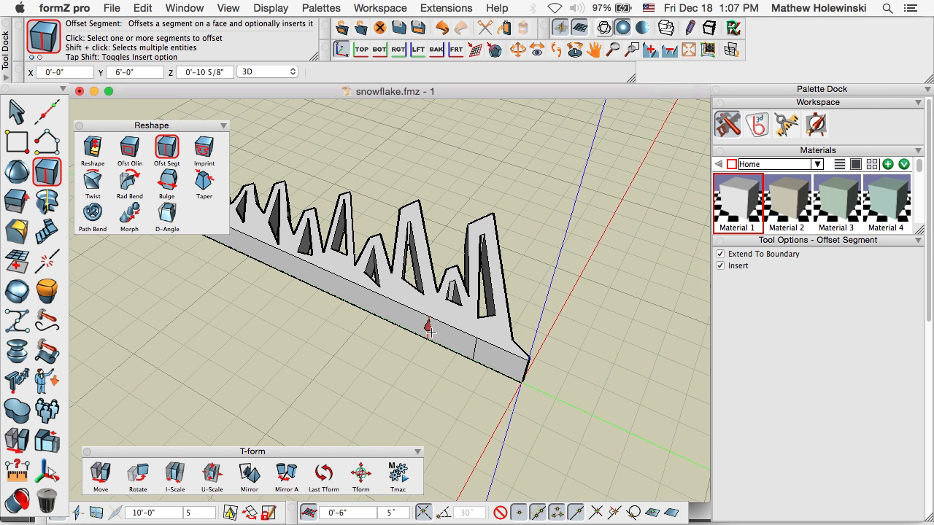
click(427, 330)
click(422, 328)
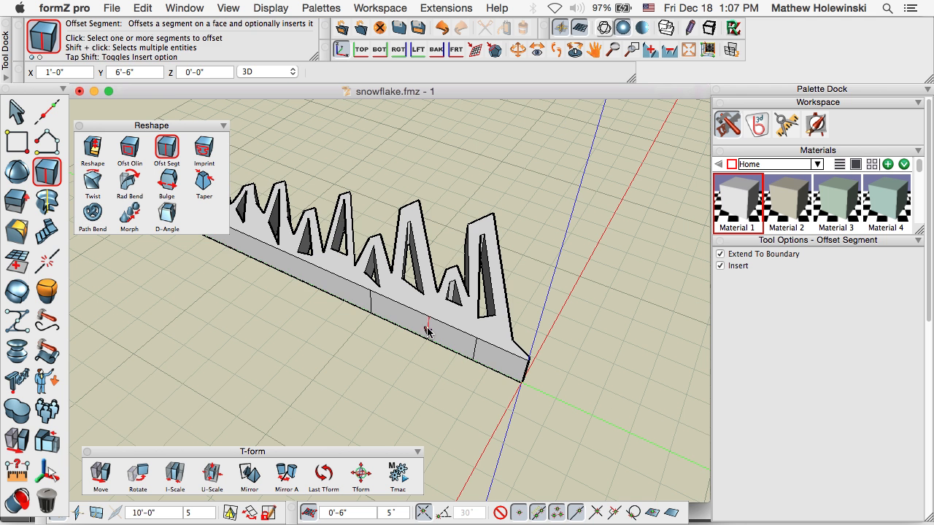
click(428, 329)
click(389, 316)
click(429, 329)
click(450, 337)
Move the second inserted edge from the origin end inward, parallel to the reference plane, to notch the back side
click(101, 473)
scroll(449, 337, up, 2)
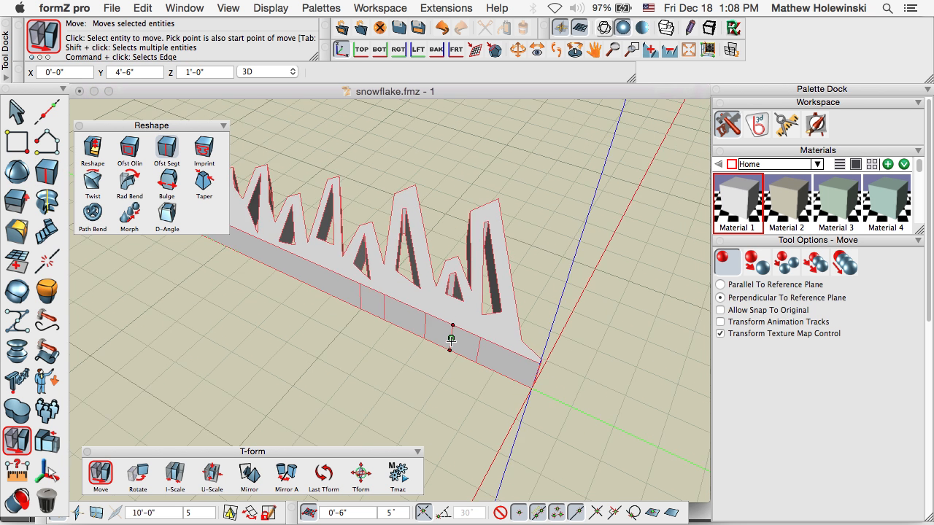
click(451, 338)
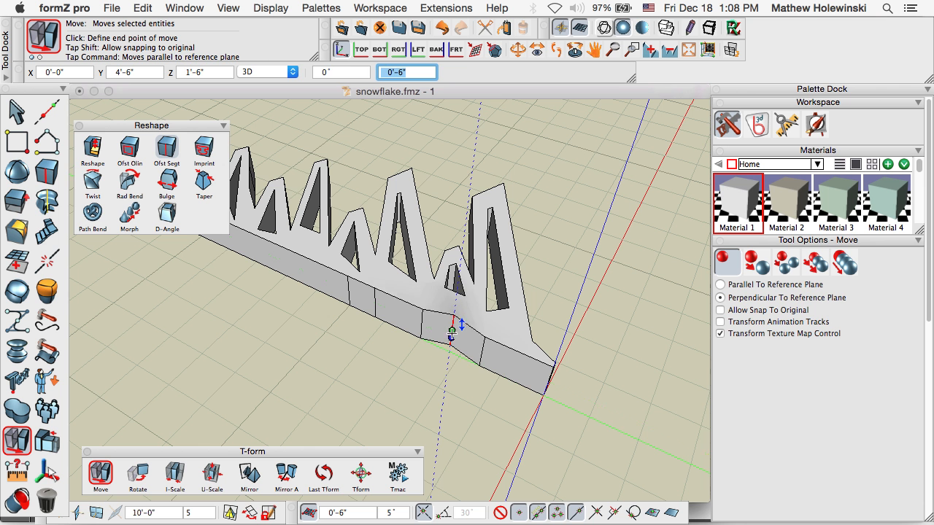
key(super)
click(453, 322)
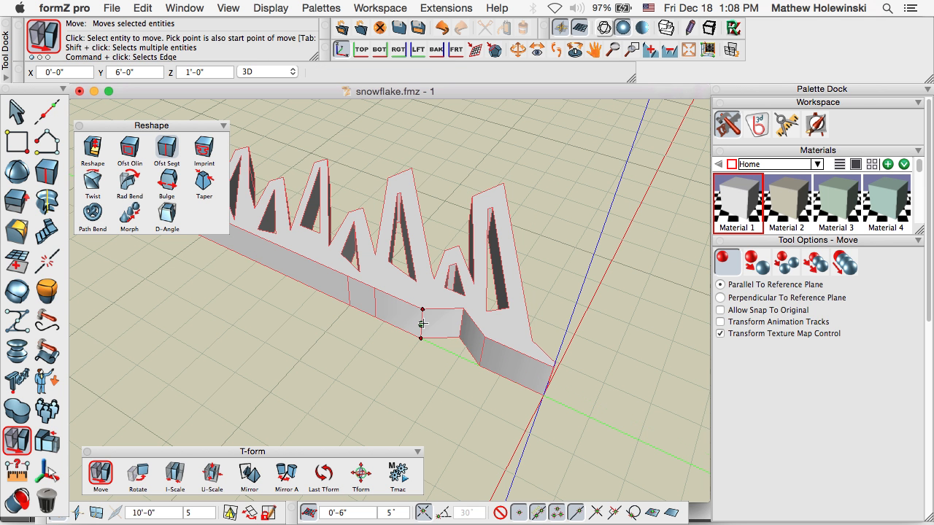
Move the third inserted edge along the back side toward the existing notch, and move the fourth edge 1'-0" inward
click(423, 324)
click(423, 324)
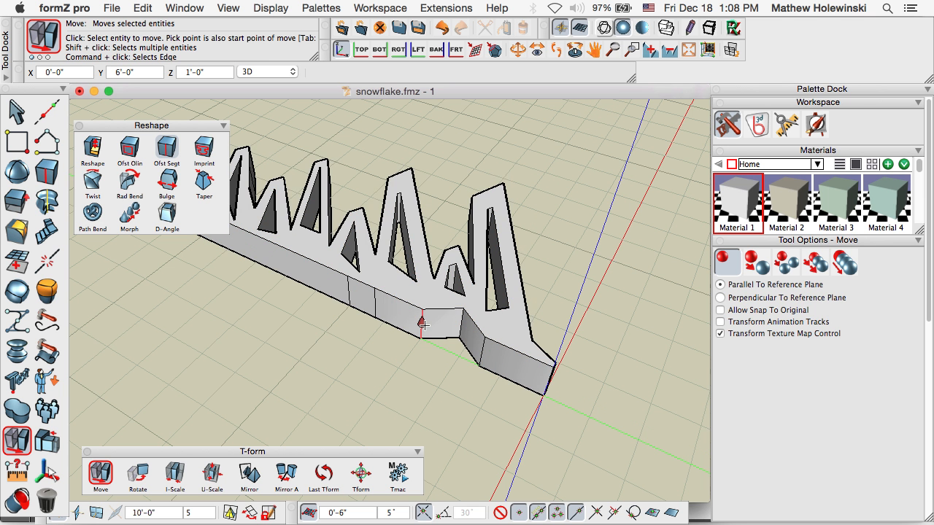
click(423, 323)
click(376, 302)
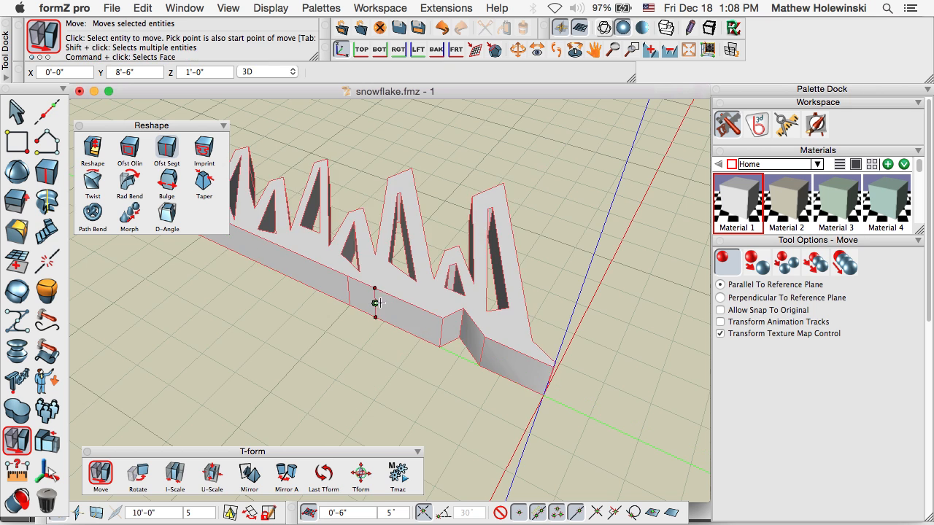
click(376, 303)
scroll(376, 302, up, 1)
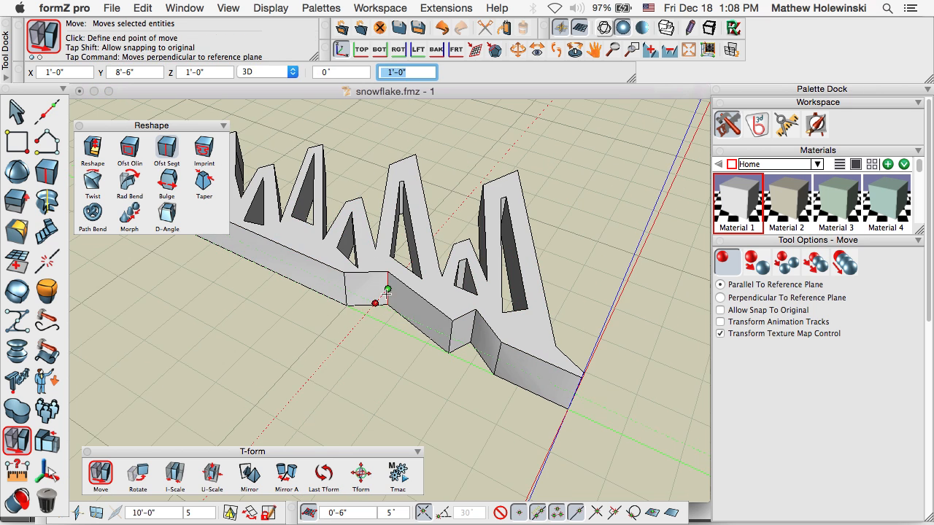
click(387, 288)
Examine the arm's notched back side and branches from several angles
middle_drag(494, 356, 313, 224)
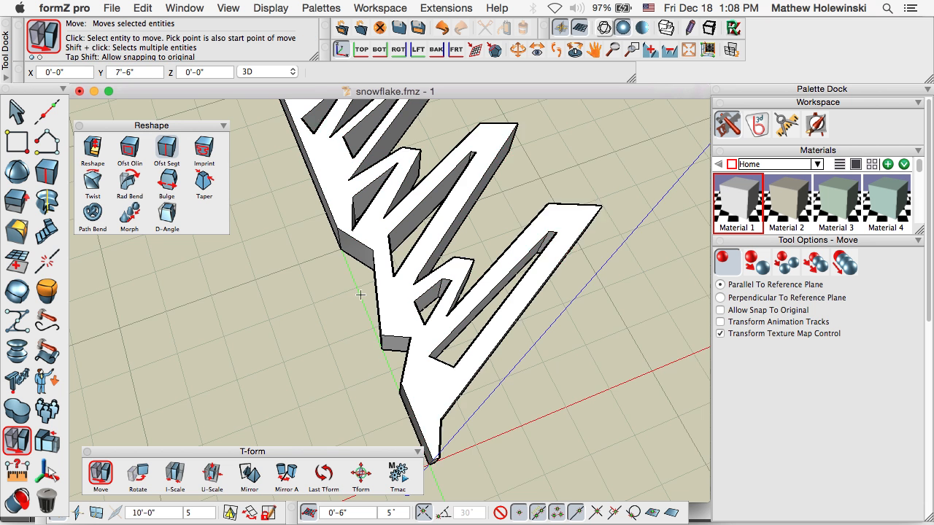
scroll(360, 294, down, 2)
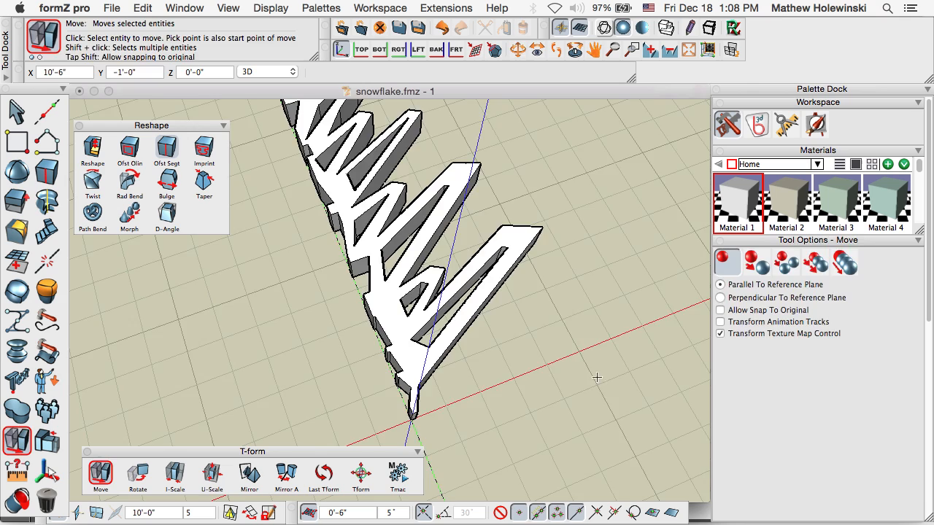
middle_drag(597, 377, 478, 334)
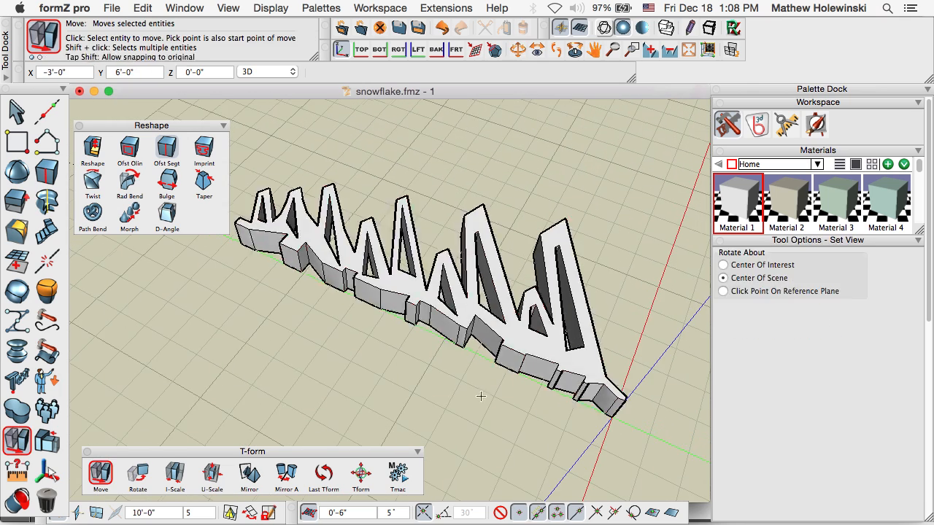
middle_drag(606, 377, 518, 349)
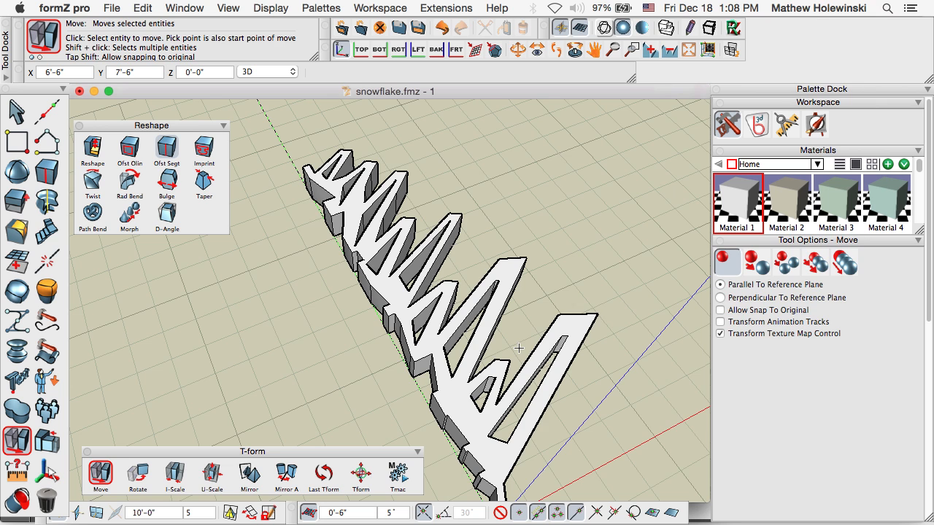
middle_drag(437, 379, 428, 352)
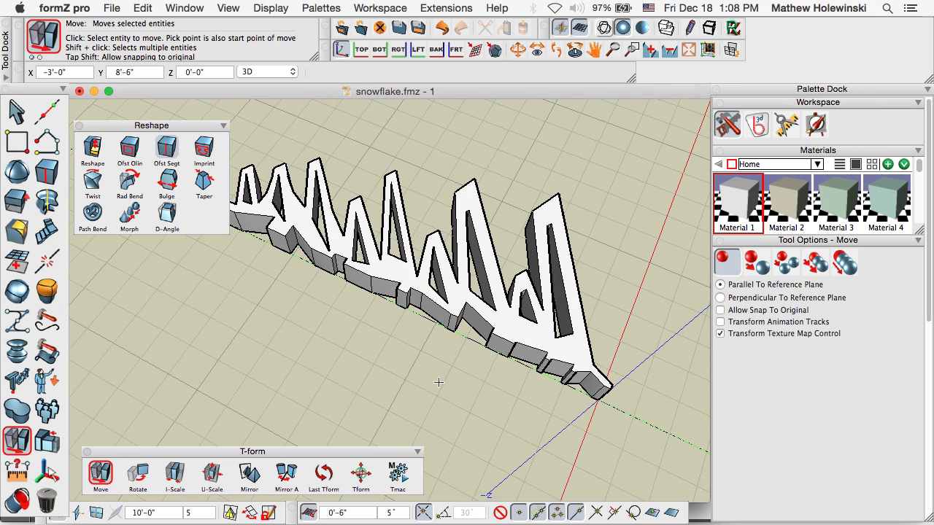
middle_drag(441, 384, 407, 372)
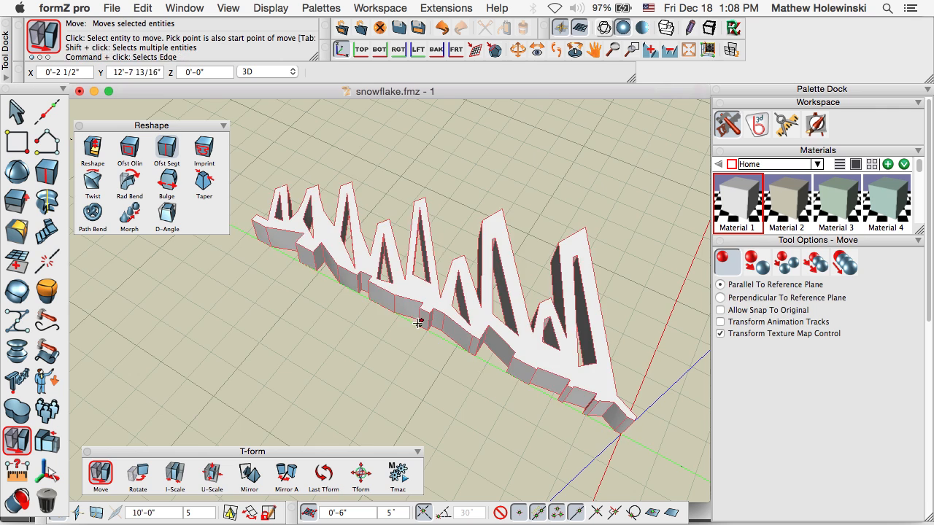
middle_drag(411, 328, 346, 273)
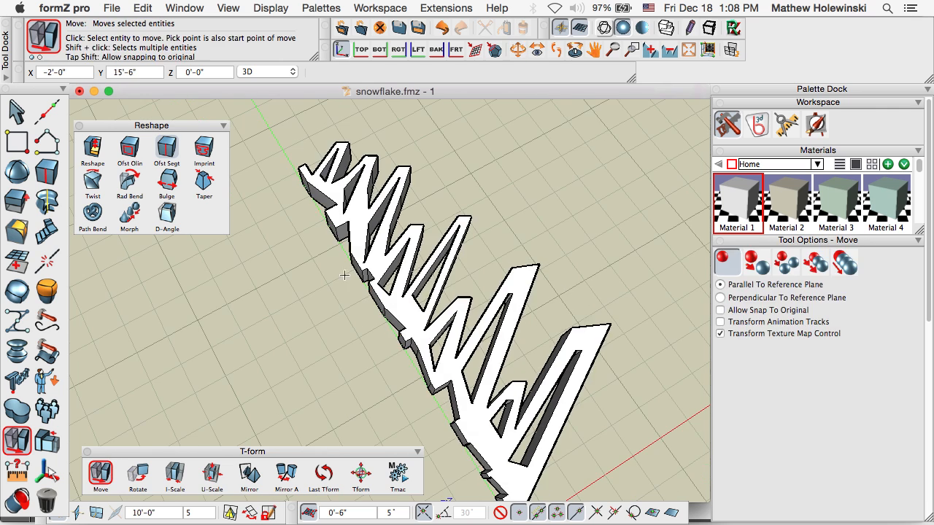
middle_drag(506, 372, 275, 301)
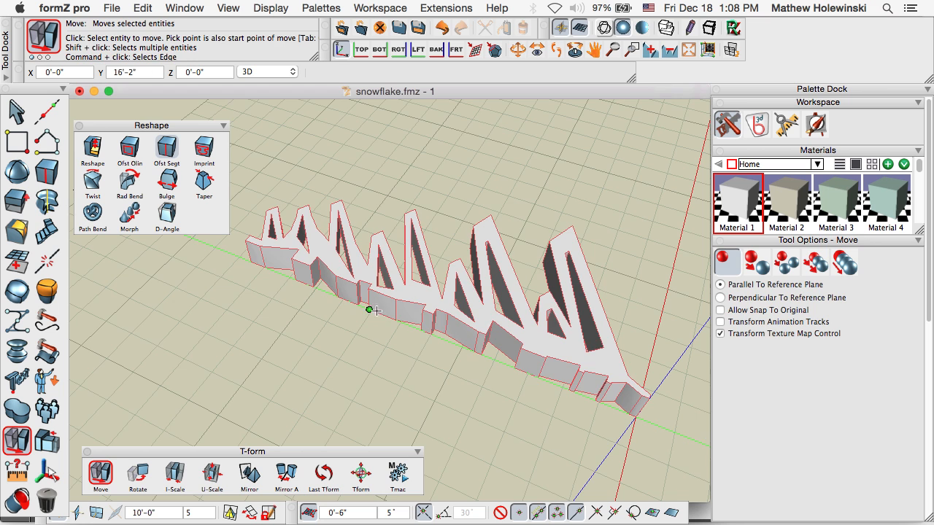
middle_drag(532, 377, 367, 356)
middle_drag(429, 357, 501, 304)
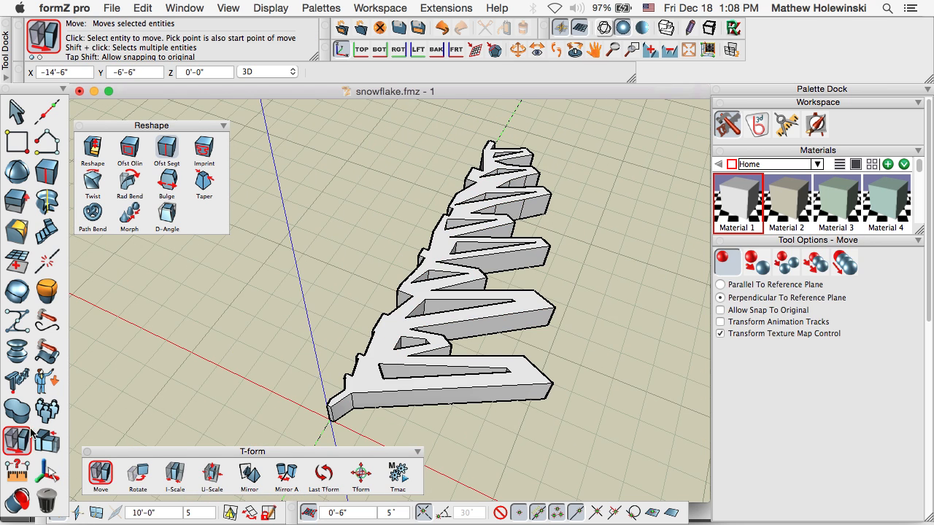
Mirror one copy of the notched arm about a line drawn from the origin along the negative Y axis
drag(13, 437, 196, 460)
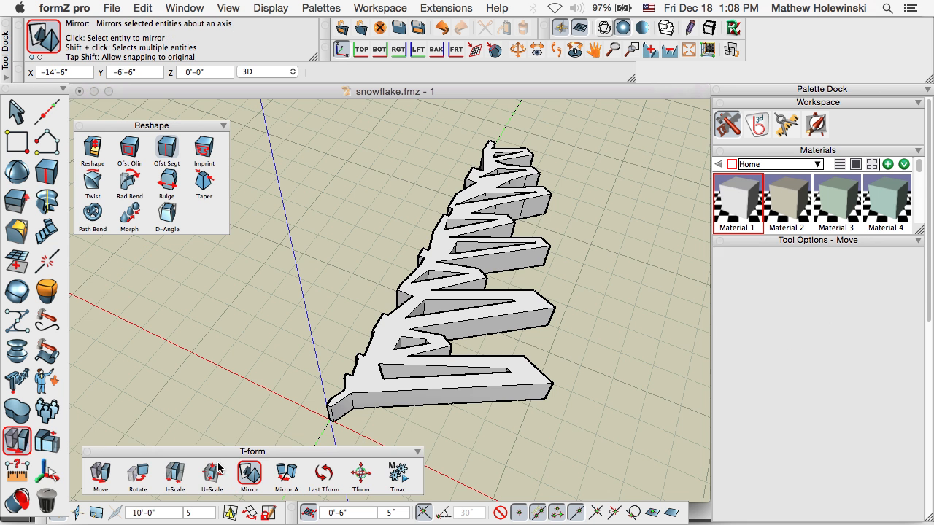
click(755, 267)
middle_drag(471, 303, 483, 199)
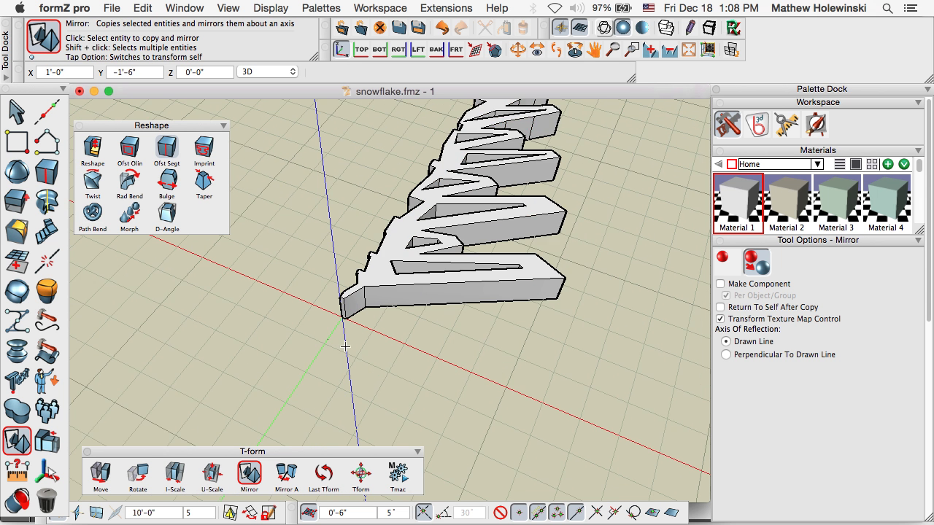
click(355, 285)
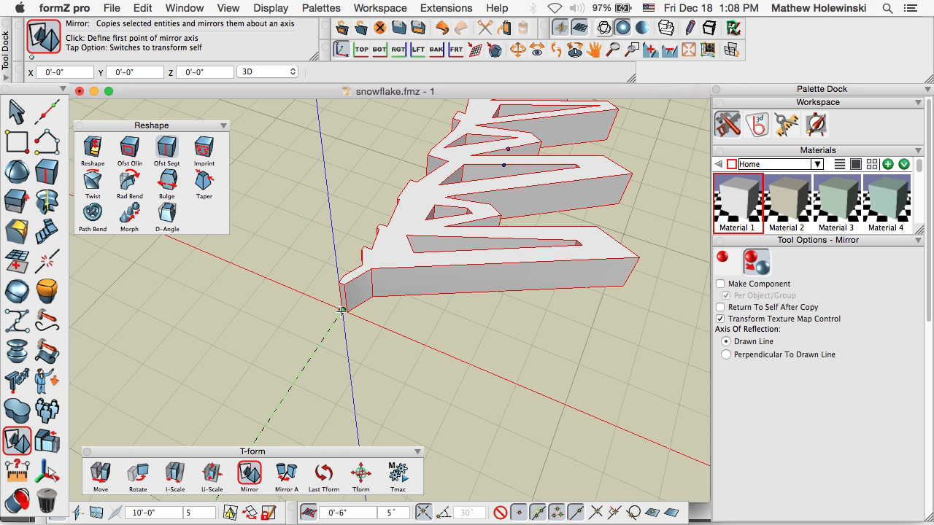
click(341, 311)
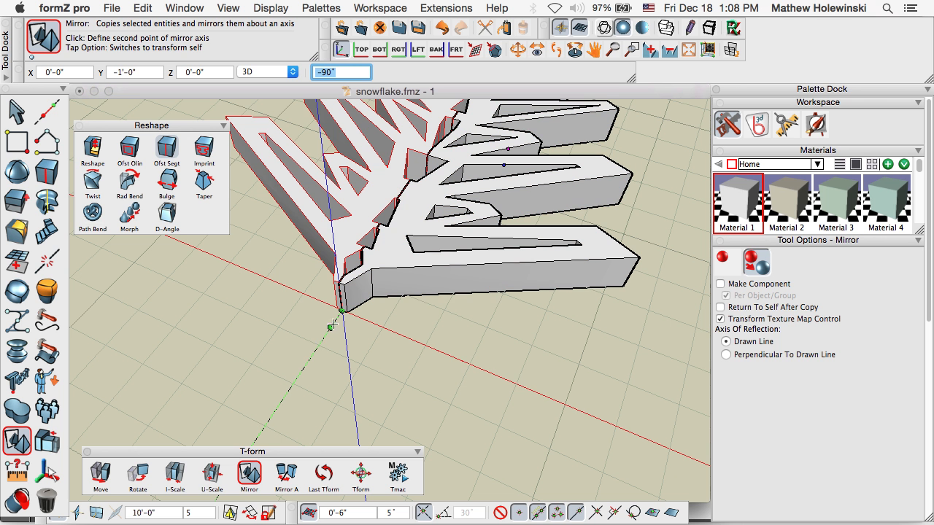
click(299, 376)
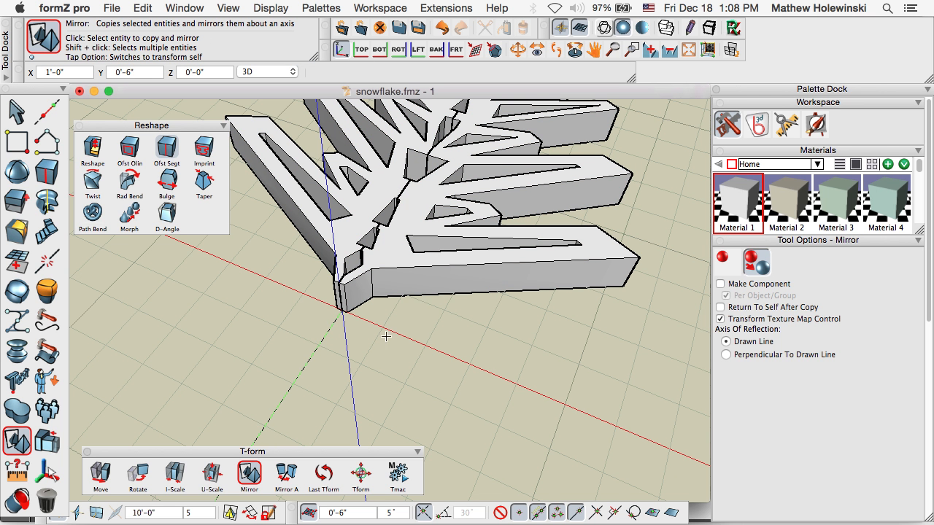
Union the original arm half and its mirrored copy into one solid without keeping edges
scroll(386, 337, down, 3)
scroll(475, 402, down, 3)
middle_drag(475, 402, 514, 387)
middle_drag(513, 387, 509, 400)
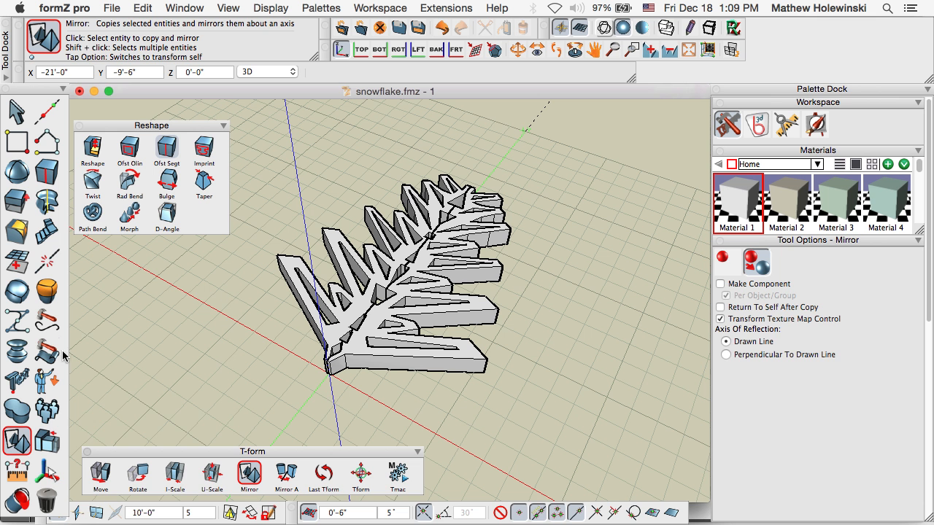
click(18, 411)
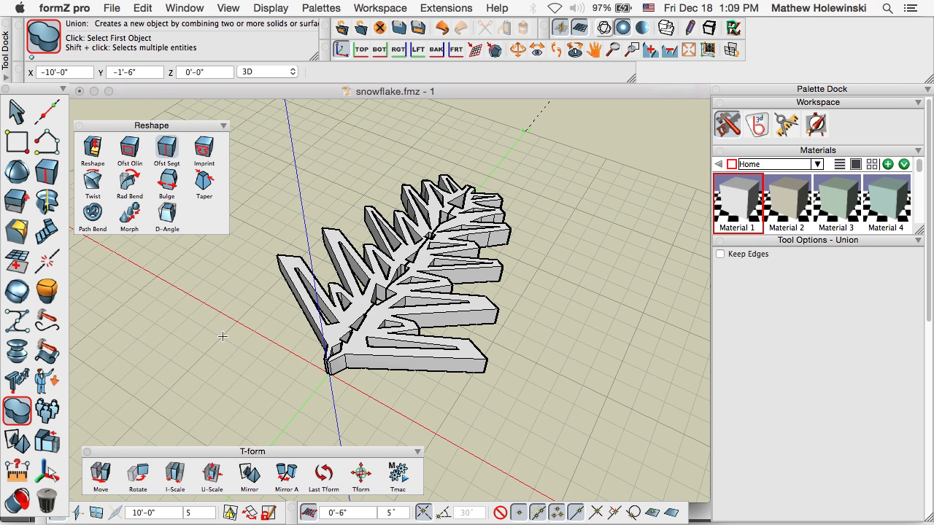
click(367, 342)
click(350, 313)
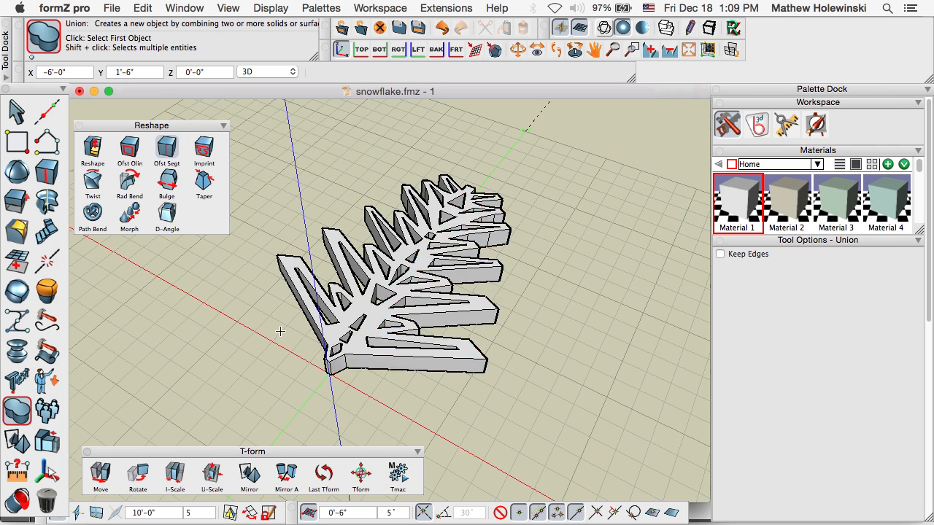
Try a smooth subdivision with 3 iterations on the joined arm
middle_drag(504, 334, 543, 334)
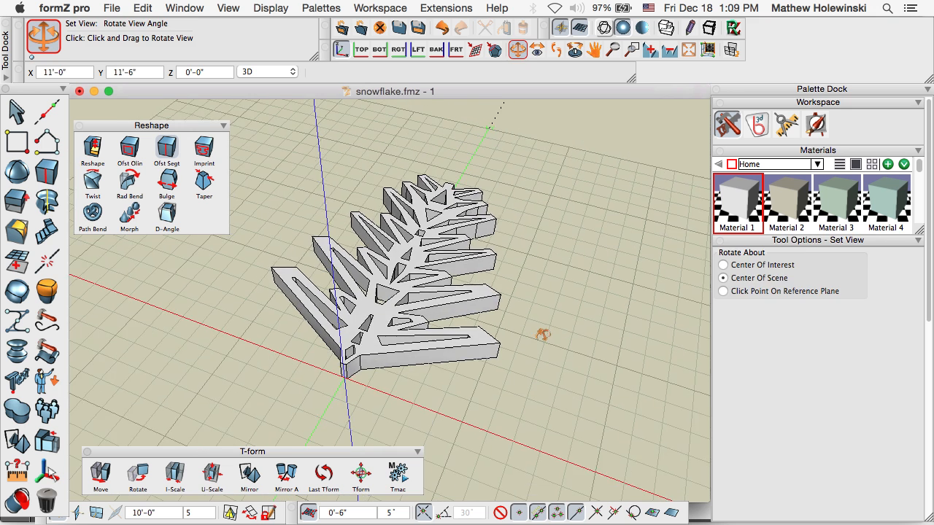
scroll(489, 402, down, 2)
middle_drag(490, 402, 461, 392)
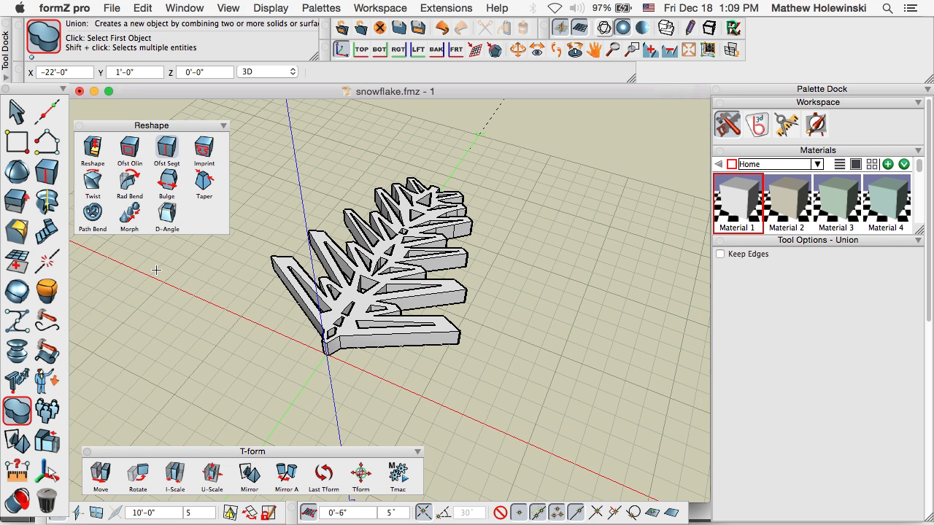
click(17, 290)
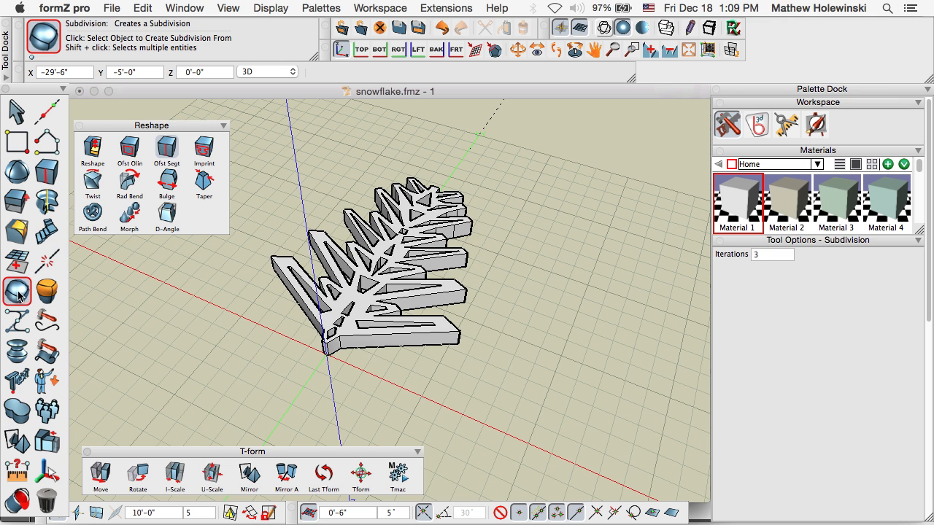
click(403, 350)
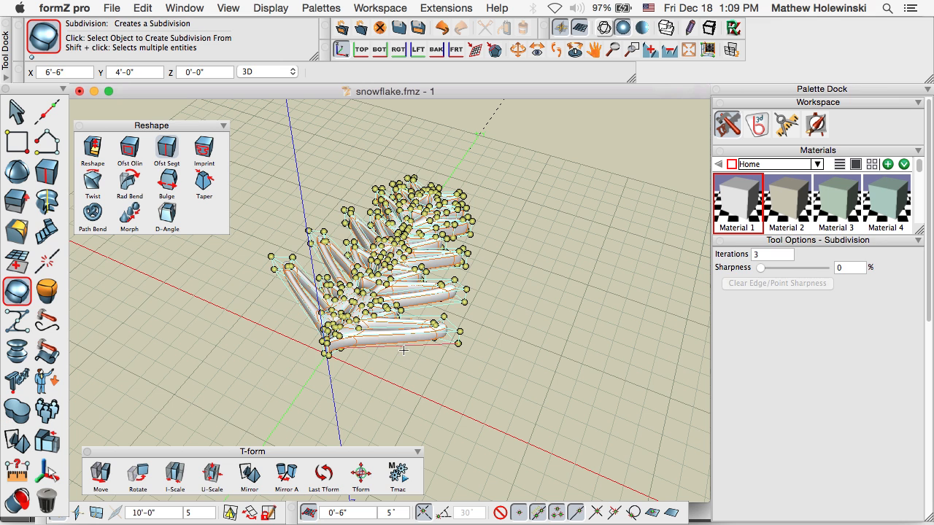
click(18, 114)
Inspect the subdivided arm shaded with and without edge lines, and undo the subdivision
middle_drag(493, 336, 501, 397)
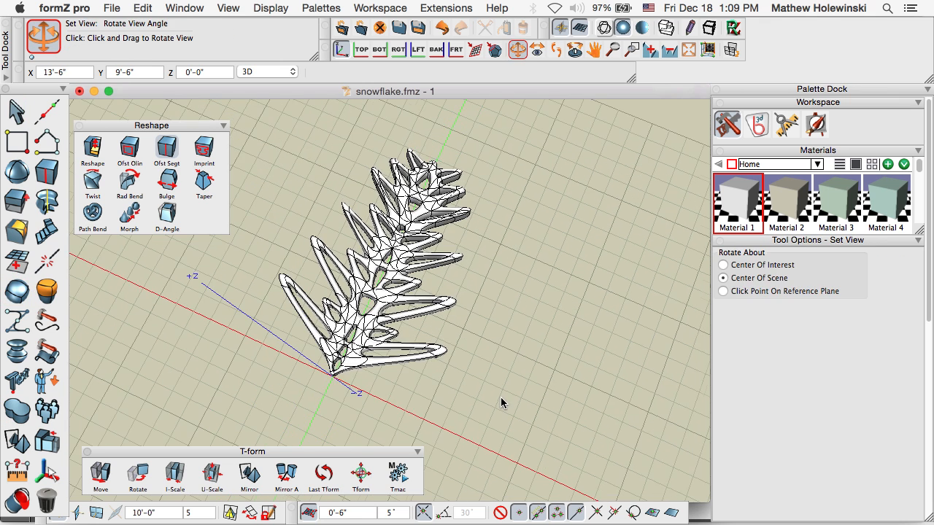
scroll(382, 321, up, 4)
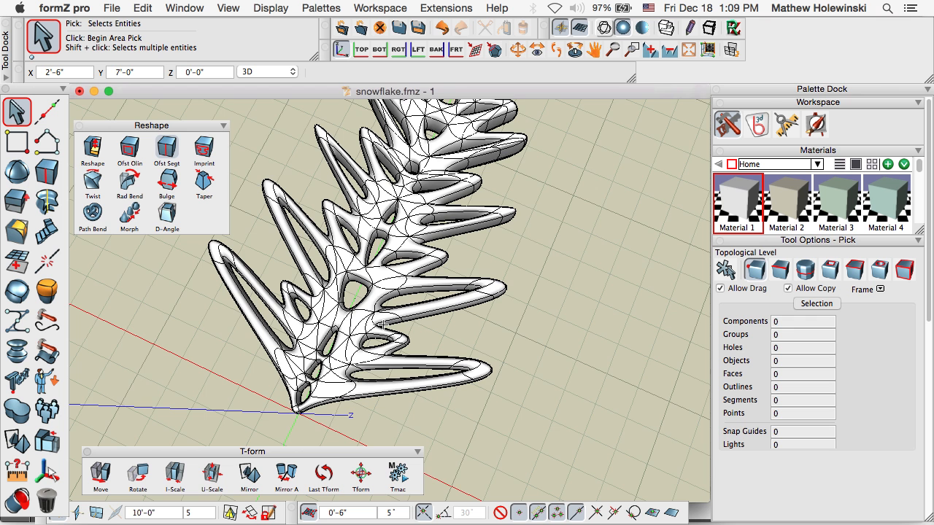
scroll(378, 323, down, 3)
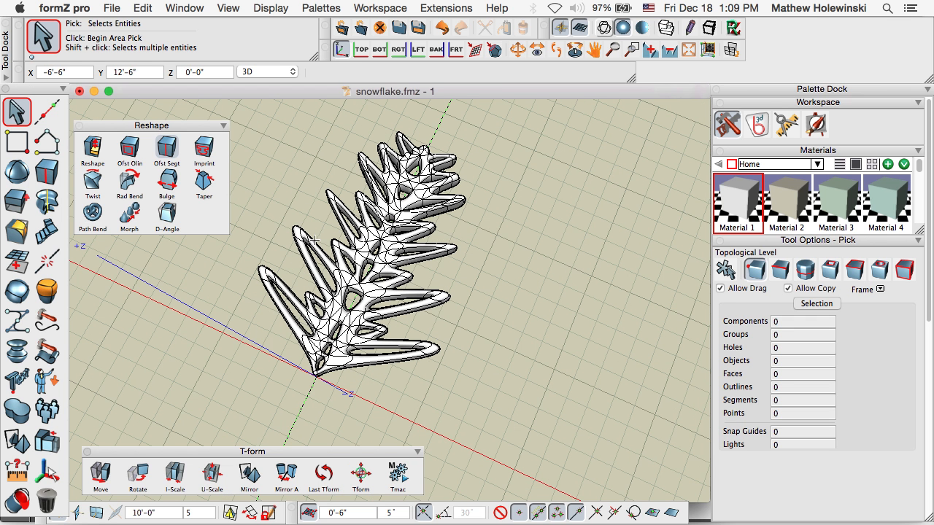
mouse_move(541, 423)
middle_down()
mouse_move(484, 370)
mouse_move(475, 313)
mouse_move(564, 213)
mouse_move(563, 319)
mouse_move(574, 298)
mouse_move(582, 302)
mouse_move(643, 137)
middle_up()
click(642, 25)
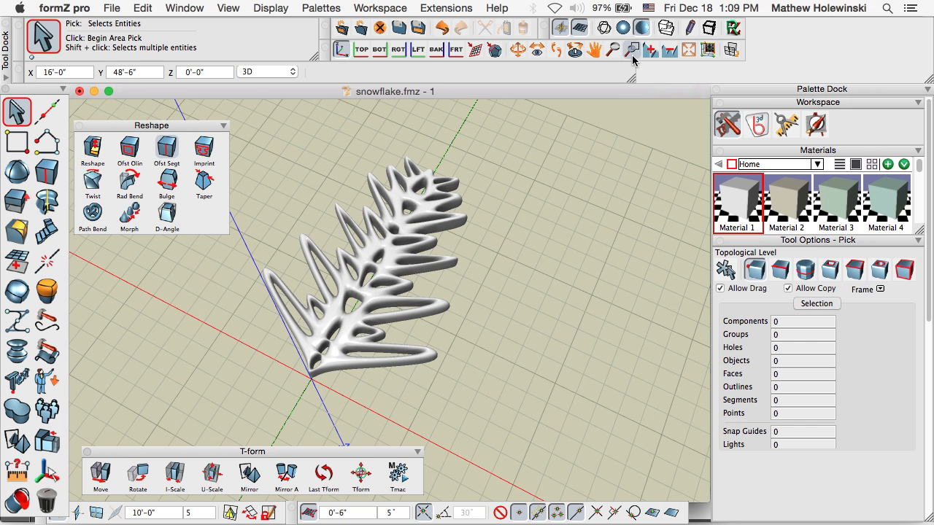
click(622, 27)
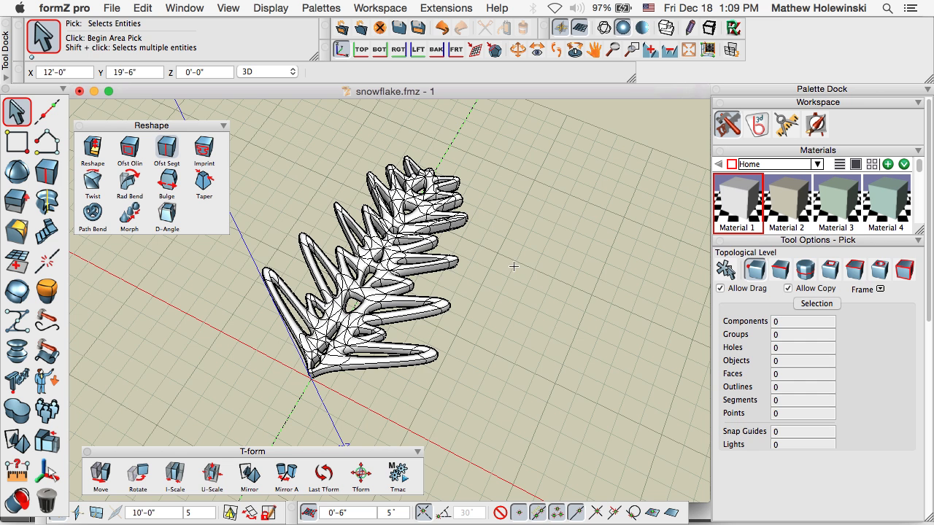
key(super+z)
Set up the Rotate tool to make 5 copies spread over the total rotation by Divide Distance
scroll(492, 292, down, 2)
middle_drag(503, 324, 508, 306)
shift+middle_drag(508, 307, 394, 354)
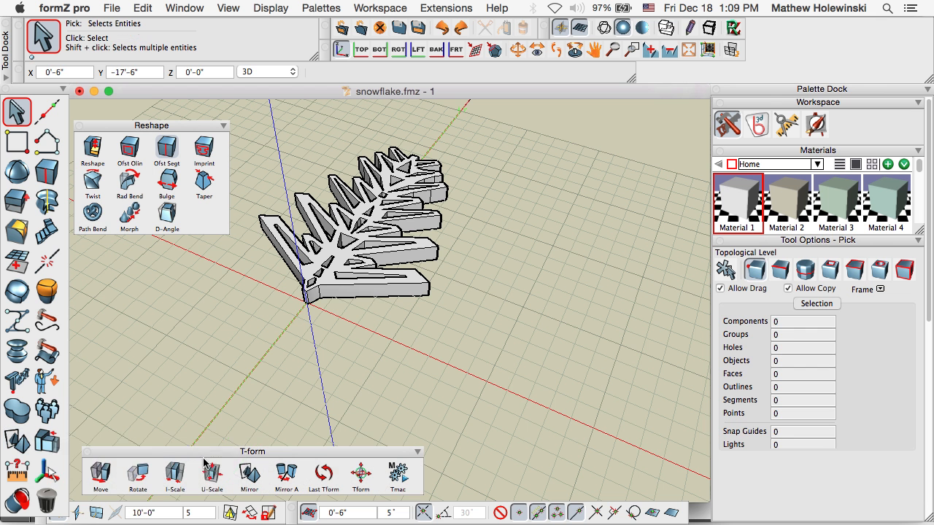
click(138, 473)
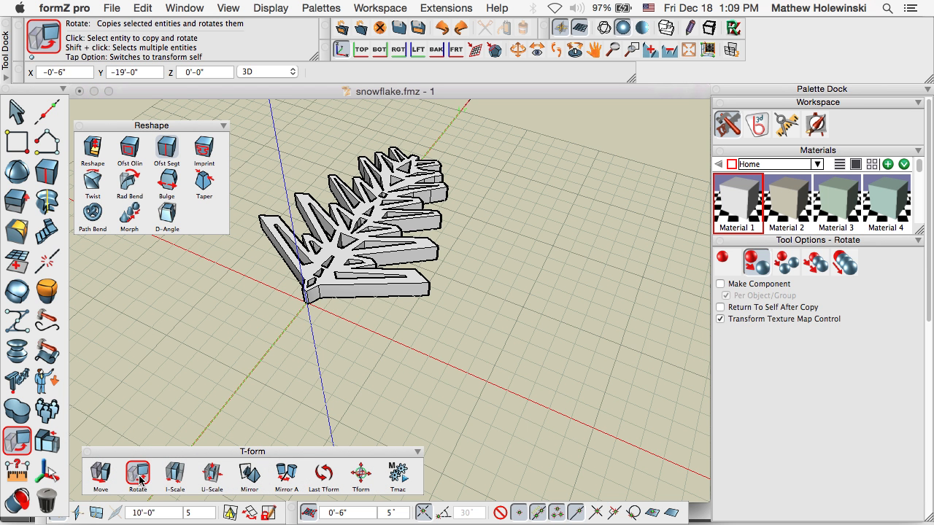
click(846, 263)
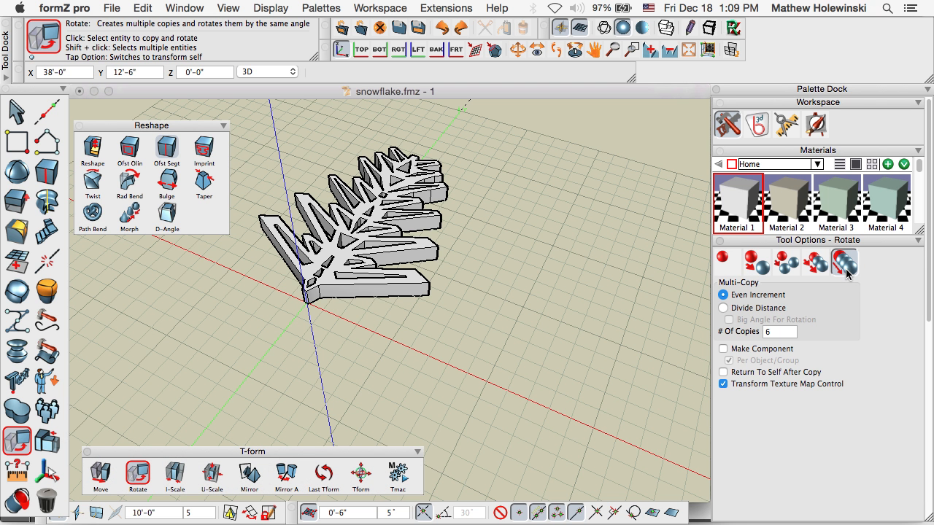
click(749, 310)
click(770, 333)
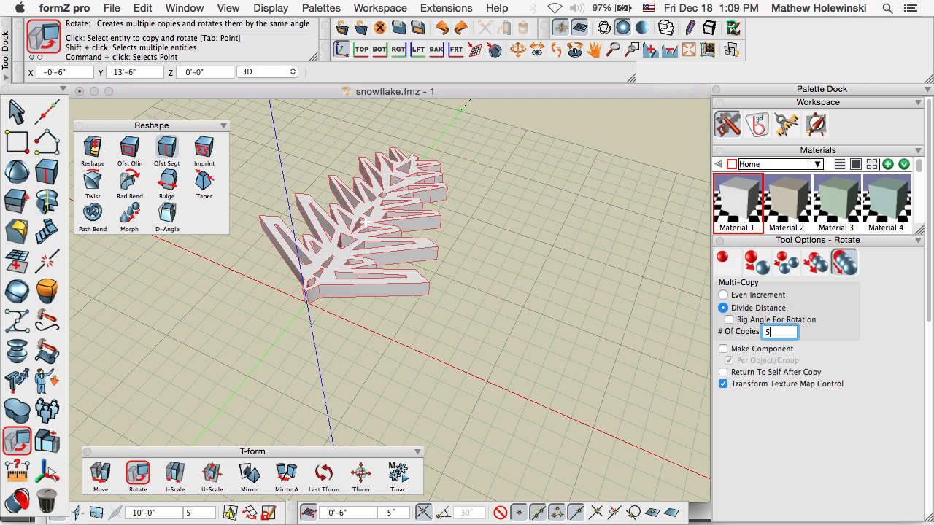
Rotate copies of the joined arm around the origin through 360 degrees, starting from the X axis
middle_drag(459, 269, 474, 245)
middle_drag(467, 321, 484, 342)
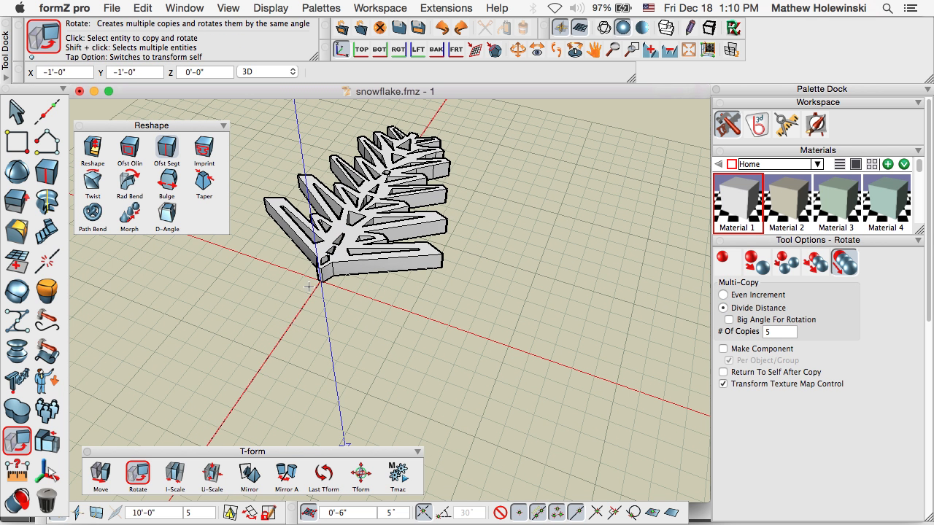
scroll(335, 291, up, 2)
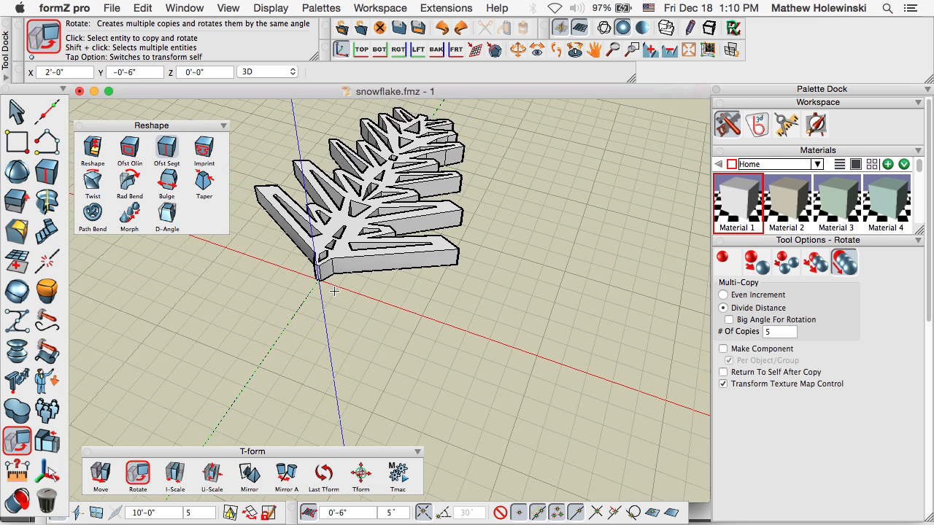
scroll(334, 291, up, 2)
click(361, 246)
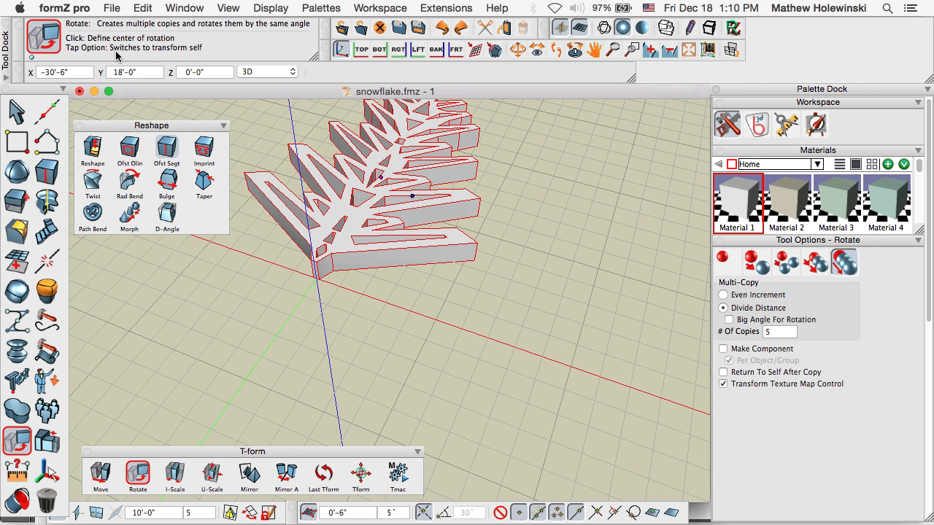
scroll(314, 287, up, 4)
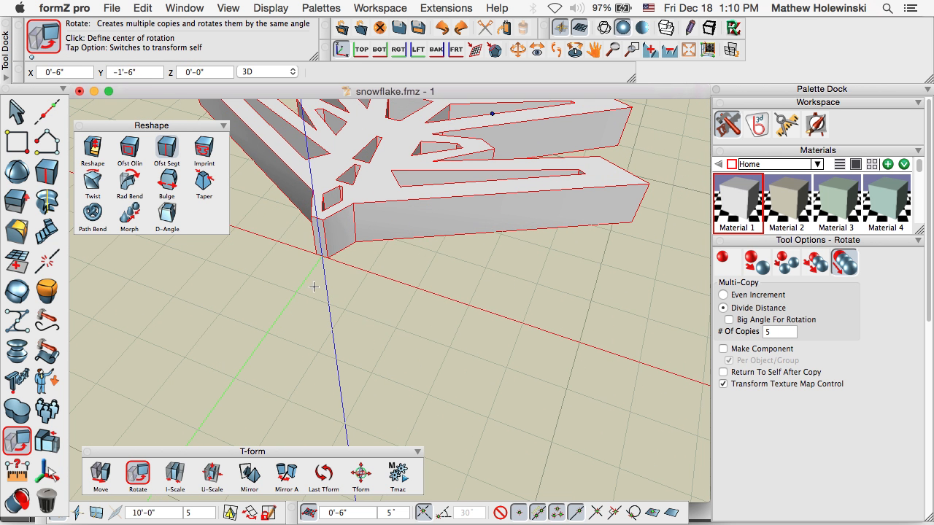
click(320, 256)
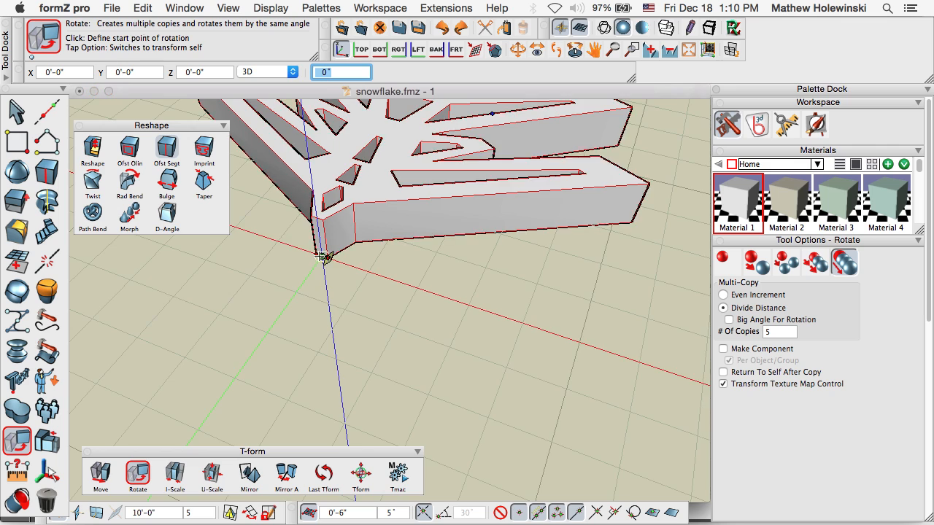
scroll(304, 294, down, 4)
scroll(312, 303, down, 3)
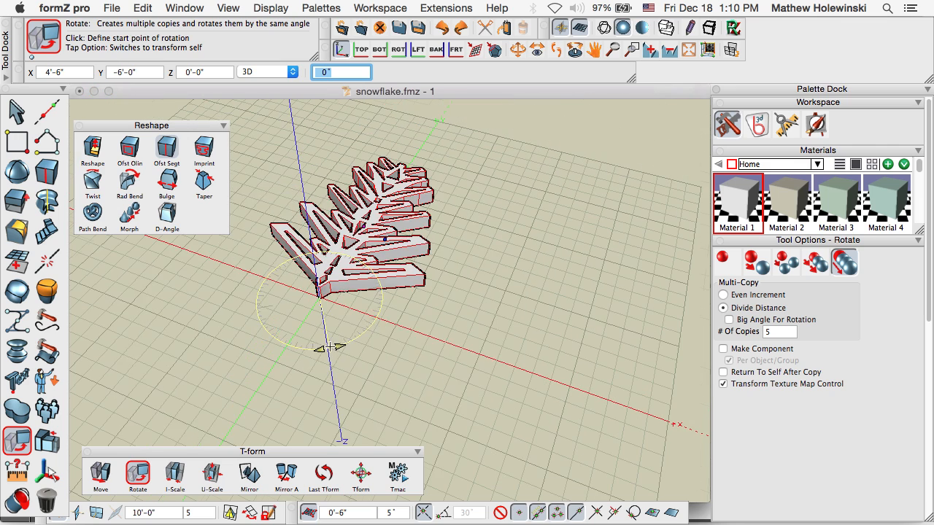
click(514, 368)
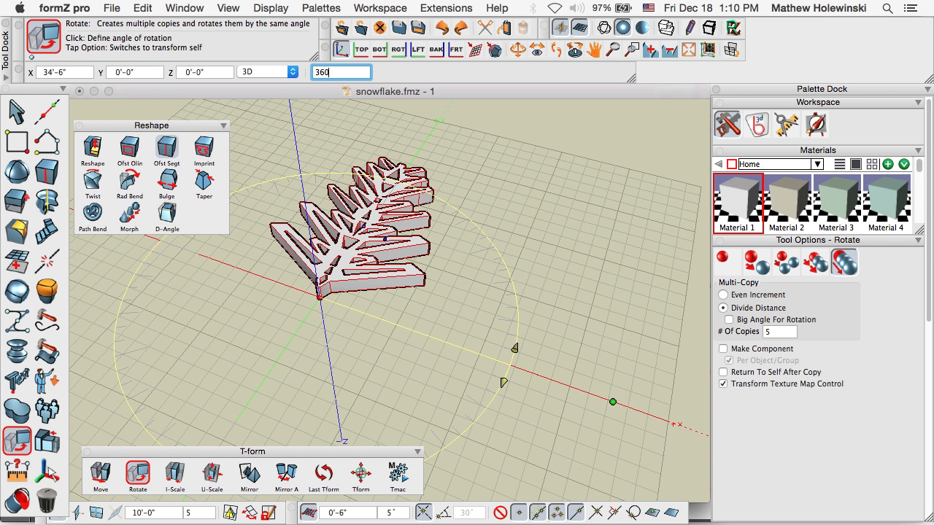
key(Return)
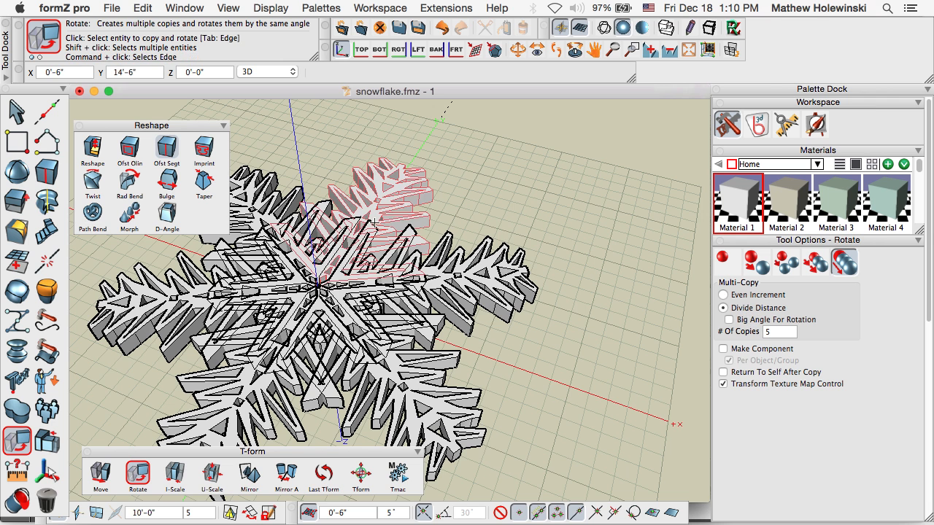
Examine the rotated arms and their overlaps around the snowflake's centre, close up and from a distance
middle_drag(571, 310, 569, 328)
scroll(569, 329, down, 1)
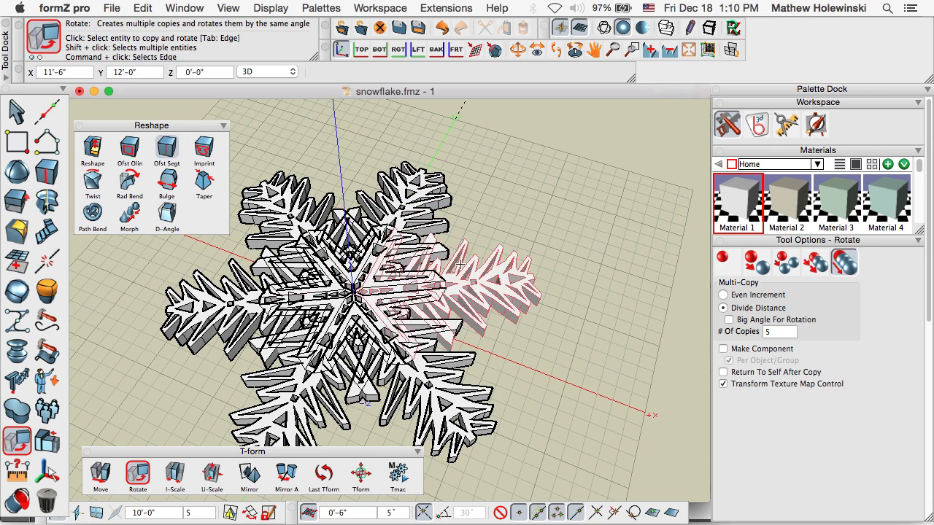
scroll(461, 245, down, 1)
middle_drag(521, 331, 518, 348)
shift+middle_drag(447, 345, 471, 310)
scroll(349, 292, up, 5)
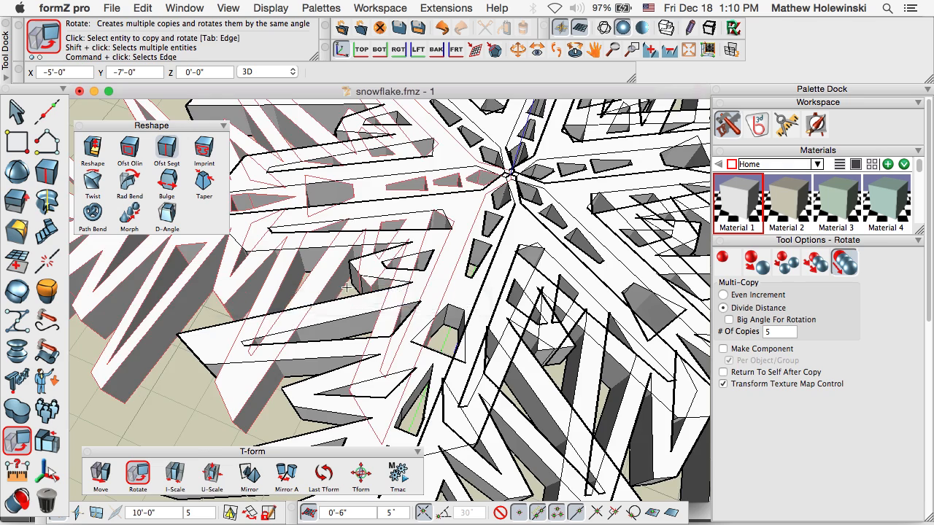
scroll(348, 292, up, 2)
scroll(348, 288, down, 8)
scroll(347, 286, down, 3)
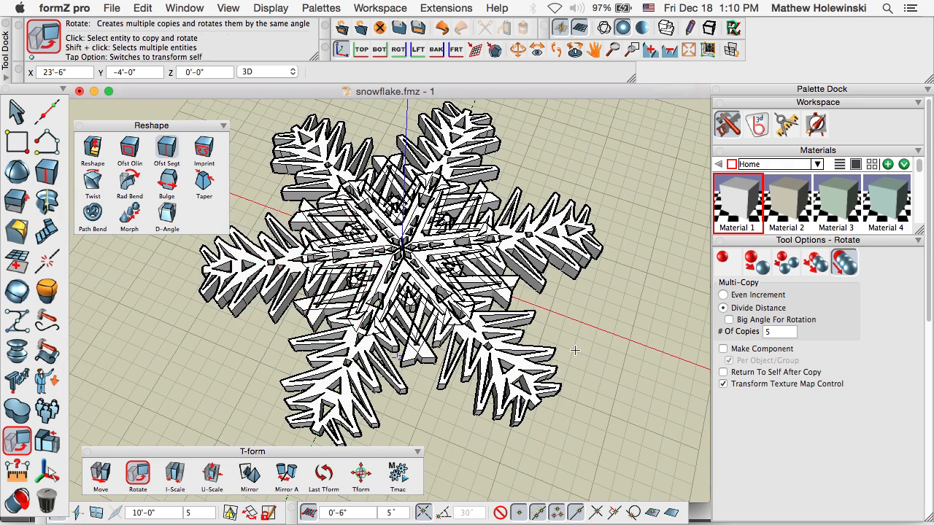
Union all the snowflake arms into one solid without keeping edges
scroll(241, 303, up, 2)
click(237, 307)
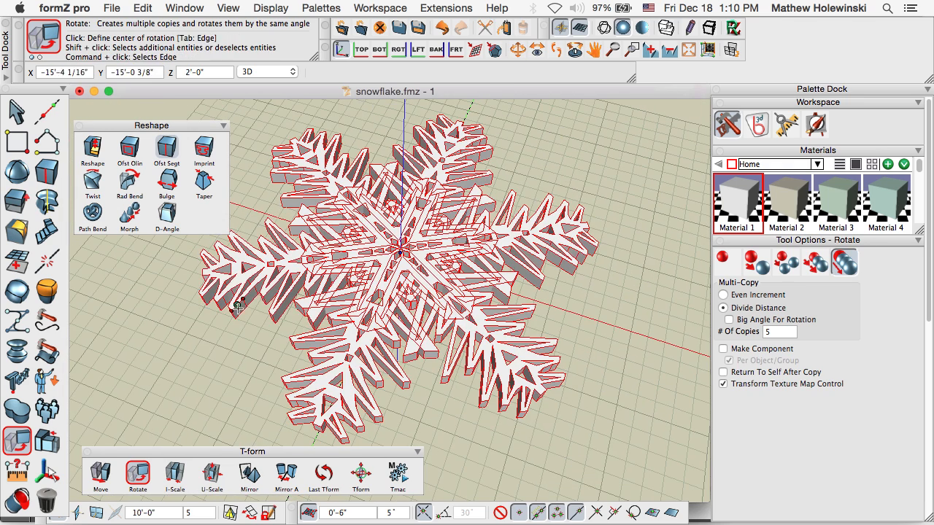
drag(16, 410, 44, 436)
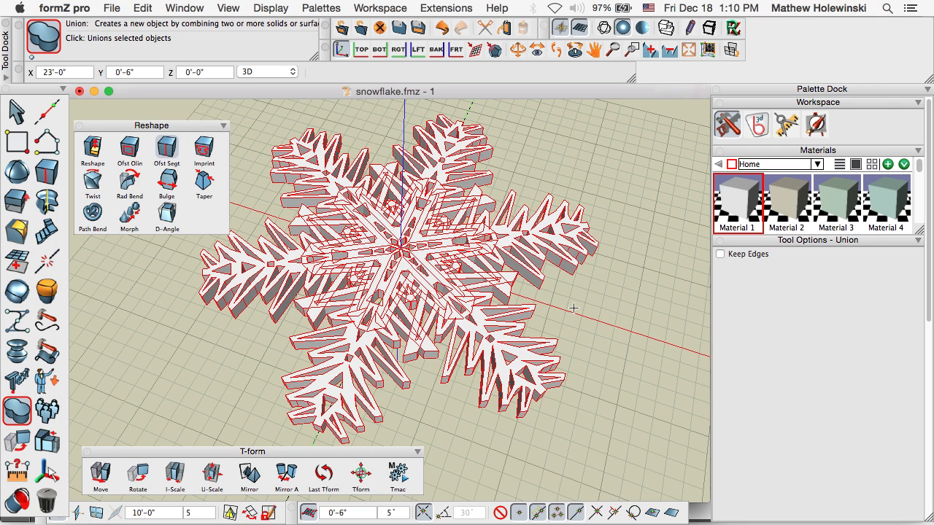
click(574, 308)
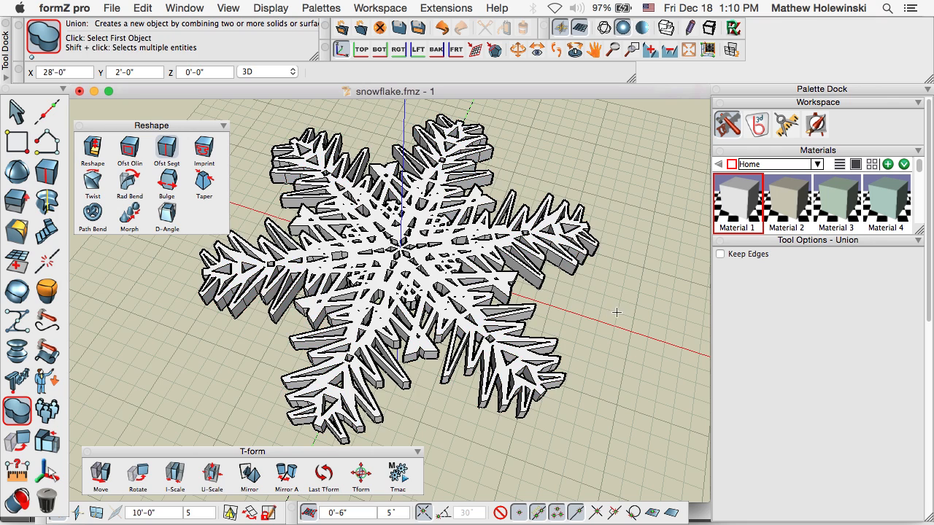
Convert the united snowflake into a smooth subdivision object with 3 iterations
middle_drag(616, 313, 663, 306)
scroll(425, 274, up, 5)
scroll(426, 274, down, 5)
scroll(662, 307, down, 2)
middle_drag(662, 307, 640, 308)
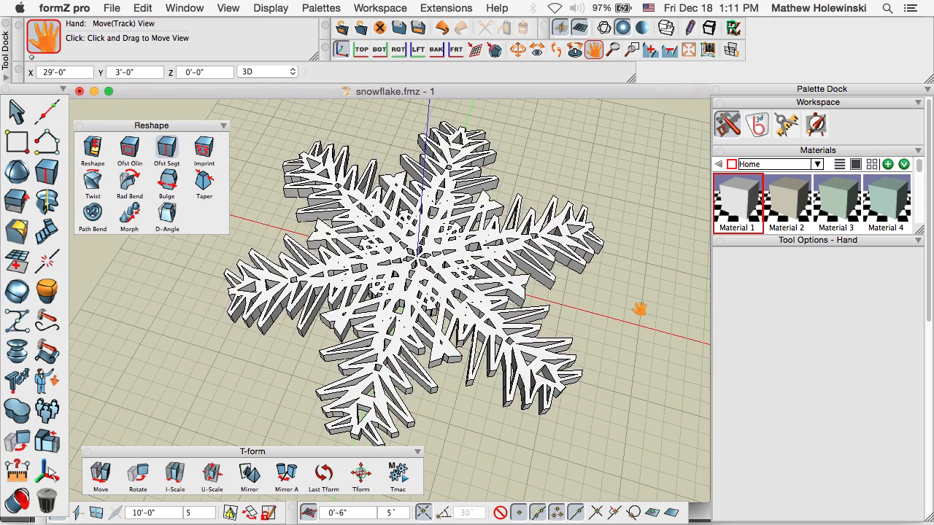
click(16, 290)
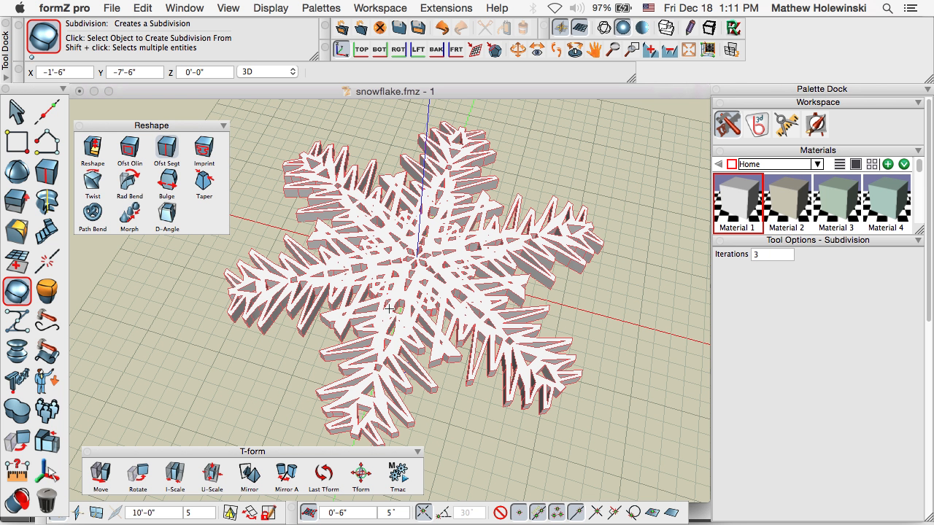
click(626, 304)
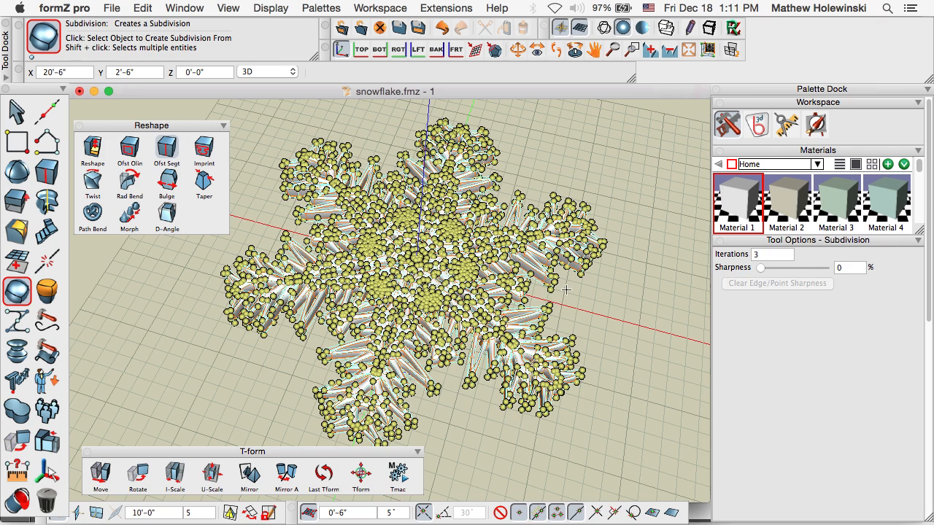
click(16, 111)
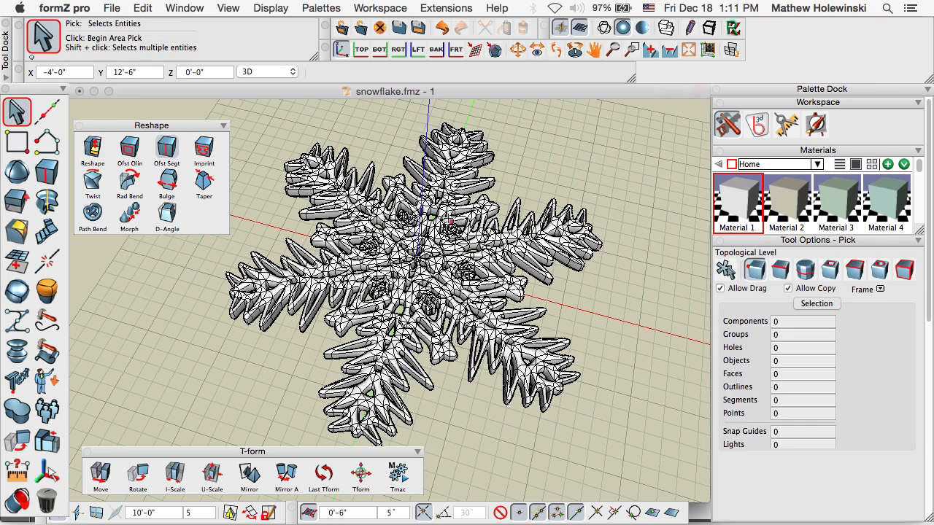
Display the subdivided snowflake smoothly shaded without edge lines and examine its rounded form from several angles
mouse_move(589, 288)
middle_down()
mouse_move(555, 284)
mouse_move(565, 314)
mouse_move(573, 288)
middle_up()
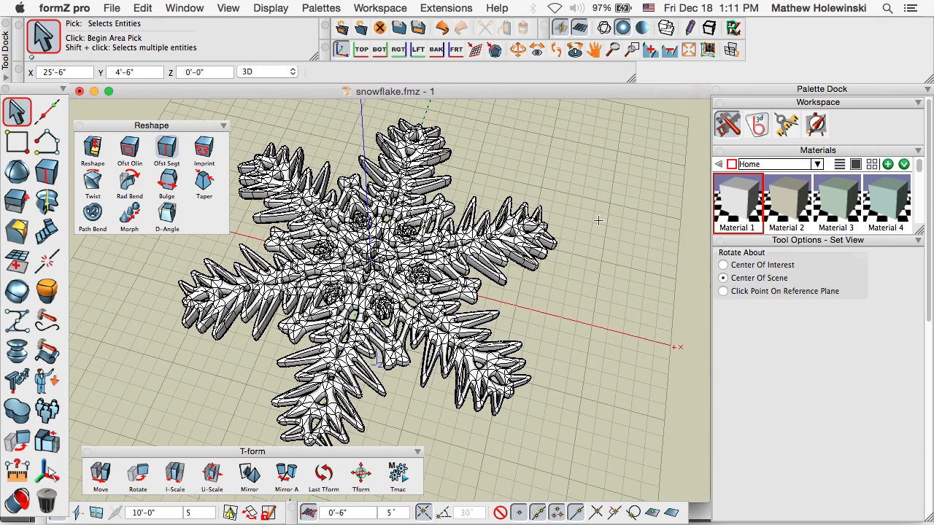
click(641, 29)
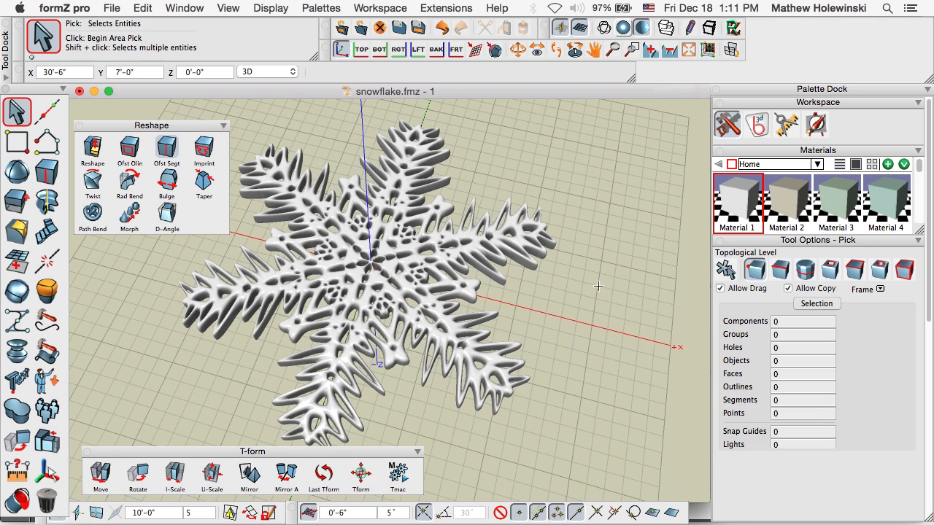
middle_drag(571, 298, 538, 332)
scroll(439, 293, up, 4)
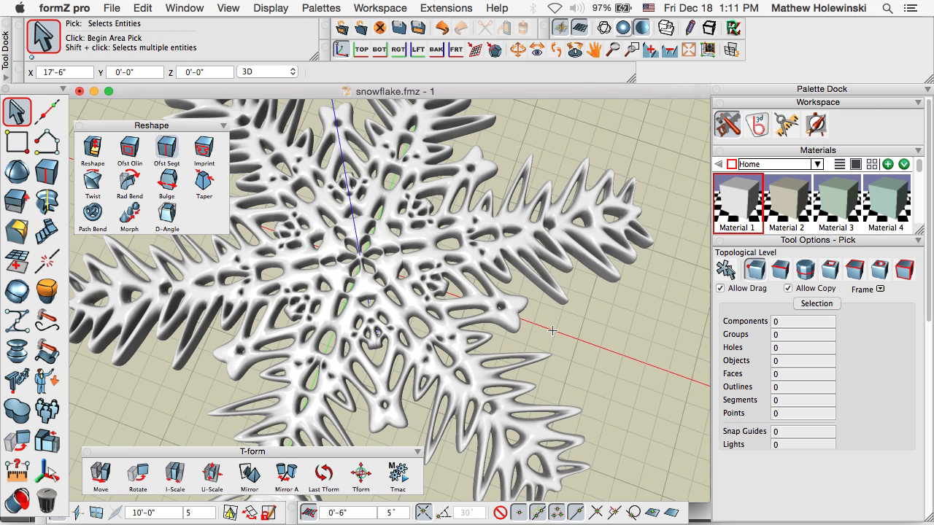
scroll(552, 330, down, 3)
scroll(552, 331, up, 1)
middle_drag(569, 337, 552, 325)
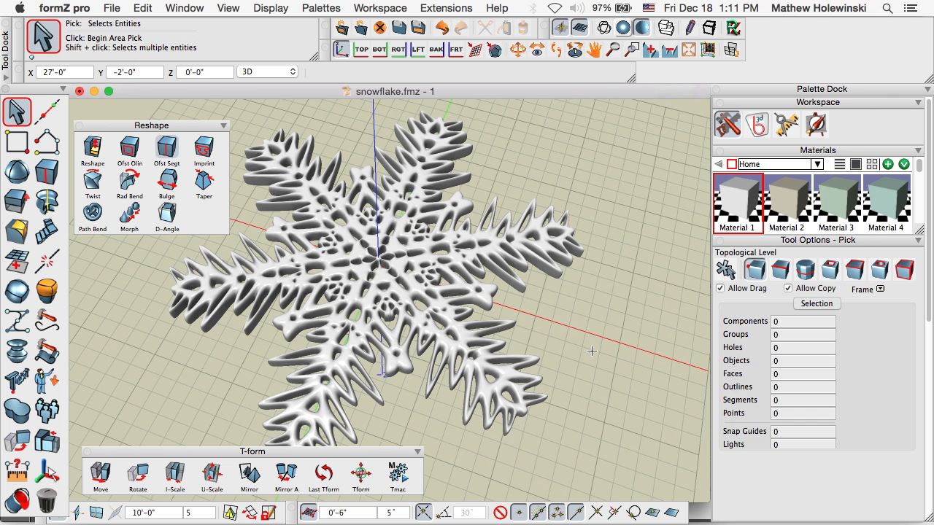
middle_drag(592, 351, 578, 325)
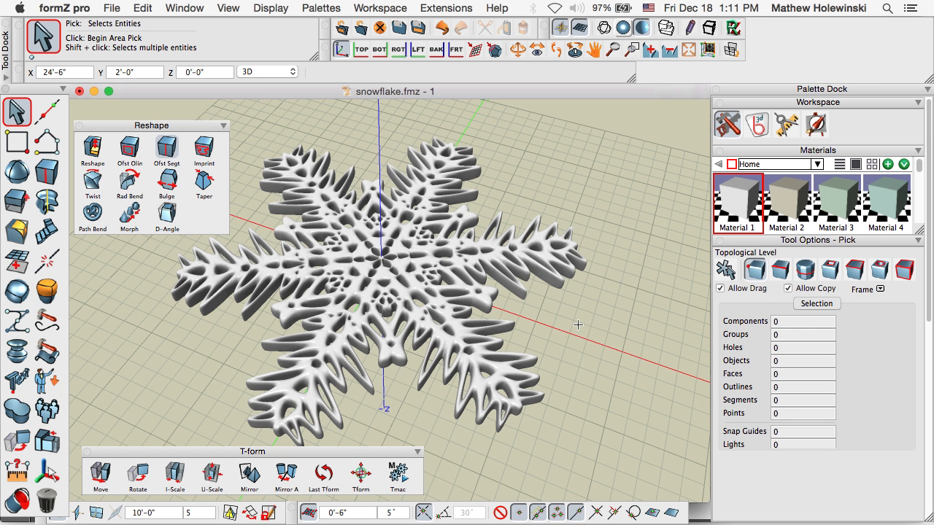
middle_drag(589, 336, 609, 364)
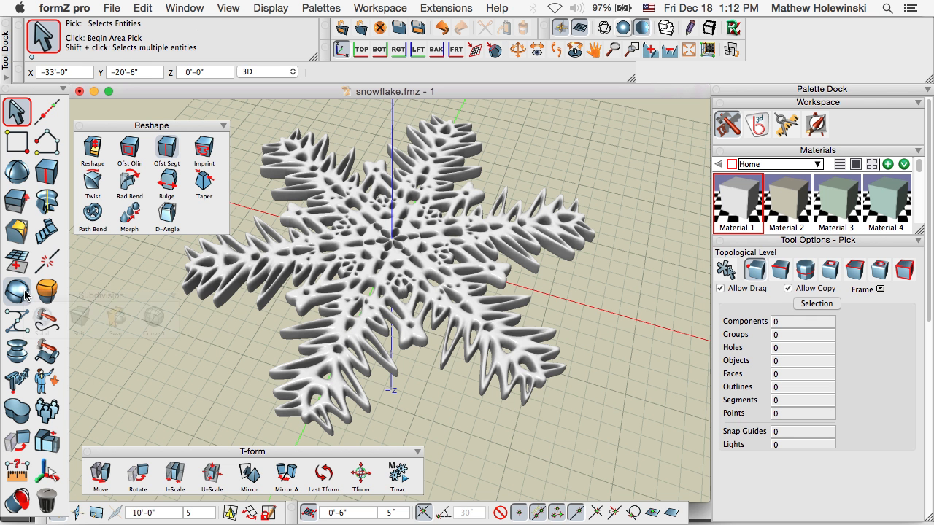
Examine the subdivision mesh in wireframe up close, and return to the shaded display with edge lines
click(604, 27)
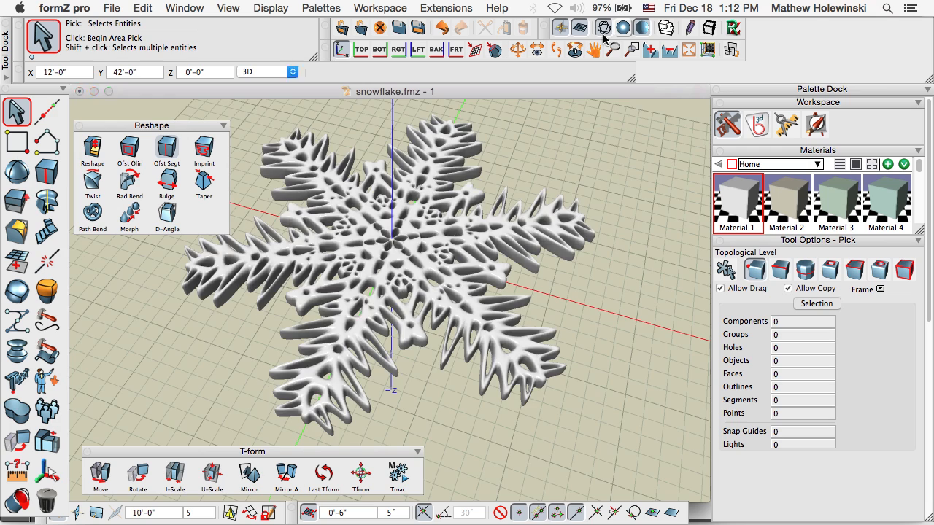
scroll(517, 254, up, 5)
scroll(517, 254, up, 10)
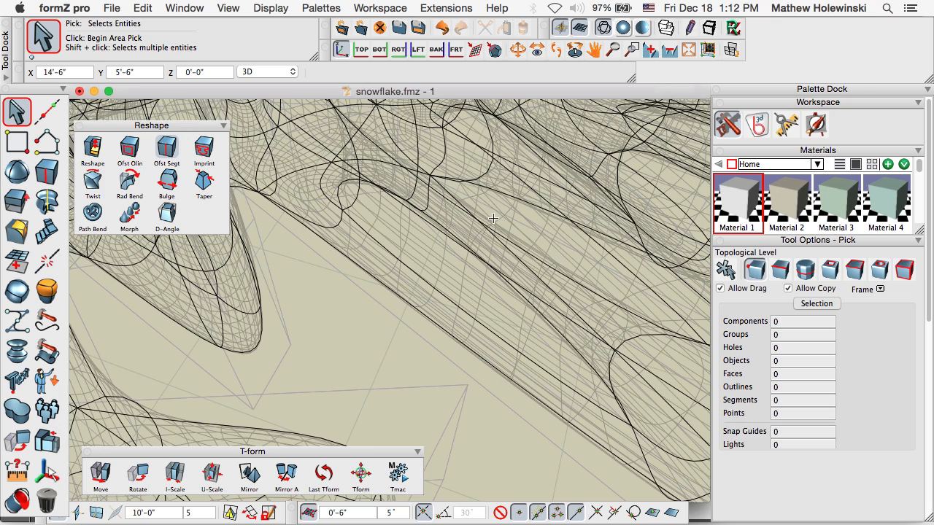
scroll(493, 219, down, 15)
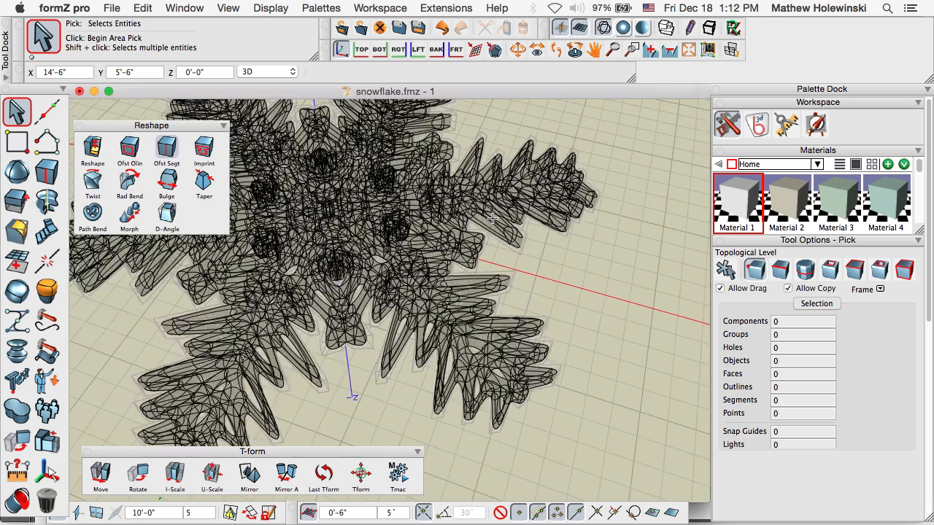
scroll(493, 219, down, 6)
middle_drag(449, 201, 472, 219)
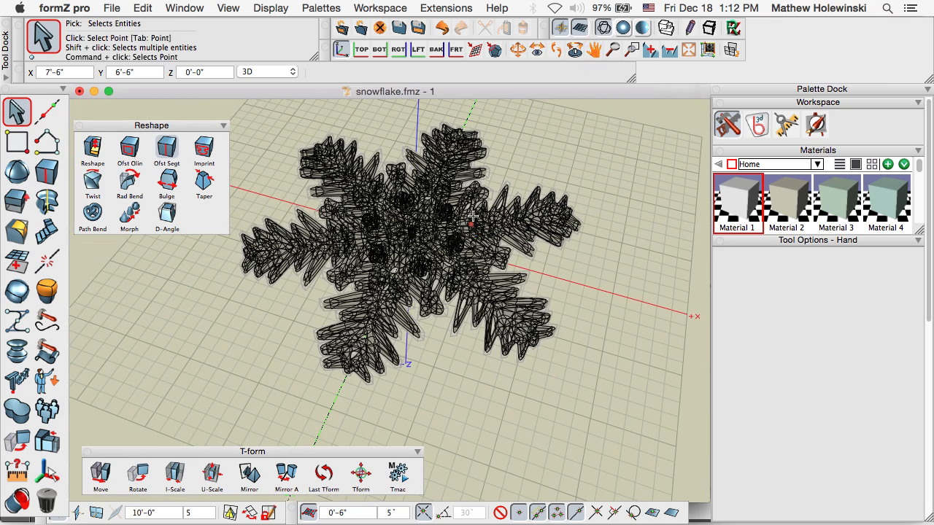
click(622, 28)
Reduce the snowflake's subdivision to 2 iterations
click(16, 296)
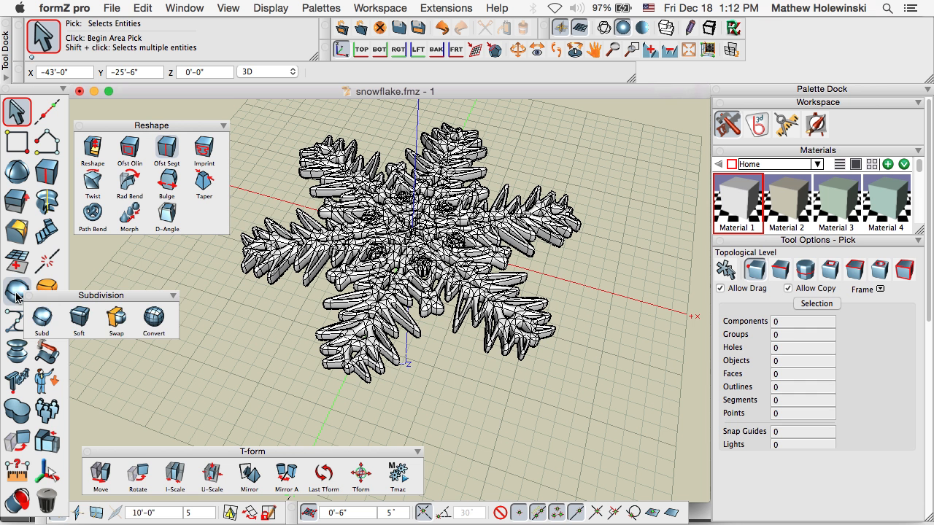
click(41, 322)
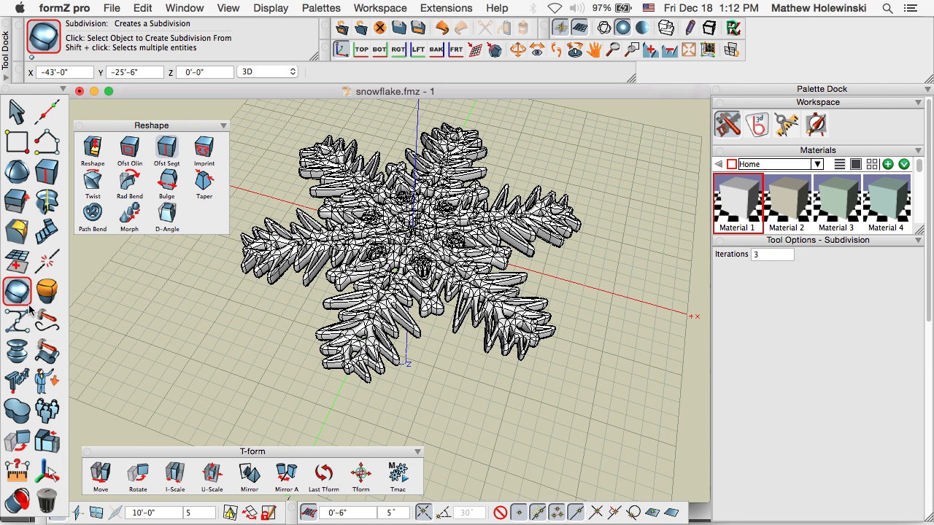
click(376, 295)
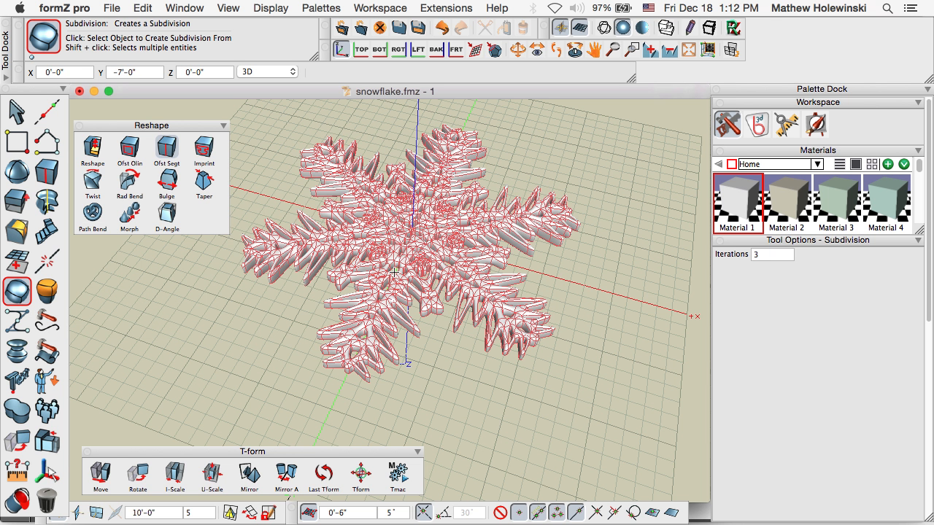
click(394, 272)
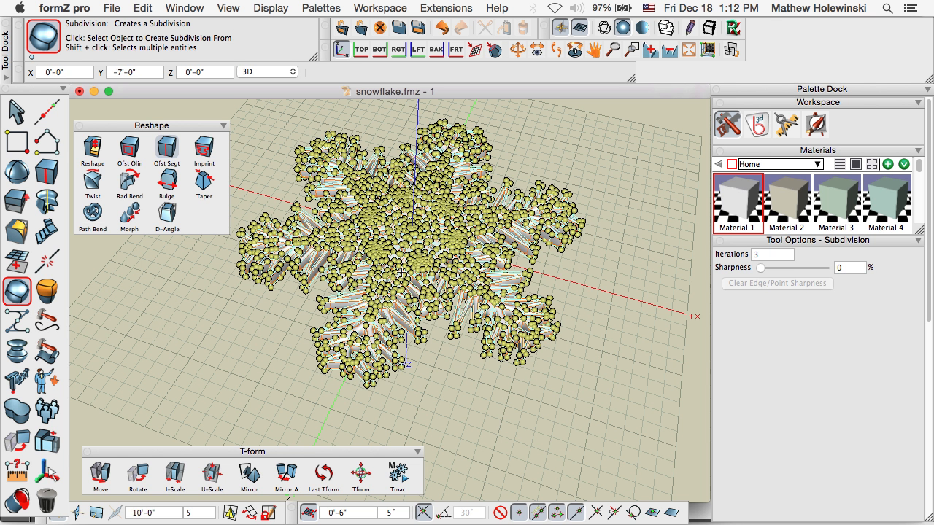
double_click(760, 255)
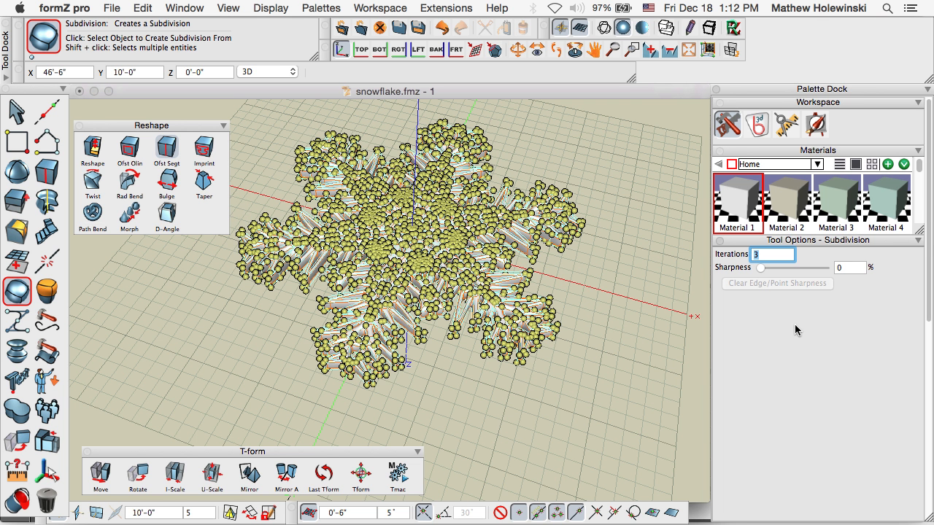
text(2)
key(Return)
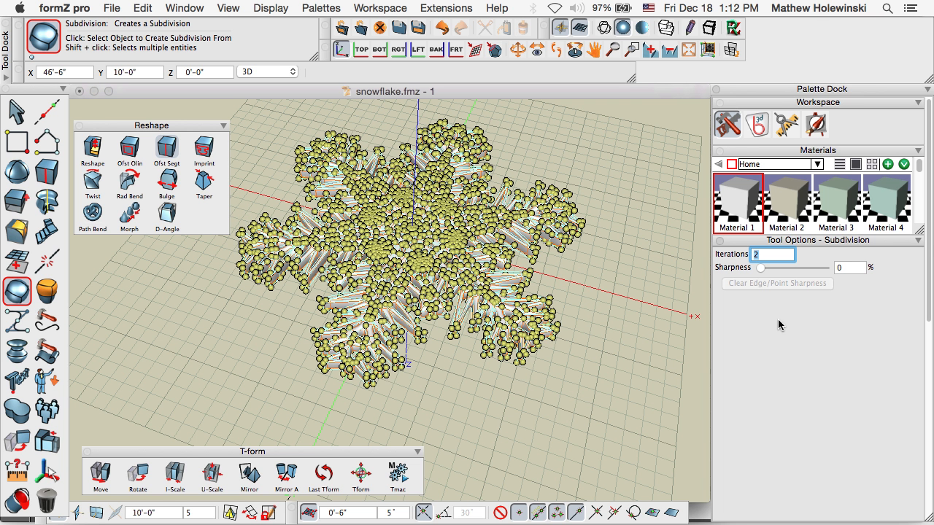
click(16, 111)
Convert the subdivided snowflake to a quad mesh rather than NURBS and check the resulting mesh up close
scroll(477, 234, up, 2)
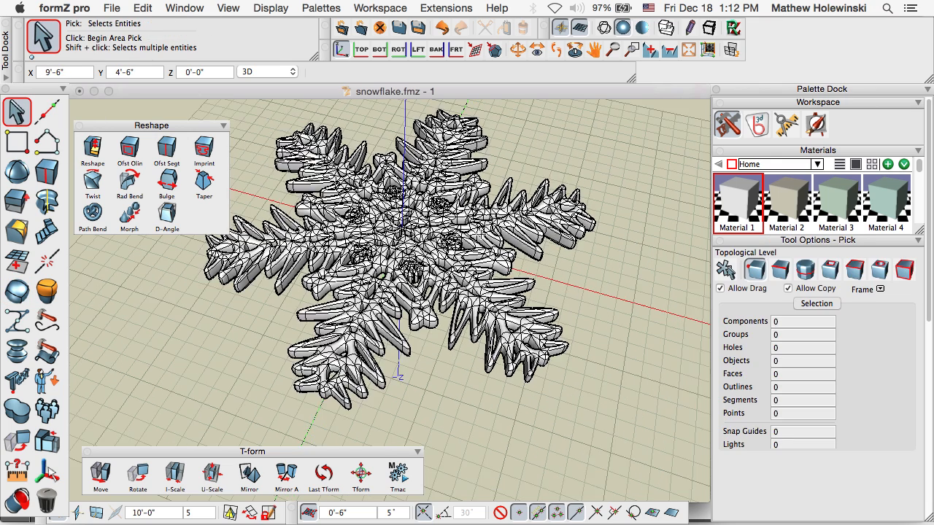
middle_drag(477, 240, 465, 265)
click(30, 296)
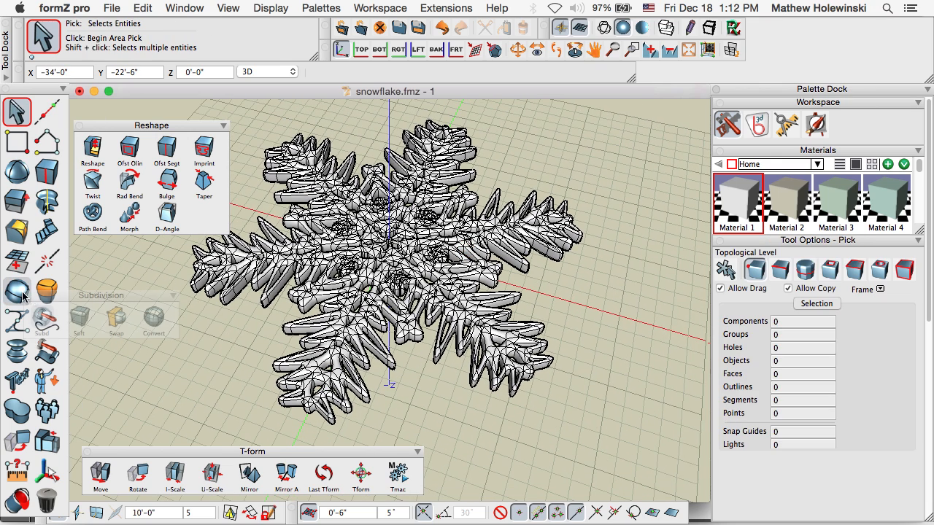
click(155, 318)
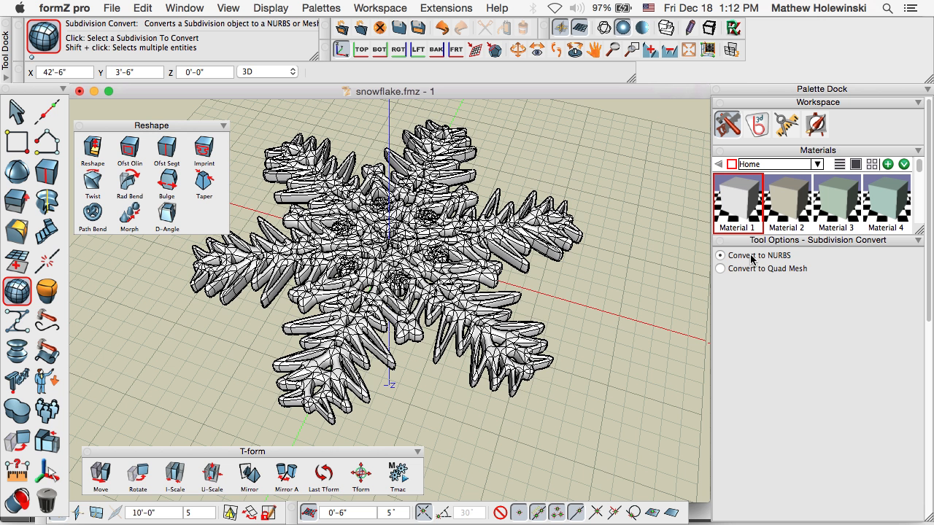
click(428, 316)
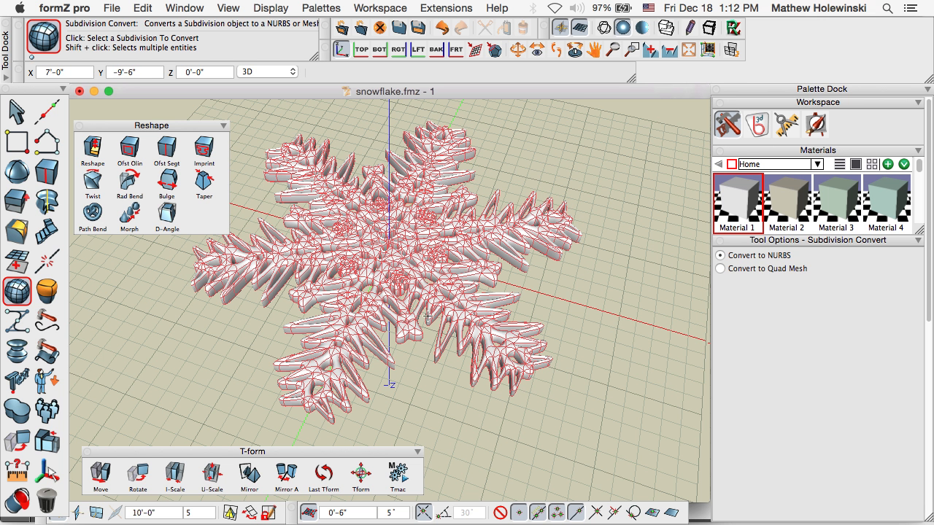
click(743, 273)
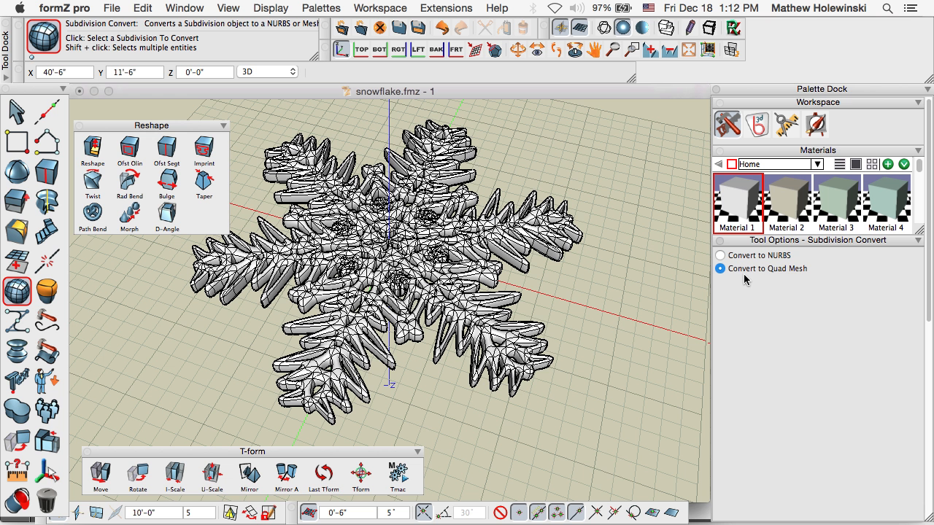
click(518, 334)
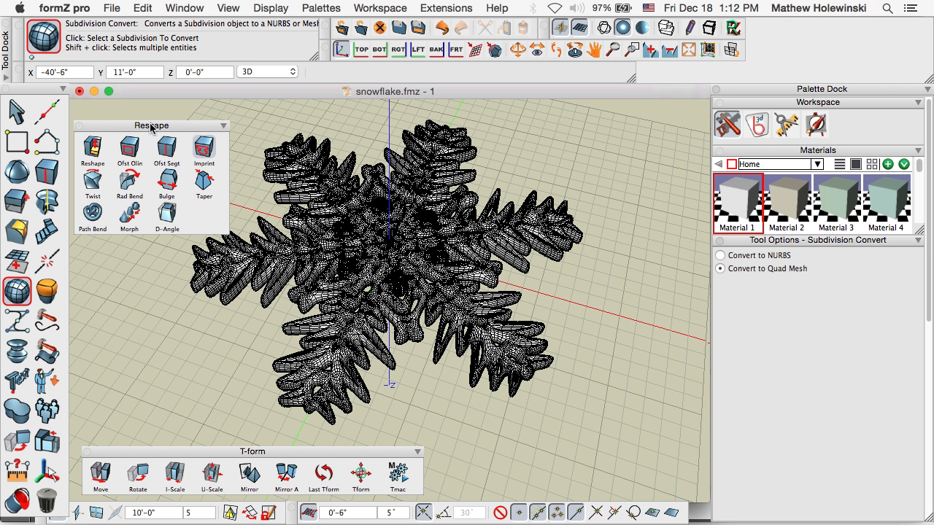
click(15, 114)
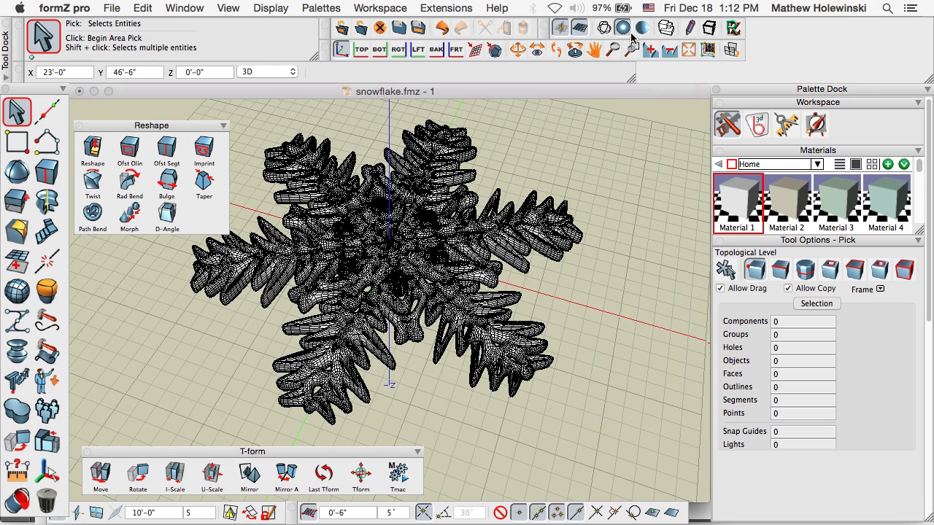
scroll(546, 271, up, 5)
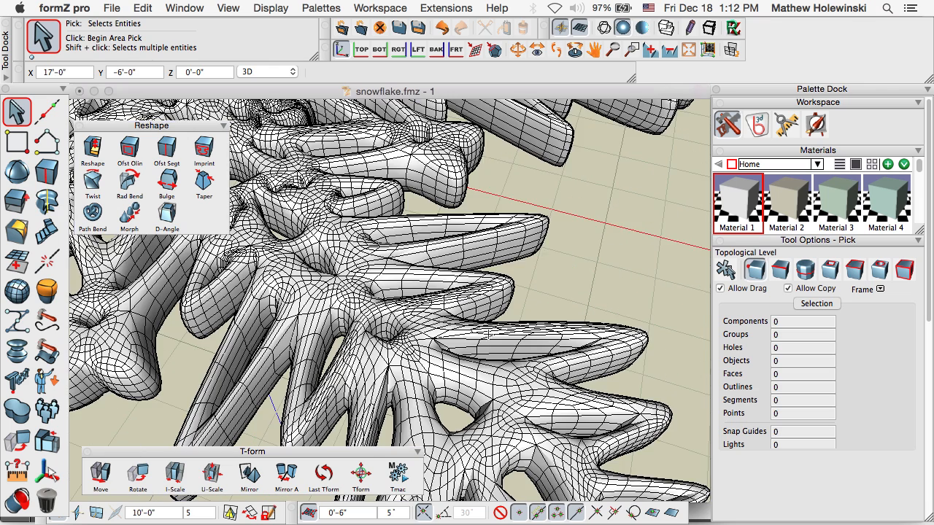
scroll(487, 334, down, 10)
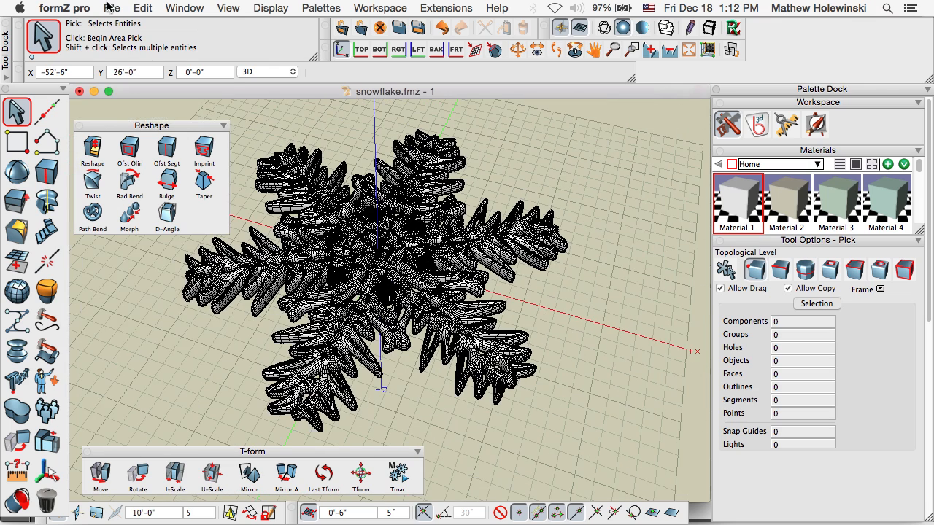
Review the scale and other STL export options for snowflake.stl, and leave without exporting
click(109, 8)
mouse_move(146, 247)
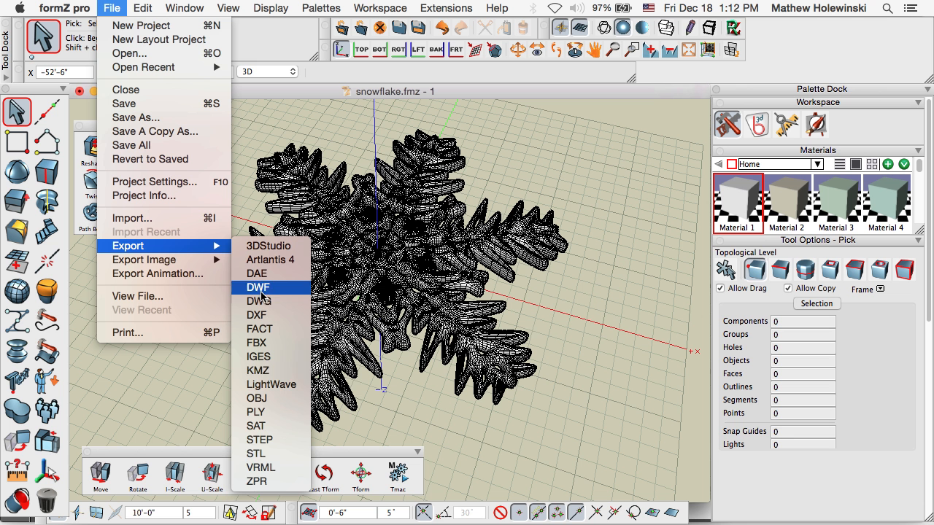
click(291, 452)
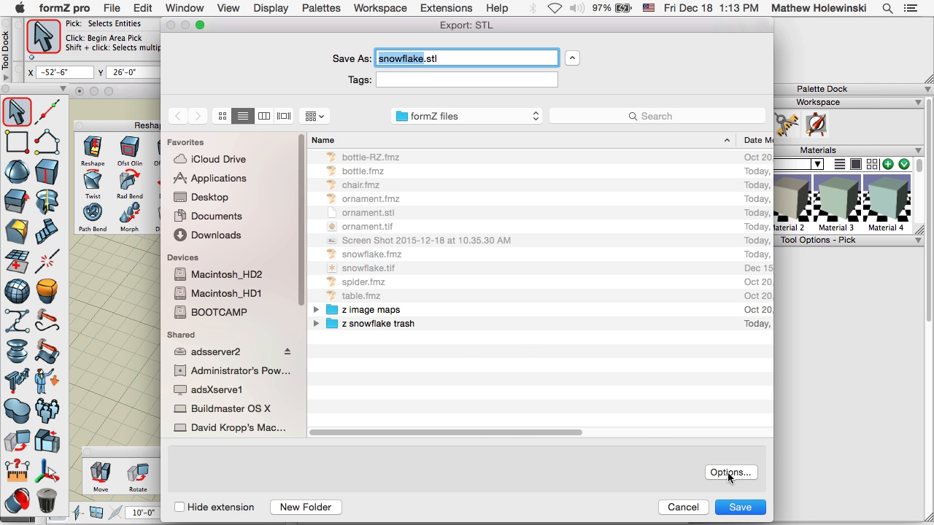
click(729, 472)
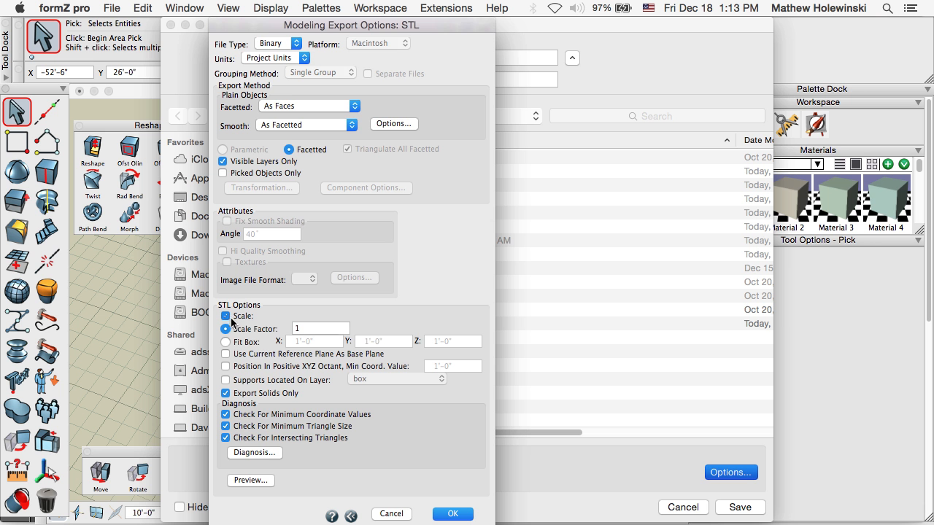
click(228, 318)
click(391, 514)
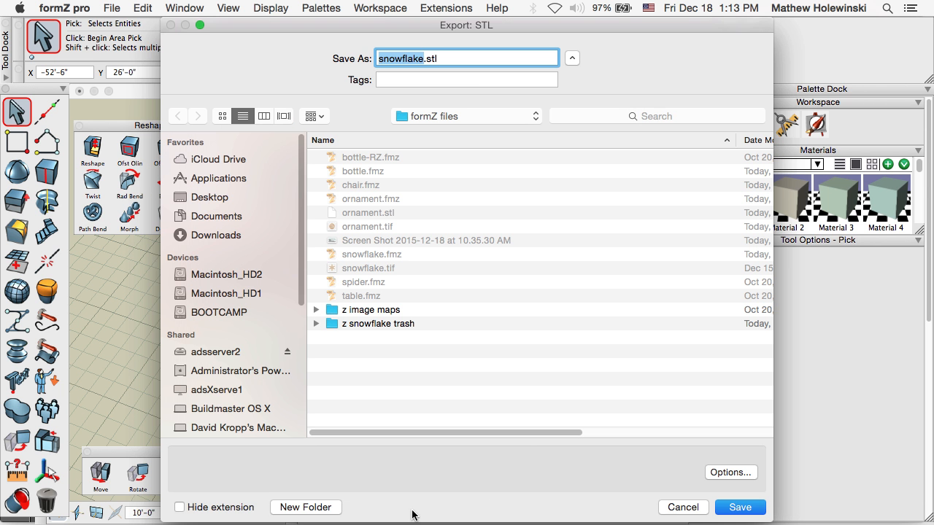
click(683, 507)
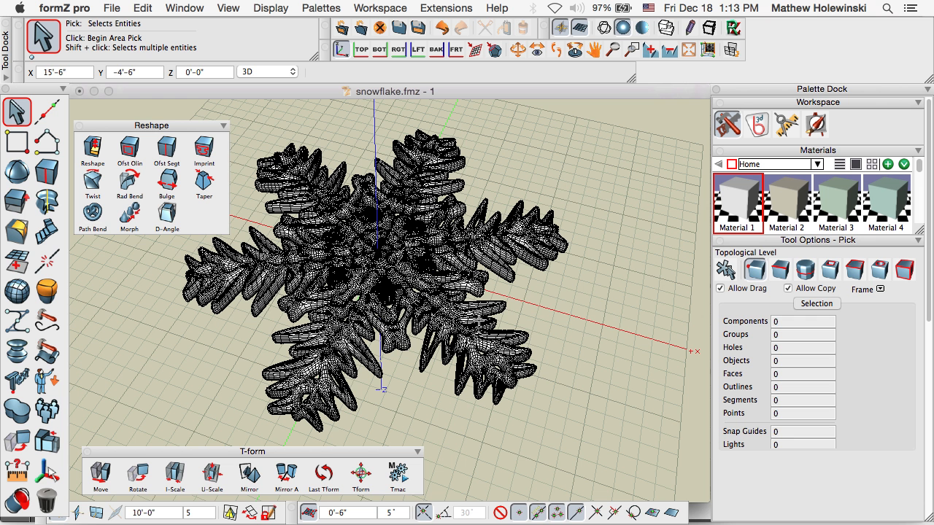
Switch to Adobe Reader to view the rendered snowflake and ornament on the PDF's first two pages, and return to formZ
key(super+Tab)
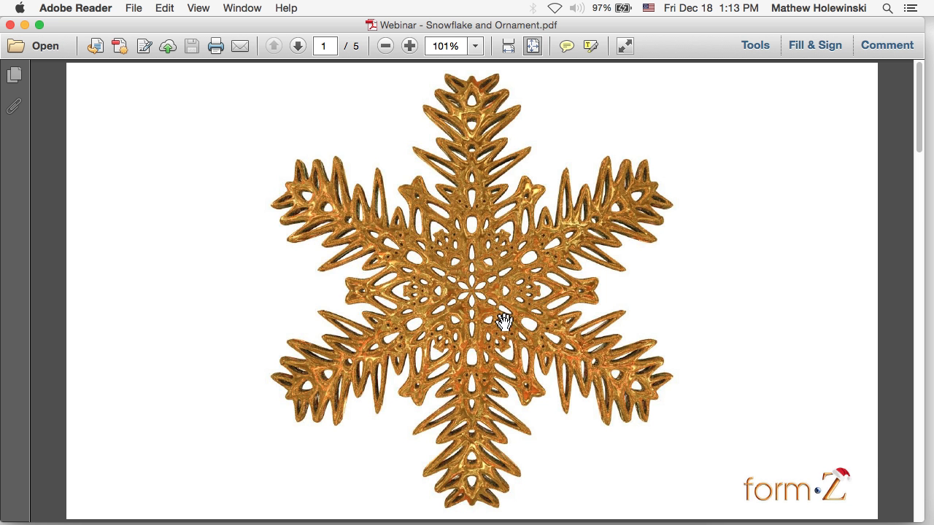
scroll(504, 321, down, 3)
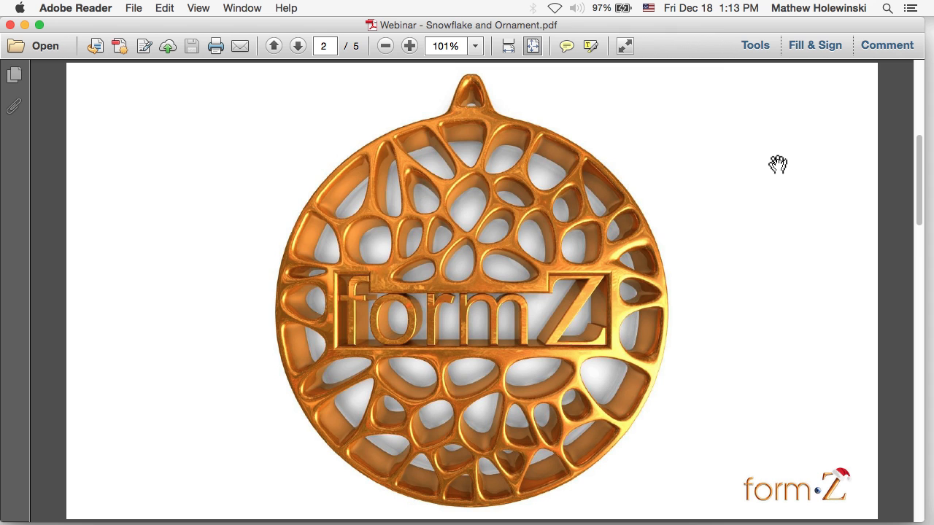
key(super+Tab)
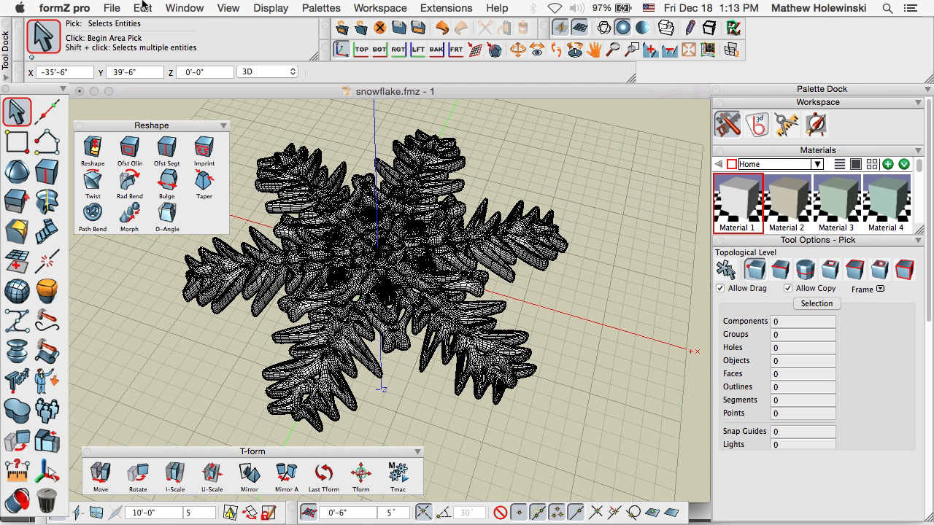
Switch to the ornament.fmz project and examine its 3D lettering
click(180, 8)
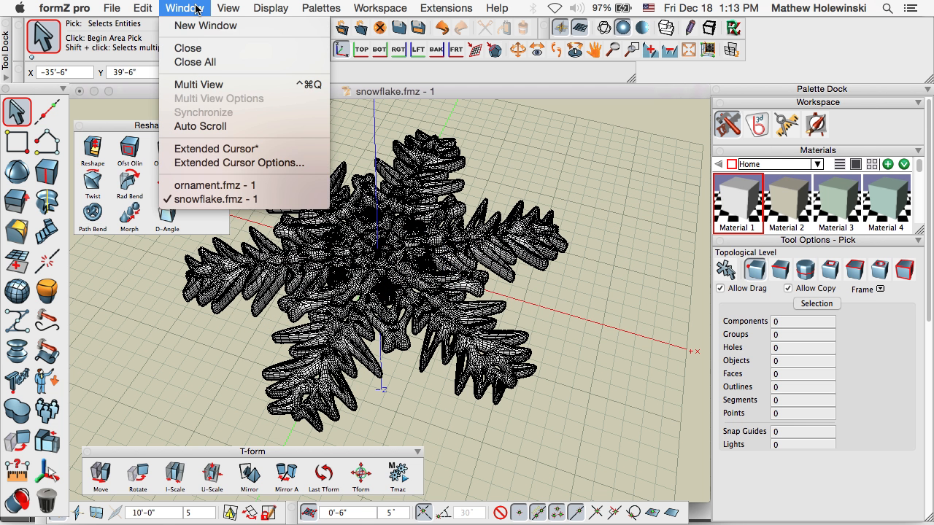
click(216, 185)
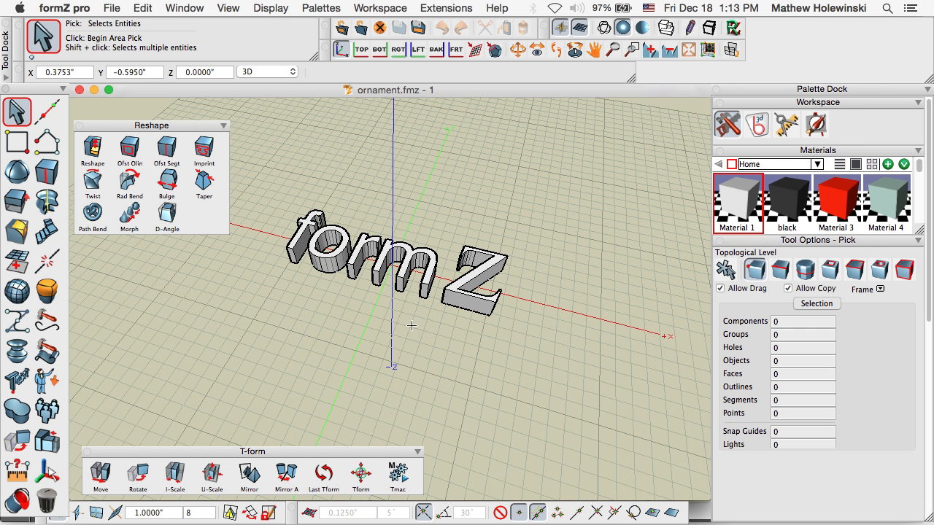
middle_drag(422, 333, 354, 305)
scroll(352, 303, down, 1)
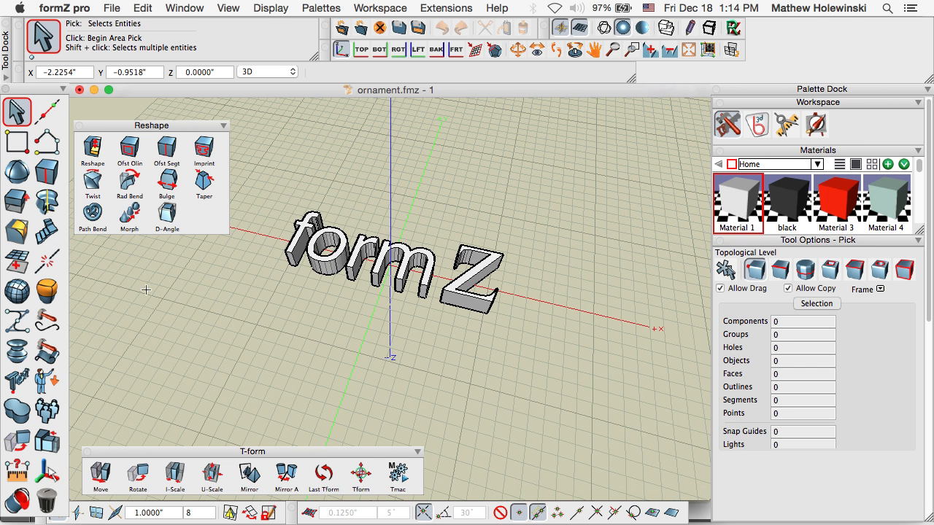
Place a text object reading "formZ" in Lucida Grande, regular, size 24, in front of the existing 3D lettering
click(25, 379)
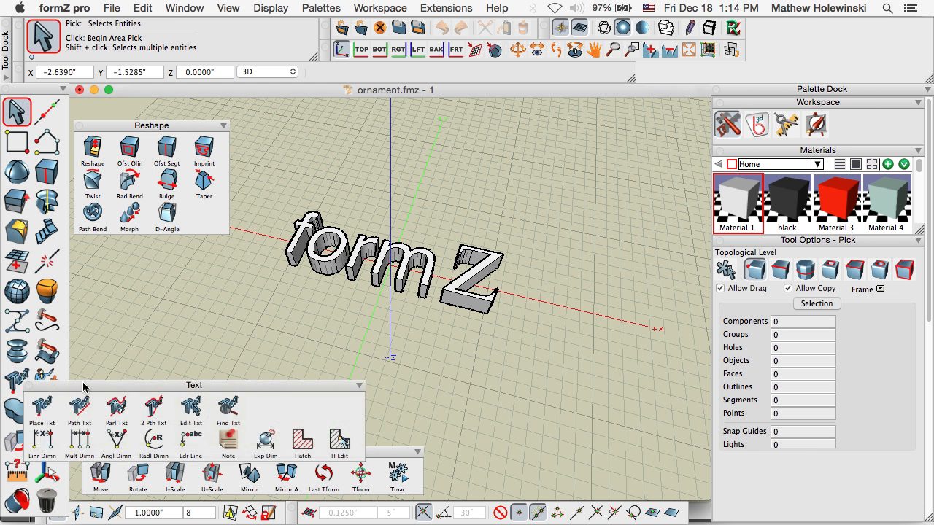
drag(84, 384, 151, 376)
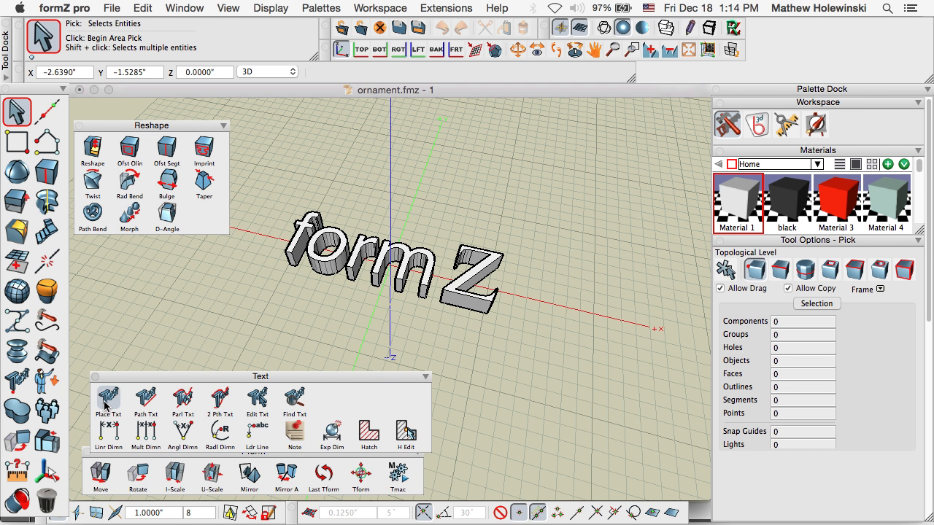
click(108, 400)
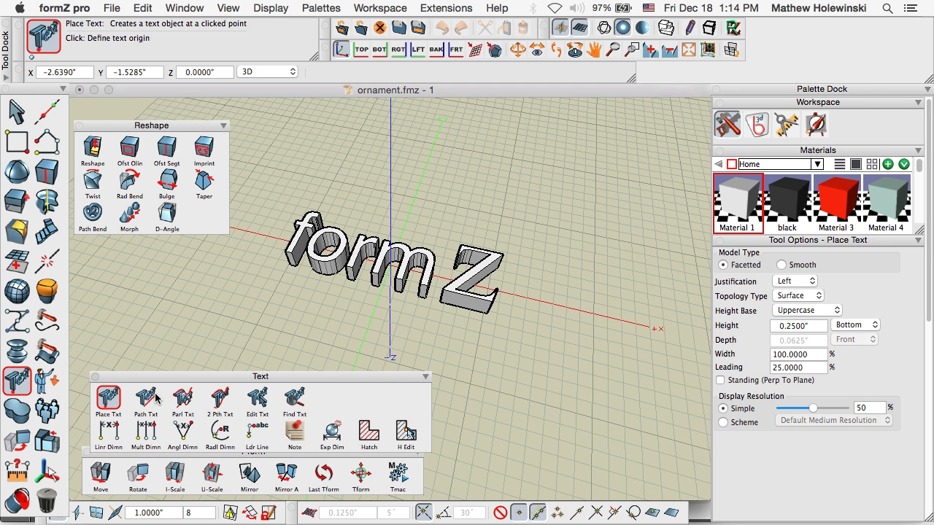
click(501, 366)
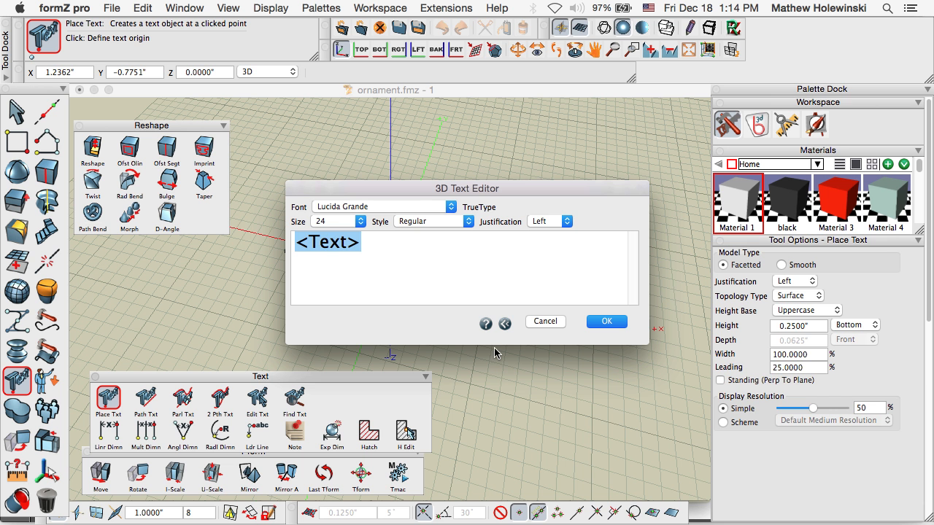
text(form)
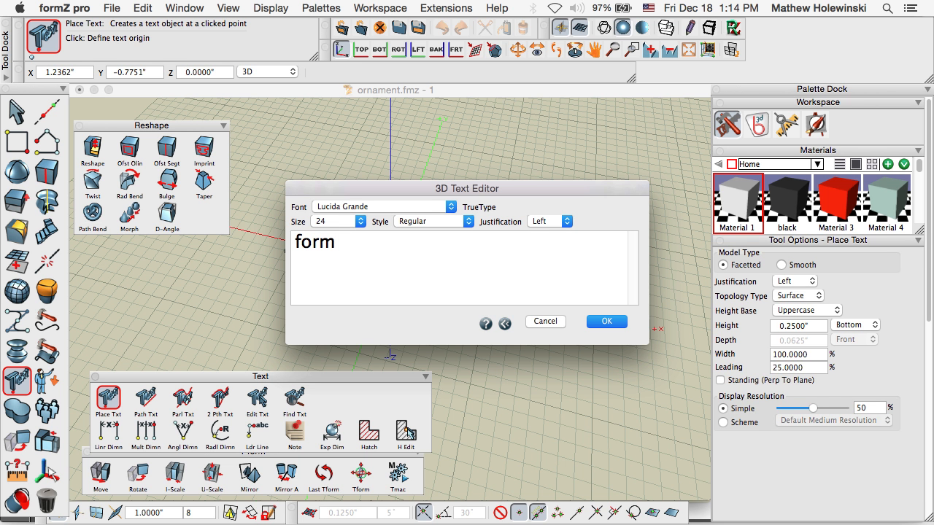
text(Z)
click(405, 207)
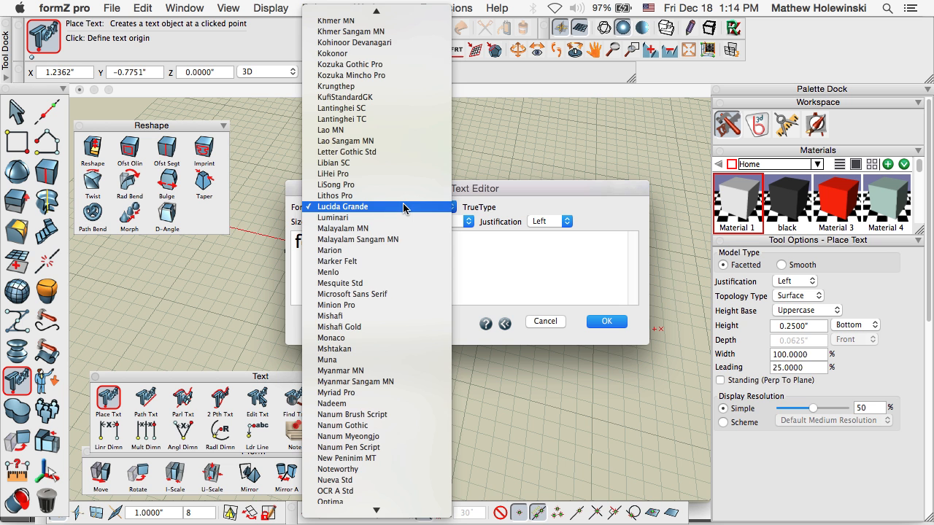
click(405, 208)
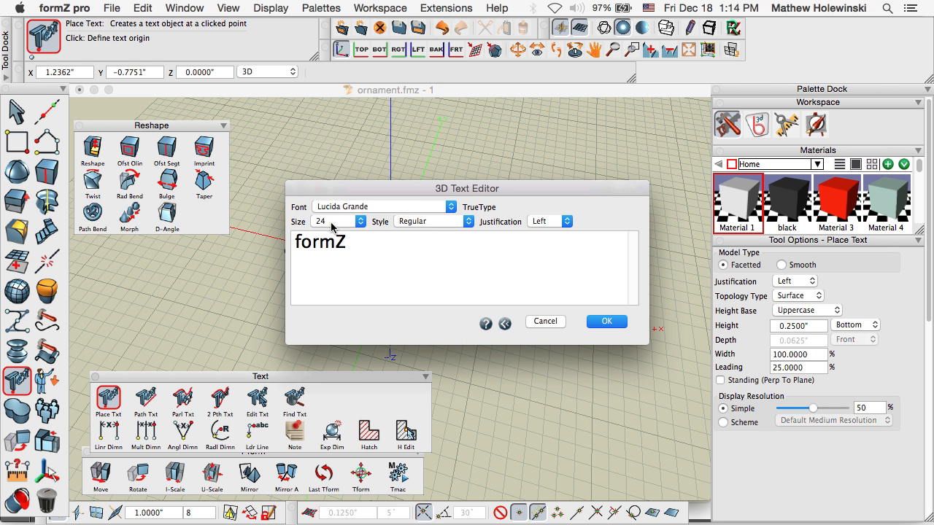
click(605, 322)
Change the new text's topology type to Solid
middle_drag(602, 323, 542, 278)
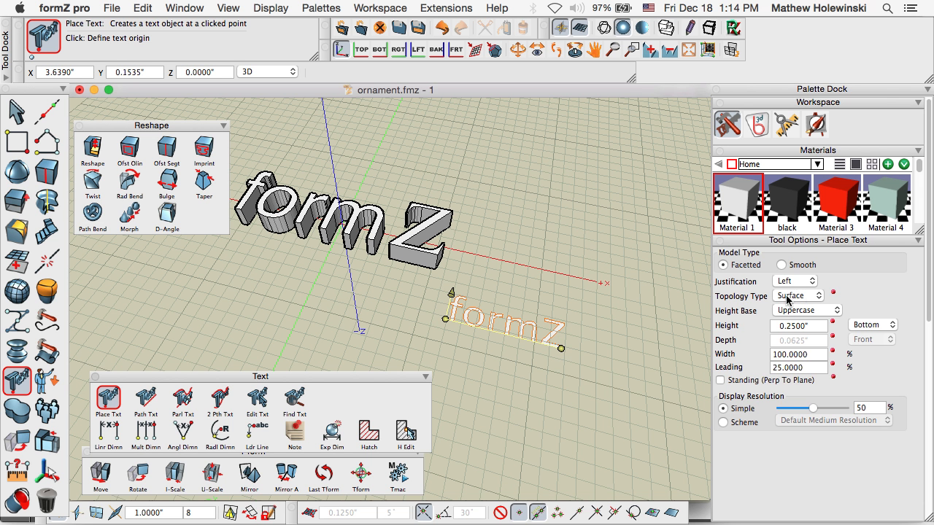
click(791, 296)
click(802, 309)
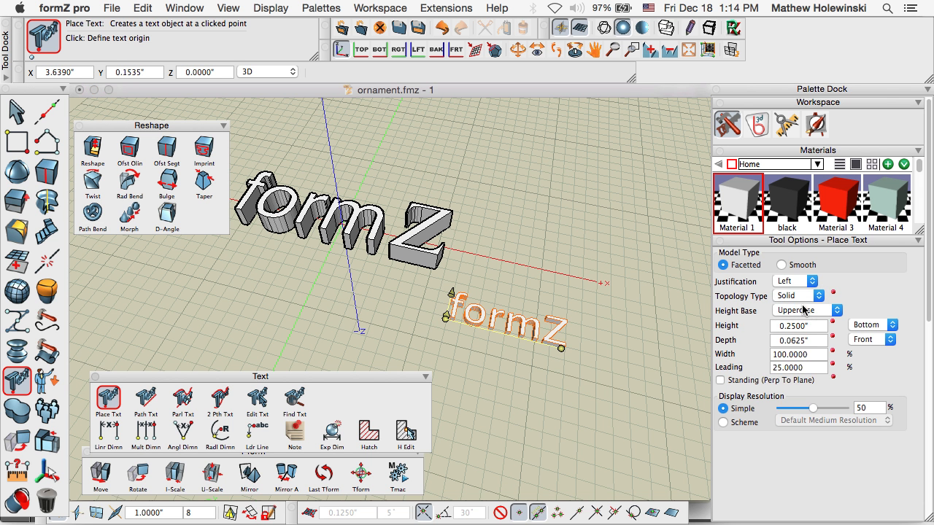
Increase the front "formZ" text to a depth of about 0.1362" and a height of about 0.4424"
scroll(489, 358, up, 5)
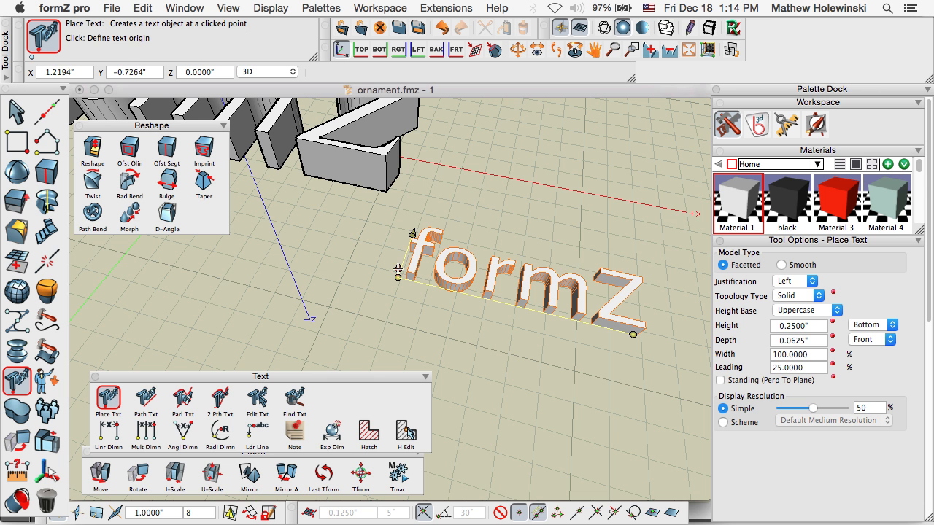
click(399, 269)
click(409, 243)
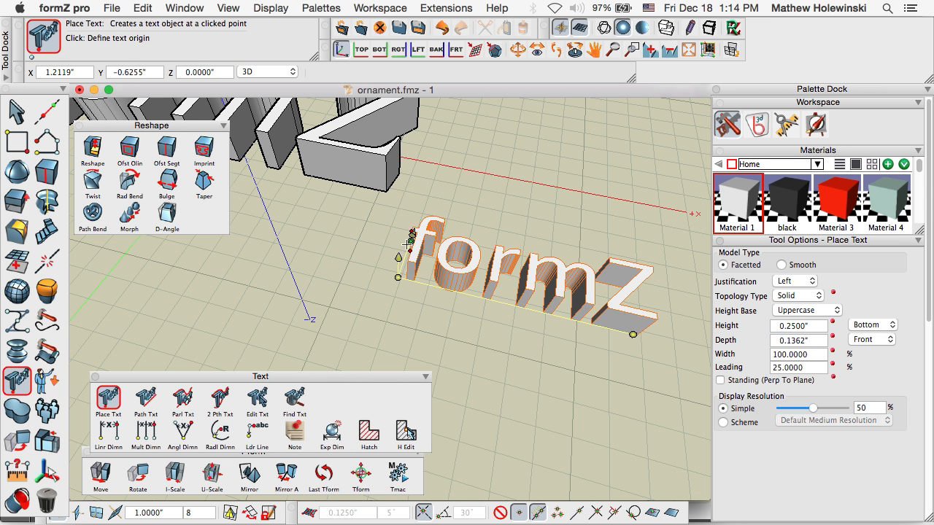
click(412, 233)
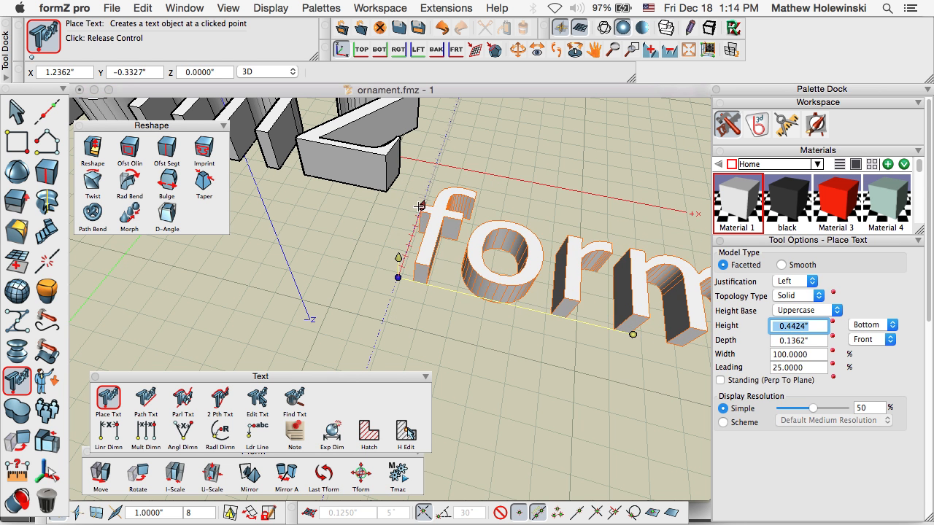
click(419, 207)
scroll(260, 229, down, 4)
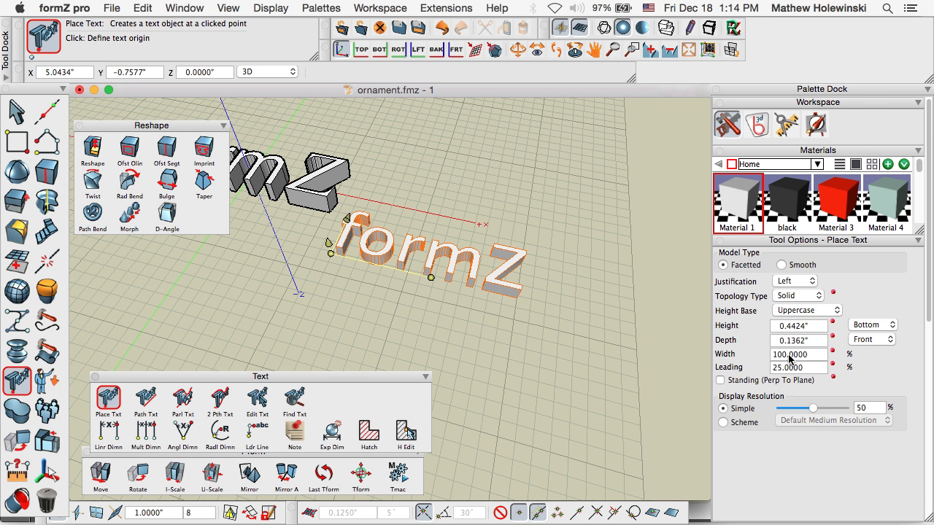
Delete the newly placed "formZ" text, keeping the original lettering at the origin
click(17, 111)
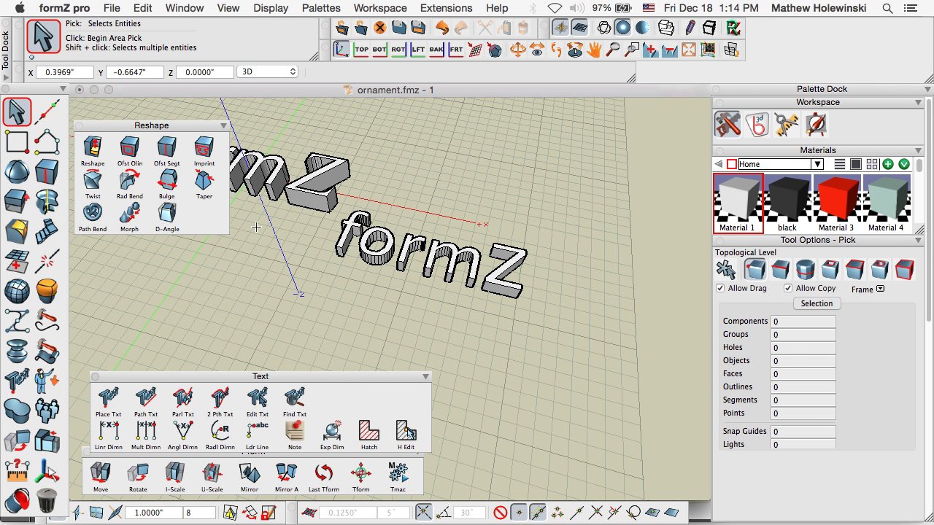
click(51, 499)
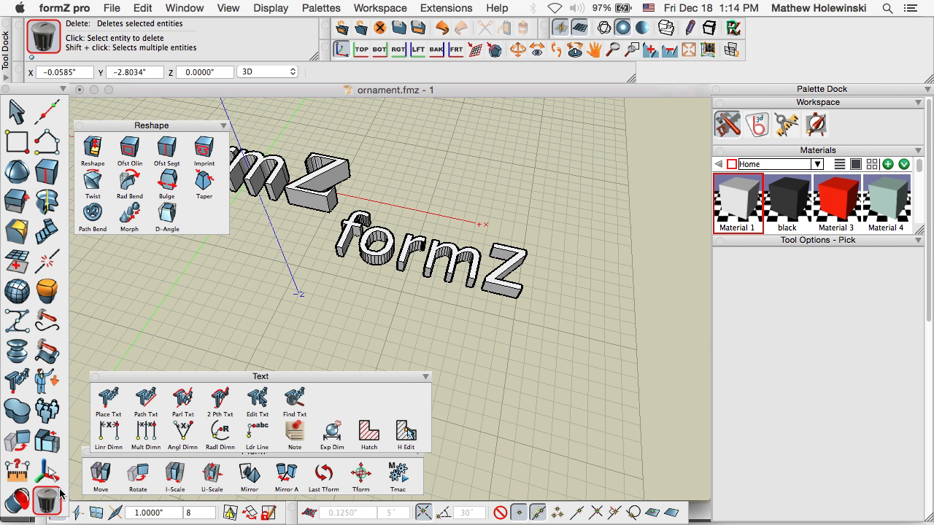
click(400, 269)
middle_drag(417, 292, 578, 350)
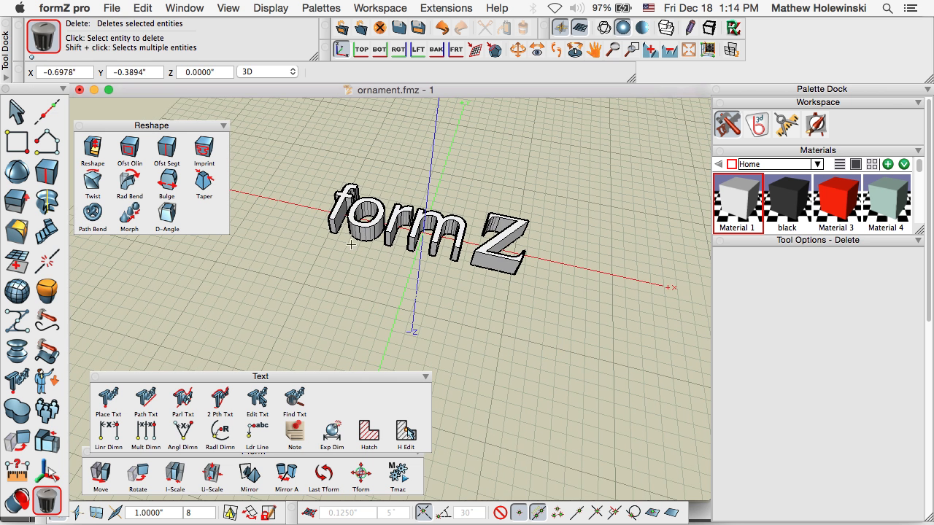
scroll(373, 268, down, 3)
scroll(370, 268, up, 3)
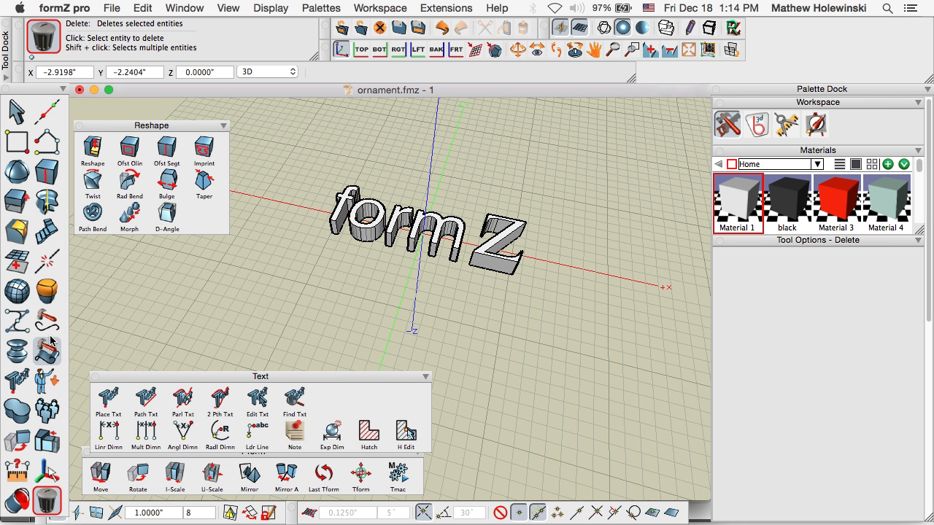
Draw an open, arched four-point spline on the reference plane in front of the formZ lettering
drag(48, 351, 159, 406)
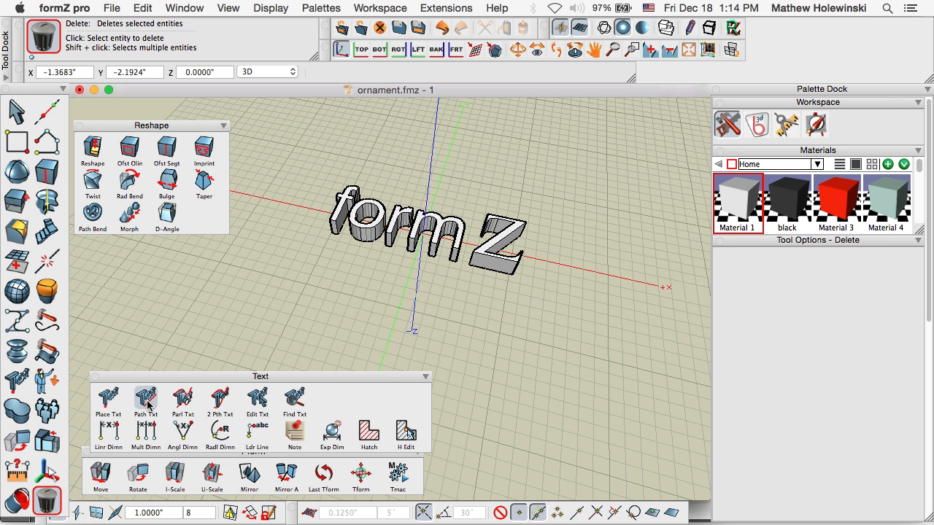
drag(47, 144, 79, 151)
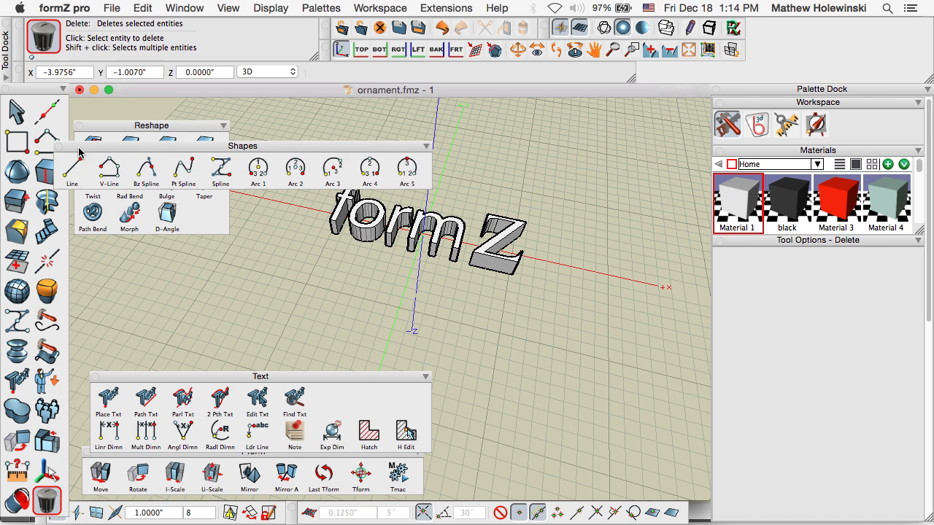
click(183, 170)
click(245, 346)
click(340, 310)
click(503, 341)
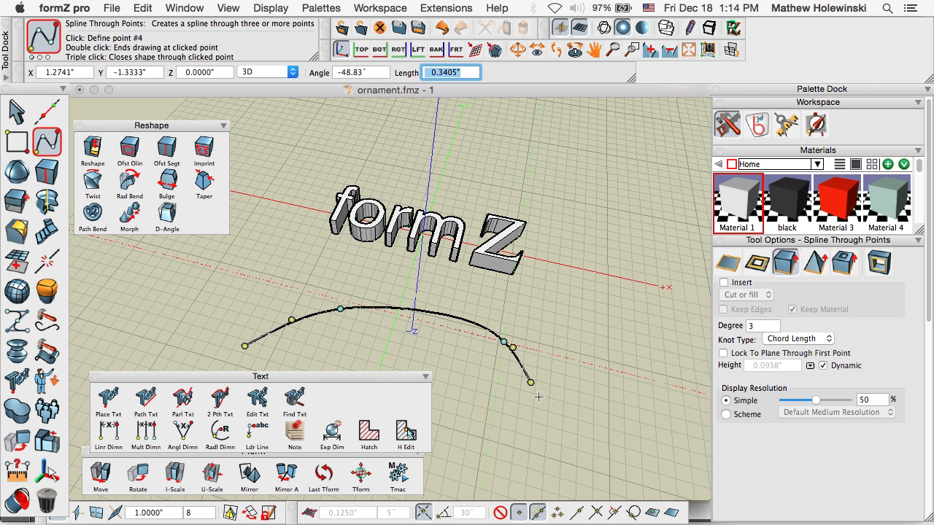
double_click(545, 398)
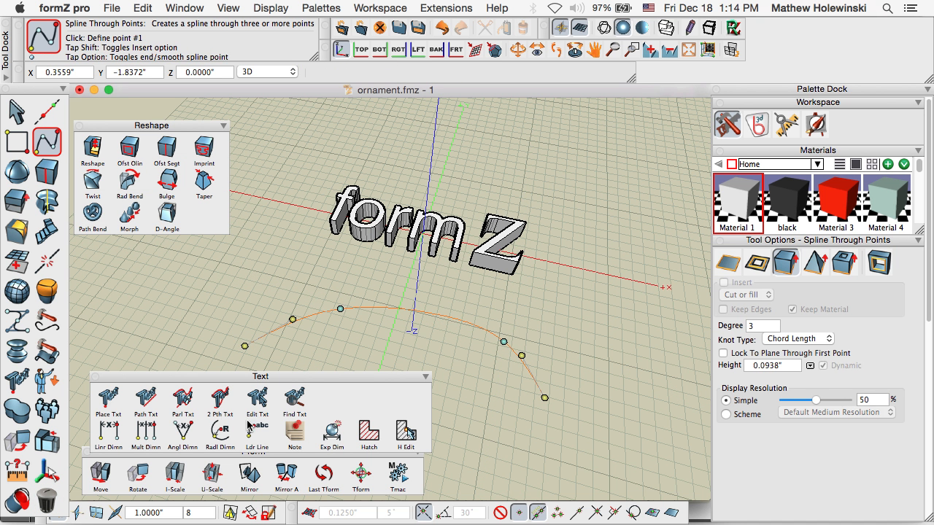
Place "formZ" in Lucida Grande, Regular, size 24, along the spline and extend its depth to about 0.2631"
click(146, 398)
click(326, 315)
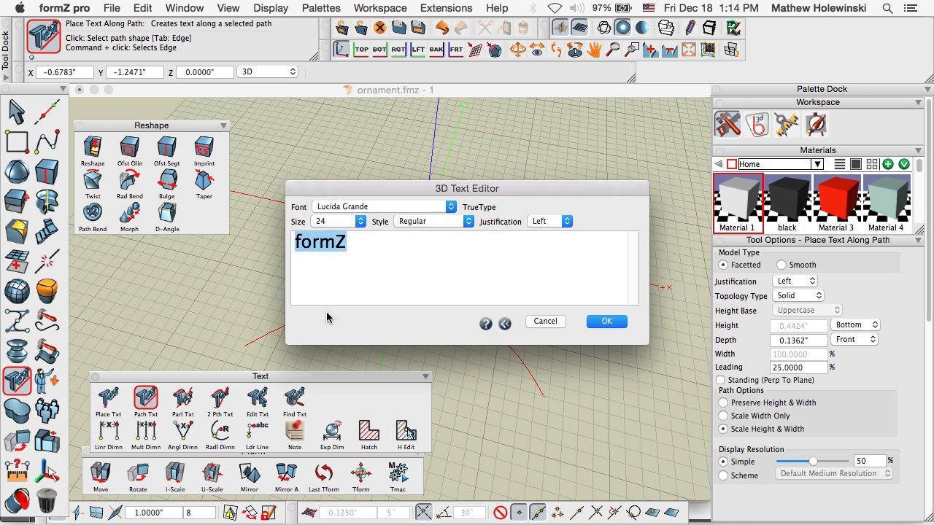
click(604, 321)
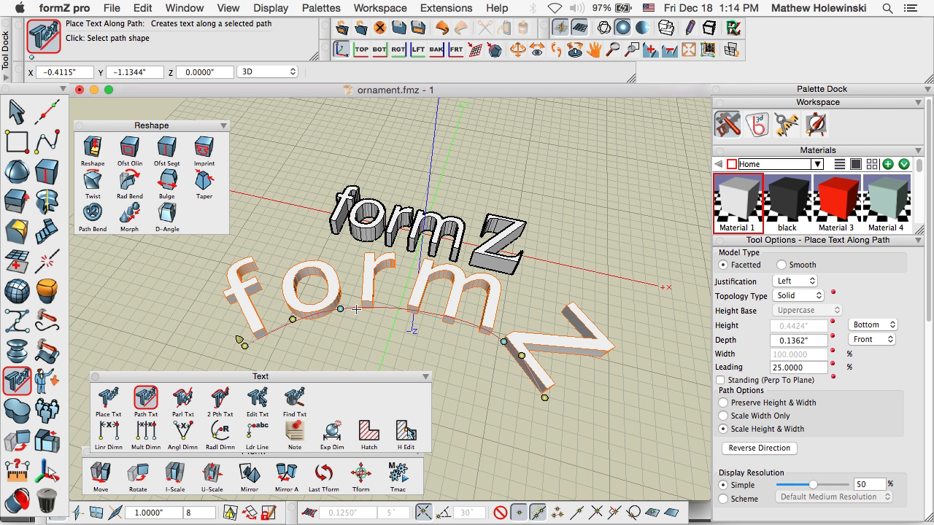
click(237, 339)
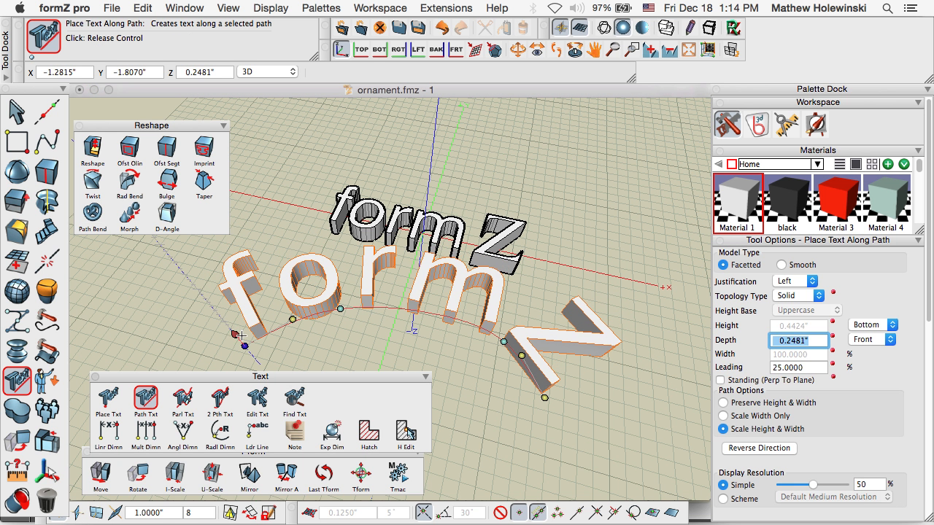
click(234, 333)
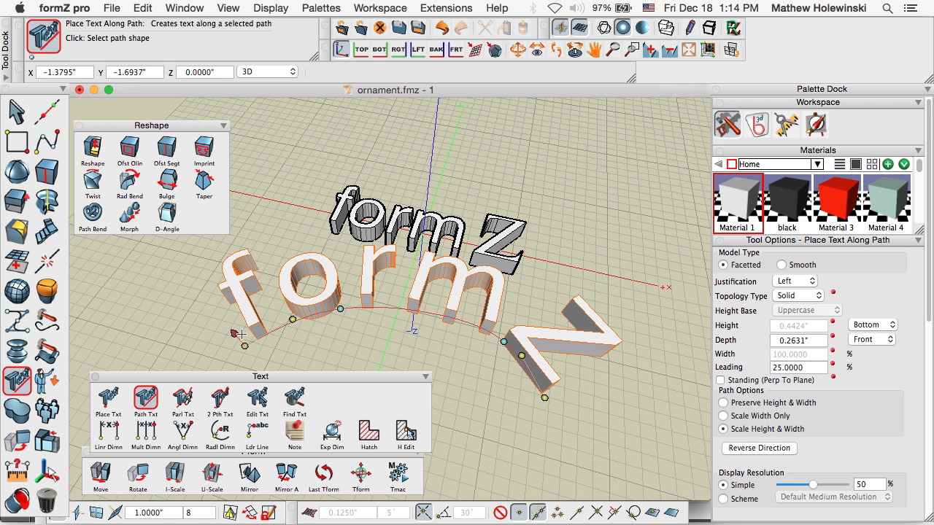
Reshape the curved text by moving the path's second point toward the original lettering, and finish editing
click(340, 309)
click(340, 306)
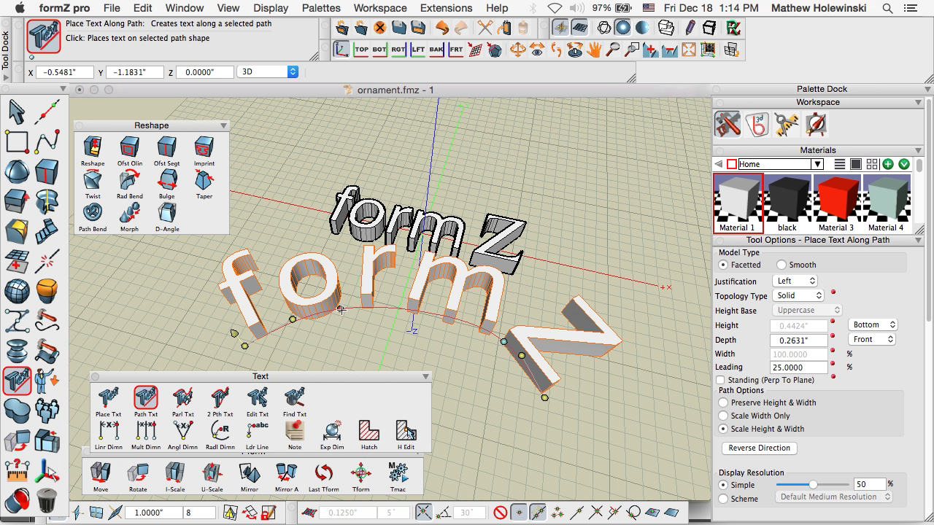
click(340, 309)
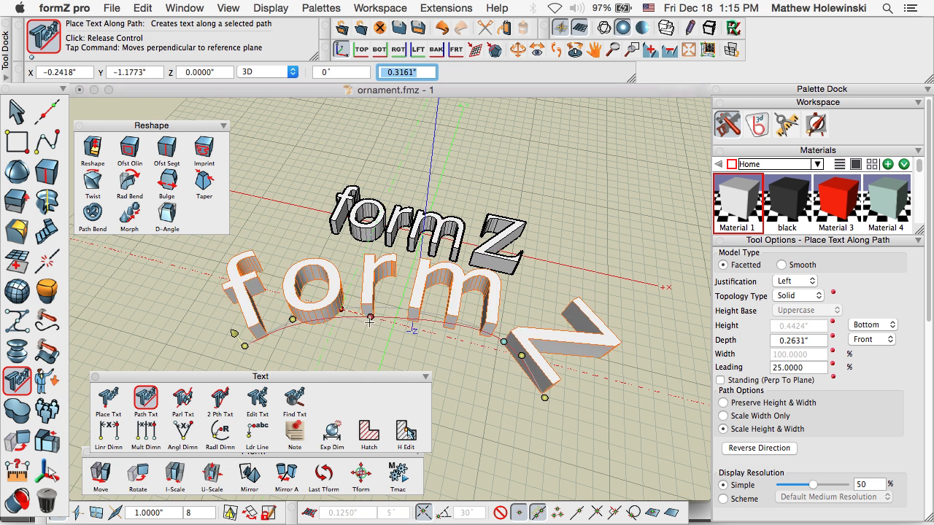
click(365, 297)
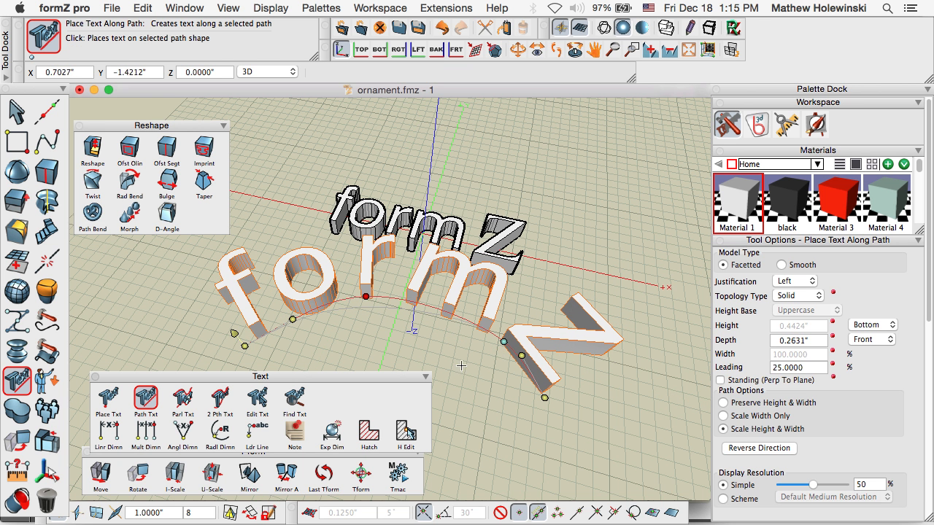
click(16, 111)
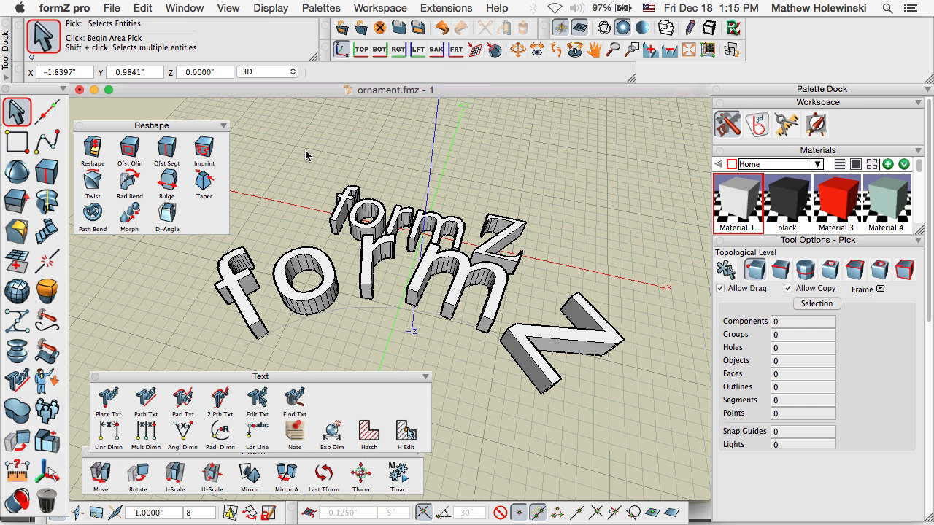
Undo the text along the path and the spline it follows
key(super+z)
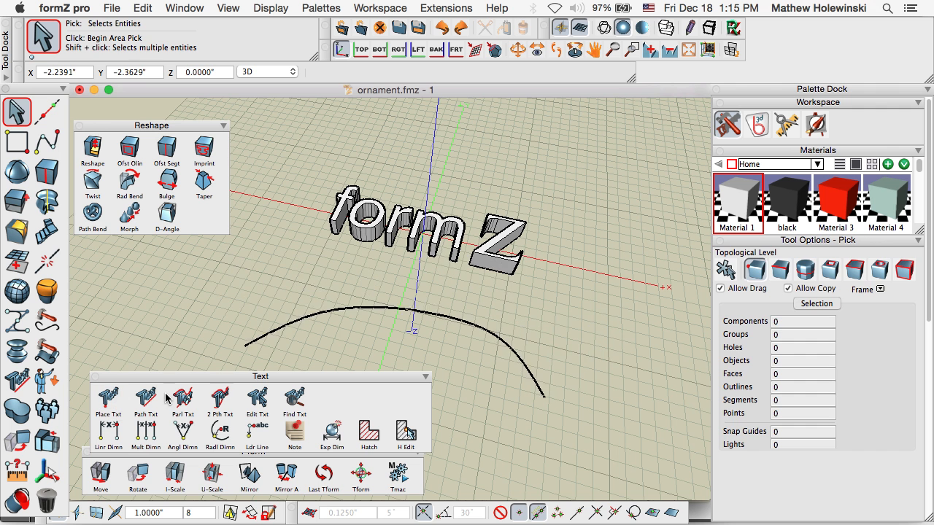
key(super+z)
middle_drag(326, 291, 334, 302)
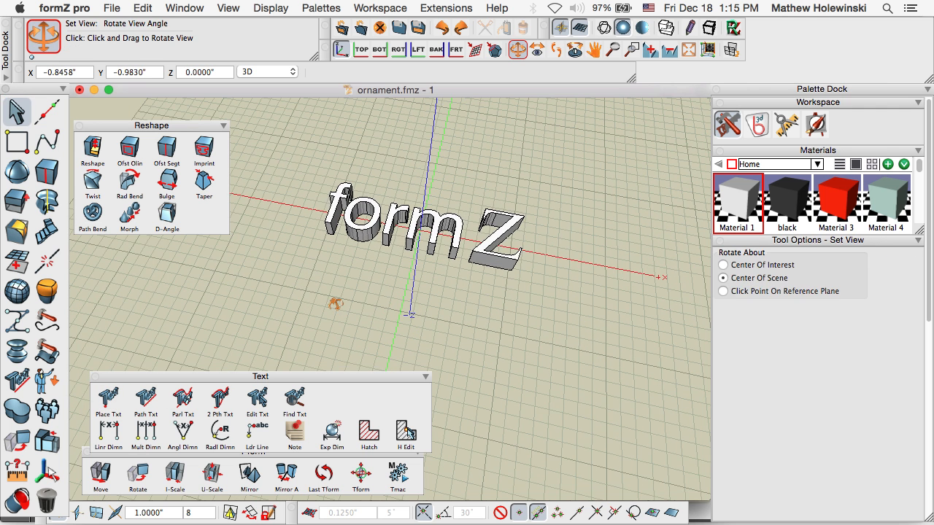
middle_drag(394, 297, 361, 309)
scroll(351, 294, up, 3)
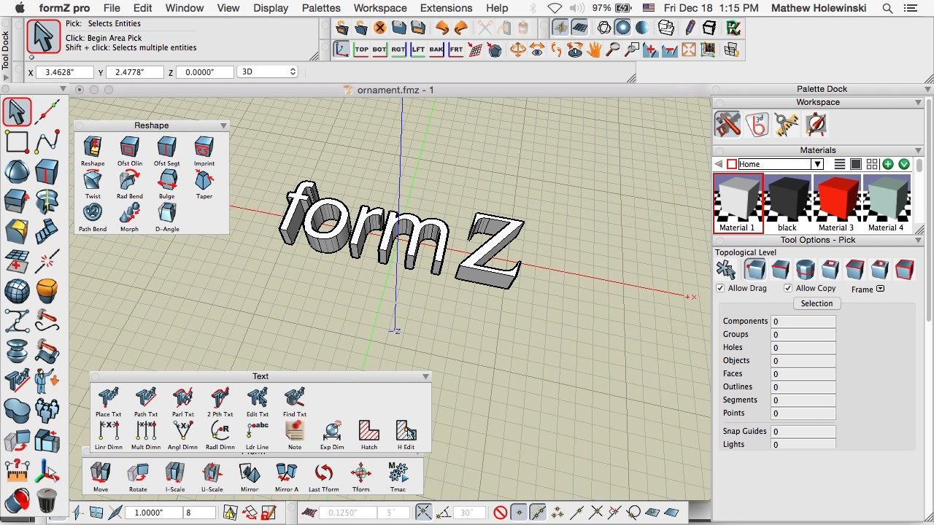
Step back in the undo history to restore the round ornament base around the formZ lettering
key(super+z)
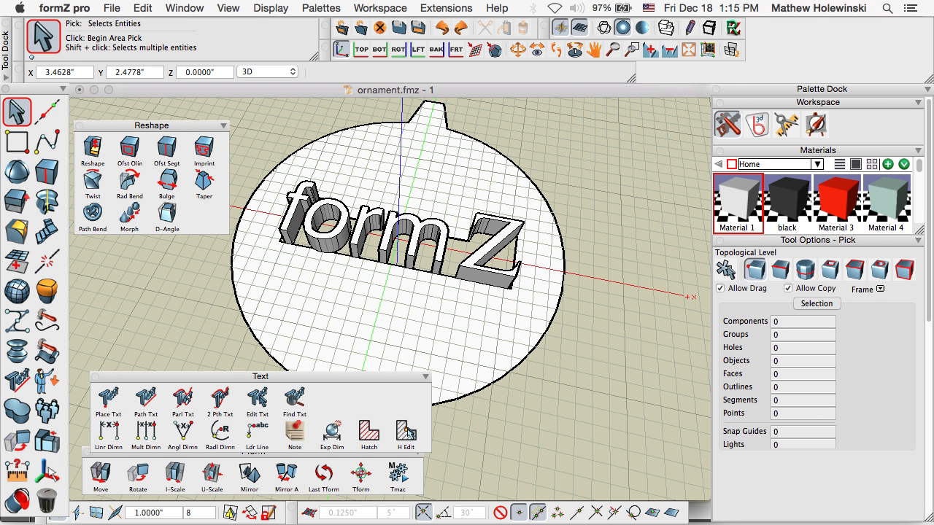
scroll(199, 279, down, 4)
middle_drag(511, 294, 536, 346)
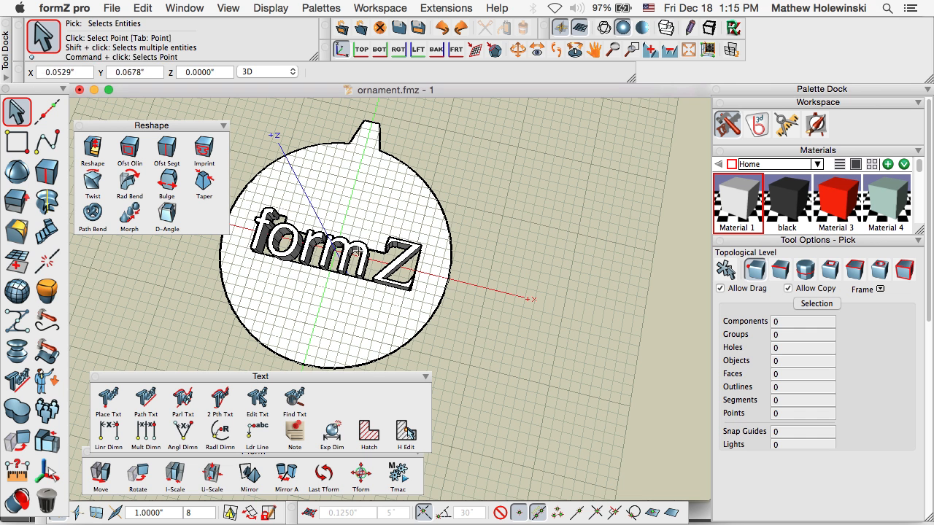
scroll(312, 281, down, 3)
middle_drag(453, 316, 447, 287)
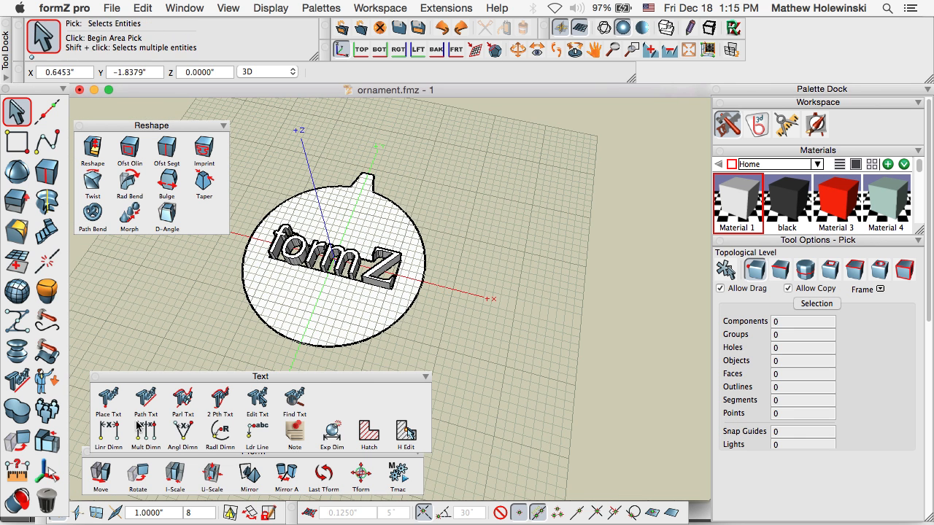
Close the Text palette and move the Reshape palette aside to clear the view of the ornament
click(95, 377)
middle_drag(304, 345, 260, 345)
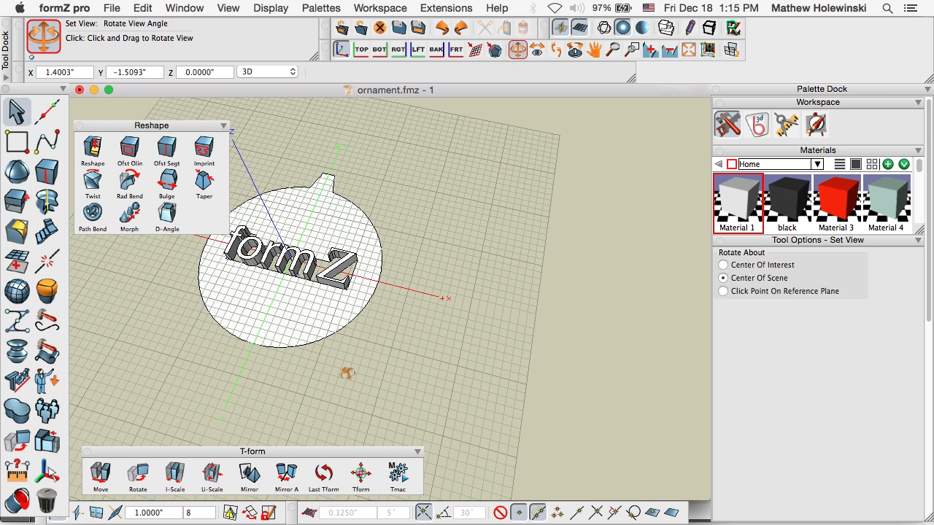
drag(107, 130, 102, 108)
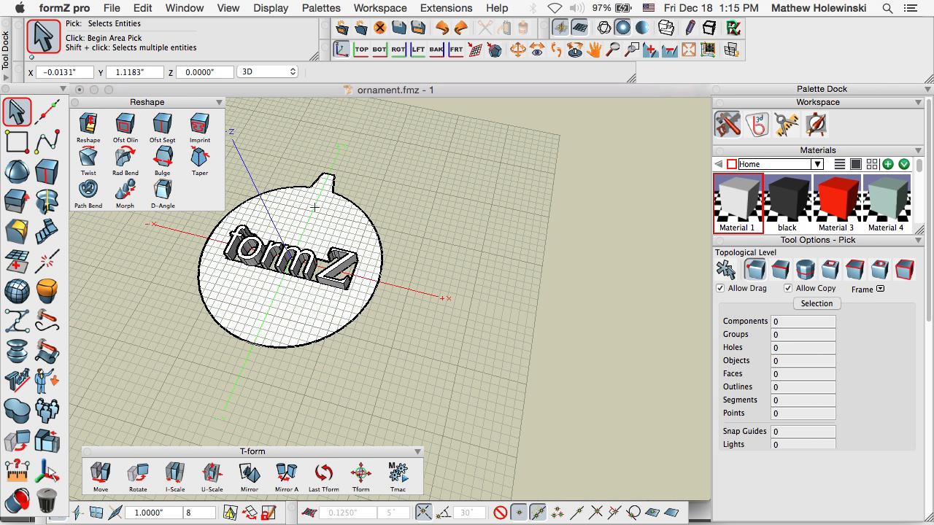
middle_drag(333, 245, 301, 246)
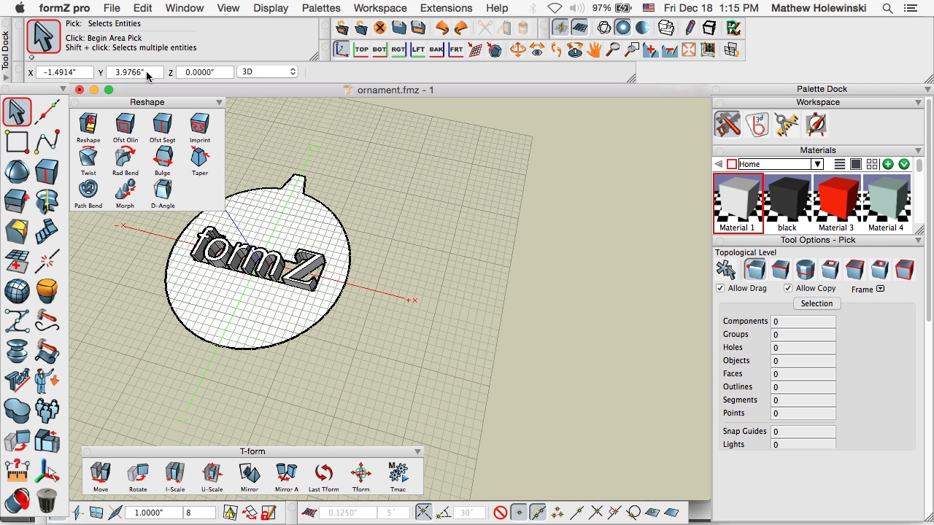
middle_drag(361, 270, 452, 277)
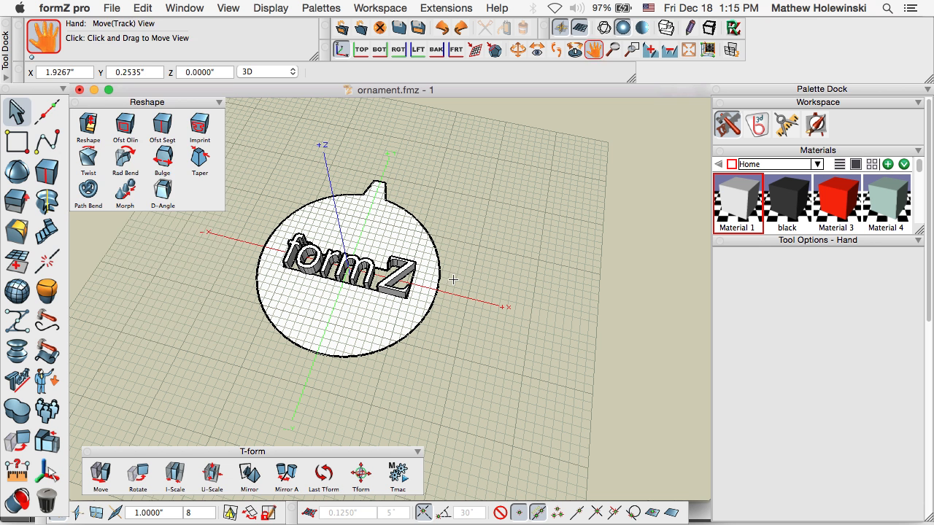
Open the project settings and examine the data scale choices in the working units
click(111, 8)
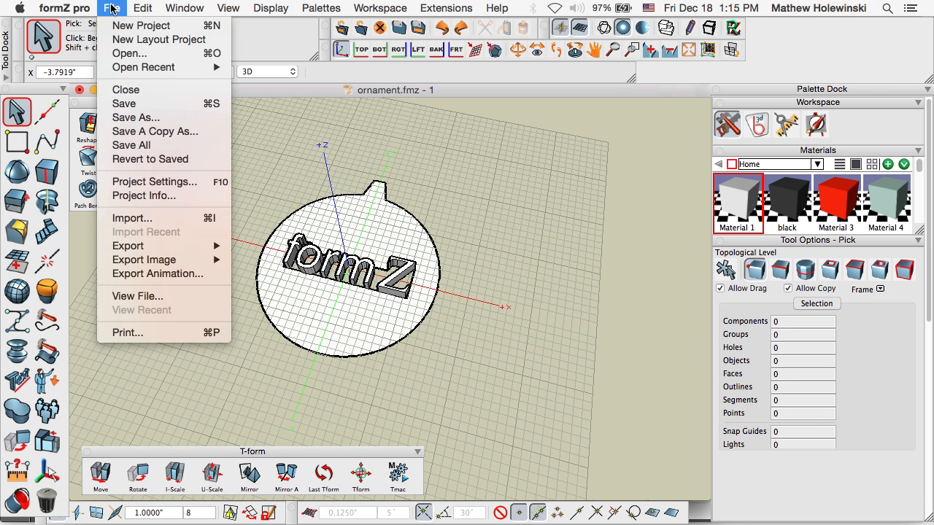
click(151, 182)
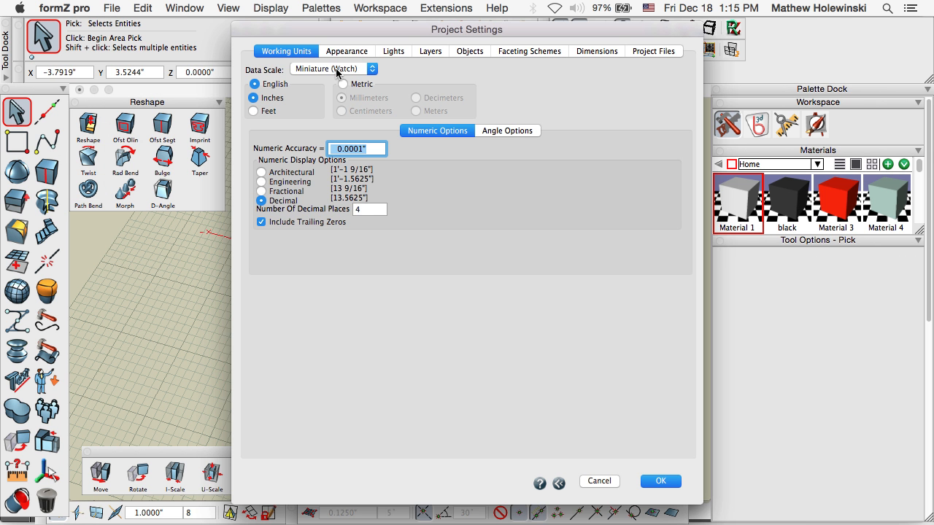
click(337, 70)
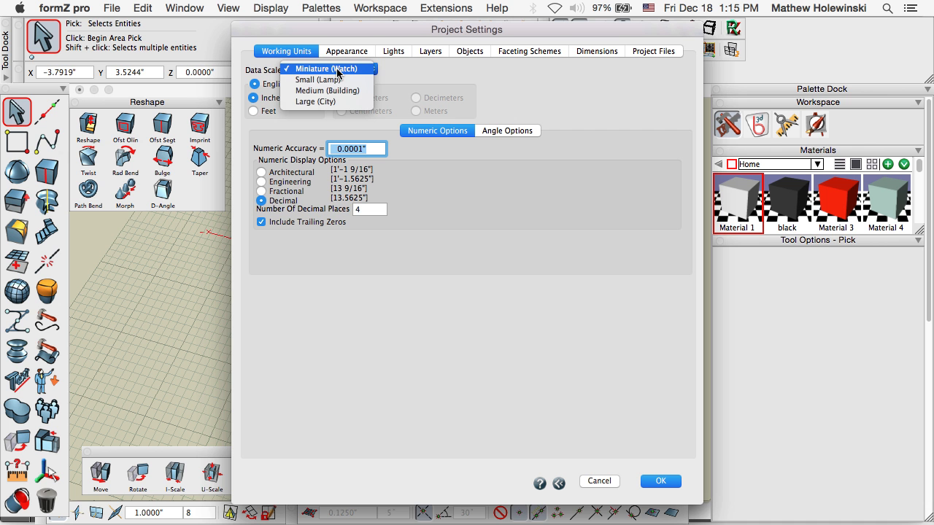
click(429, 75)
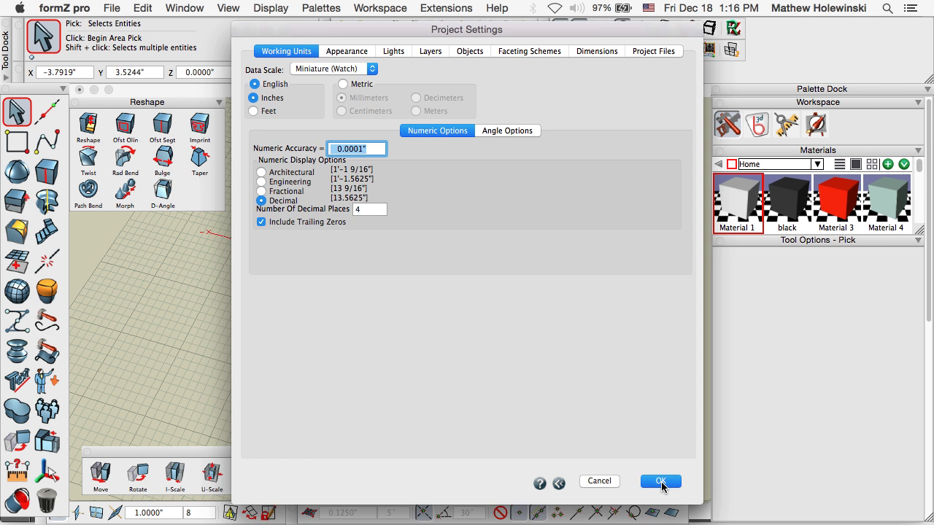
Accept the decimal-inch working units with 0.0001" accuracy and four decimal places, and toggle grid snapping on and back off
click(660, 482)
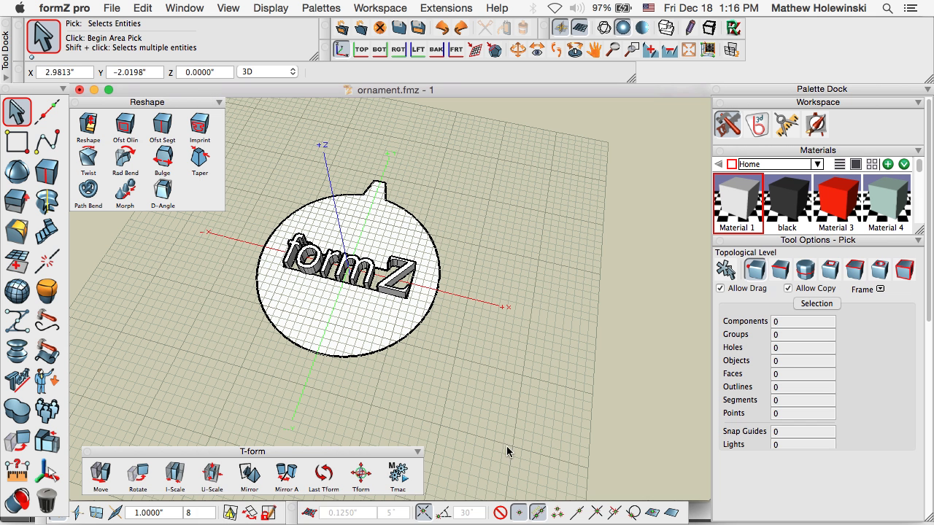
click(312, 514)
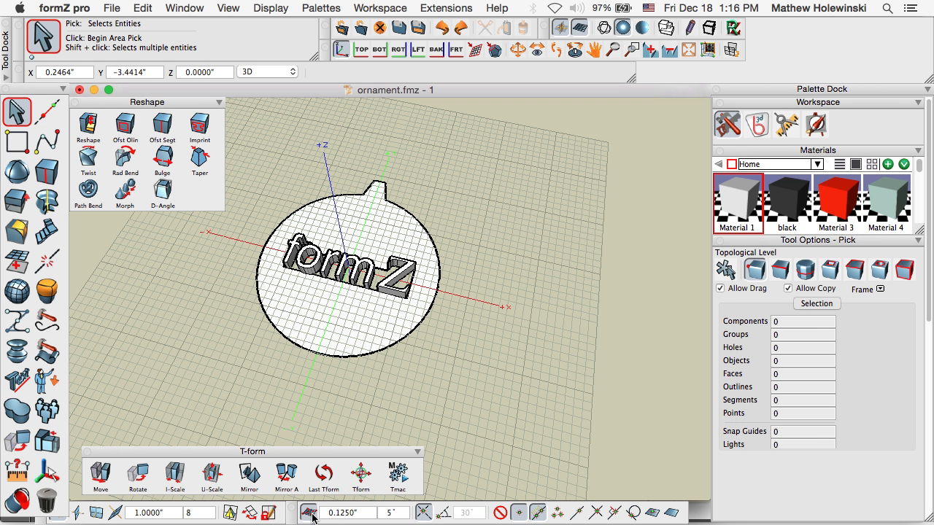
click(311, 514)
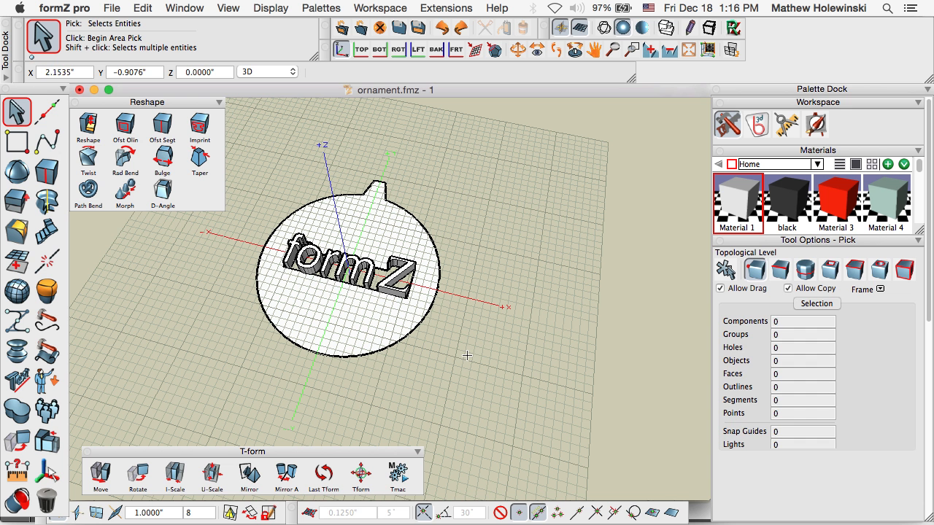
Measure the distance between two points on the reference grid just below the ornament, parallel to the X axis
click(16, 470)
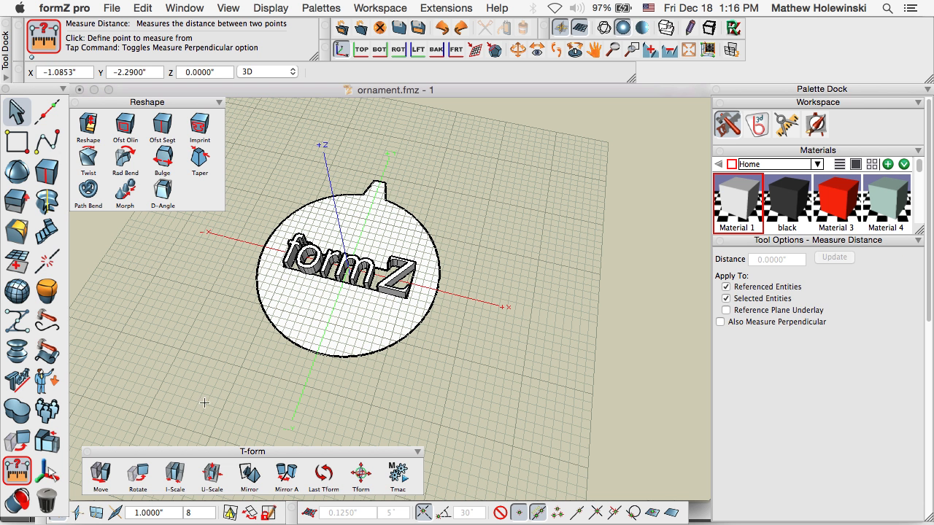
click(302, 388)
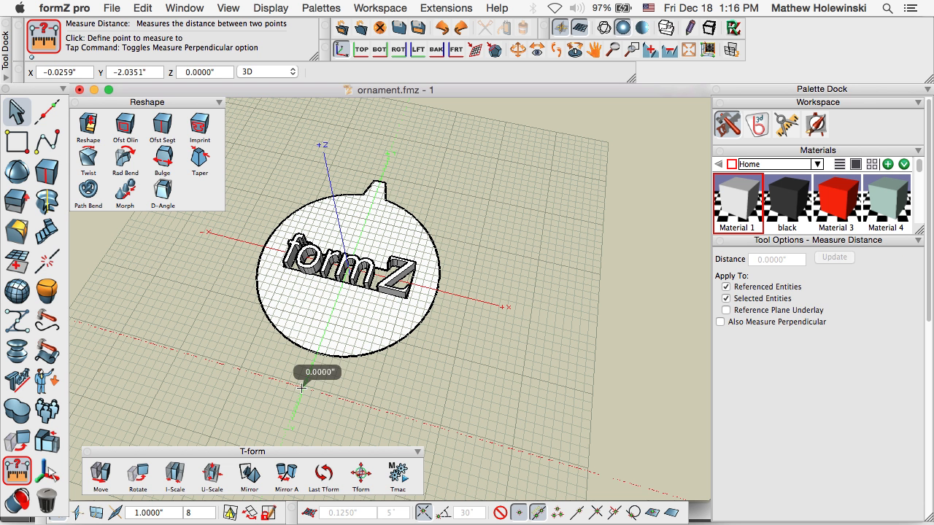
click(368, 410)
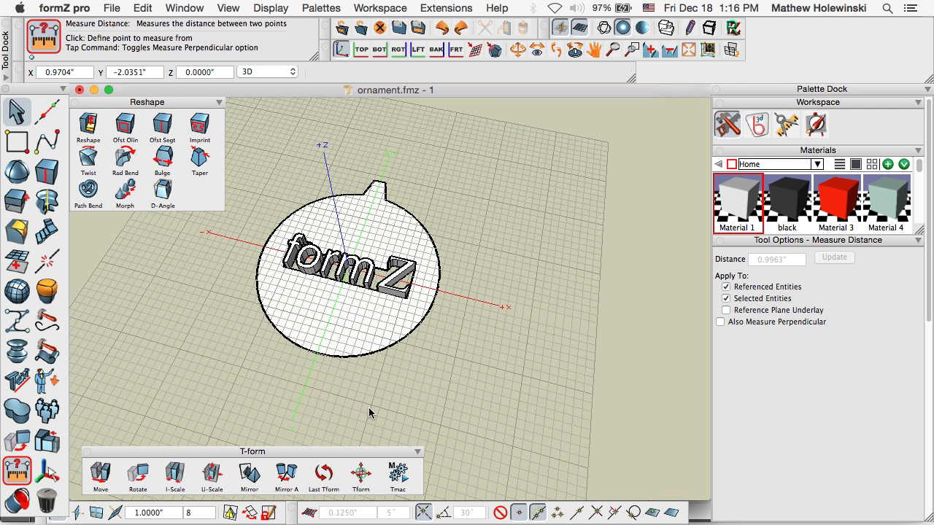
middle_drag(456, 295, 471, 323)
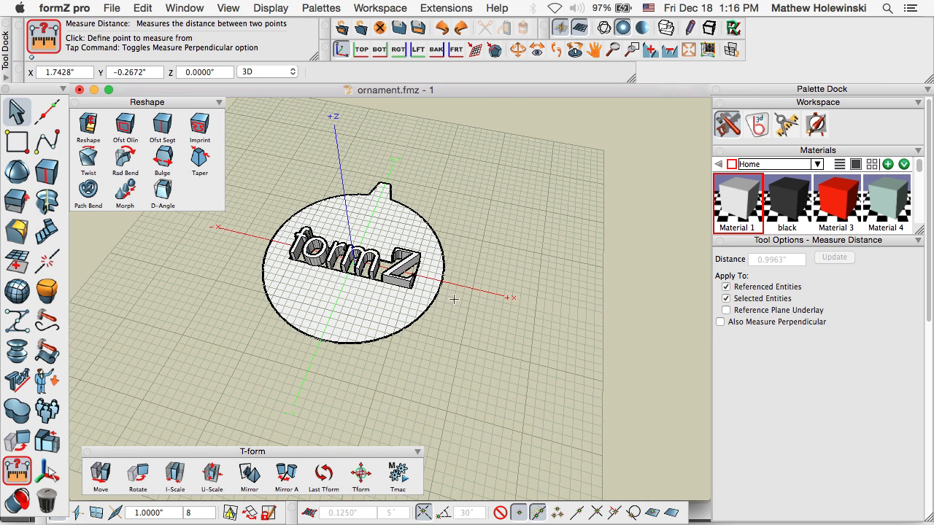
drag(17, 142, 161, 168)
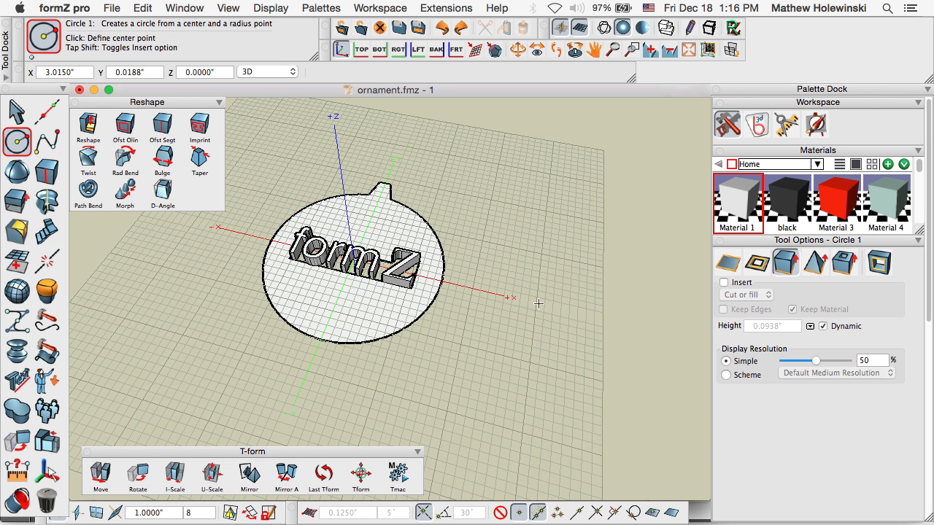
click(538, 303)
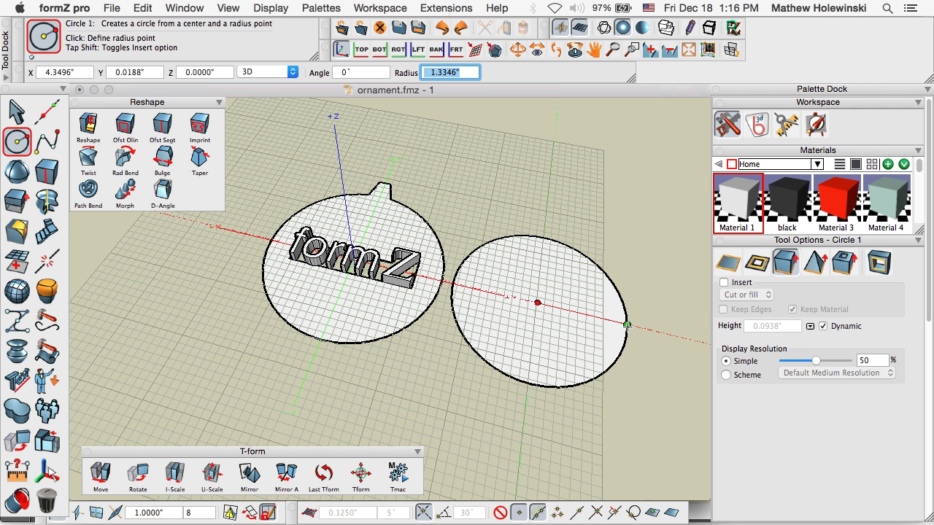
text(12)
text(5)
key(Return)
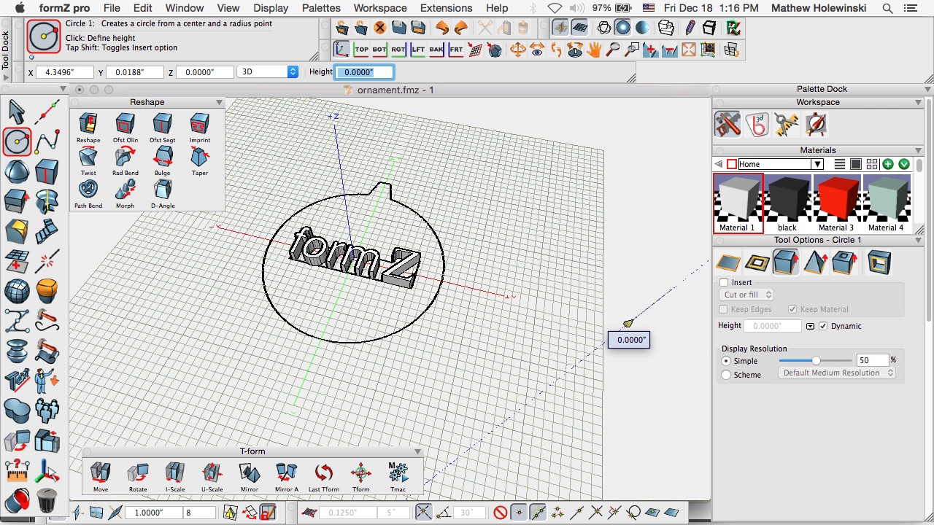
key(Return)
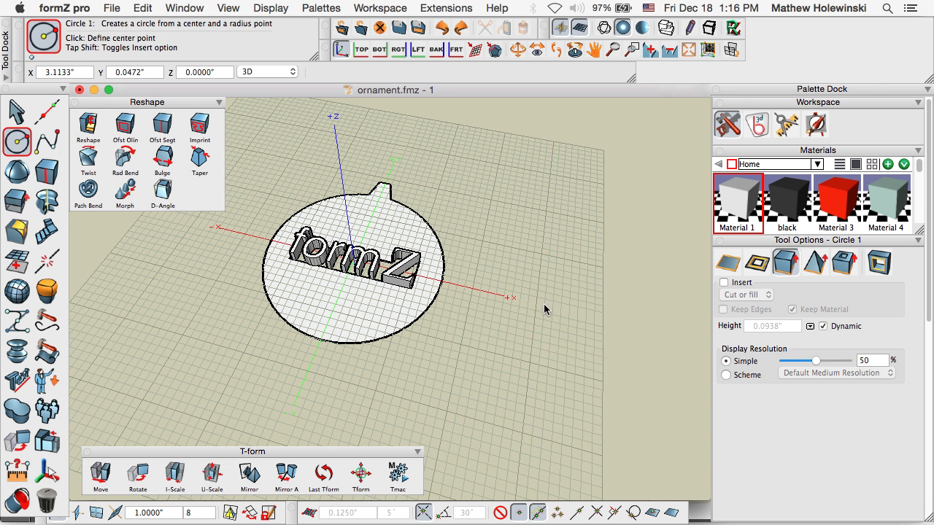
Draw a flat circle with a radius of 1.5" and zero height beside the ornament, centred near the X axis
click(544, 303)
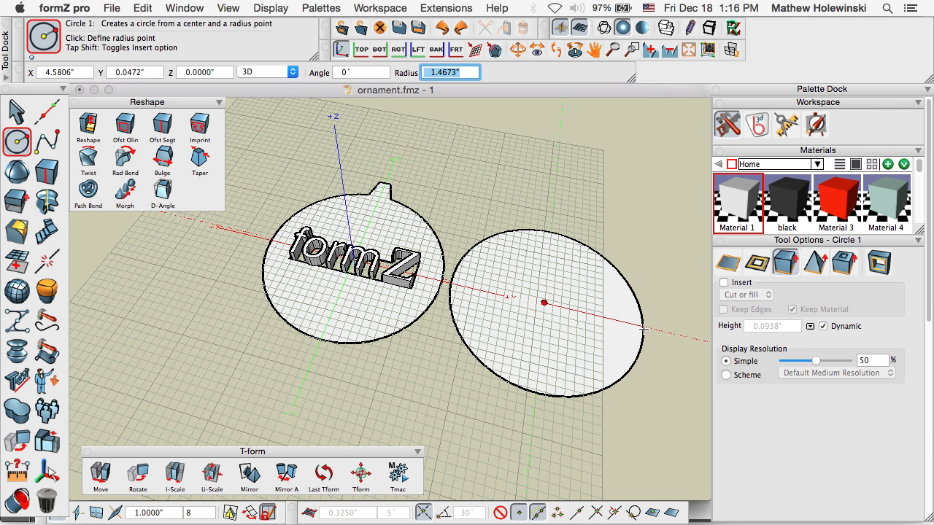
text(1.5)
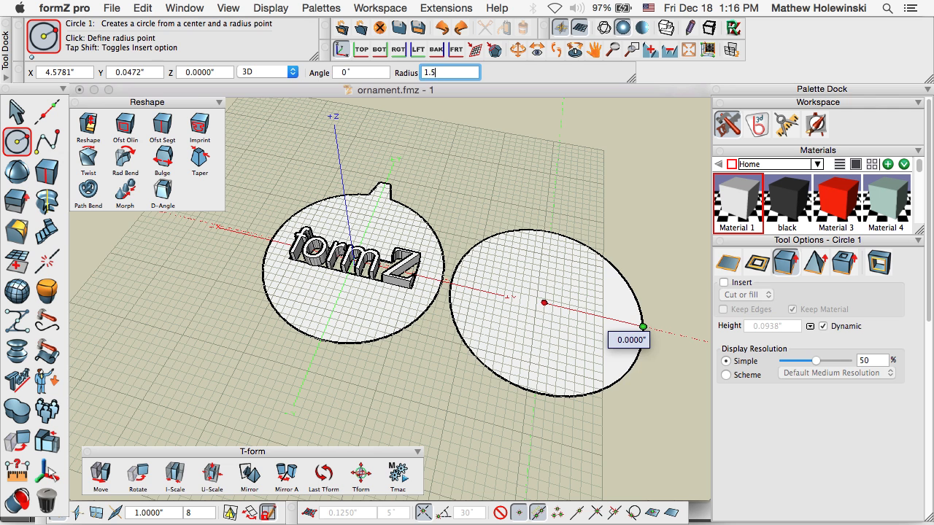
text(.25)
key(Return)
key(Return)
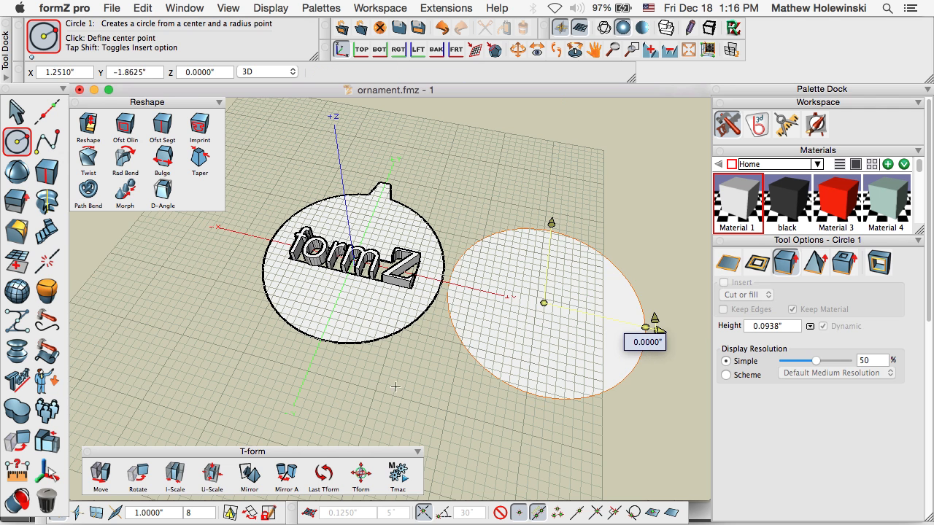
Polygonize the new circle into 24 equal-length segments
scroll(395, 387, down, 2)
middle_drag(395, 387, 378, 370)
shift+middle_drag(457, 398, 438, 401)
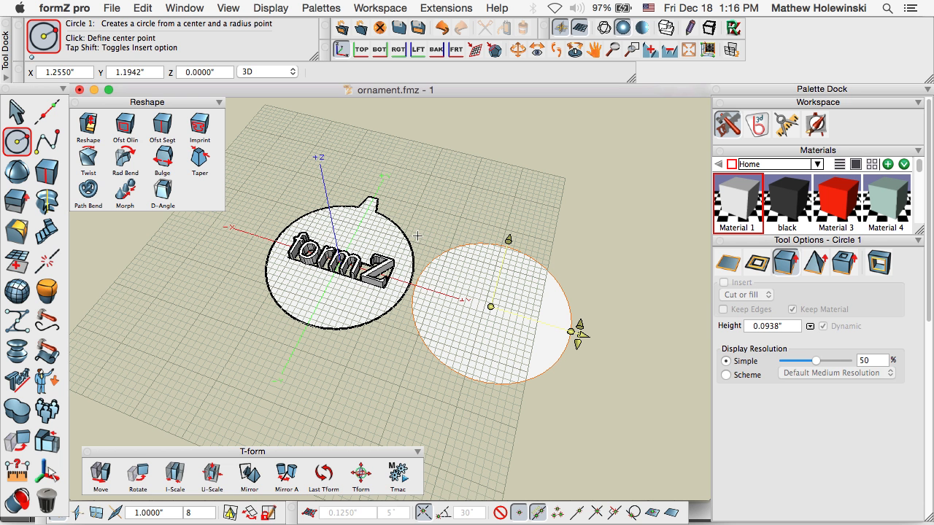
click(16, 111)
mouse_move(20, 261)
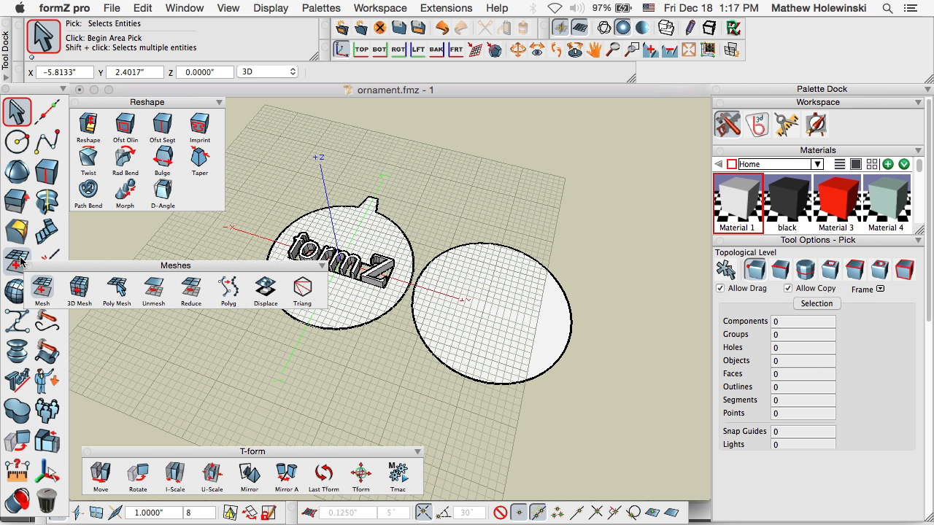
click(229, 289)
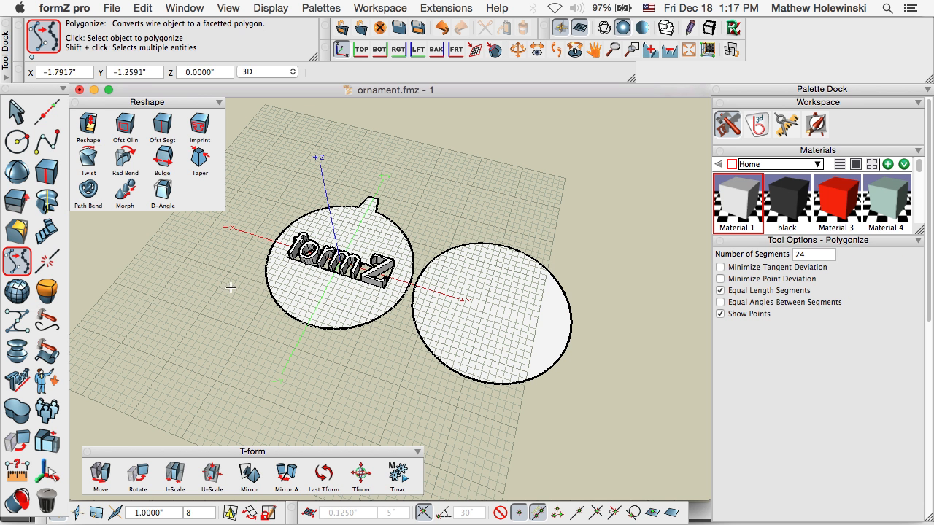
click(513, 250)
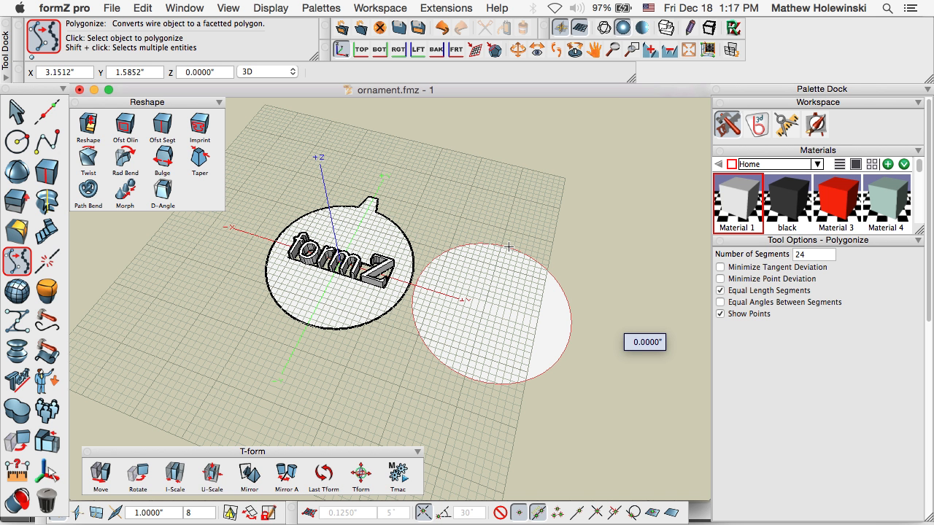
click(509, 248)
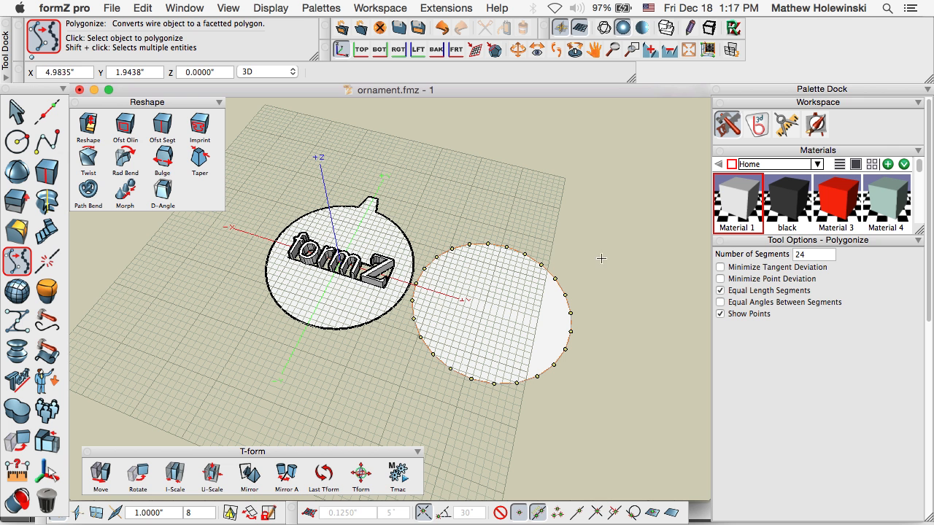
Set the polygonized circle's number of segments to 48 and leave the Polygonize tool
double_click(807, 255)
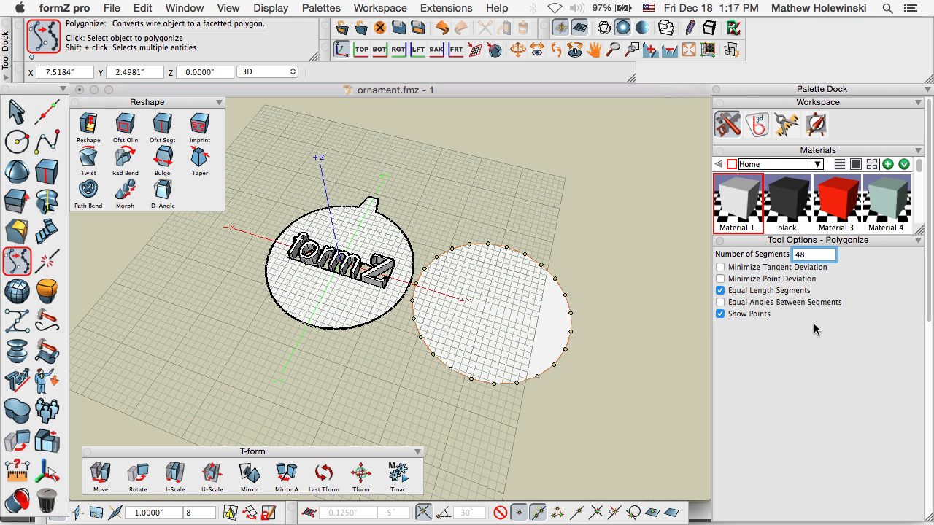
text(48)
key(Return)
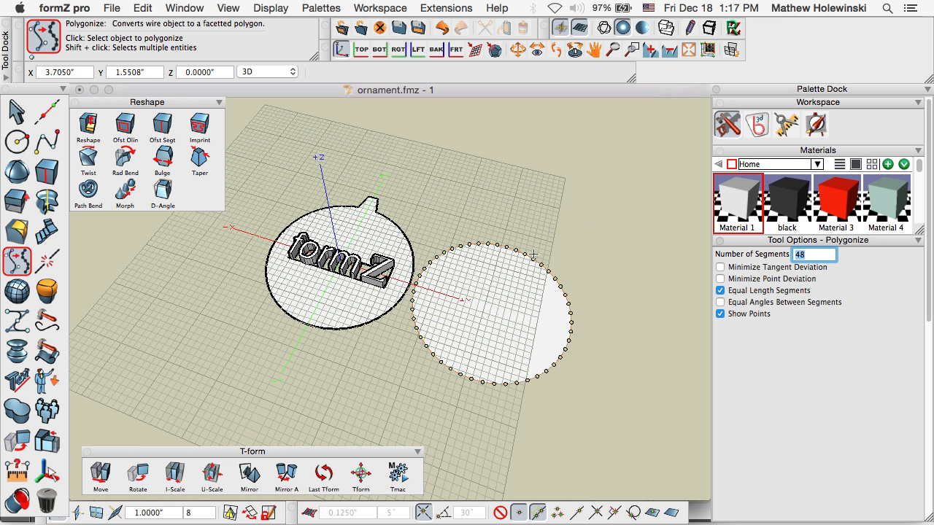
click(16, 110)
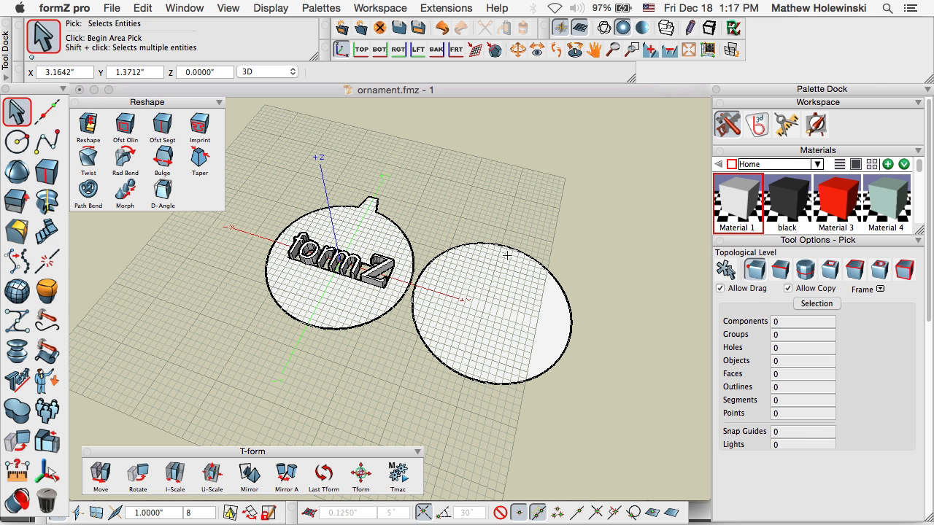
Draw a flat closed four-sided vector-line shape inside the polygonized circle, with a slanted right side and a left side about 0.67" long
scroll(503, 311, up, 3)
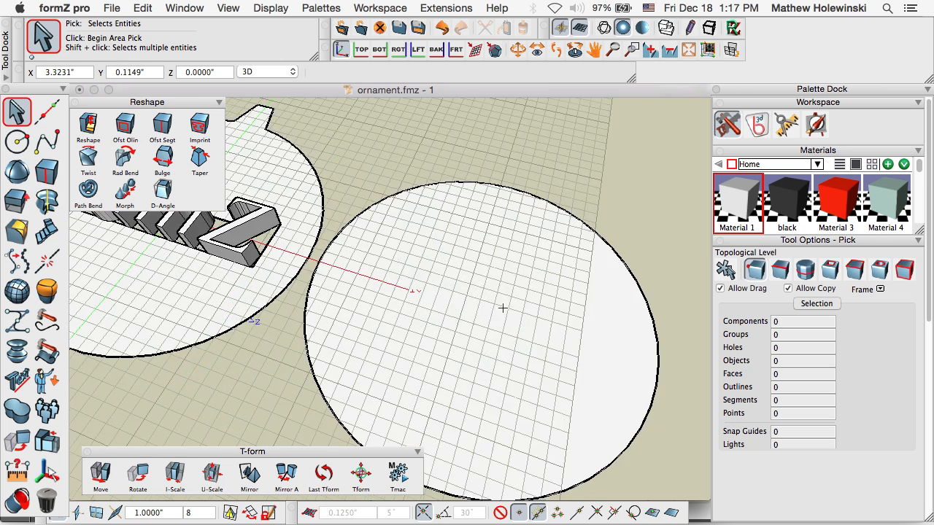
scroll(510, 299, down, 5)
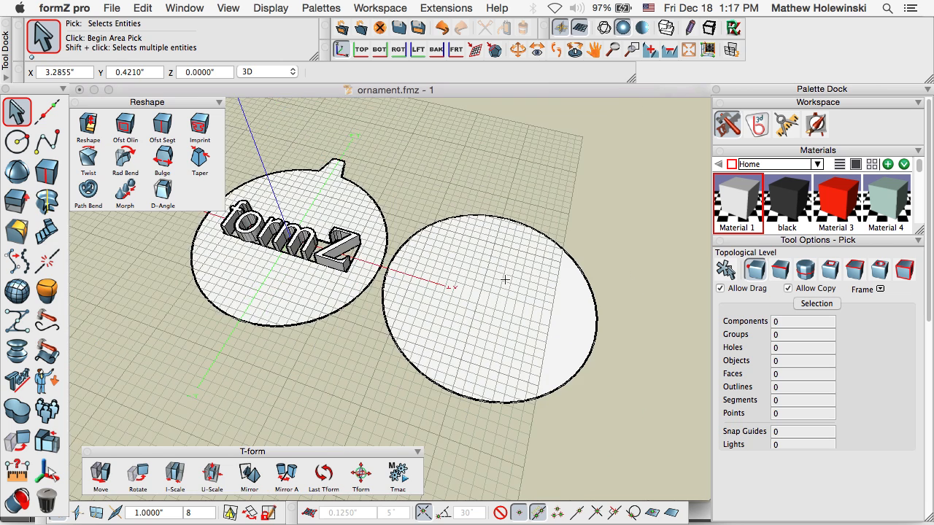
drag(41, 139, 108, 166)
click(513, 314)
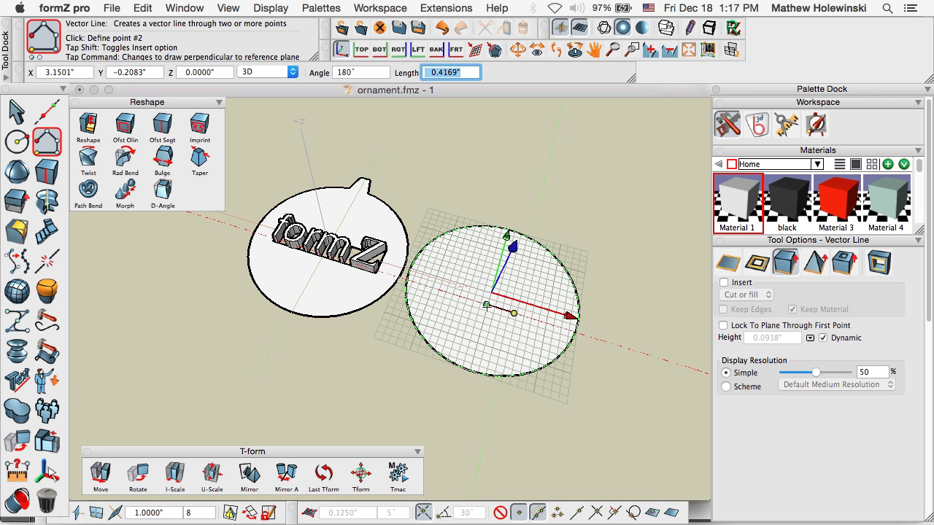
click(446, 292)
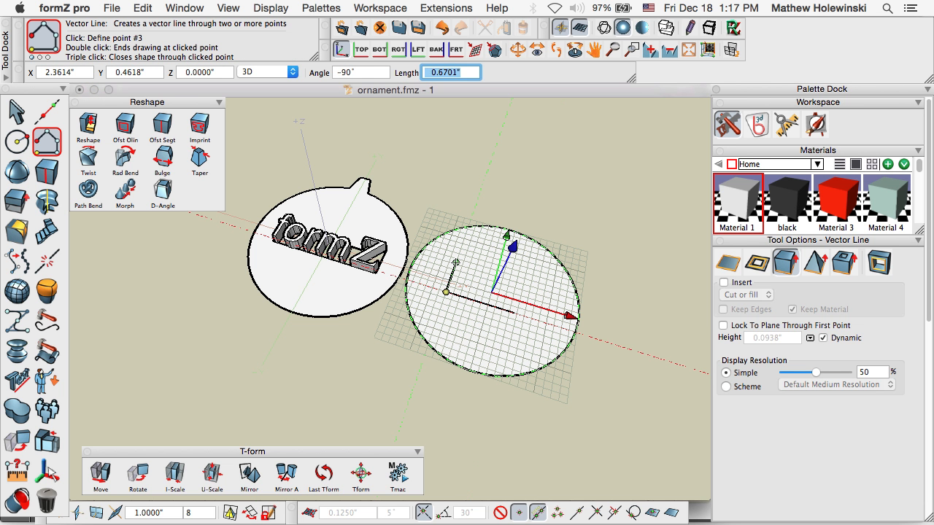
click(455, 261)
click(550, 290)
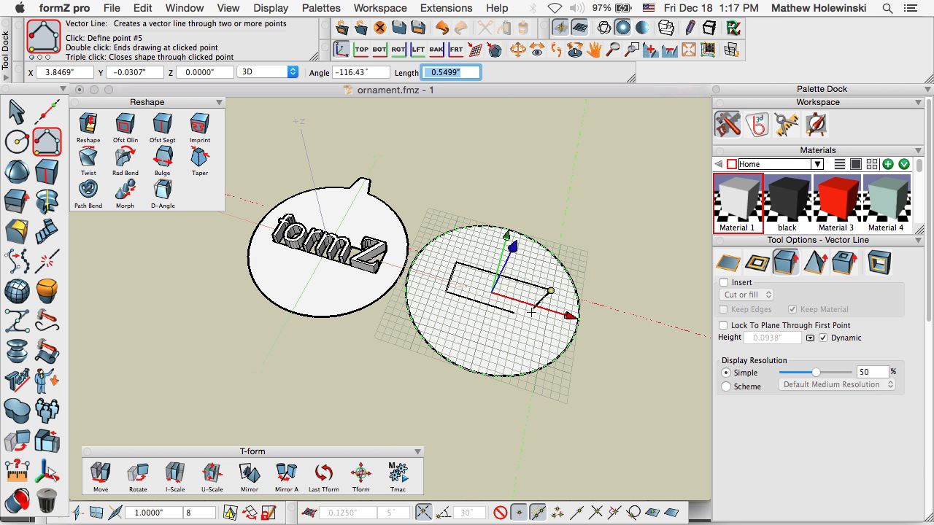
click(514, 313)
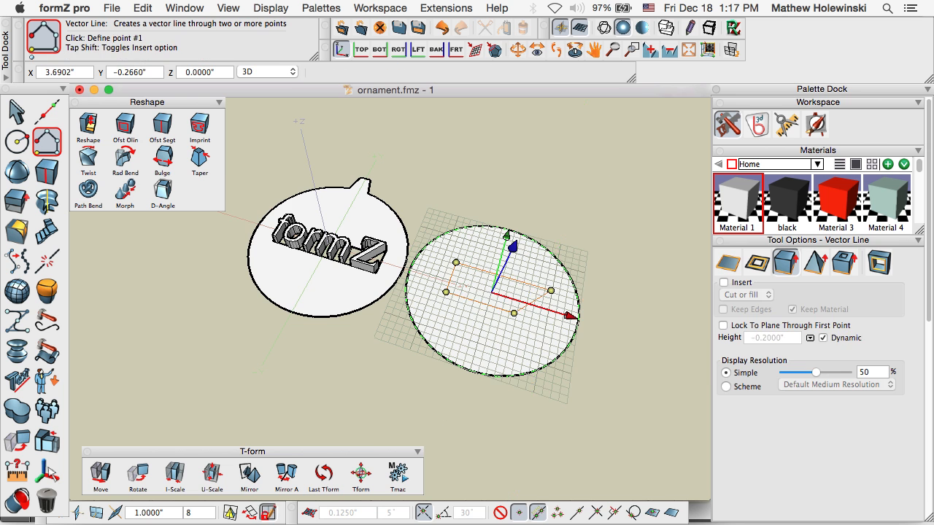
Draw a closed four-sided hanger tab overlapping the circle's upper edge, narrowing to a top edge about 0.41" wide
middle_drag(637, 337, 642, 360)
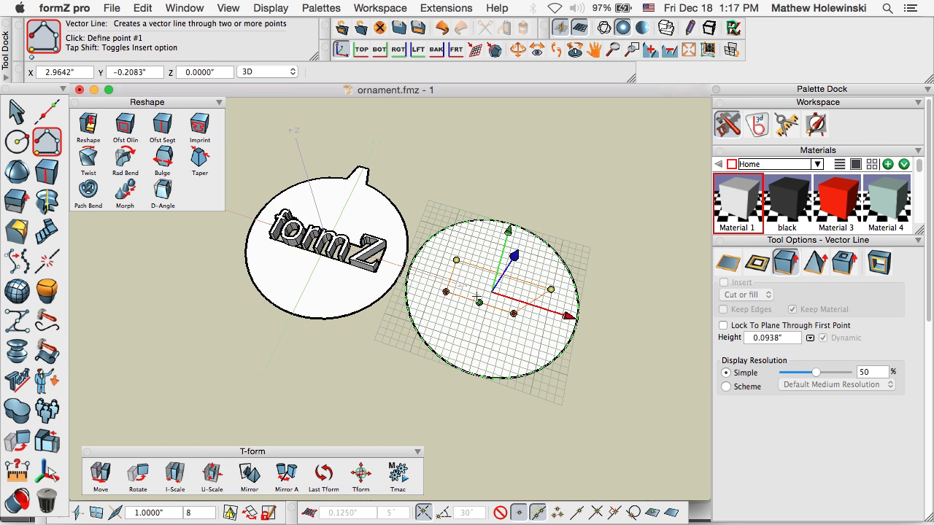
click(488, 230)
click(513, 202)
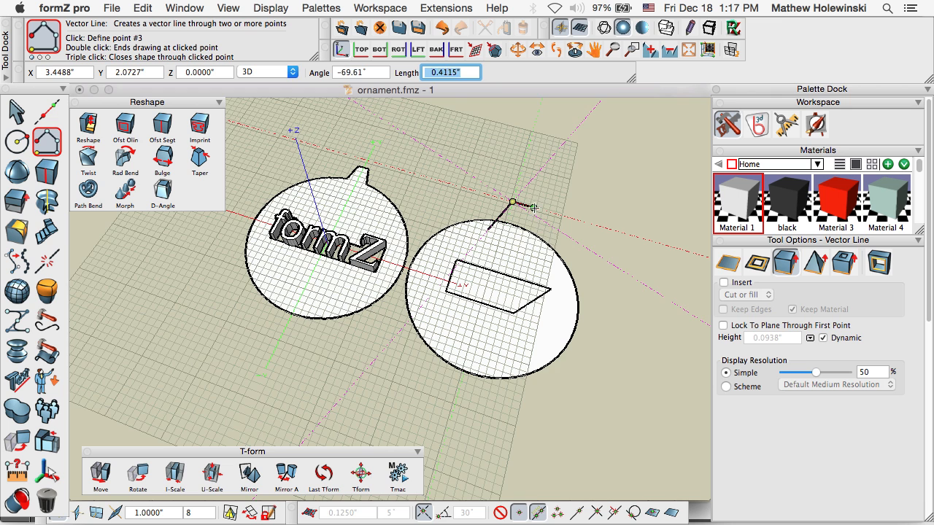
click(533, 208)
click(533, 246)
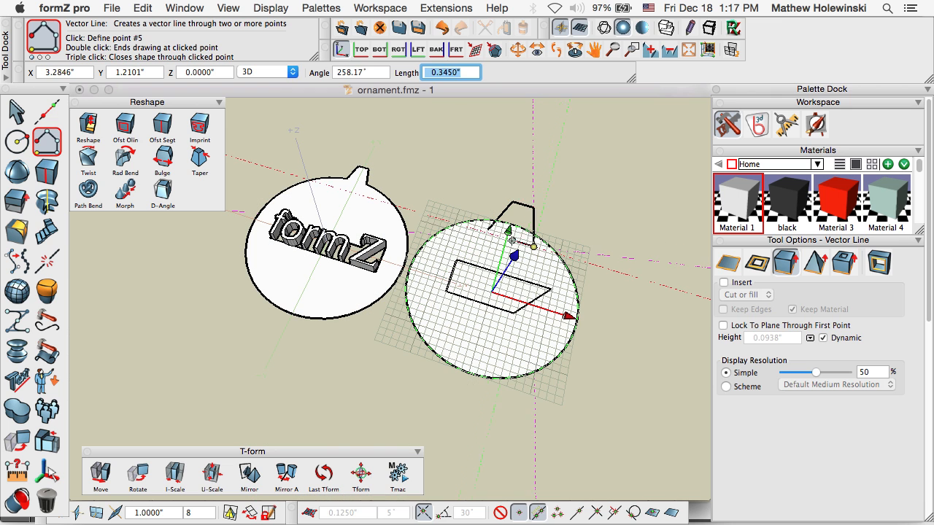
click(489, 231)
mouse_move(608, 348)
middle_down()
mouse_move(596, 190)
mouse_move(603, 334)
middle_up()
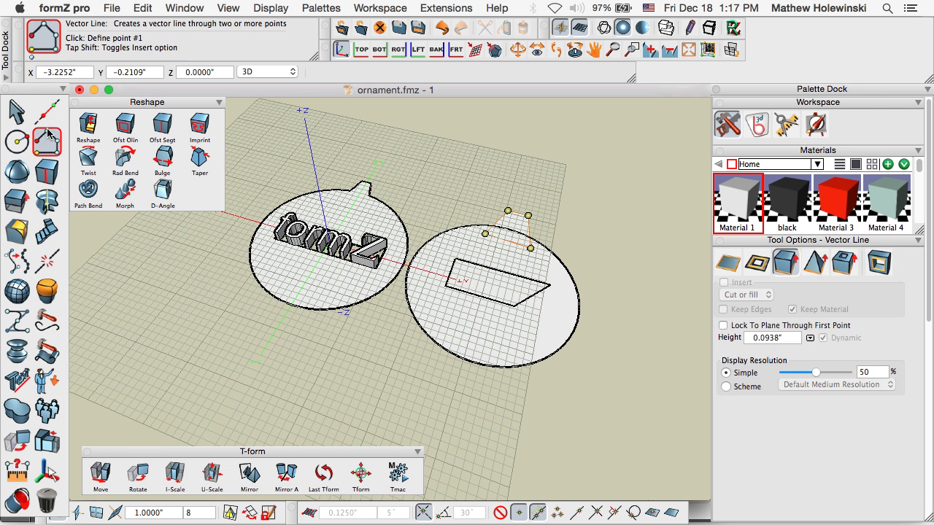
click(16, 110)
Subtract the inner four-sided shape from the polygonized circle with the Difference tool
drag(17, 412, 157, 376)
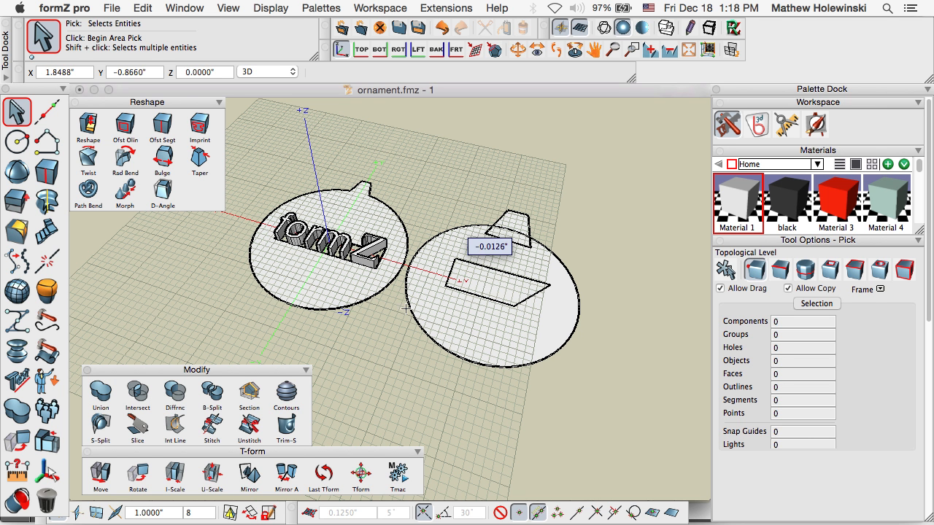
click(174, 394)
click(469, 248)
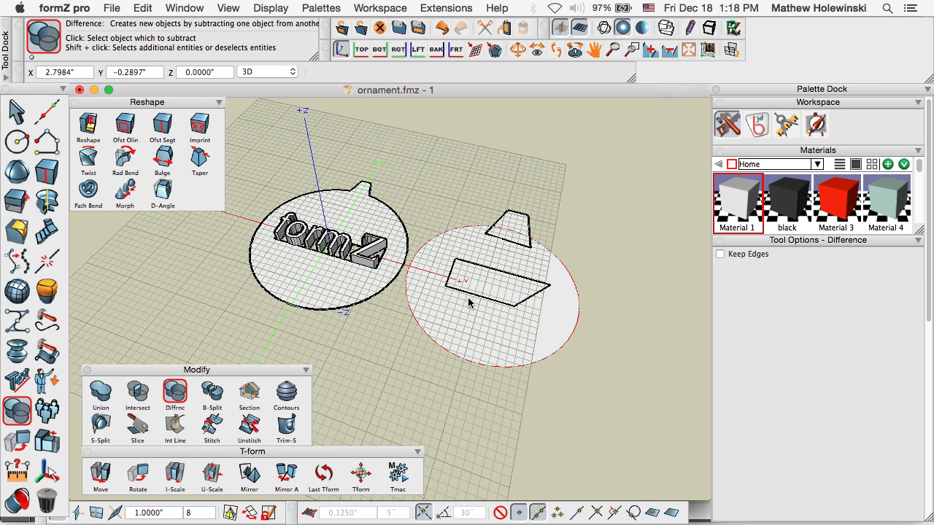
click(468, 293)
mouse_move(599, 294)
middle_down()
mouse_move(597, 348)
mouse_move(598, 293)
middle_up()
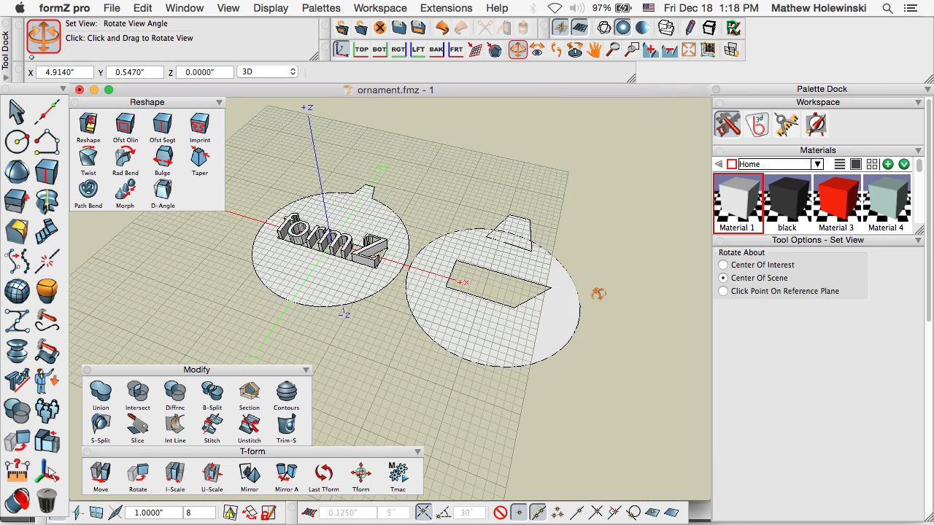
Join the hanger tab to the second circle with its four-sided cutout using the Union tool
click(101, 394)
click(517, 256)
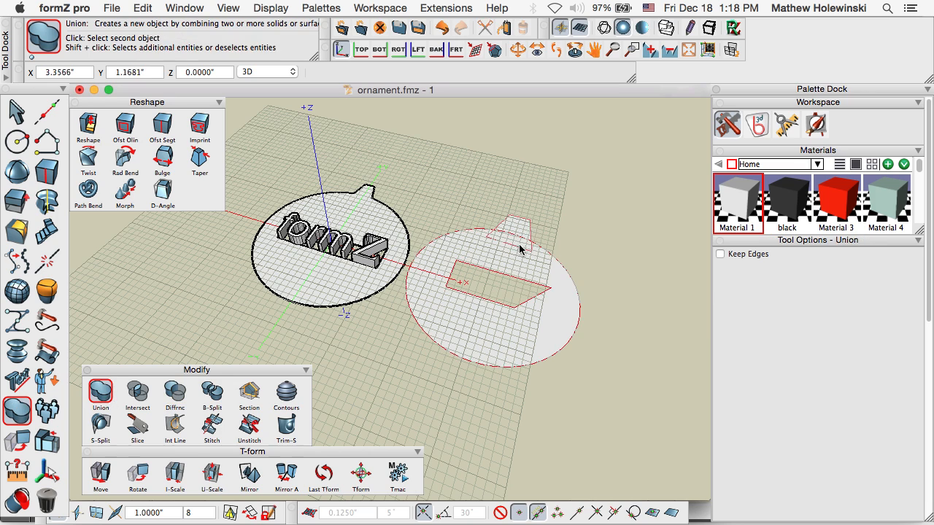
click(523, 226)
middle_drag(620, 347, 584, 375)
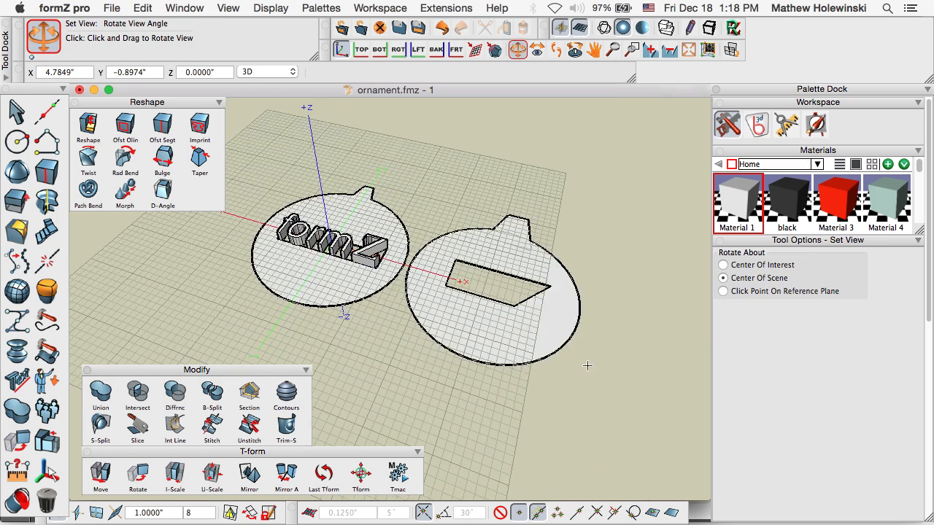
click(355, 197)
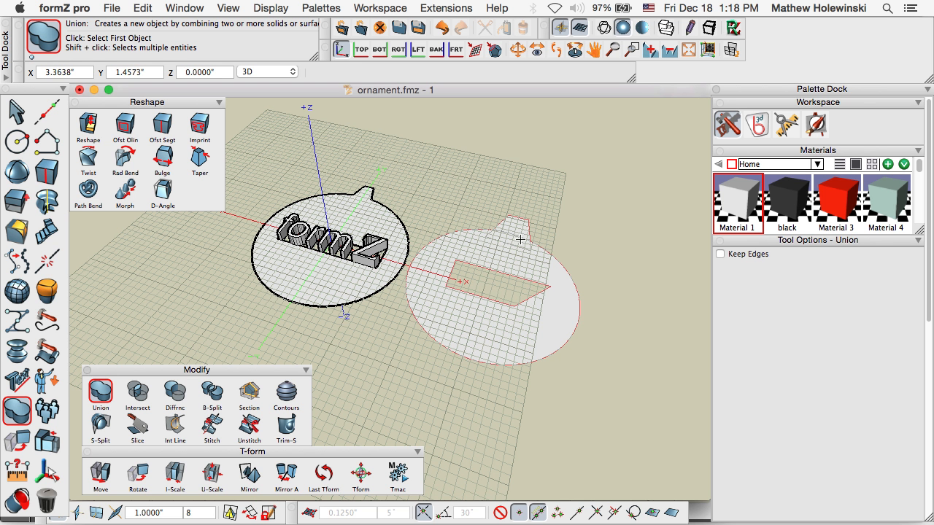
scroll(510, 255, up, 3)
scroll(512, 260, down, 2)
click(522, 291)
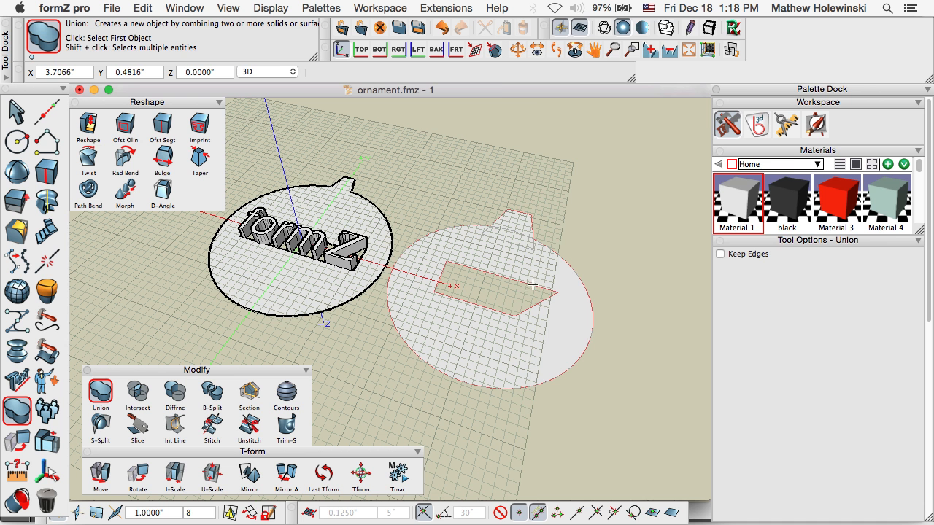
Turn on point display in the shaded work options, examine the points along both ornament outlines, and turn it off again
key(super+shift+d)
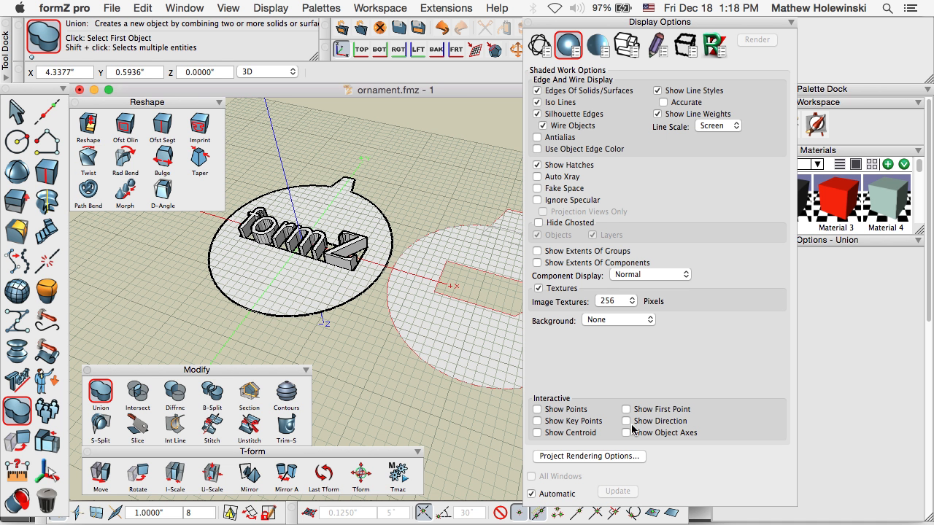
click(537, 409)
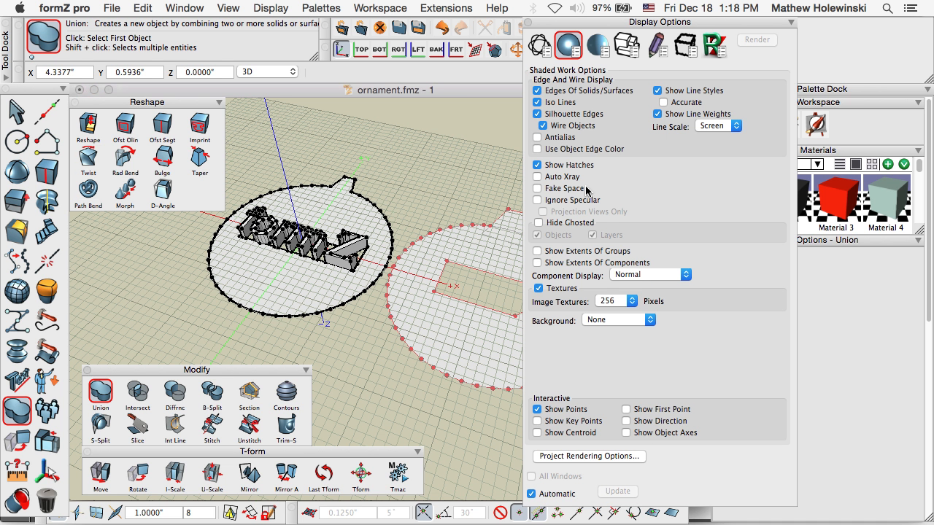
drag(564, 22, 676, 37)
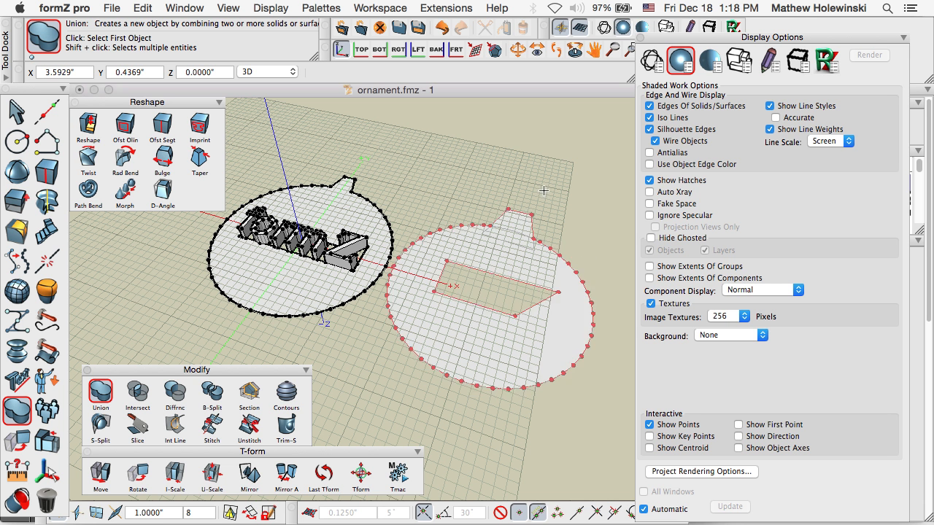
drag(658, 39, 659, 40)
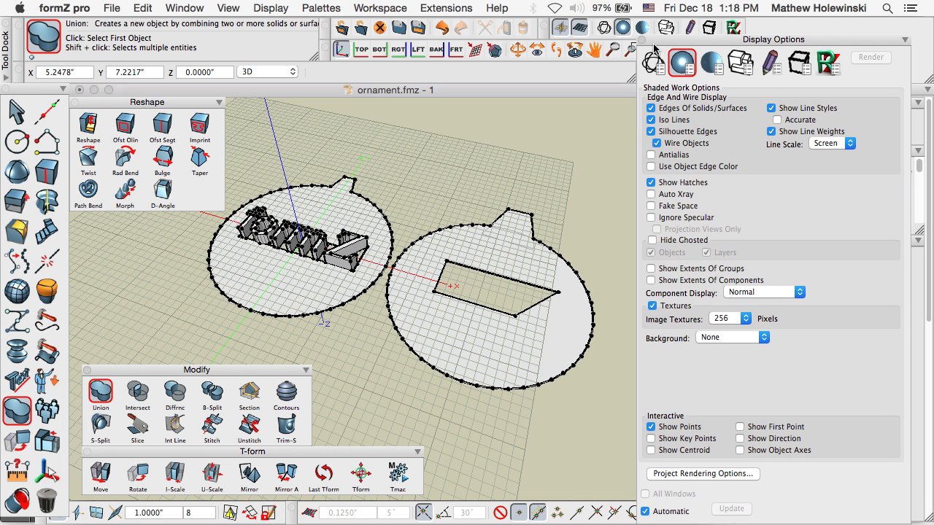
click(641, 40)
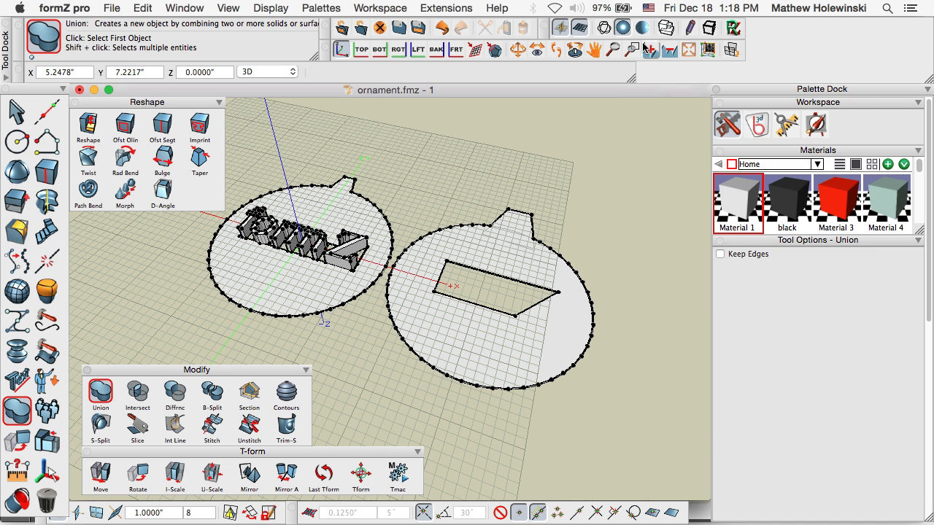
click(646, 51)
click(651, 427)
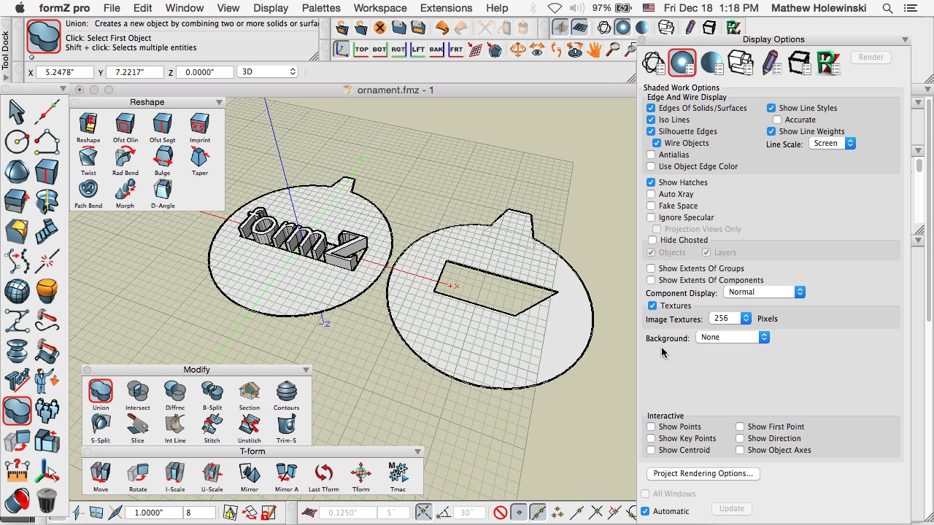
click(643, 40)
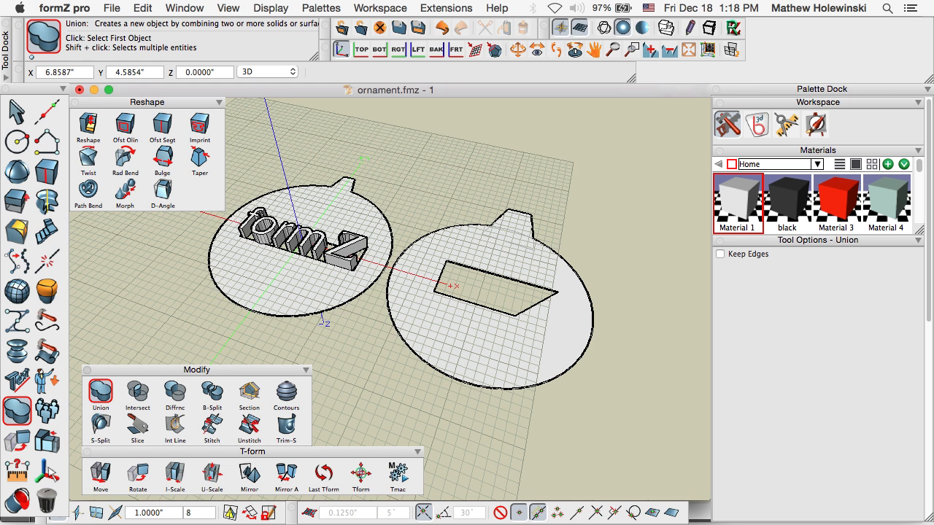
Delete the second ornament outline with the Delete tool, leaving the one with the form Z lettering
click(47, 502)
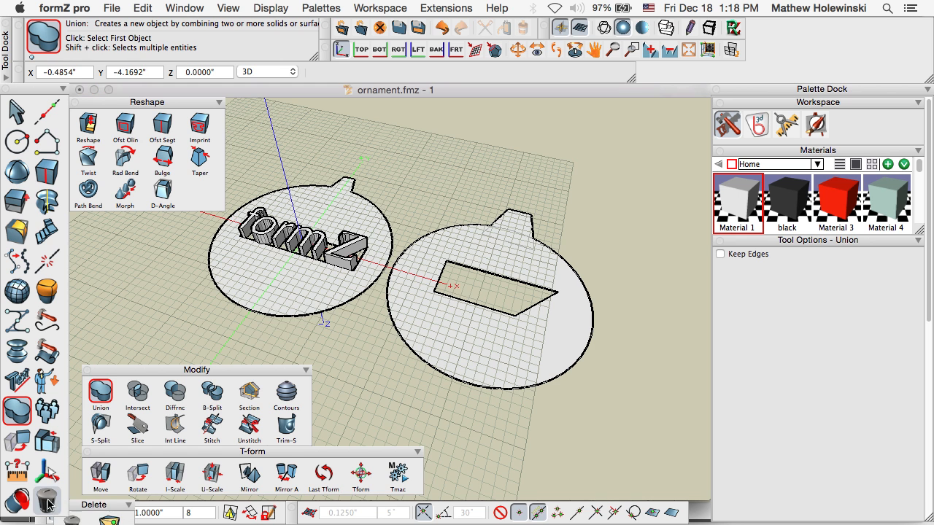
click(472, 349)
middle_drag(471, 344, 510, 397)
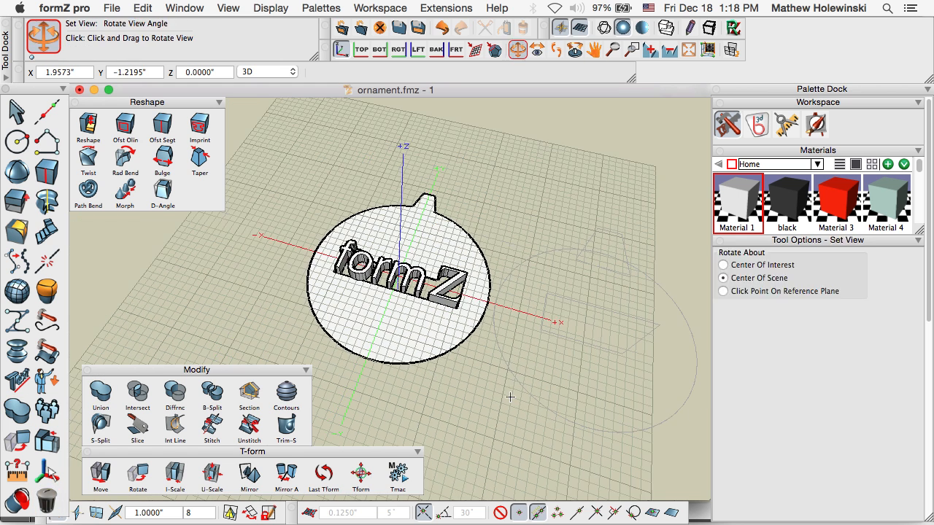
scroll(399, 280, up, 5)
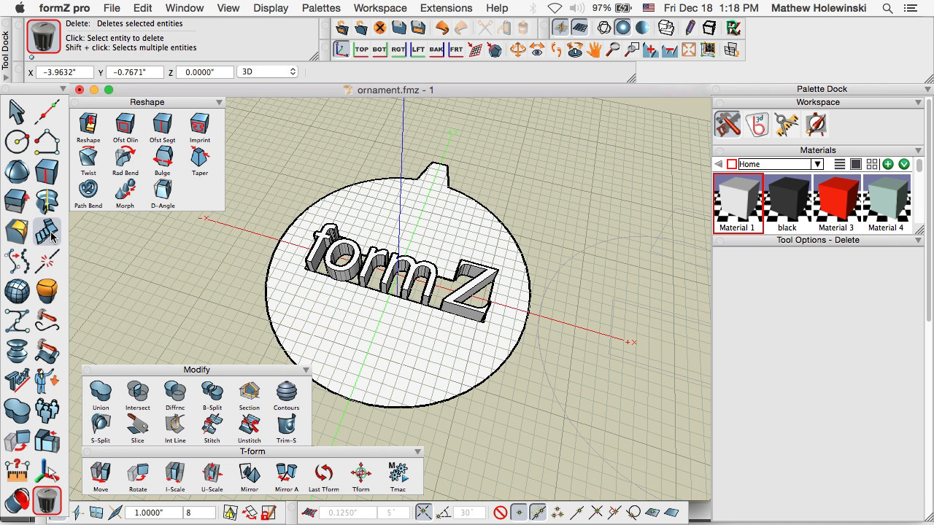
Float the Specialties tool set, activate Scatter Points, and close the Reshape, Modify and T-form tool sets
click(50, 235)
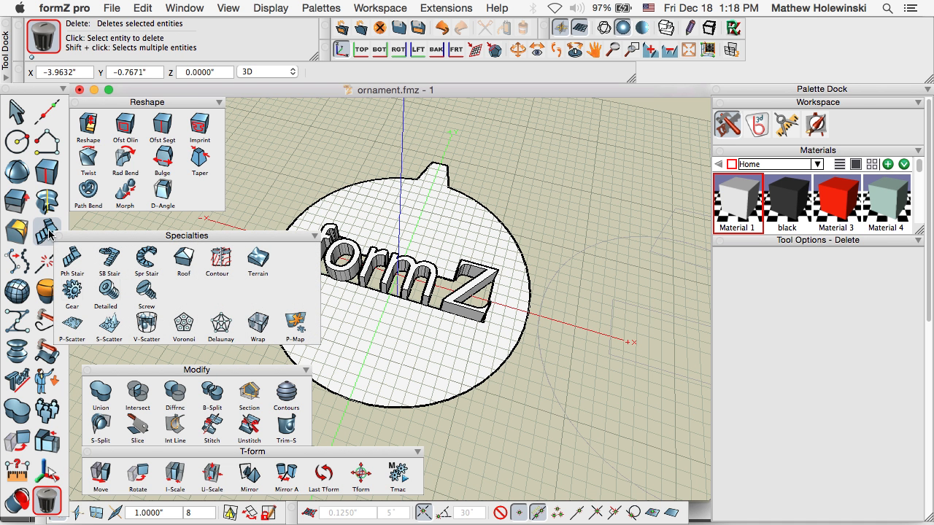
drag(80, 235, 96, 211)
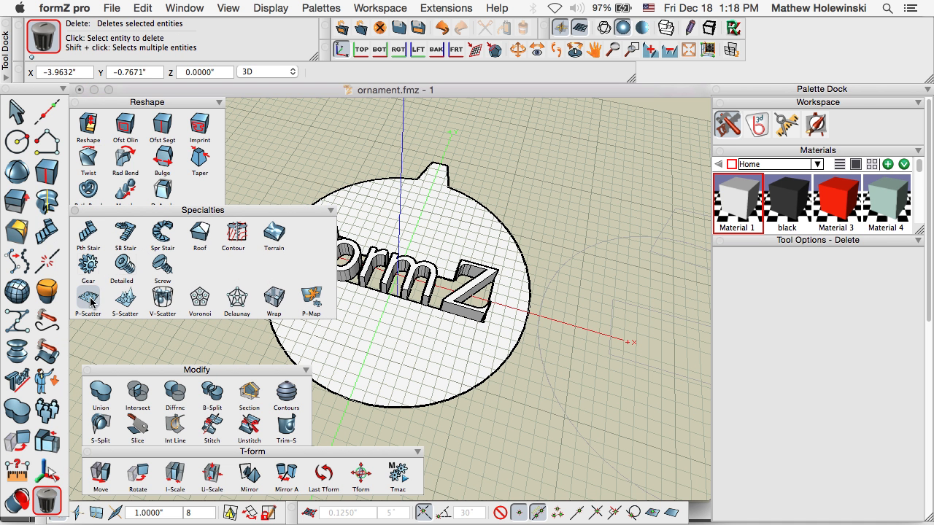
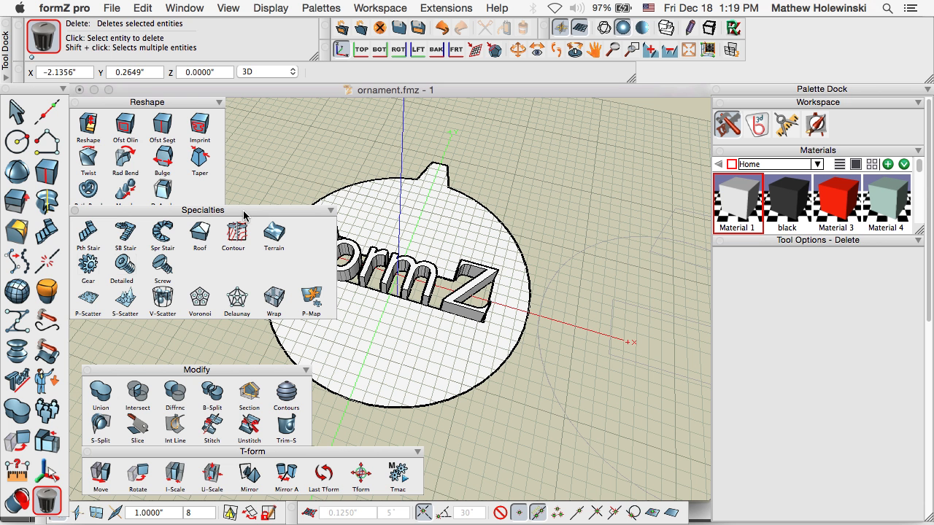
click(89, 301)
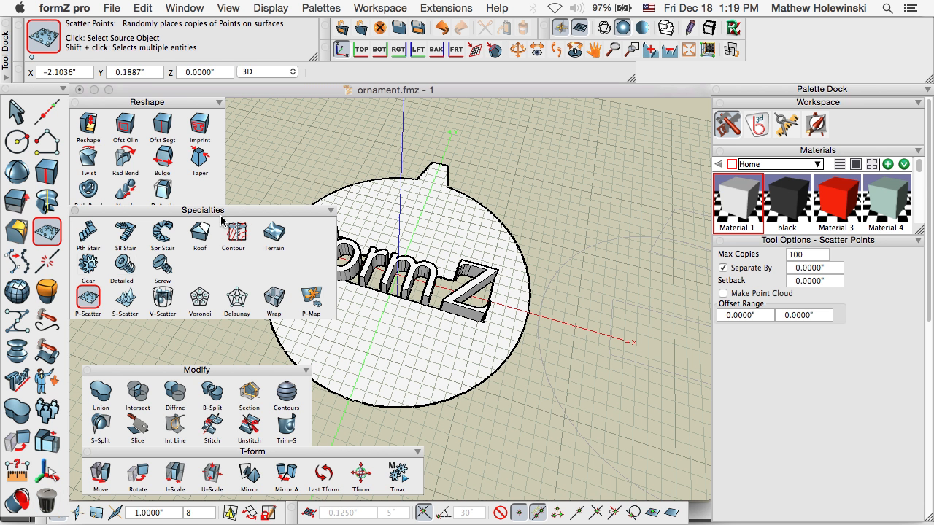
drag(221, 217, 214, 242)
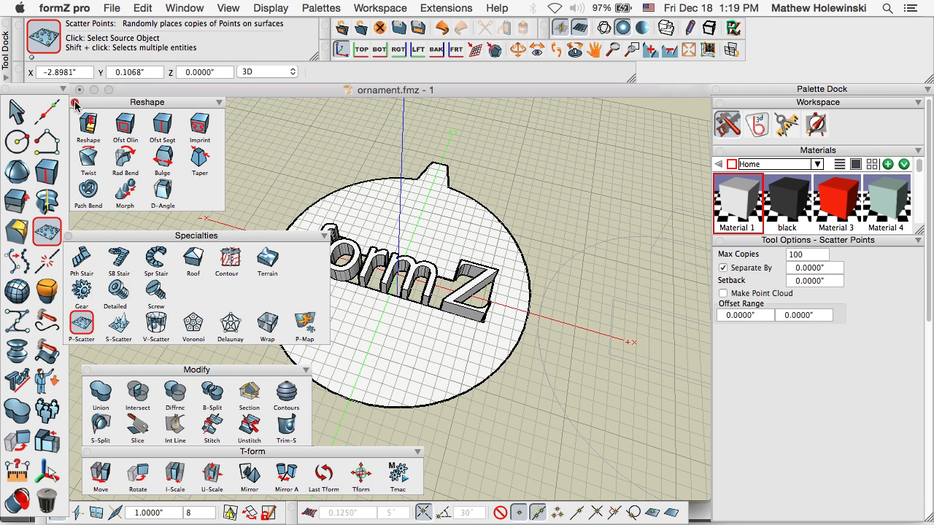
click(75, 103)
click(86, 370)
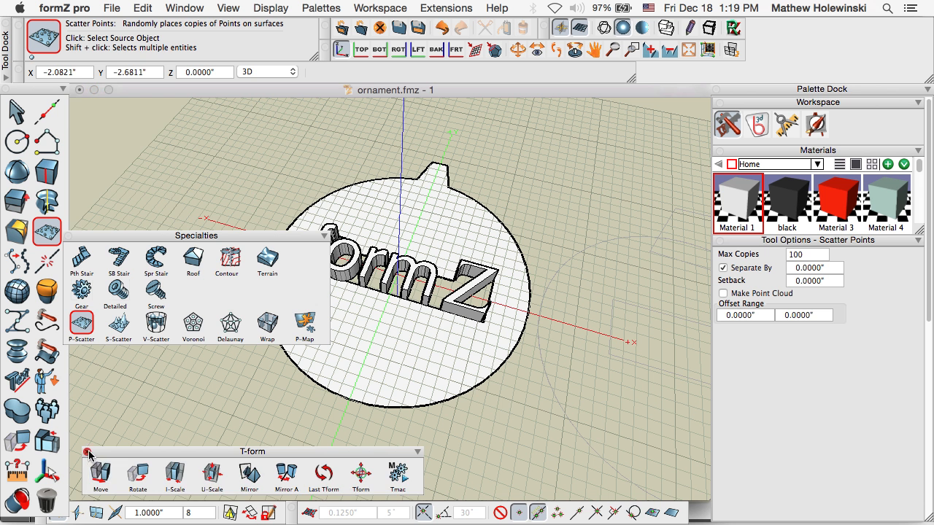
click(86, 452)
drag(265, 233, 282, 98)
Scatter points over the flat surface of the form Z ornament with a maximum of 100 copies
click(359, 333)
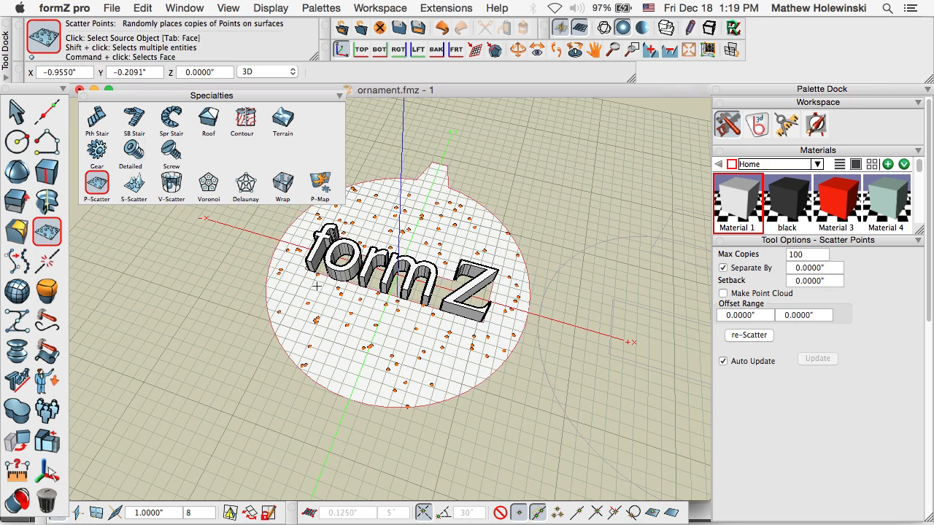
middle_drag(565, 343, 566, 405)
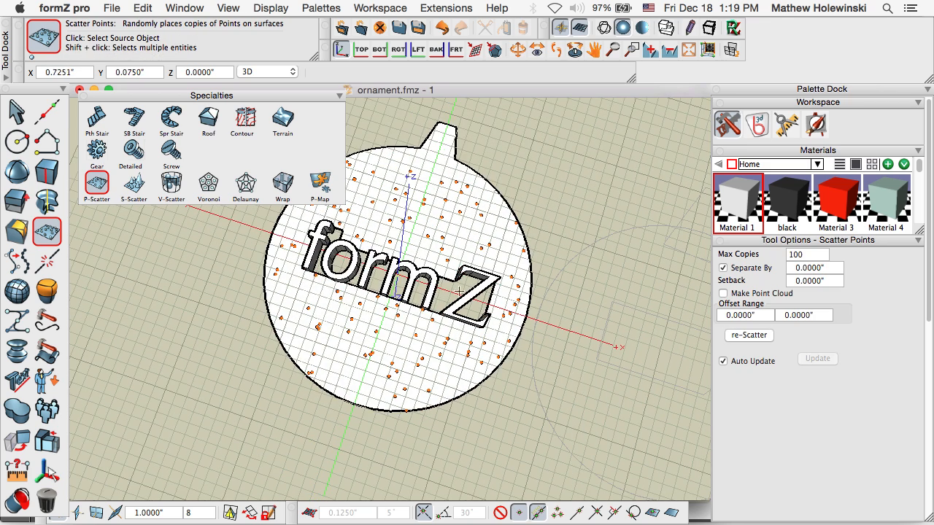
middle_drag(586, 399, 606, 314)
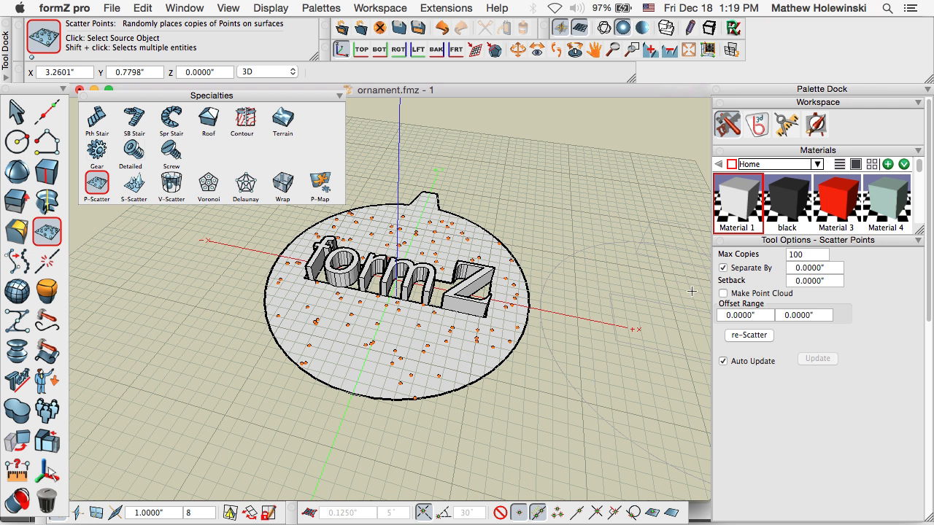
Set the scattered points' maximum copies to 25 and their separation distance to 0.125"
click(810, 256)
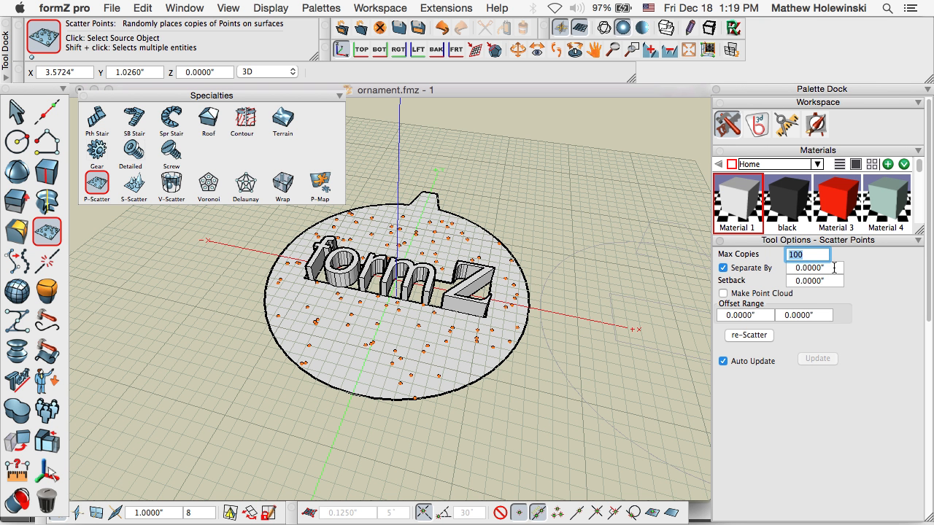
text(25)
click(751, 336)
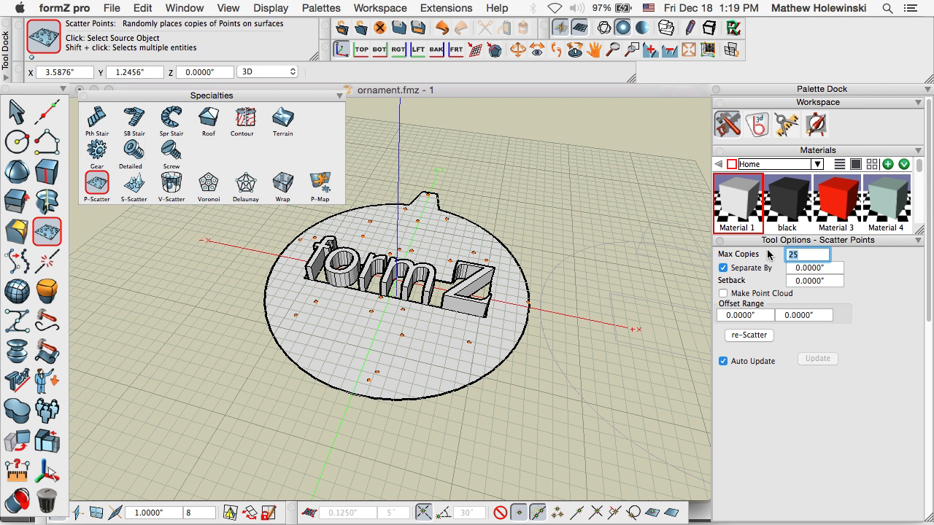
click(820, 269)
text(.125)
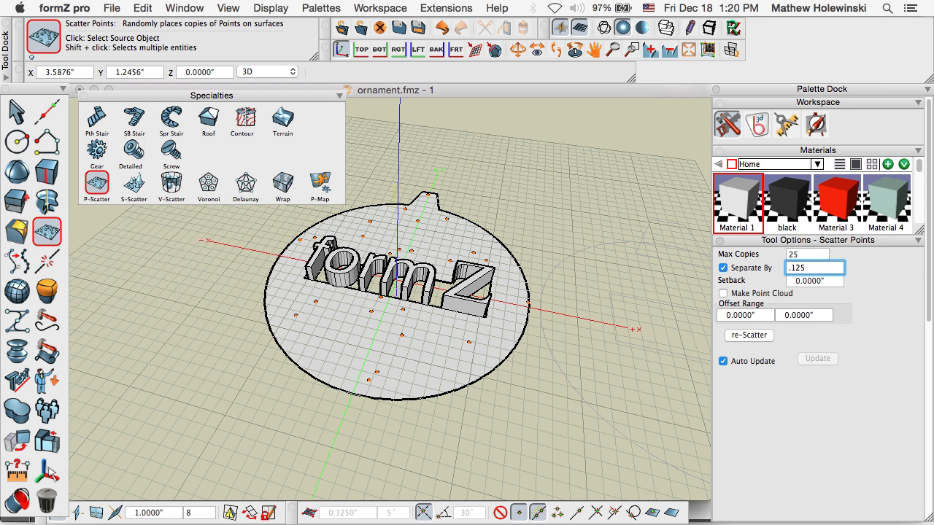
key(Return)
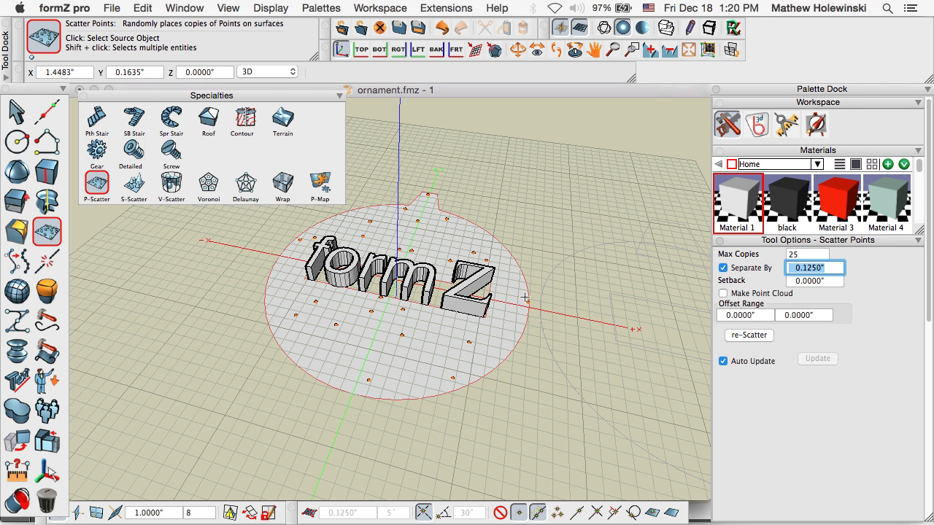
Set the setback of the scattered points to 0.125" to keep them away from the ornament's edges
click(825, 283)
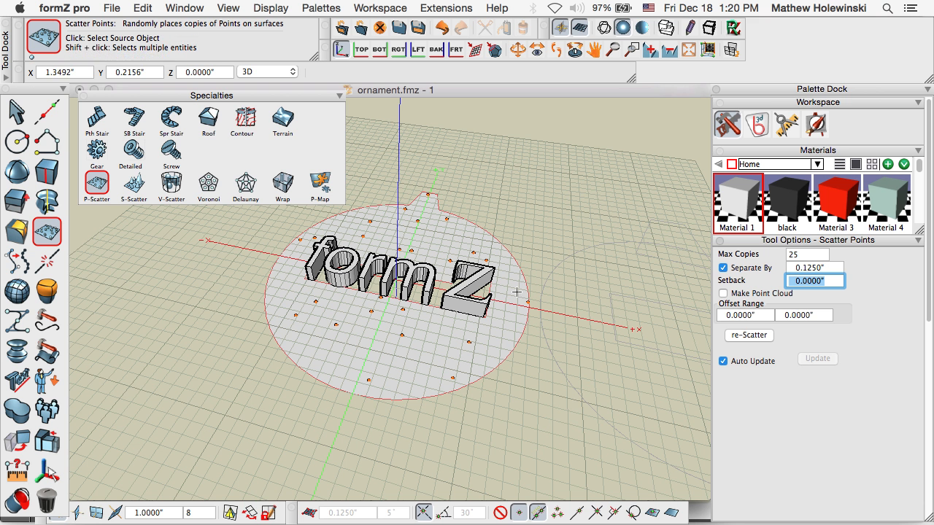
click(384, 299)
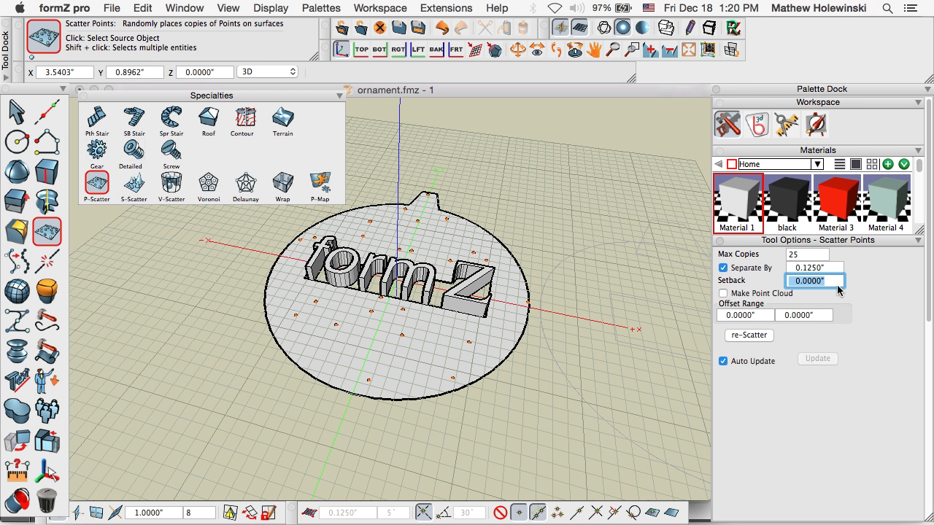
text(.14)
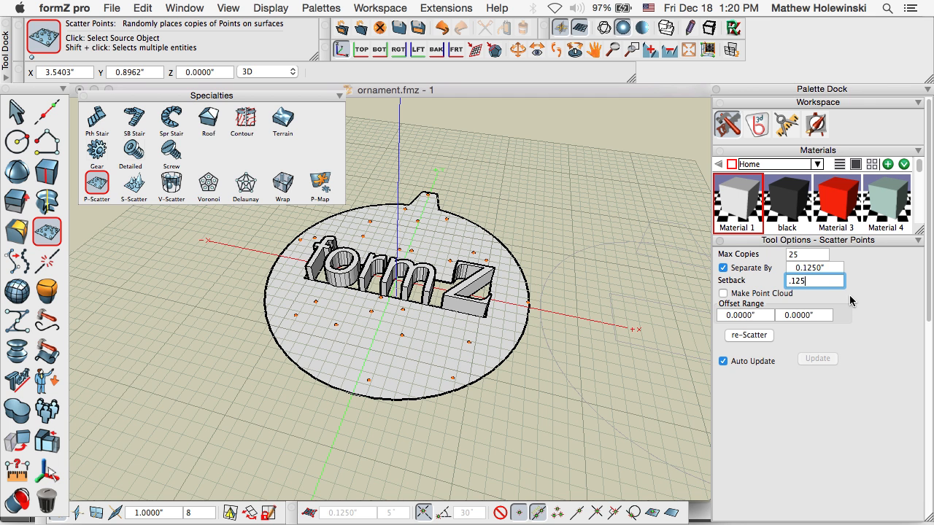
key(Return)
middle_drag(589, 329, 600, 383)
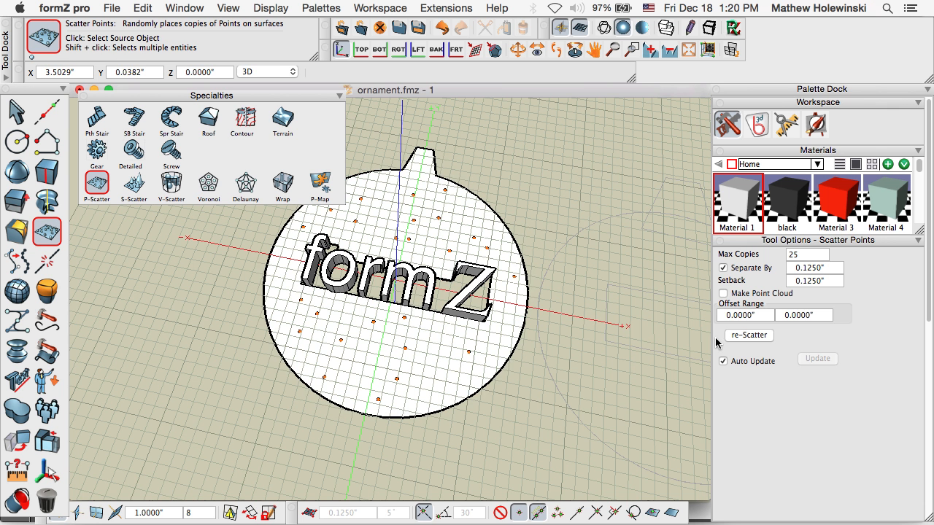
middle_drag(612, 342, 610, 314)
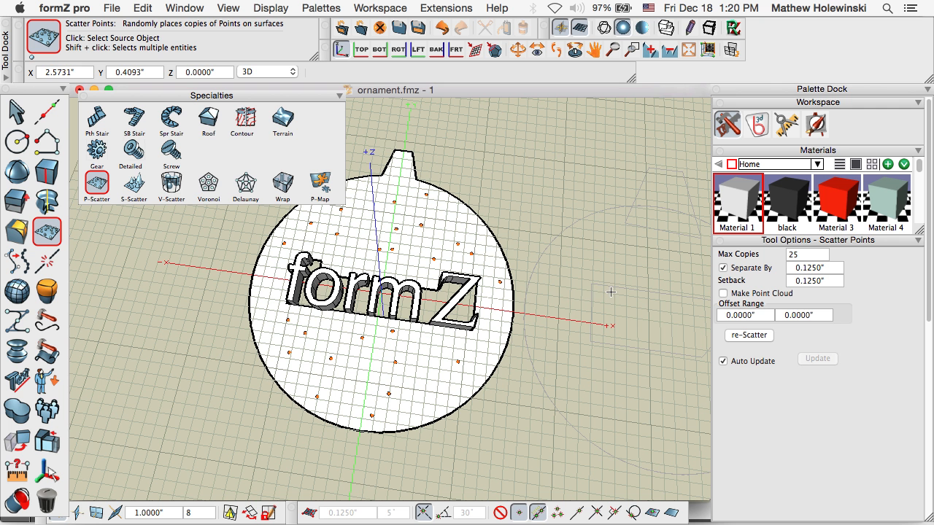
Re-scatter the points on the ornament several times to get a different random distribution
click(751, 340)
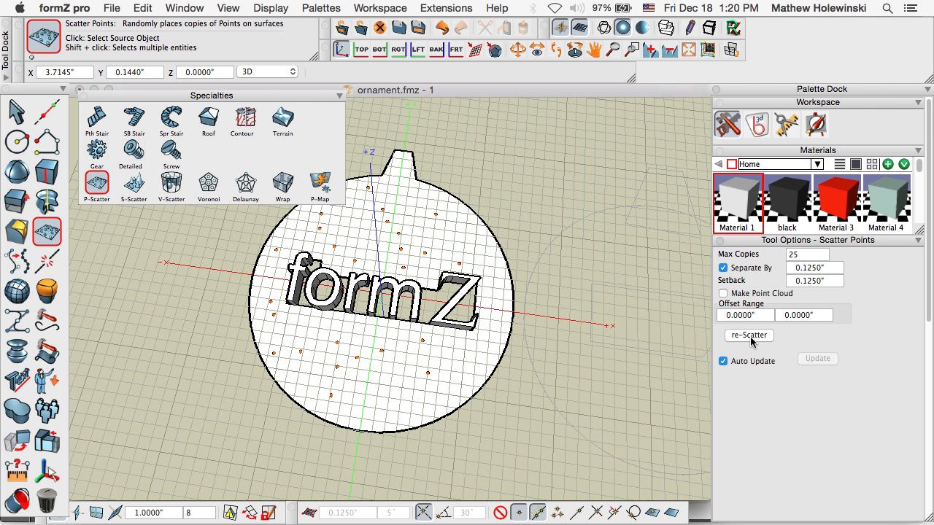
click(752, 340)
click(750, 338)
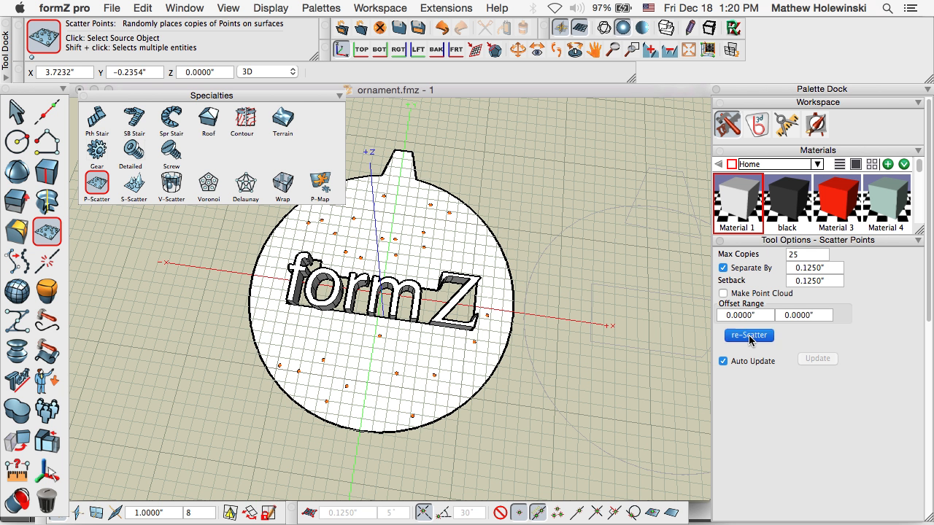
middle_drag(609, 375, 595, 349)
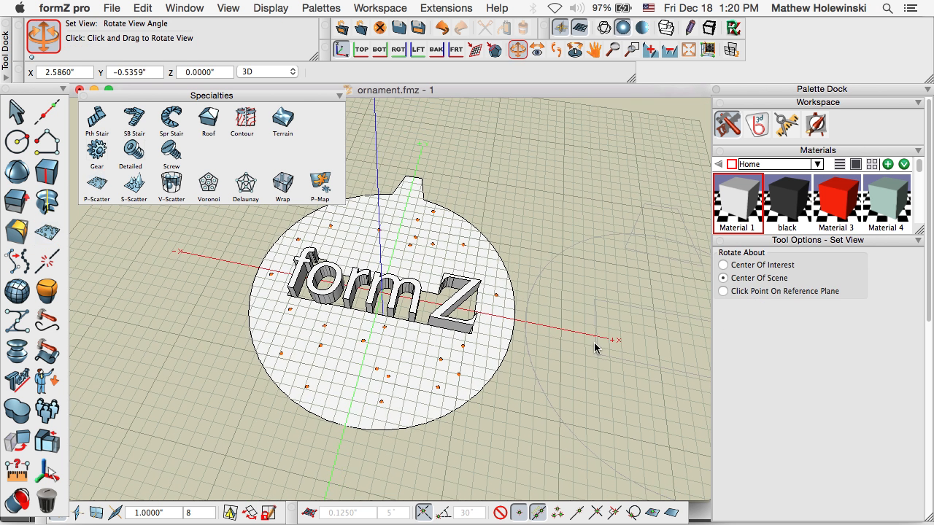
click(16, 110)
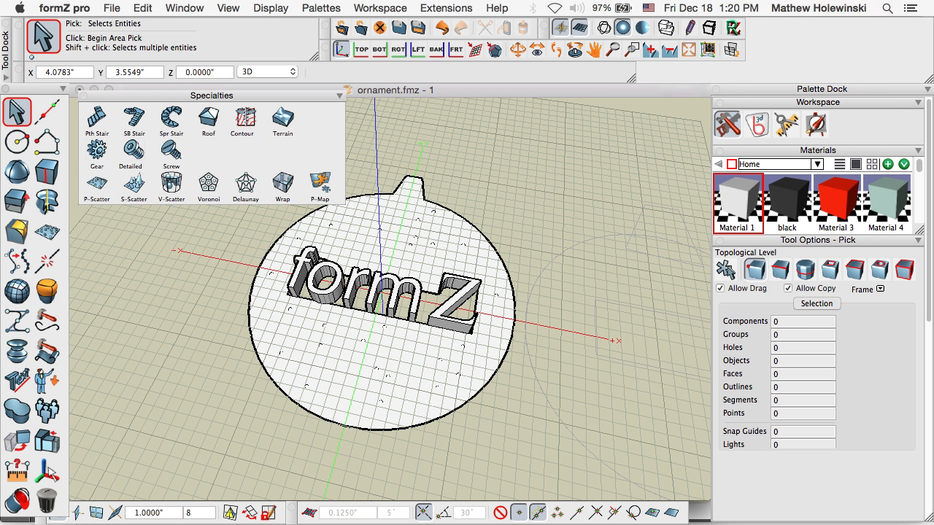
middle_drag(591, 227, 492, 279)
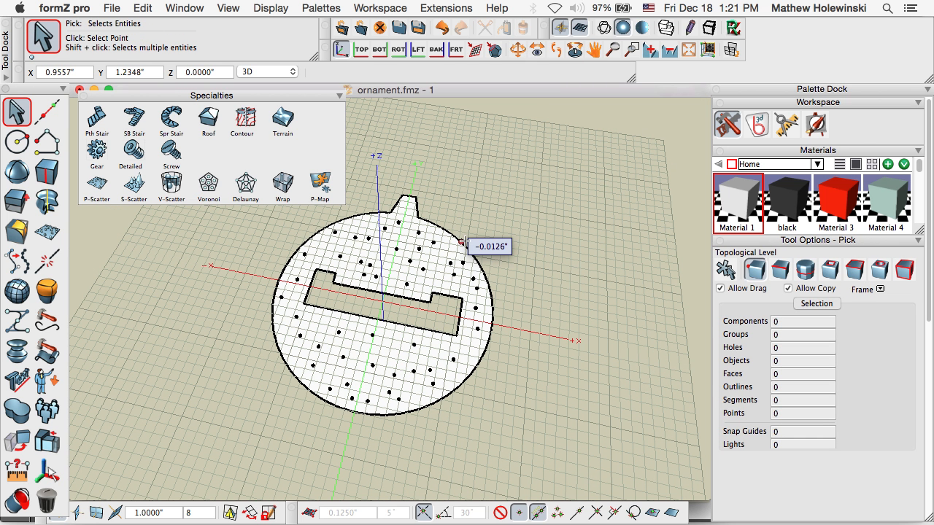
click(207, 185)
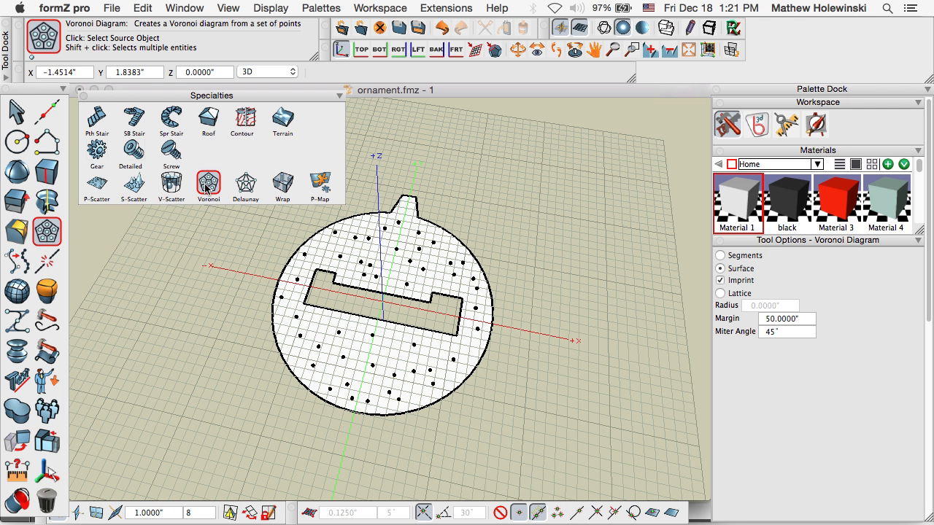
click(22, 117)
drag(598, 176, 262, 410)
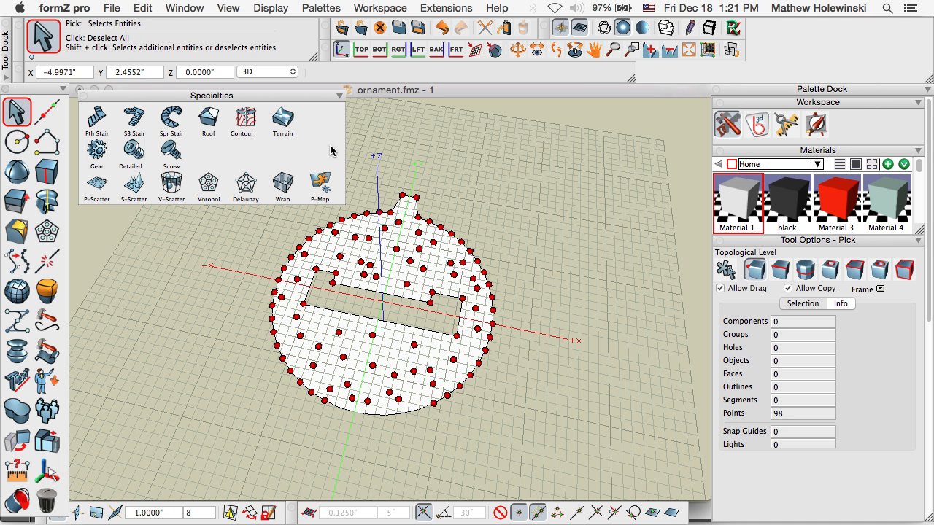
click(528, 167)
Select the flat ornament outline with all scattered points as whole objects and generate an imprinted Surface Voronoi diagram from them
click(726, 270)
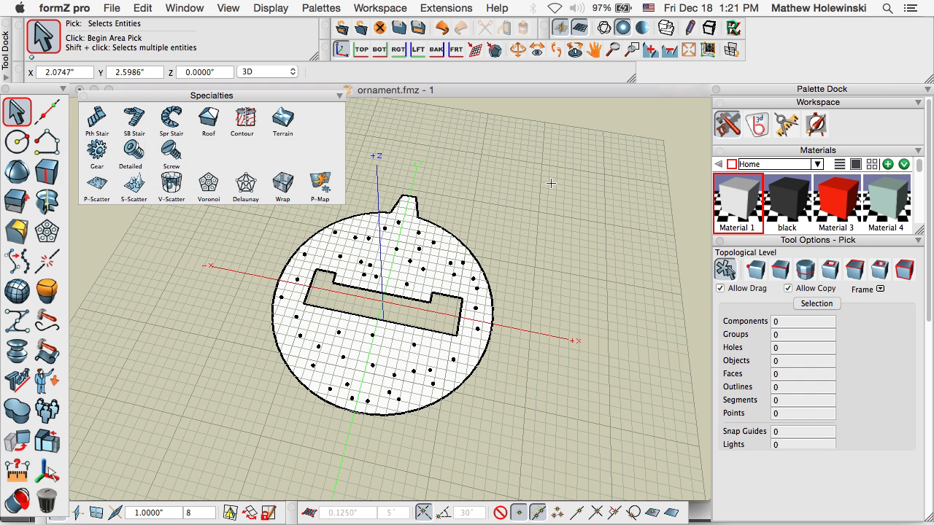
drag(564, 155, 209, 453)
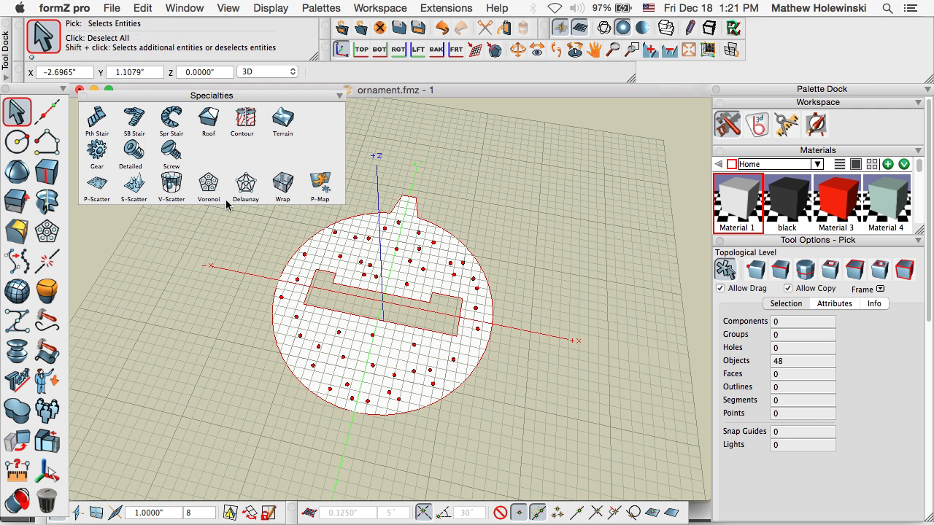
click(209, 185)
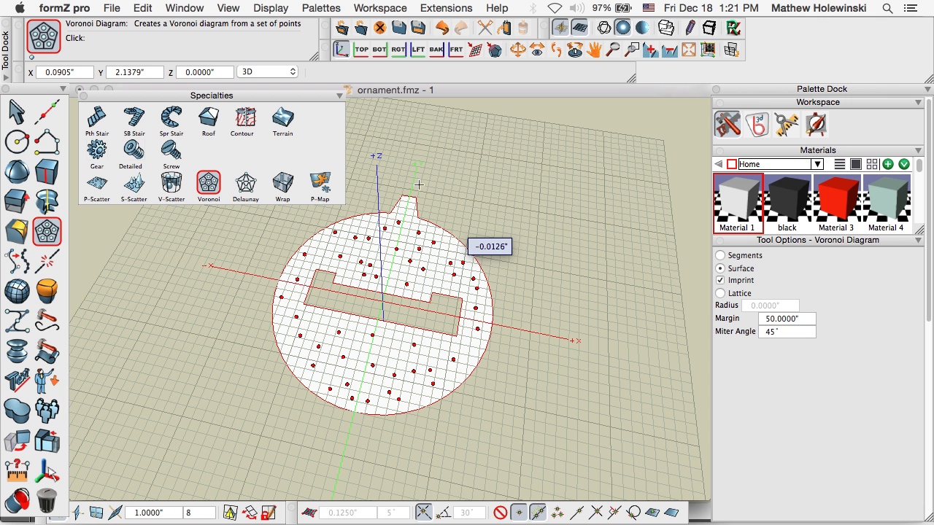
click(507, 216)
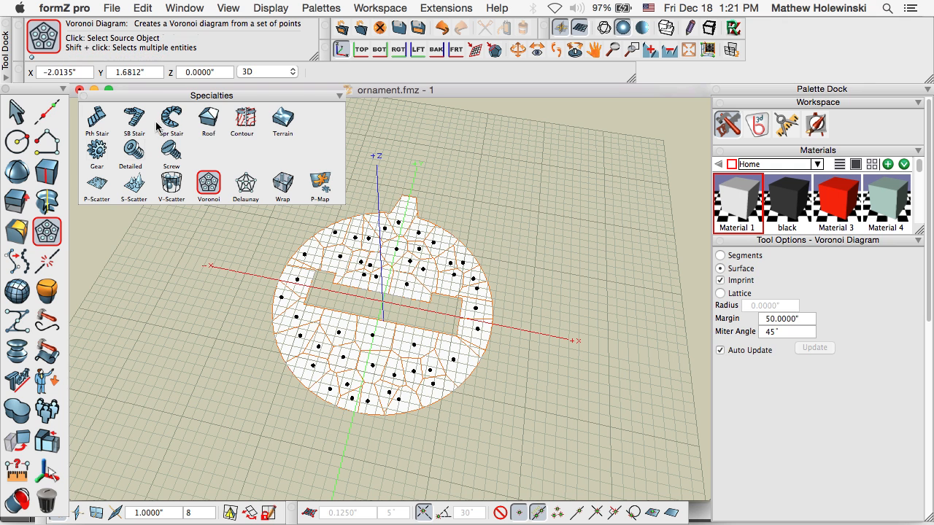
click(16, 112)
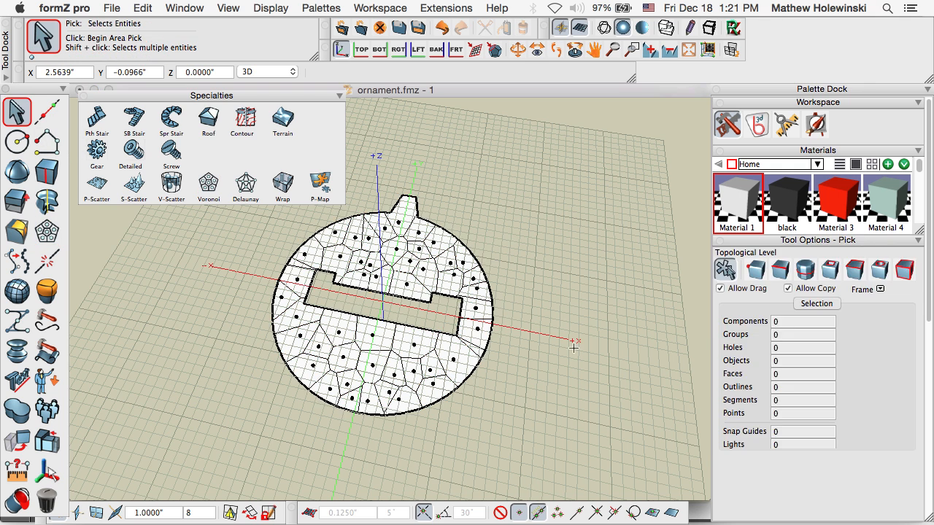
middle_drag(573, 348, 553, 319)
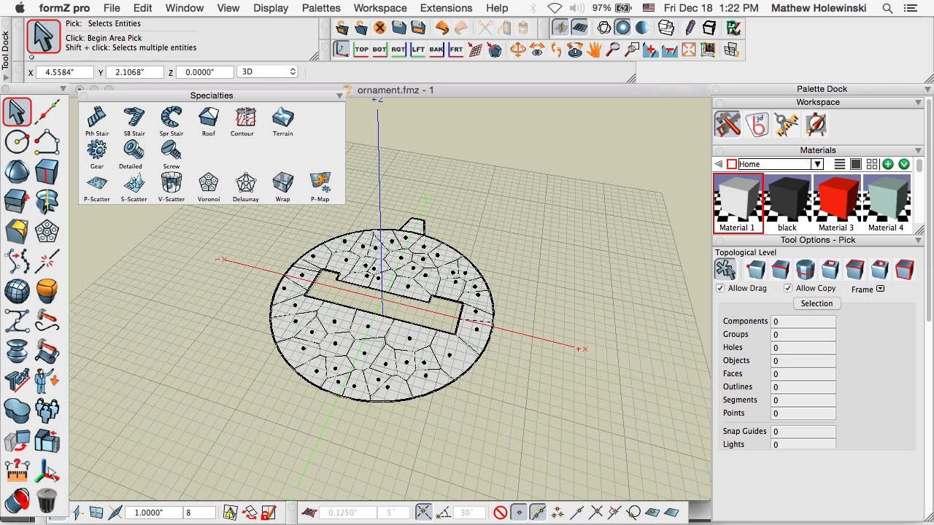
middle_drag(552, 275, 452, 241)
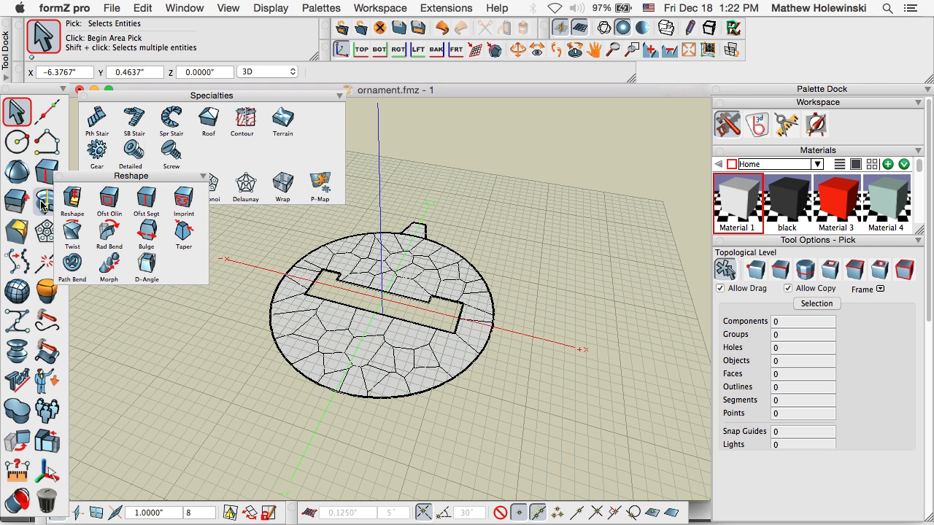
Thicken the Voronoi-patterned ornament disc with In justification and a thickness of 0.25"
mouse_move(42, 205)
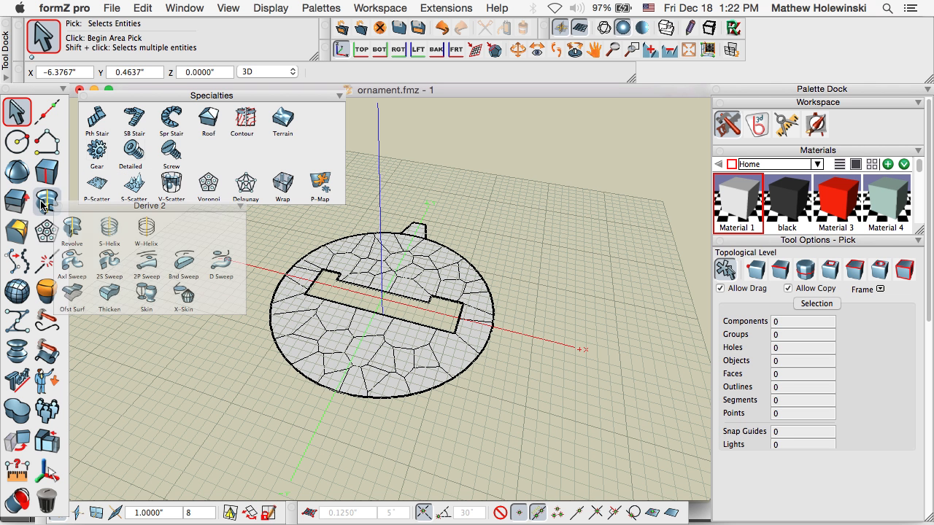
click(110, 295)
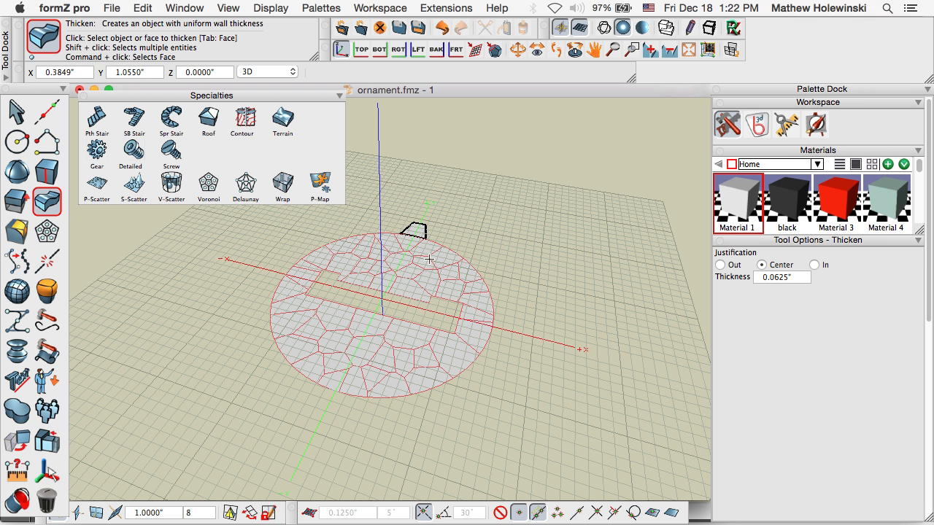
click(722, 265)
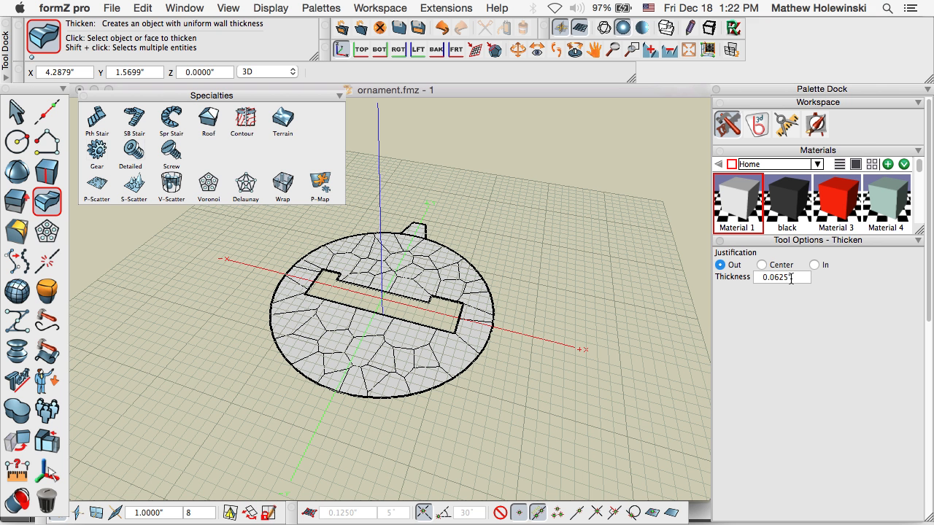
click(791, 278)
text(.25)
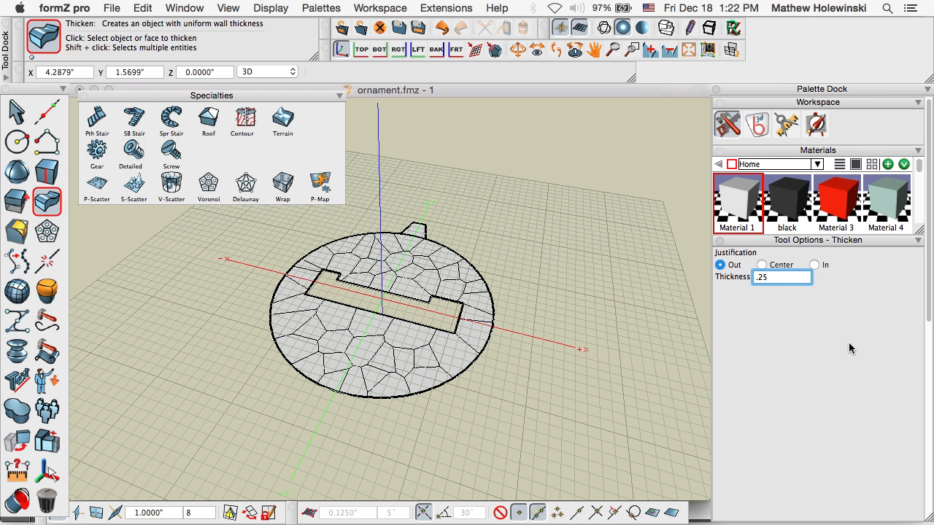
click(422, 275)
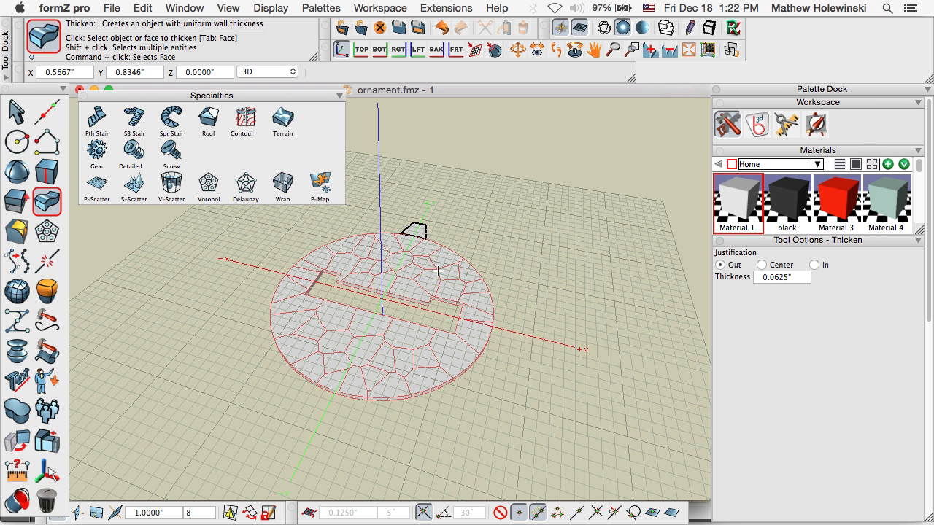
click(814, 265)
mouse_move(598, 383)
middle_down()
mouse_move(578, 359)
mouse_move(593, 377)
middle_up()
click(779, 278)
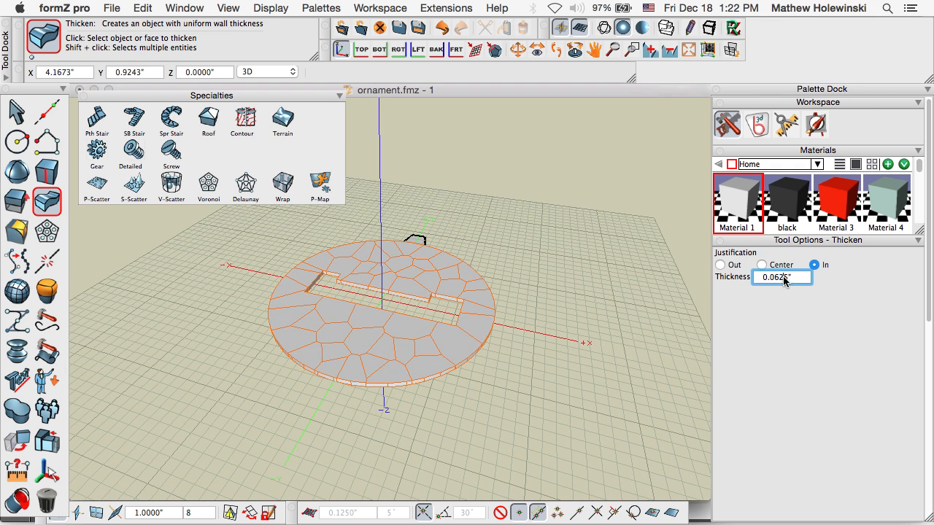
text(.25)
key(Return)
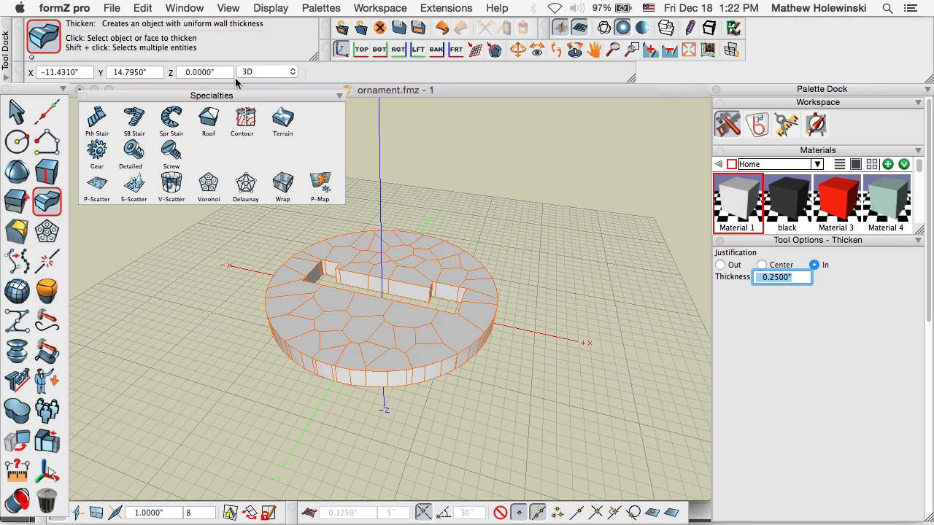
click(17, 112)
Thicken the ornament's small hanging tab by 0.25" with Out justification so it lines up with the disc
middle_drag(513, 362, 503, 379)
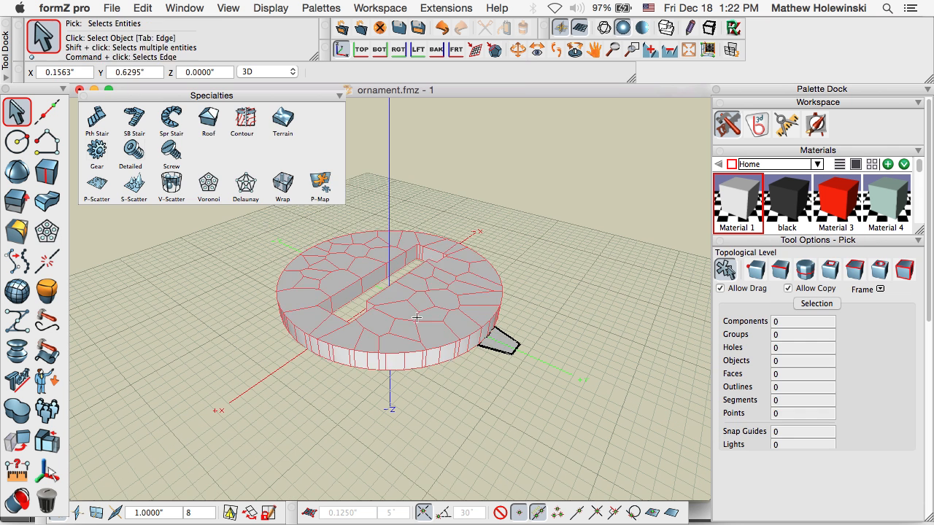
click(48, 202)
click(504, 344)
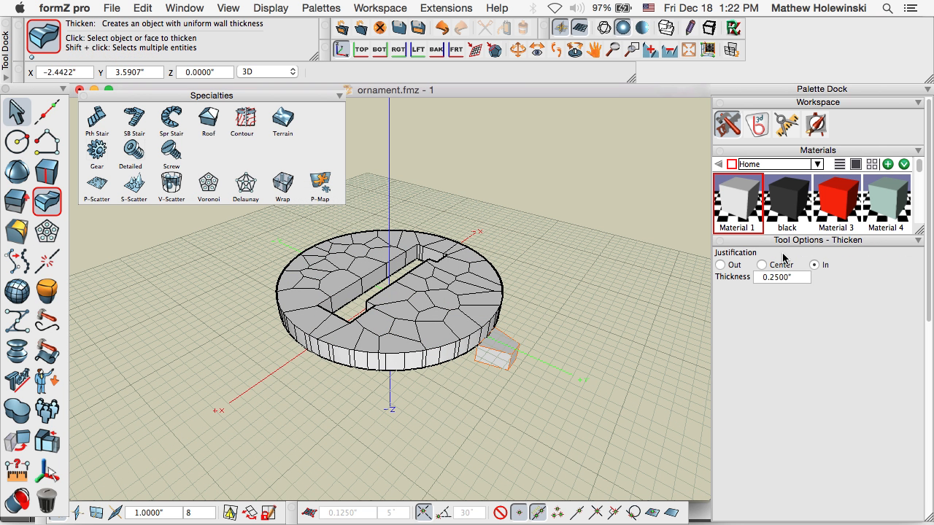
click(720, 265)
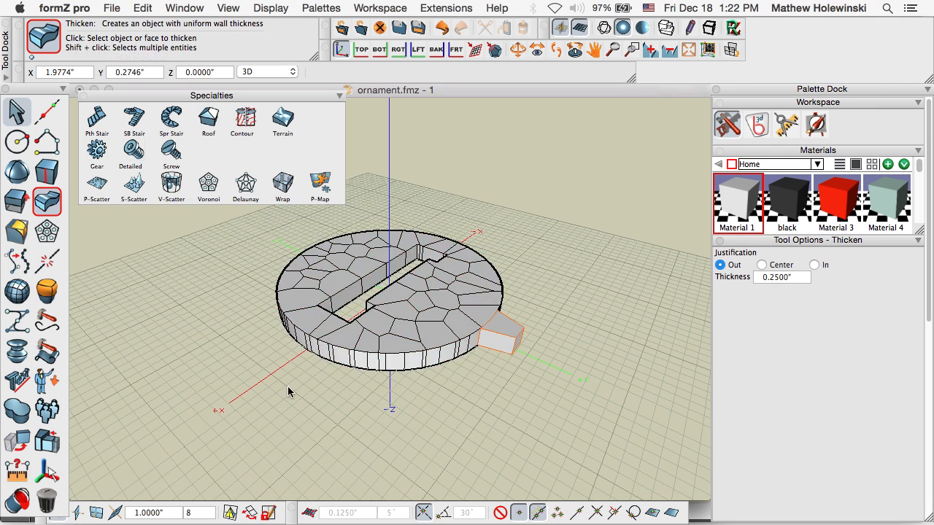
middle_drag(287, 390, 550, 391)
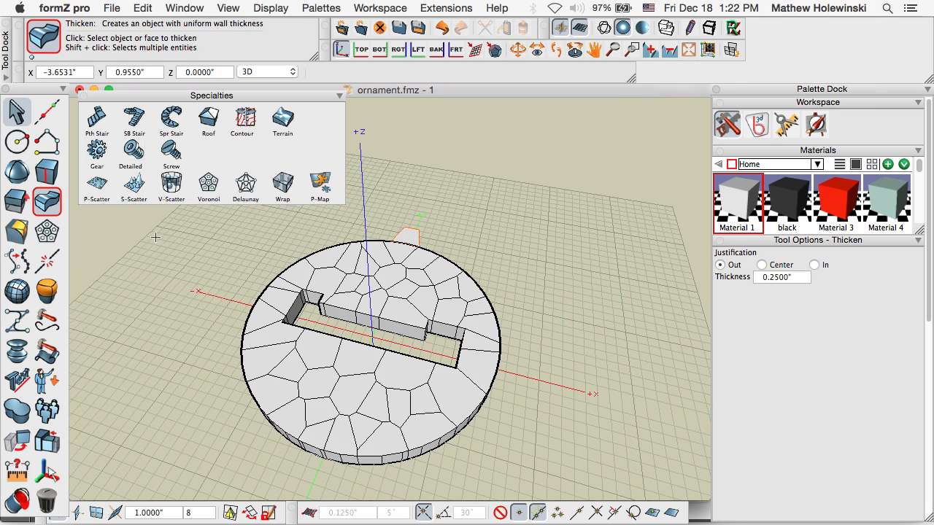
click(18, 411)
click(758, 255)
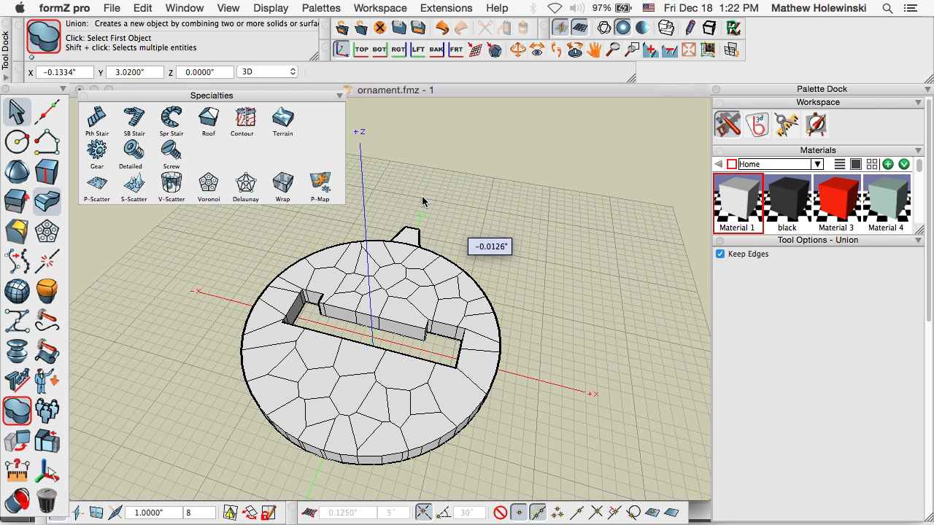
click(721, 255)
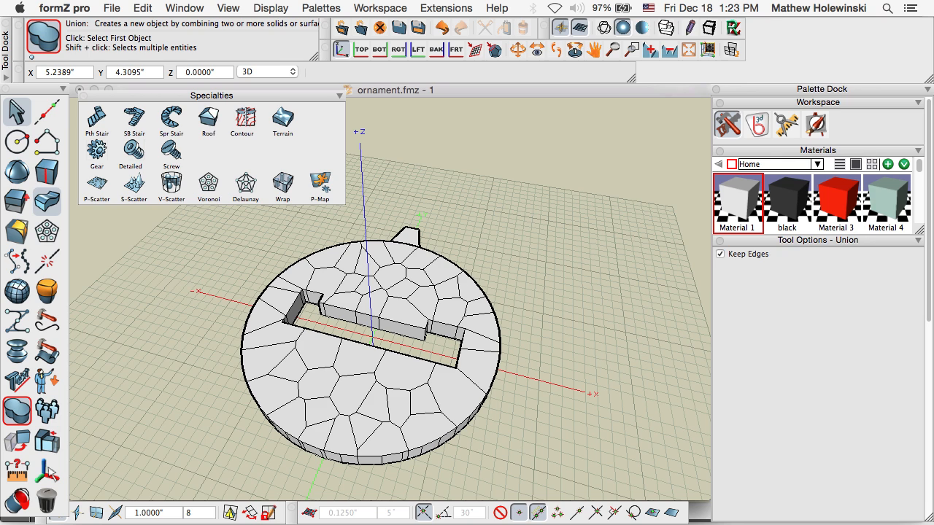
middle_drag(536, 338, 395, 260)
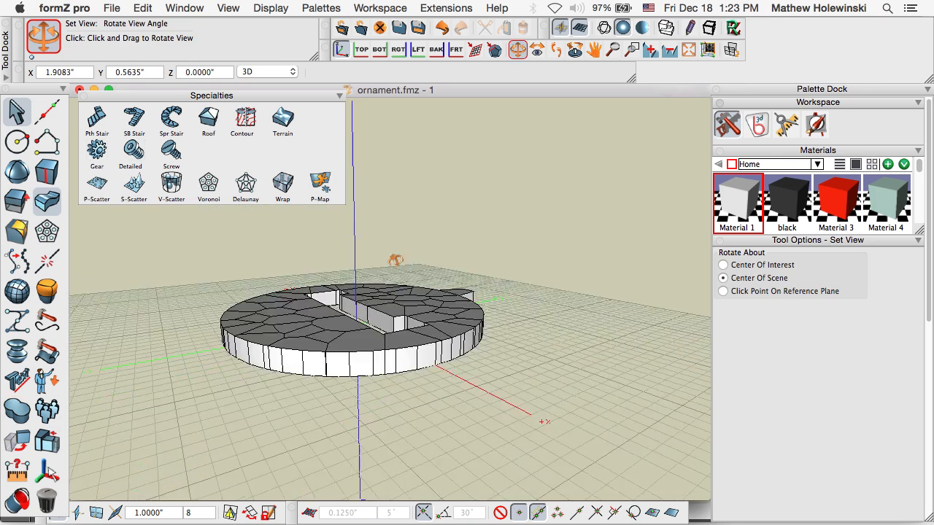
drag(395, 260, 533, 335)
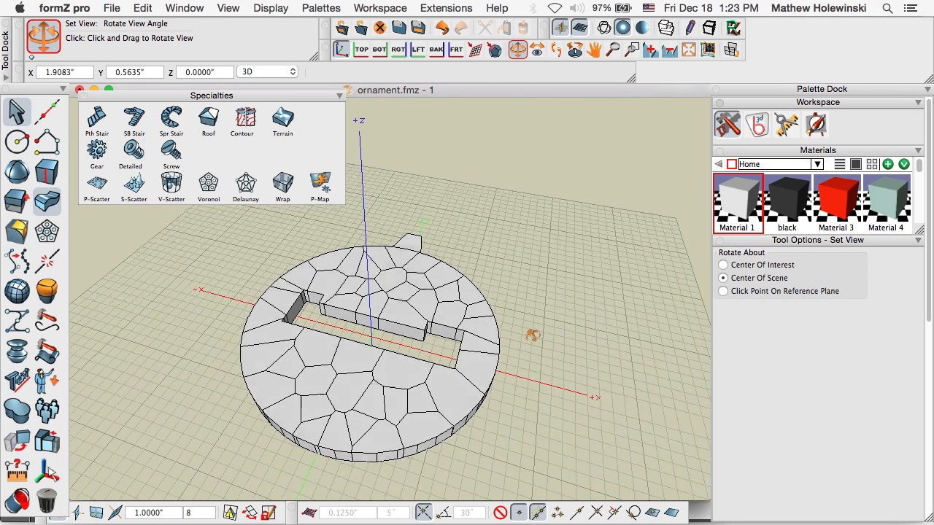
middle_drag(533, 335, 532, 333)
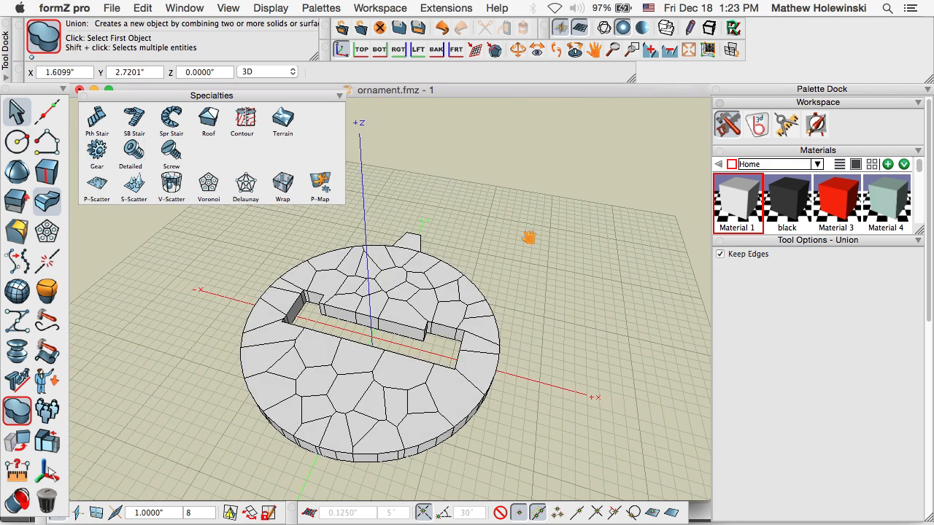
middle_drag(530, 238, 524, 188)
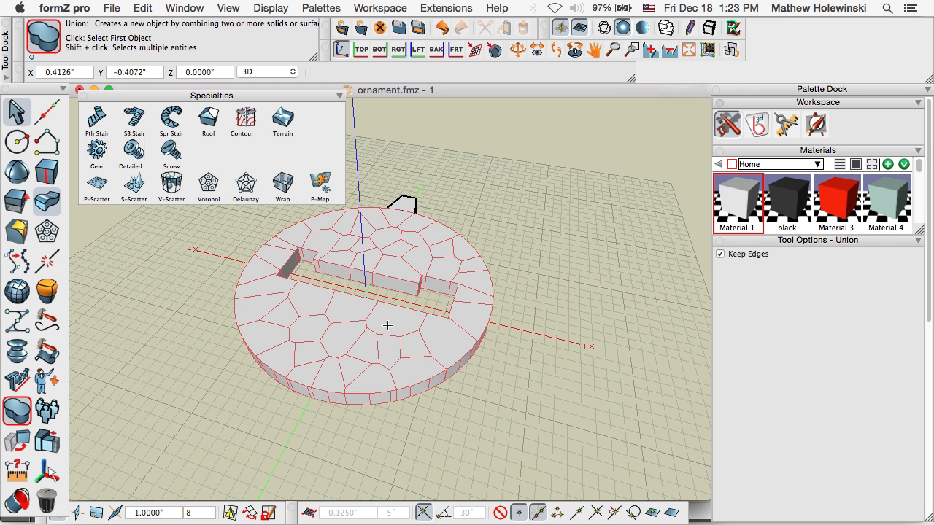
Try to offset the outline of a Voronoi cell beside the text cutout inward, using Offset Outline with Insert and Dynamic
drag(48, 178, 122, 260)
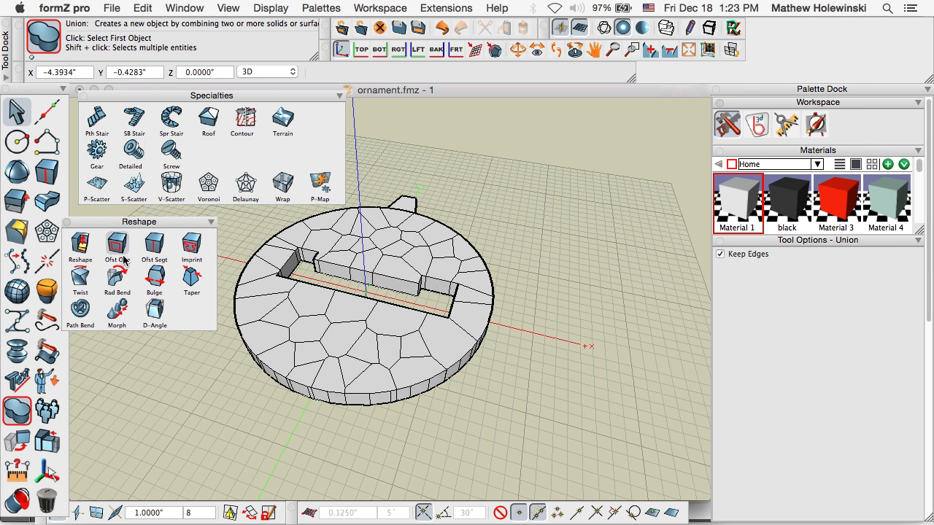
click(121, 250)
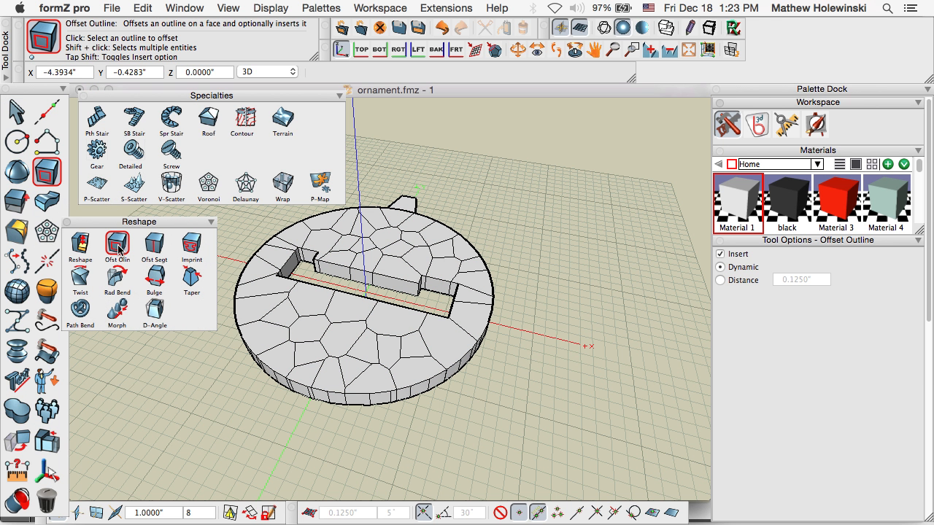
click(721, 280)
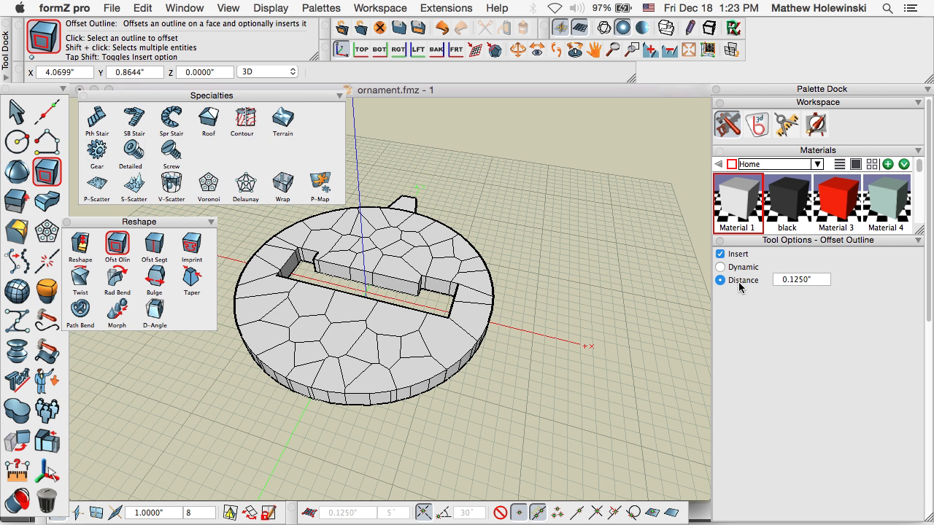
click(720, 267)
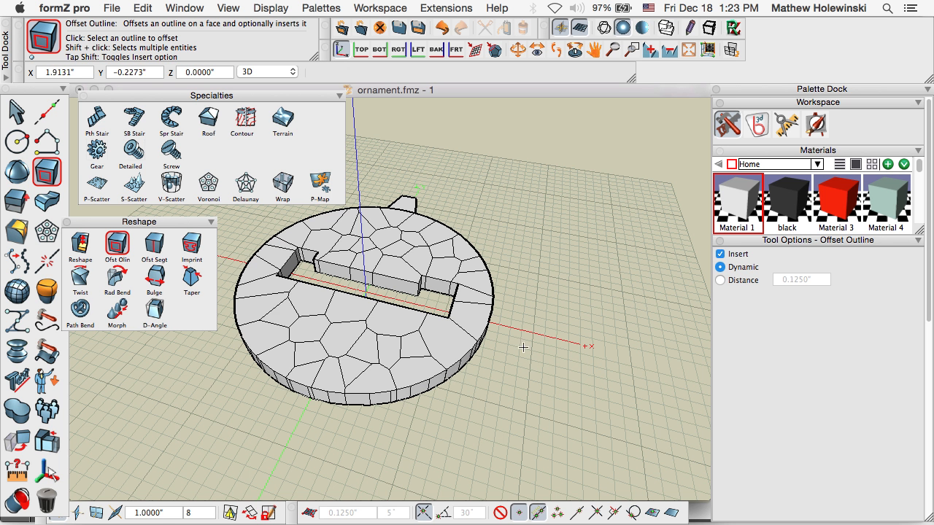
scroll(449, 356, up, 3)
scroll(449, 356, up, 2)
click(443, 325)
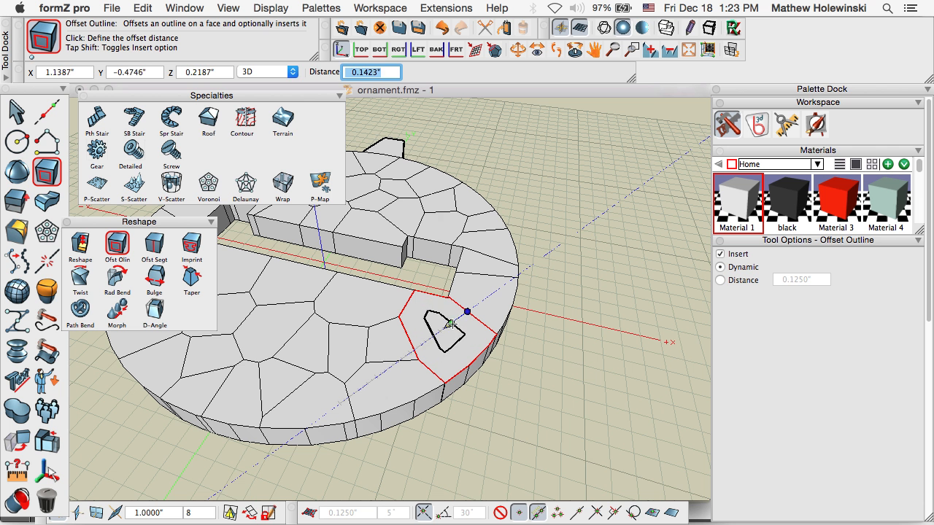
click(456, 319)
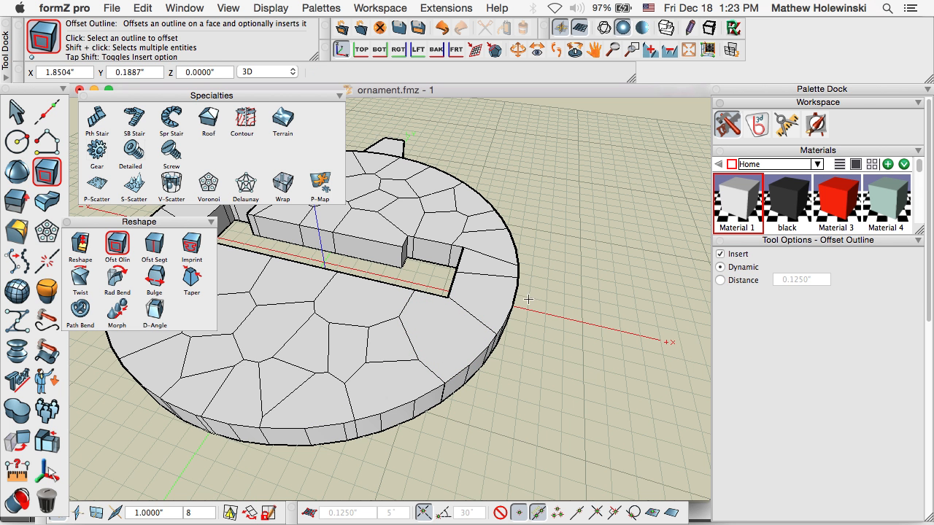
middle_drag(567, 312, 599, 326)
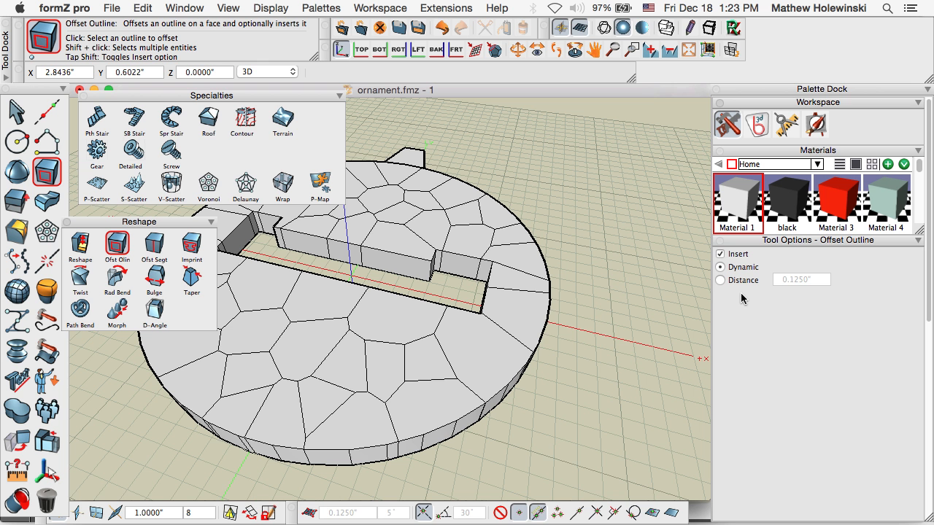
Set Offset Outline to a fixed distance of 0.03125" with Insert and offset the large cell by the text cutout's lower corner
click(721, 280)
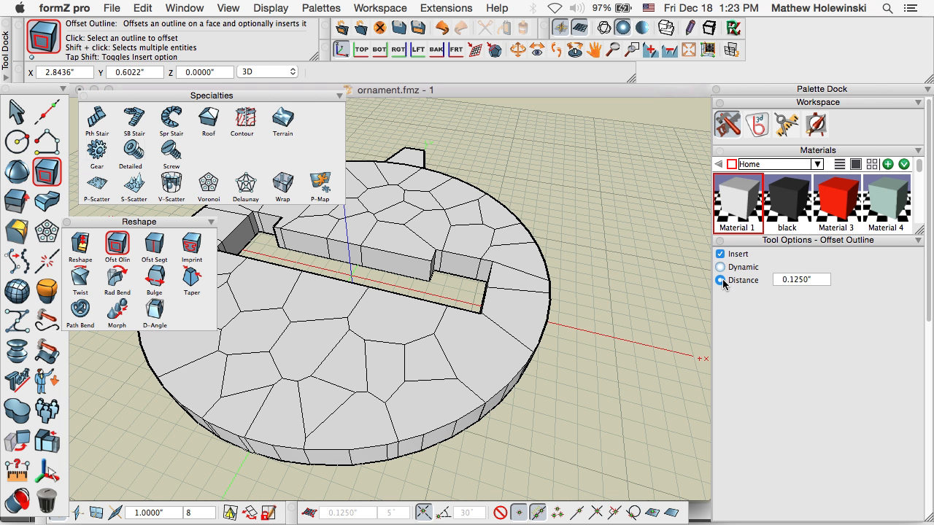
double_click(797, 281)
text(.03)
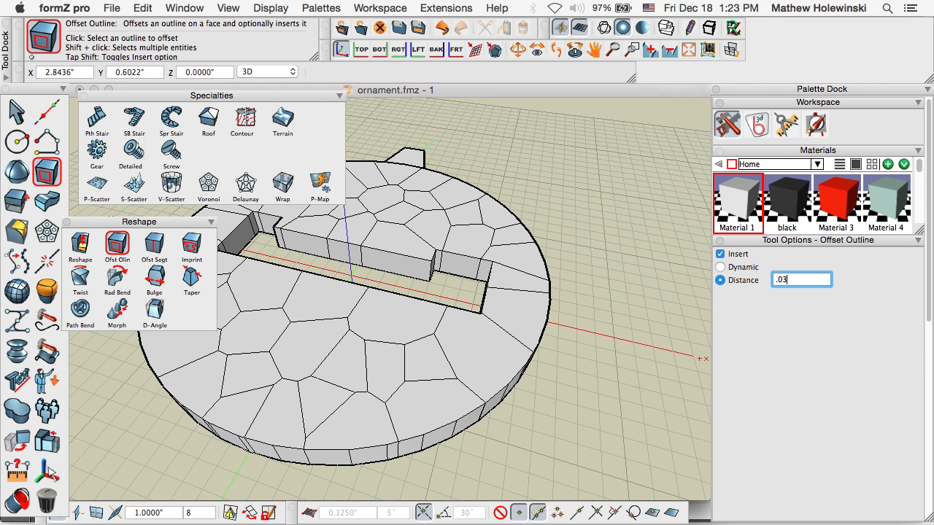
text(125)
key(Return)
middle_drag(631, 305, 614, 325)
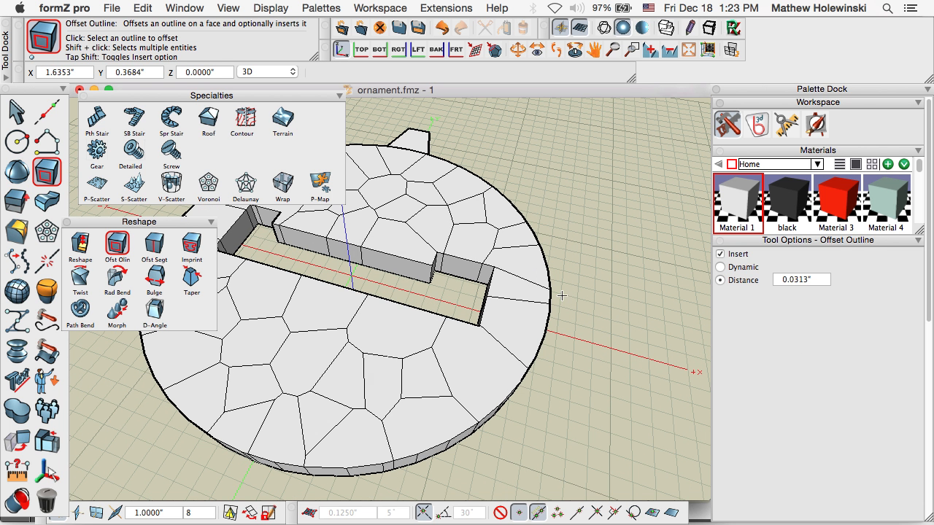
click(473, 352)
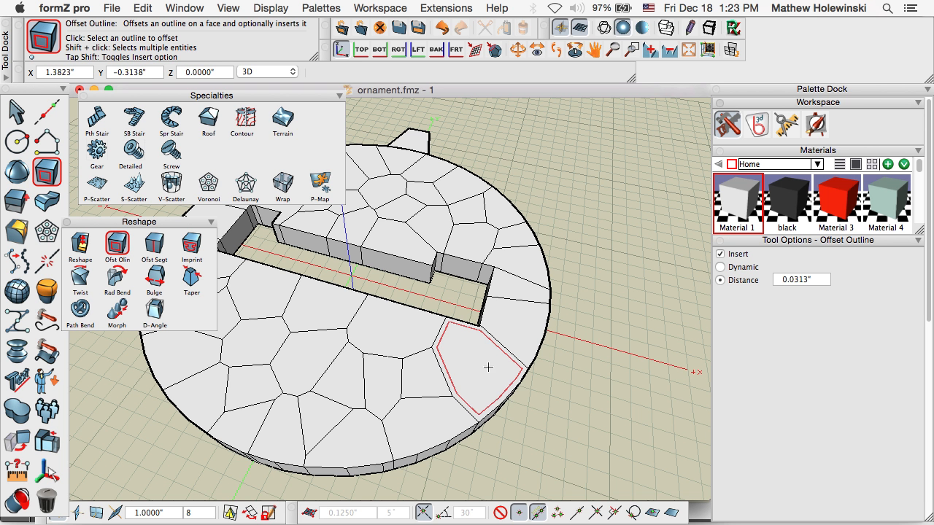
Offset the outlines of the neighbouring Voronoi cells below the text cutout inward by the same distance
click(410, 334)
click(420, 373)
click(424, 419)
click(381, 385)
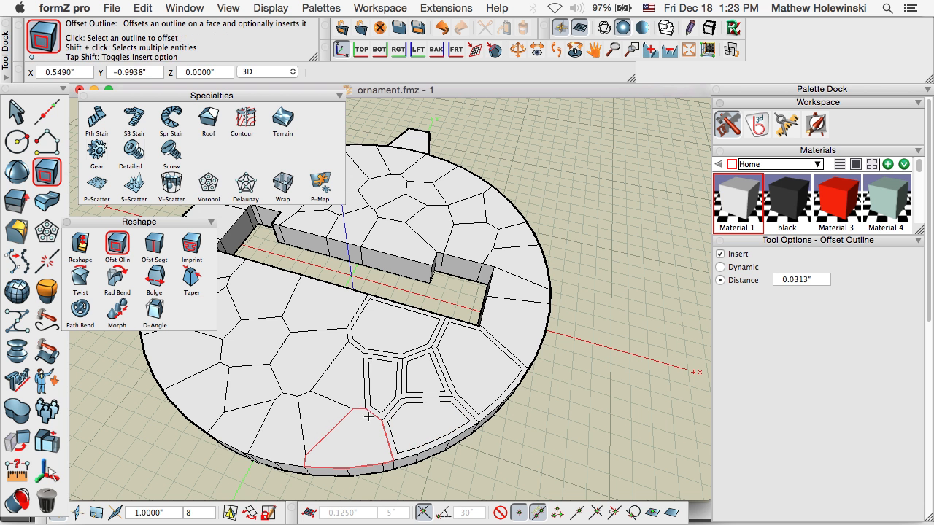
click(343, 436)
click(345, 387)
click(323, 303)
Offset the outlines of all remaining Voronoi cells on the disc's face, working from the cutout's end around the upper half
click(519, 332)
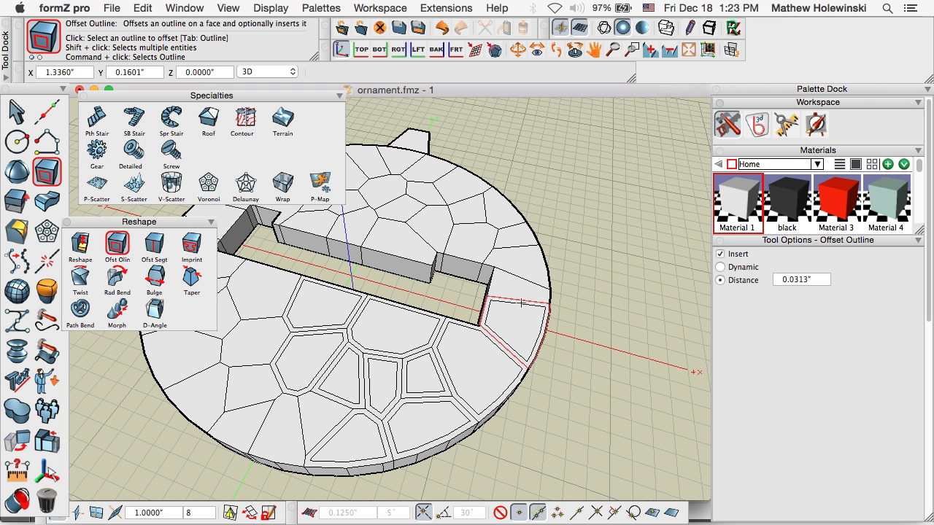
click(521, 286)
click(527, 254)
click(523, 240)
click(478, 239)
click(505, 211)
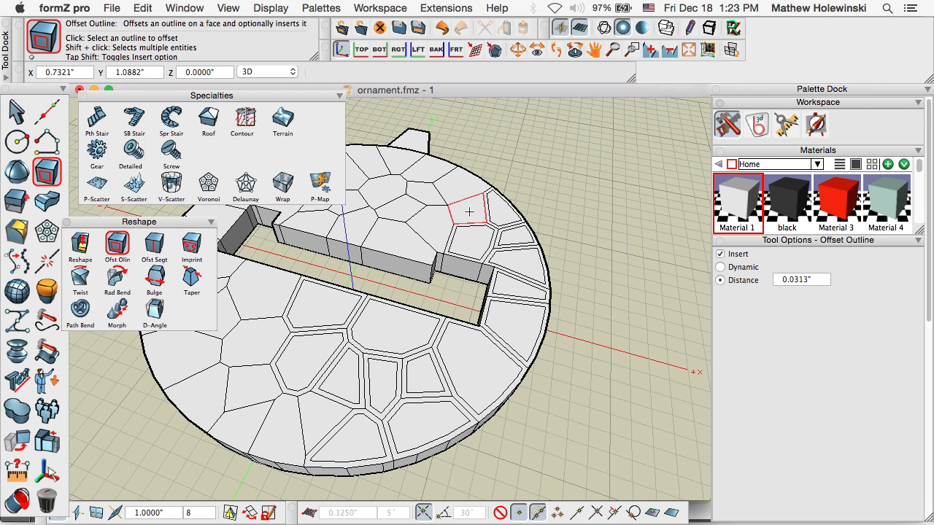
click(469, 210)
click(457, 182)
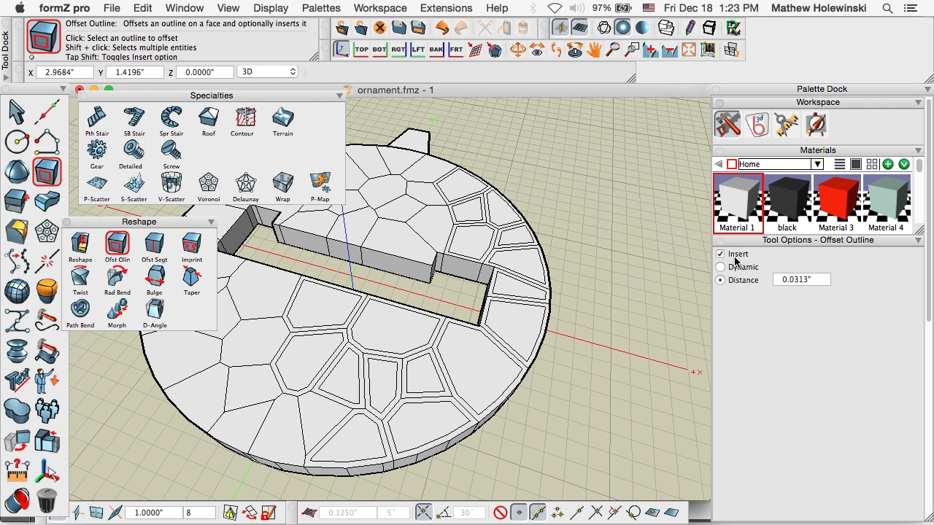
click(477, 351)
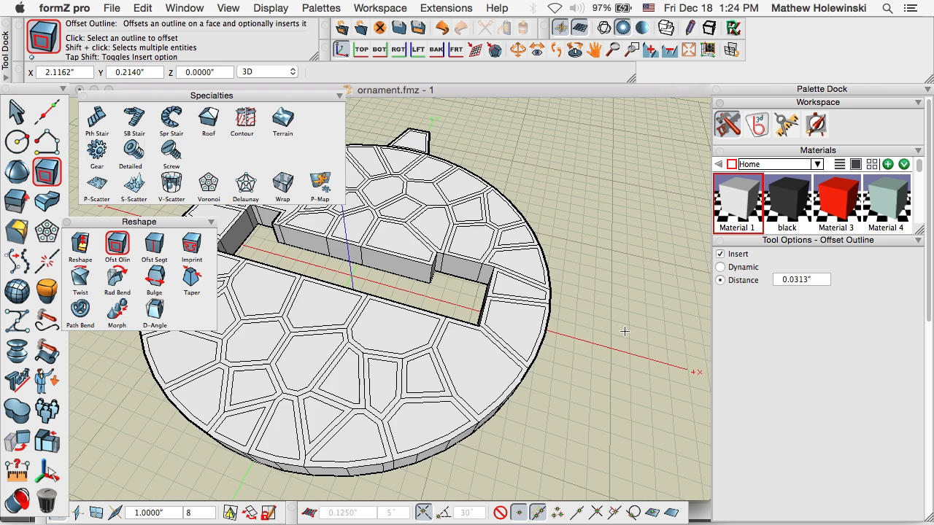
Push the inner faces of two cells below the text cutout through the disc using Reshape, Perpendicular To Surface, with Keep Edges
middle_drag(624, 331, 617, 363)
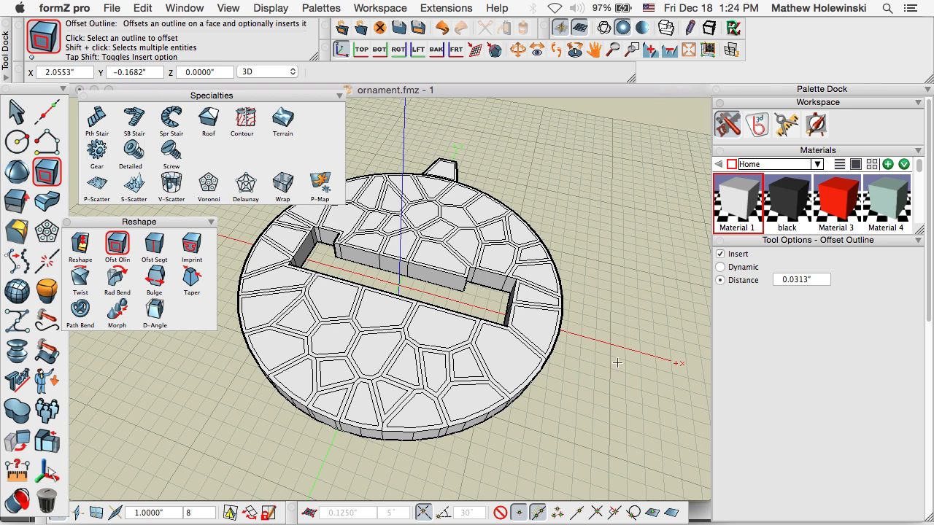
click(82, 96)
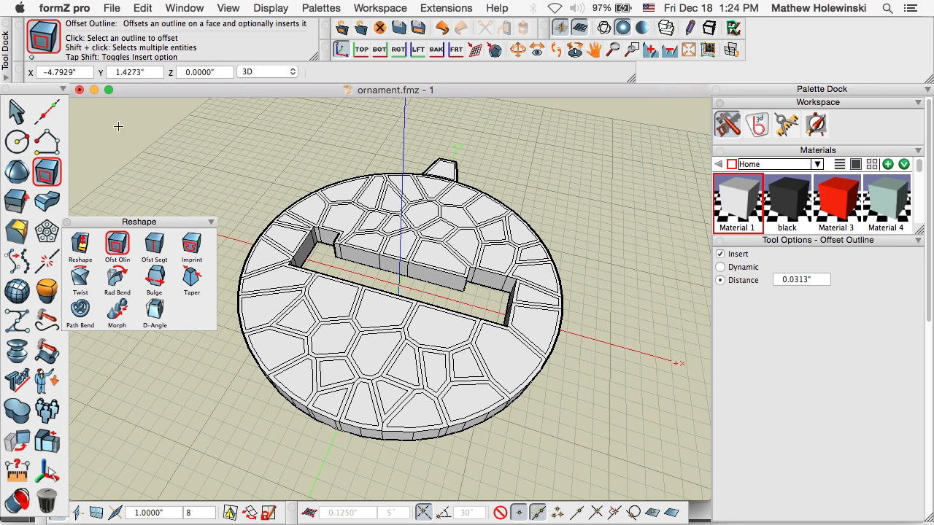
scroll(581, 395, down, 3)
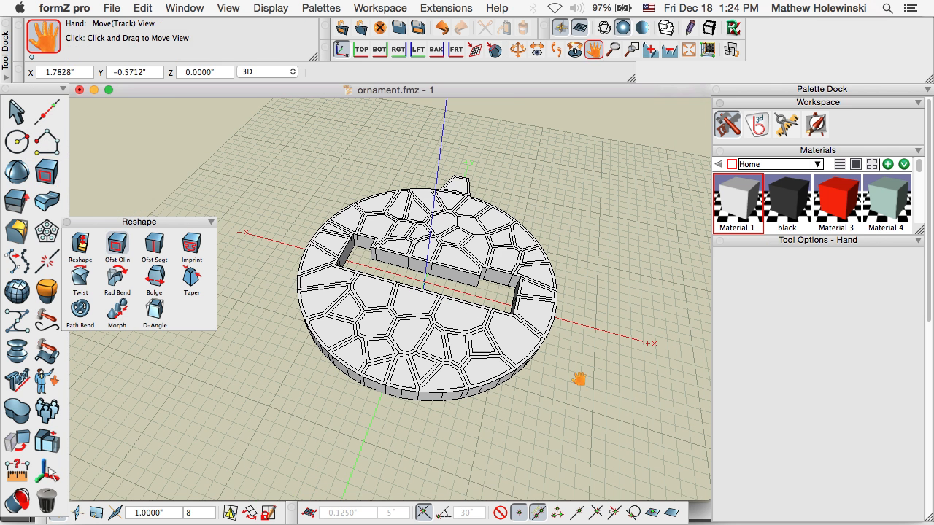
drag(81, 244, 91, 184)
click(89, 183)
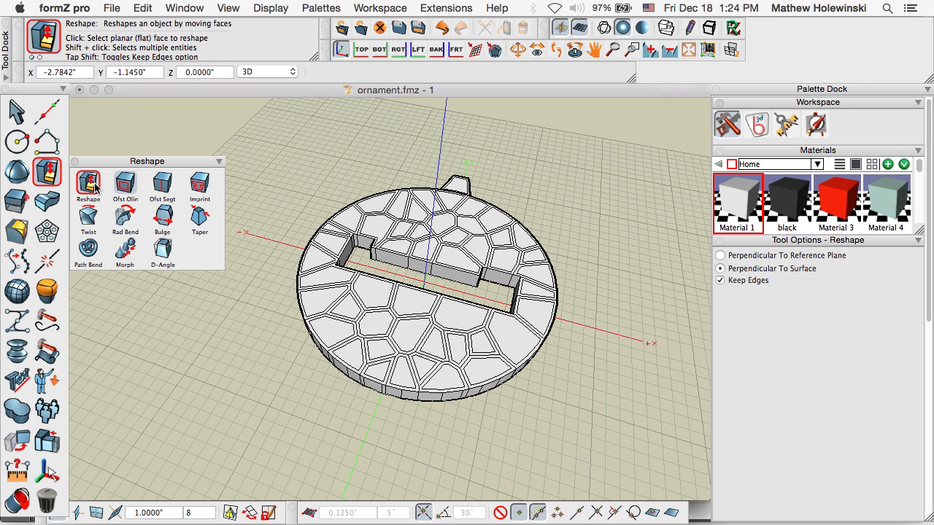
scroll(509, 335, up, 2)
click(509, 332)
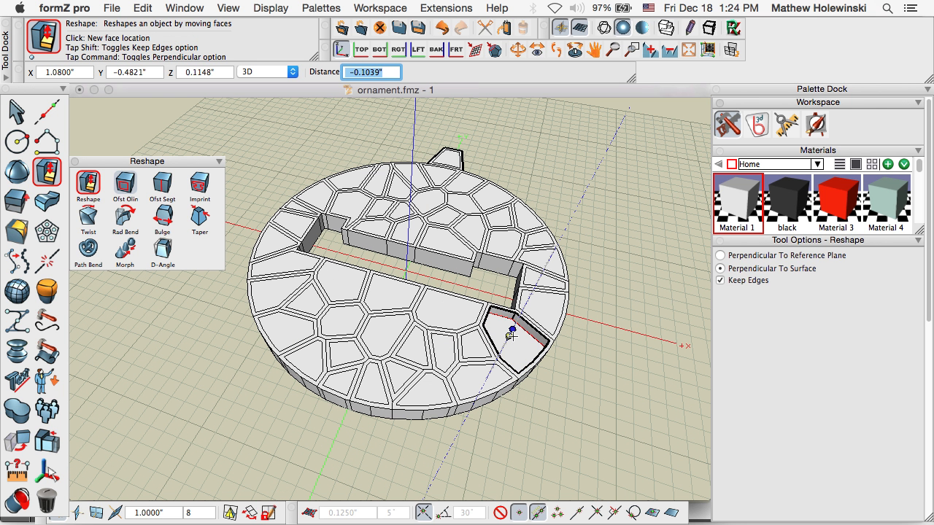
click(482, 459)
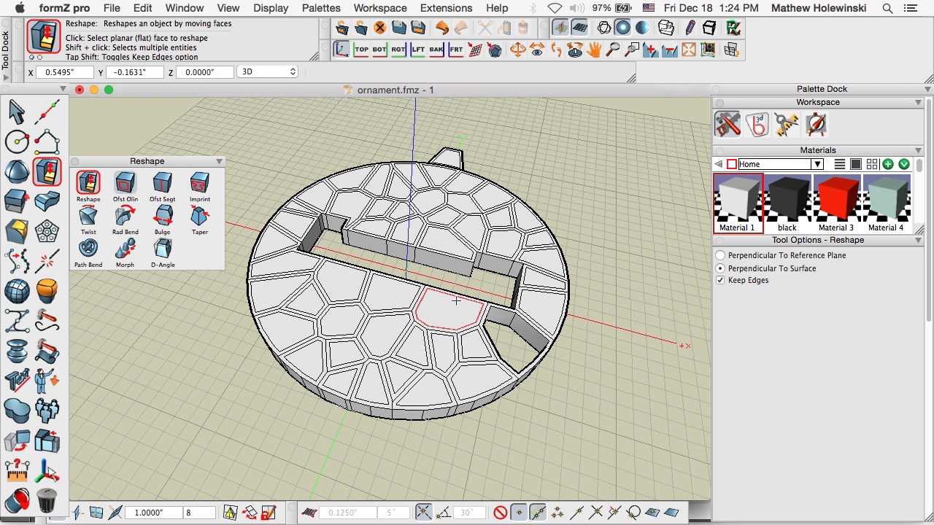
click(453, 312)
click(522, 457)
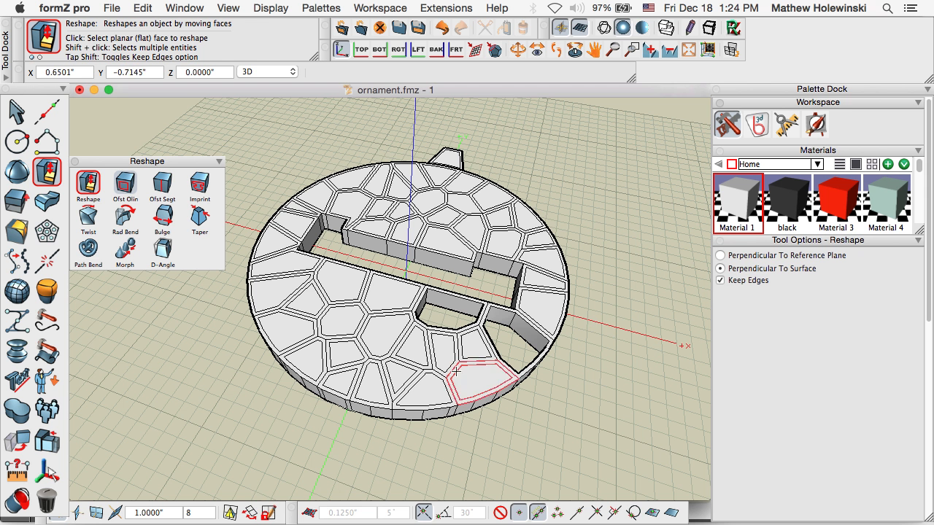
Select ten more inner cell faces below the cutout together and push them through the disc in one Reshape operation
middle_drag(588, 384, 483, 359)
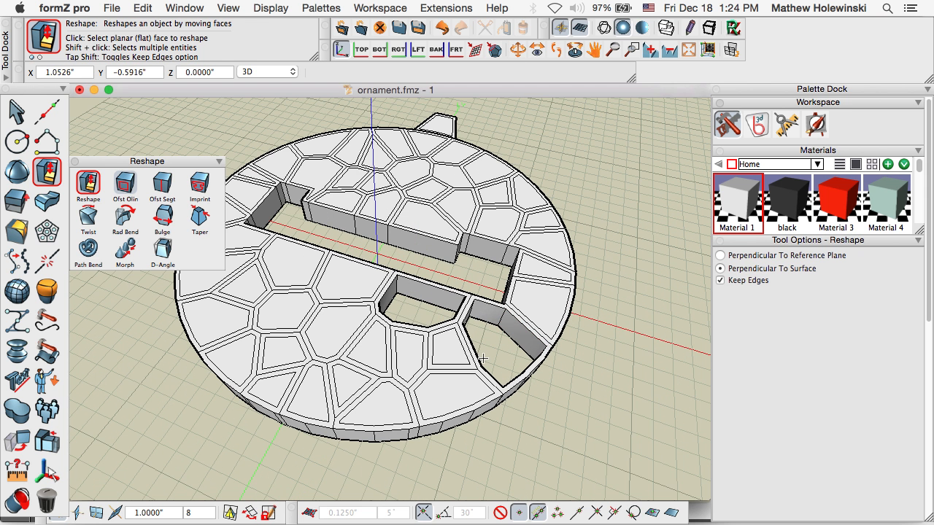
shift+click(445, 340)
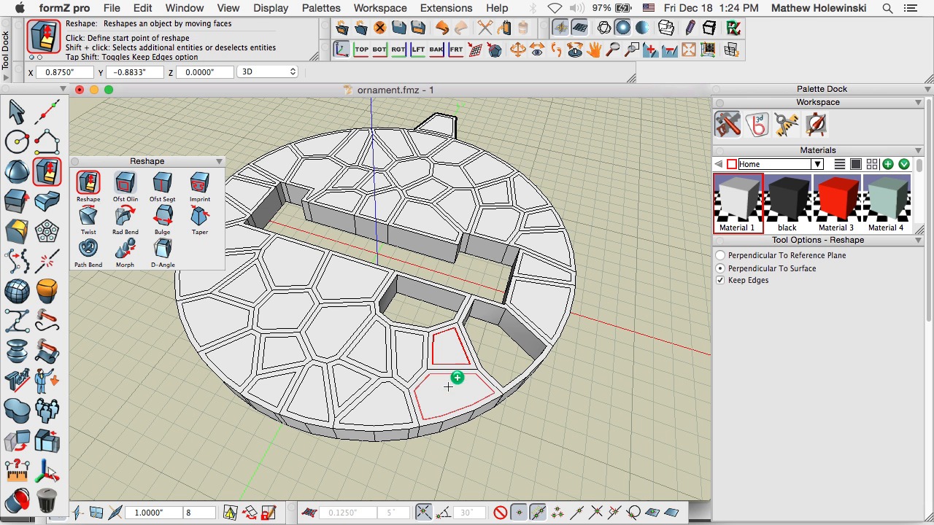
shift+click(453, 385)
shift+click(409, 350)
shift+click(388, 396)
shift+click(375, 335)
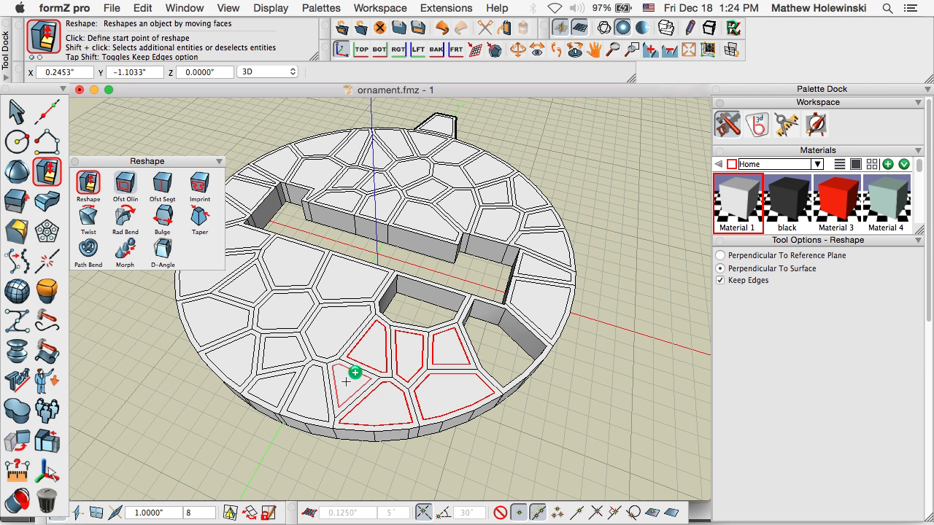
shift+click(332, 329)
shift+click(345, 278)
shift+click(290, 263)
shift+click(286, 307)
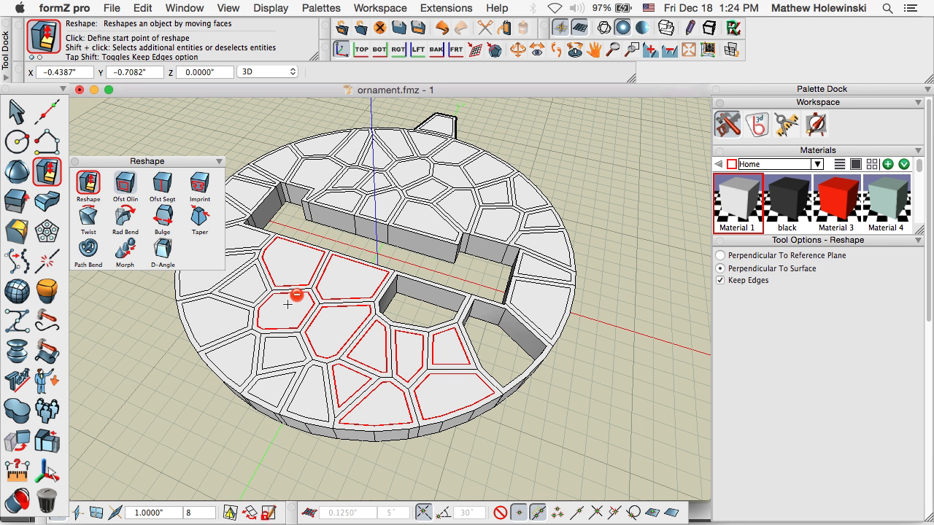
click(350, 277)
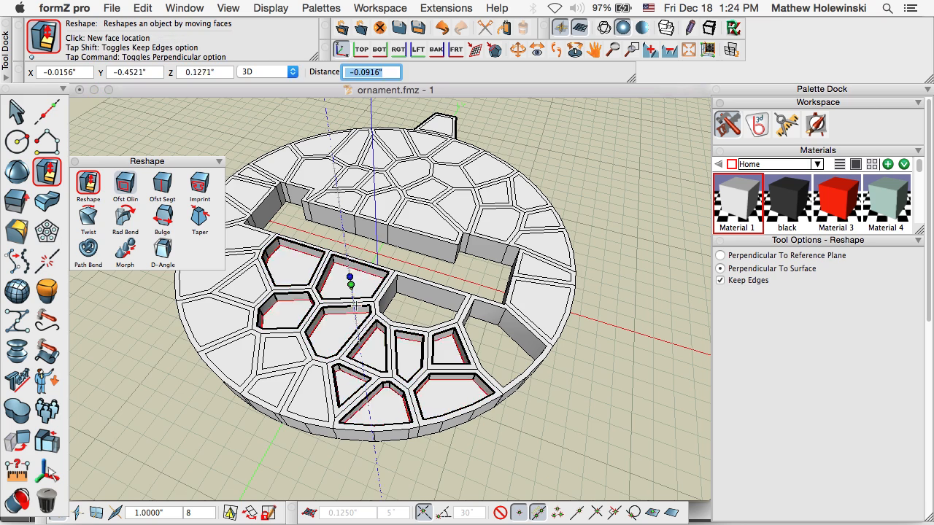
click(540, 432)
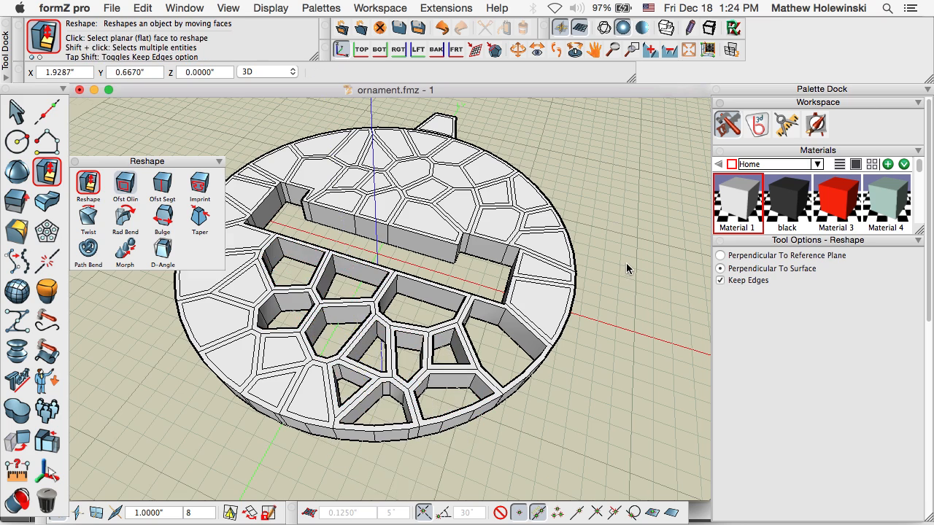
Convert the perforated ornament disc into a smooth subdivision object with 2 iterations and clear the selection
middle_drag(627, 264, 660, 266)
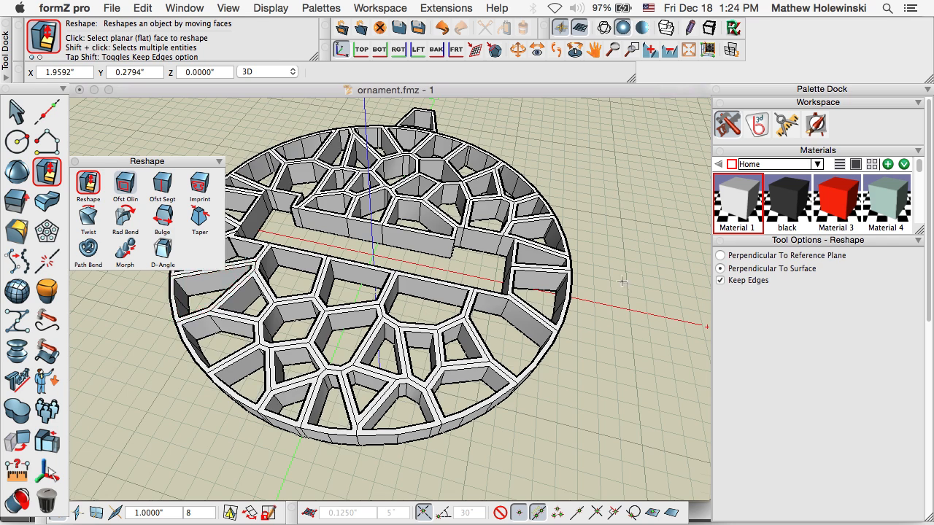
mouse_move(626, 284)
middle_down()
mouse_move(627, 321)
mouse_move(625, 292)
middle_up()
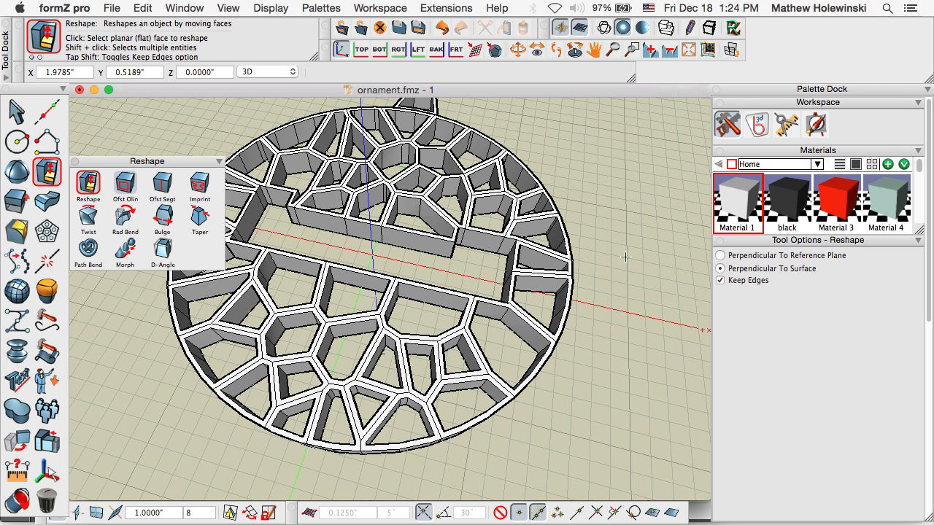
shift+middle_drag(630, 270, 621, 286)
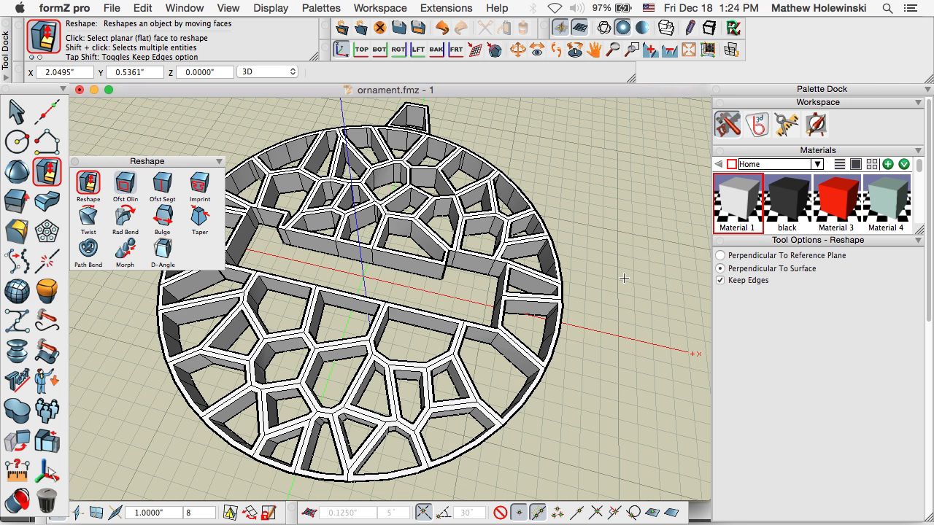
scroll(623, 274, down, 3)
middle_drag(624, 273, 623, 264)
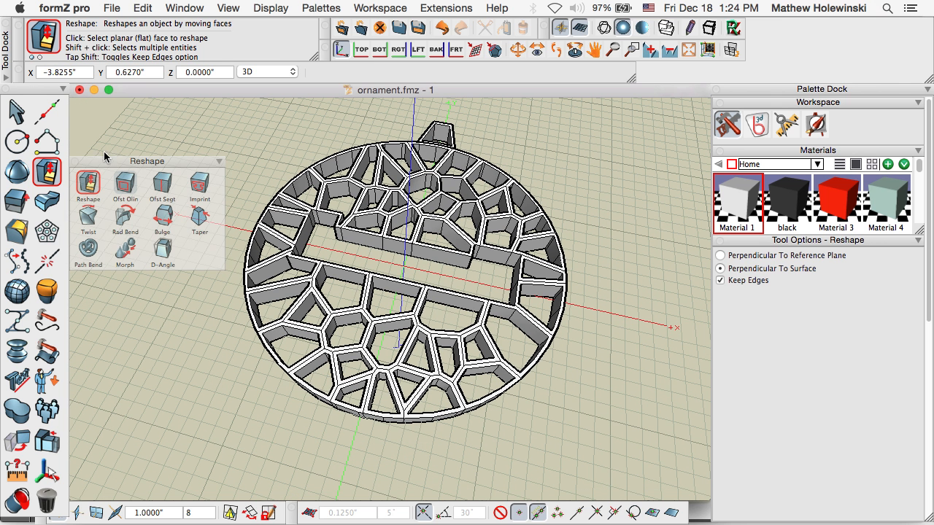
mouse_move(16, 286)
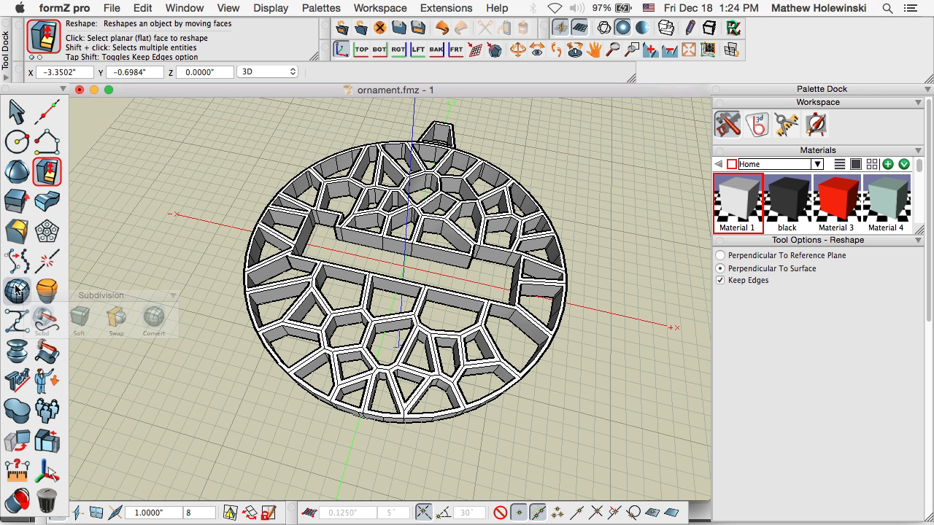
drag(58, 297, 63, 268)
click(55, 293)
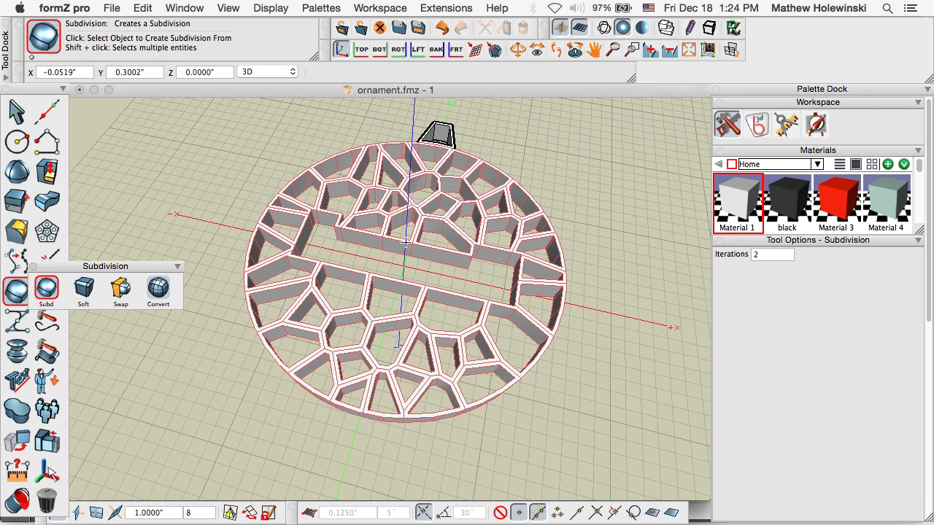
click(311, 273)
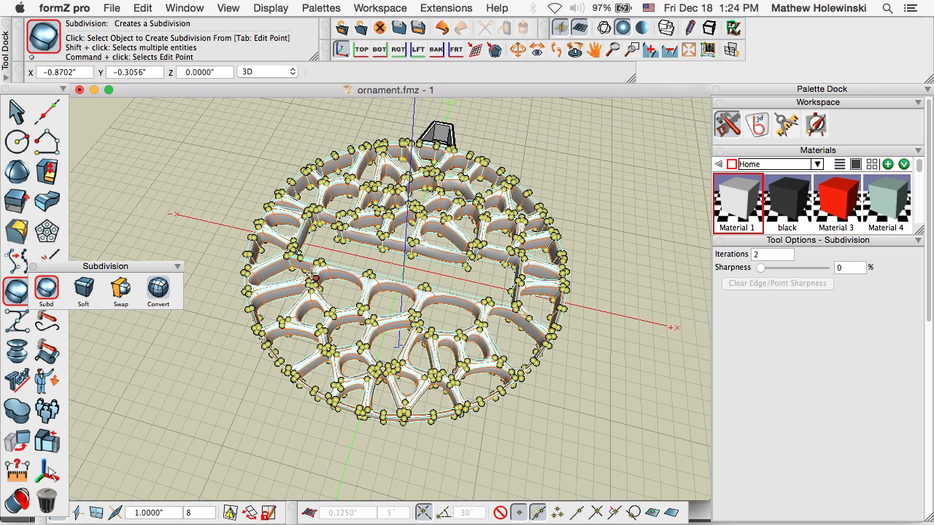
click(19, 113)
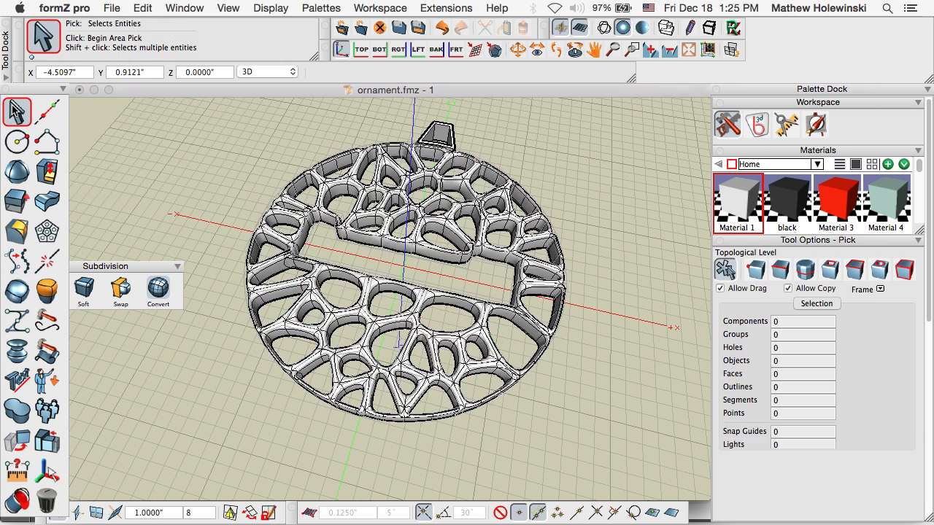
Inspect the smoothed ornament and open the disc's subdivision control points and edges for editing
mouse_move(585, 395)
middle_down()
mouse_move(575, 442)
mouse_move(593, 397)
middle_up()
scroll(406, 267, up, 5)
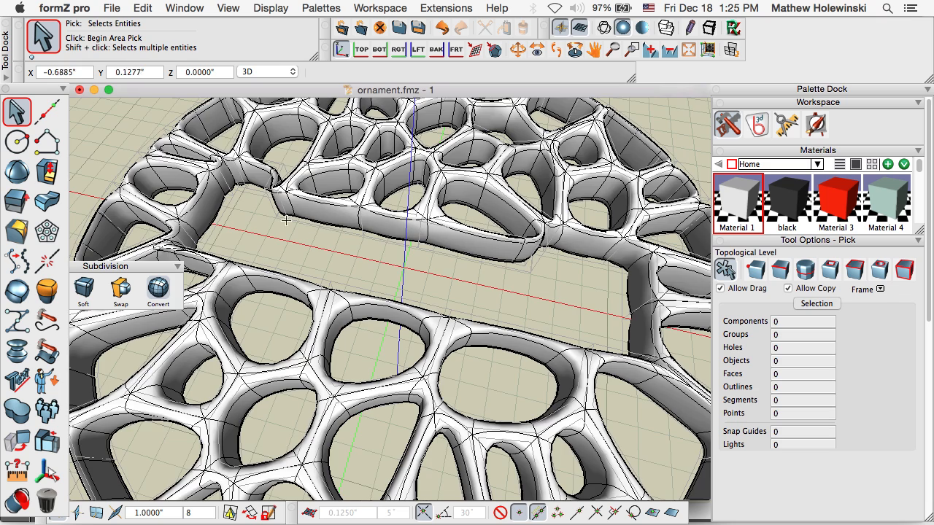
scroll(364, 239, down, 5)
scroll(401, 258, up, 3)
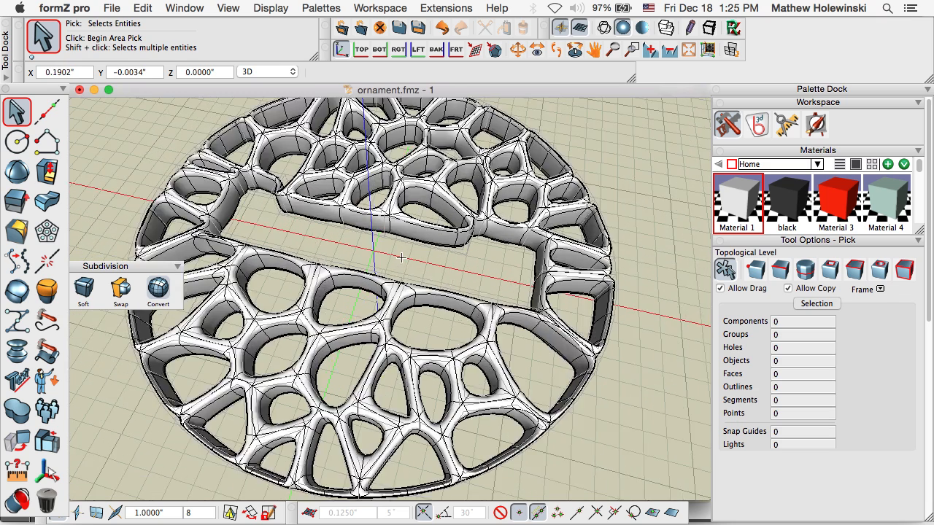
click(18, 292)
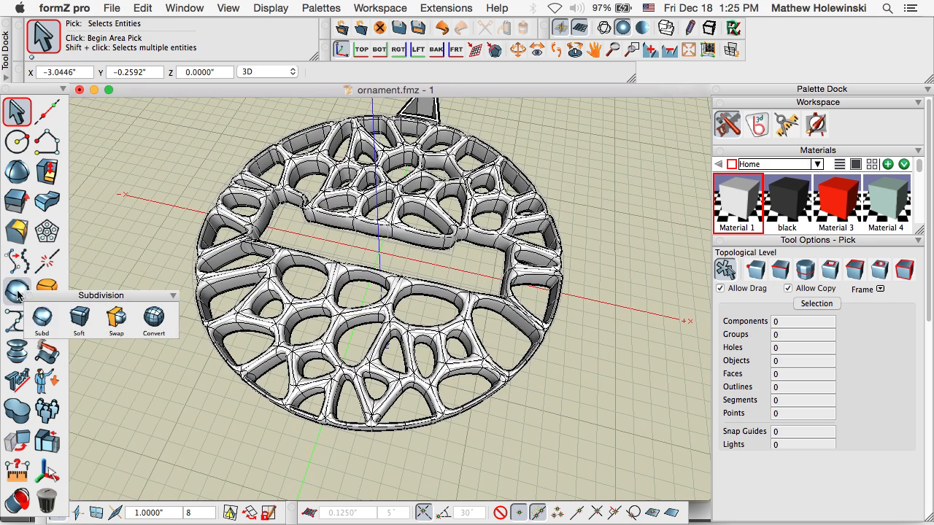
click(17, 292)
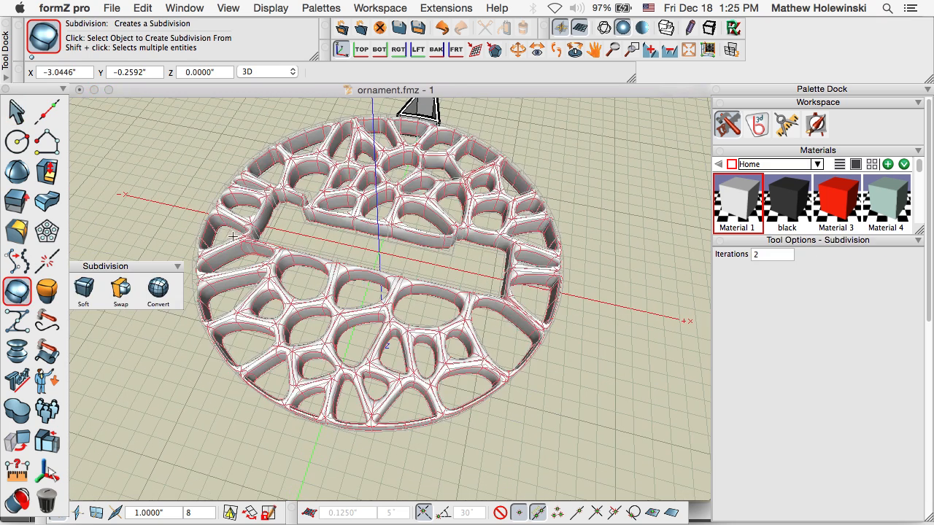
click(363, 219)
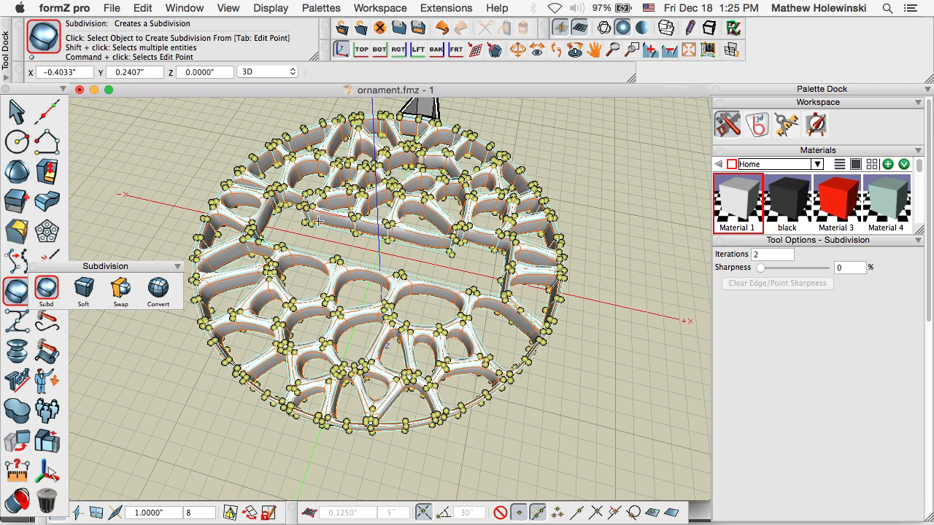
Set the sharpness to 100% on the three inner wall faces along the upper middle stretch of the text cutout
scroll(327, 236, up, 5)
scroll(327, 236, up, 2)
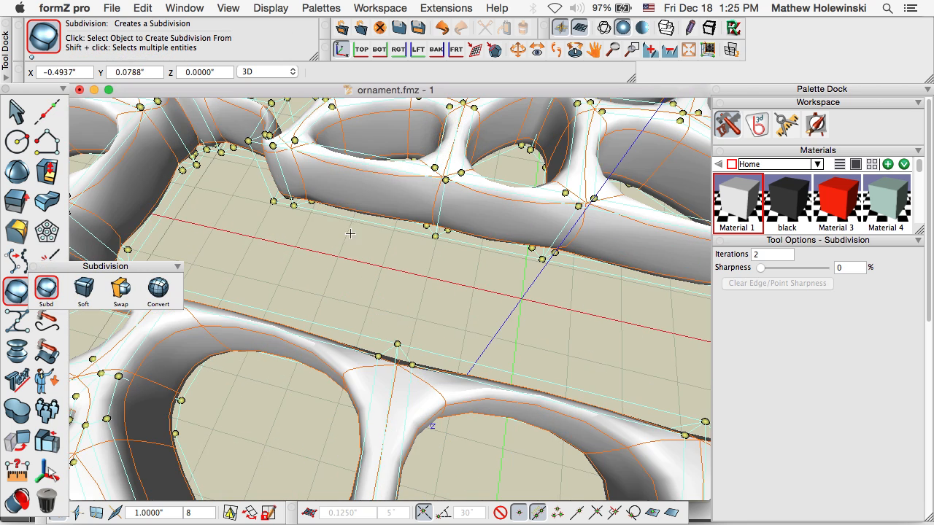
click(356, 192)
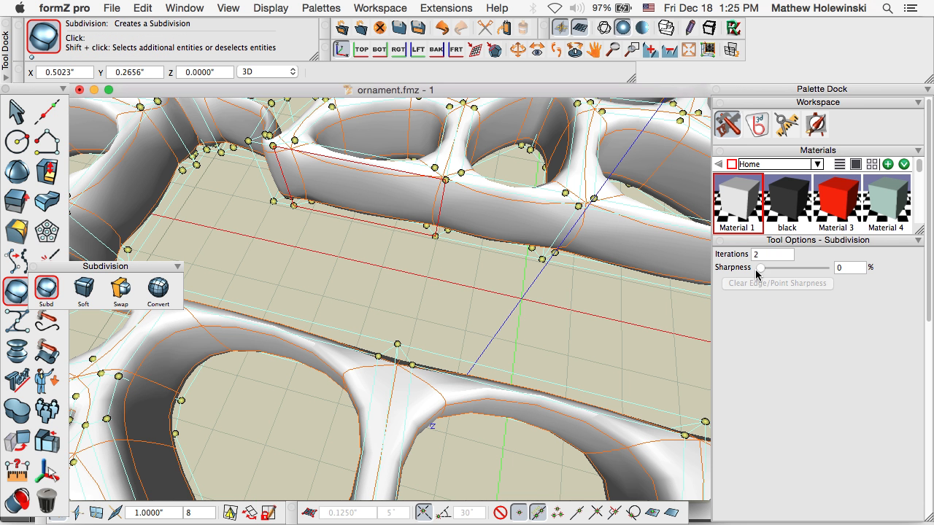
drag(763, 273, 846, 281)
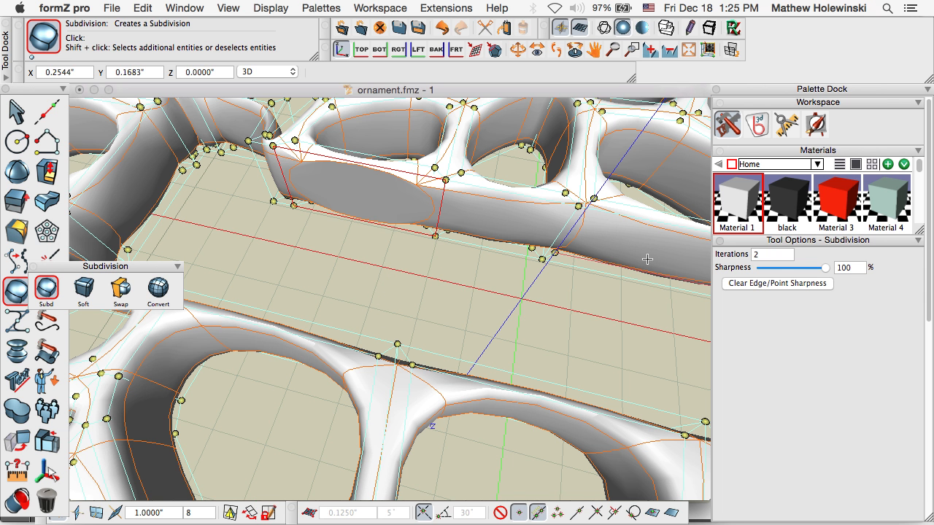
click(509, 230)
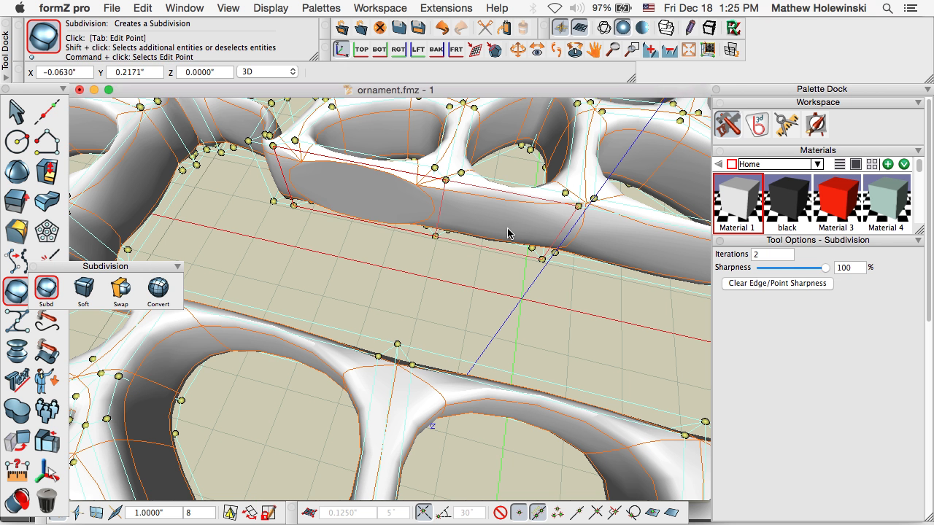
drag(762, 268, 870, 275)
middle_drag(482, 296, 365, 290)
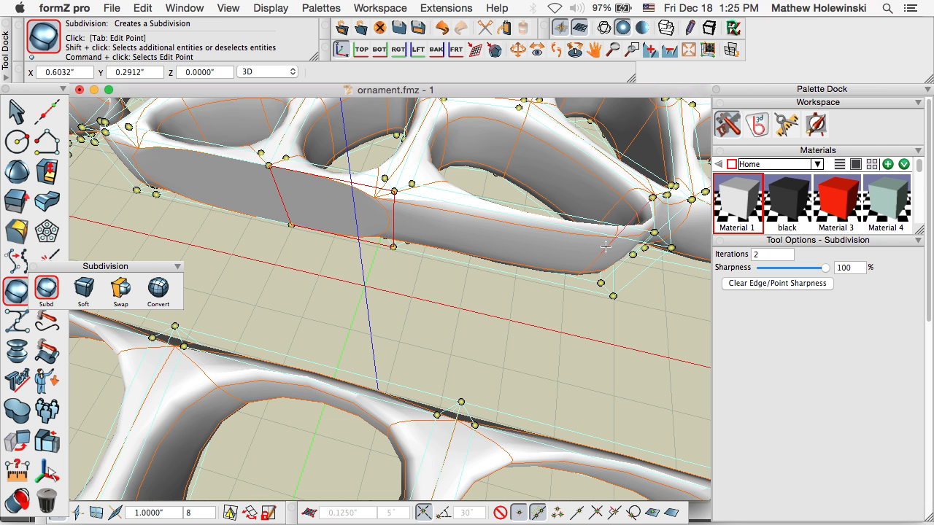
click(577, 249)
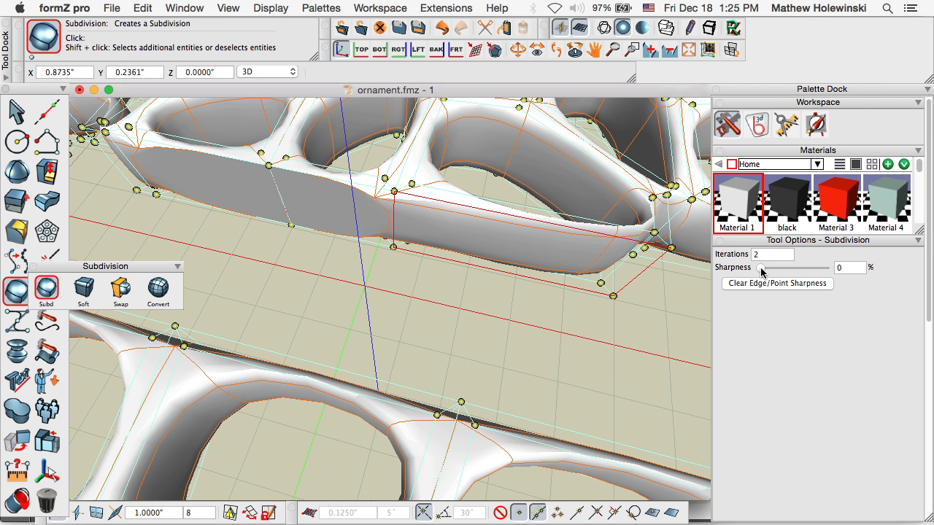
drag(760, 267, 885, 284)
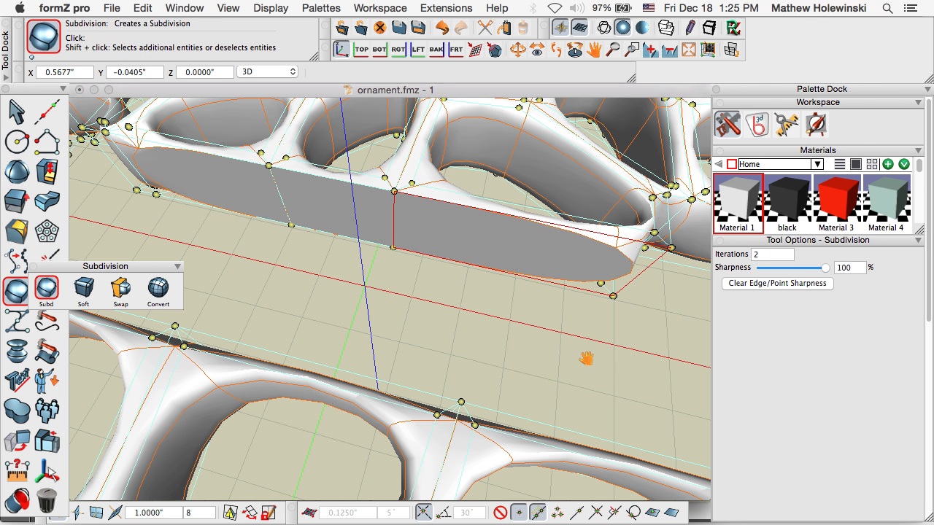
Set the sharpness to 100% on the faces of the cutout's opposite straight wall together, and leave subdivision editing
middle_drag(588, 359, 407, 353)
middle_drag(347, 349, 613, 352)
middle_drag(393, 365, 489, 381)
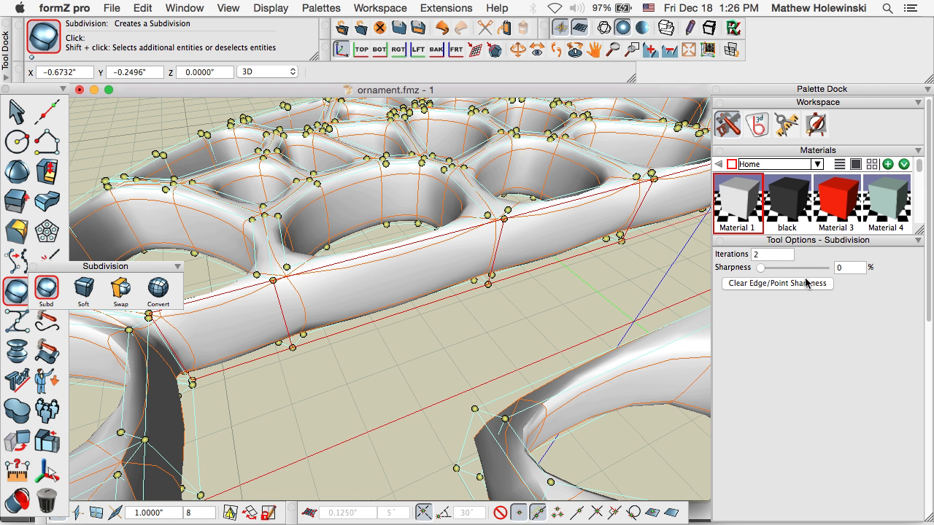
drag(762, 270, 843, 281)
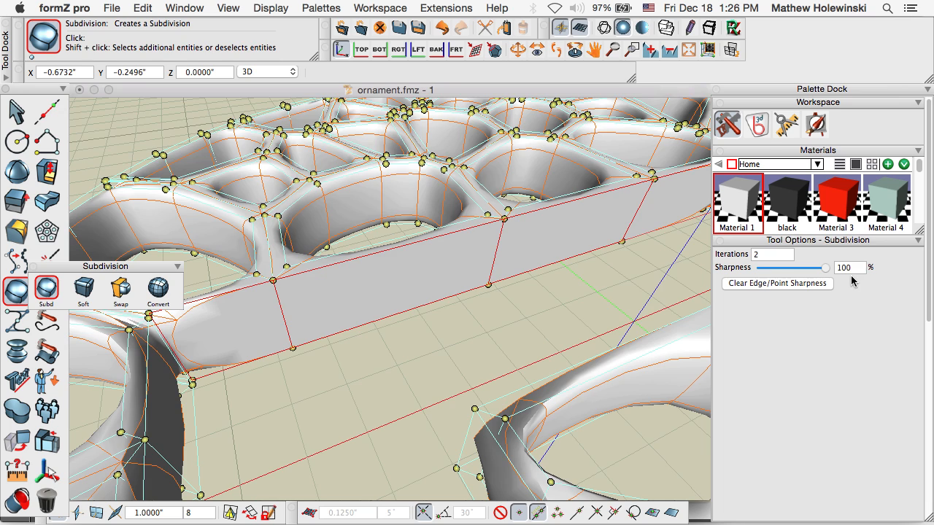
scroll(322, 368, down, 5)
middle_drag(381, 363, 398, 327)
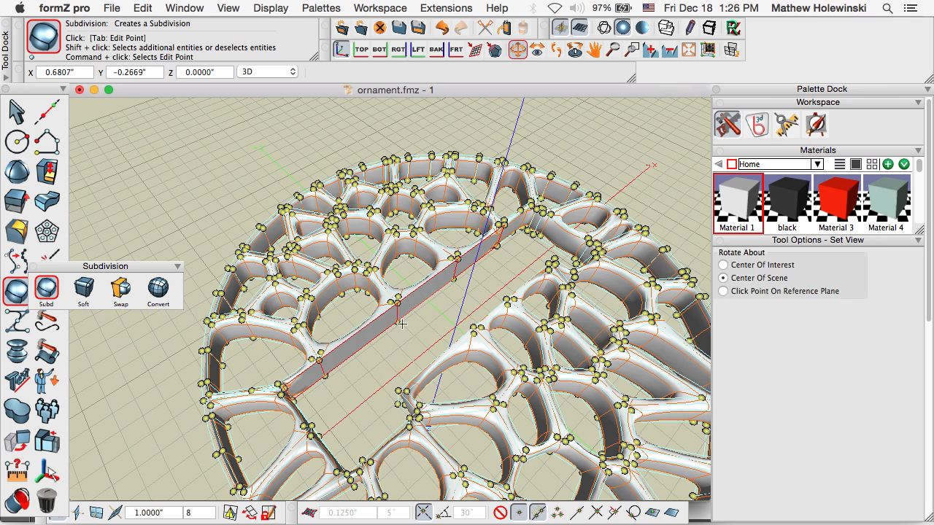
click(16, 111)
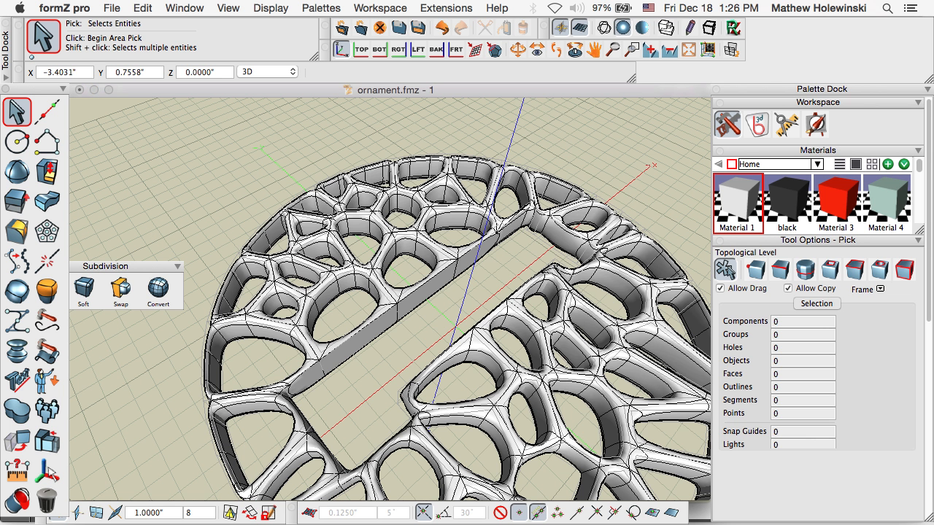
Examine the sharpened cutout walls and the fit of the form Z lettering and frame from several angles
middle_drag(382, 333, 678, 380)
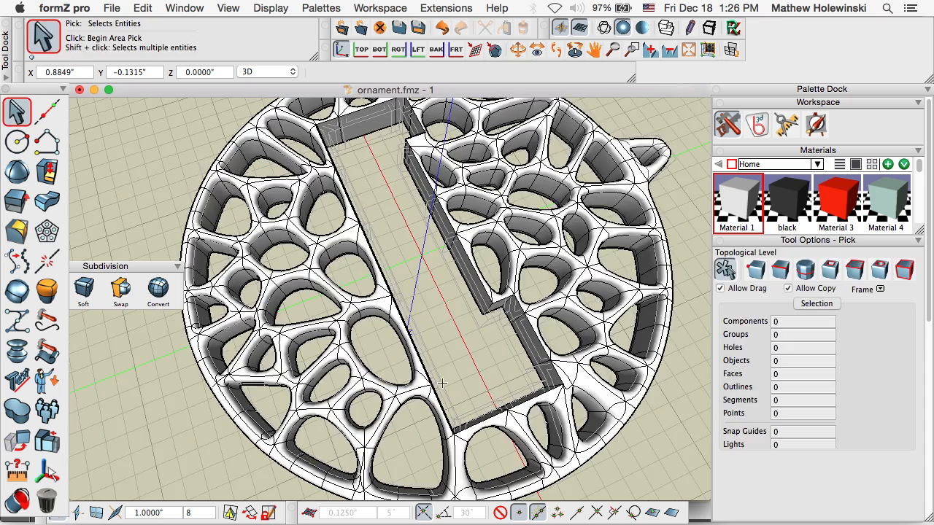
middle_drag(422, 385, 591, 403)
shift+middle_drag(379, 259, 432, 310)
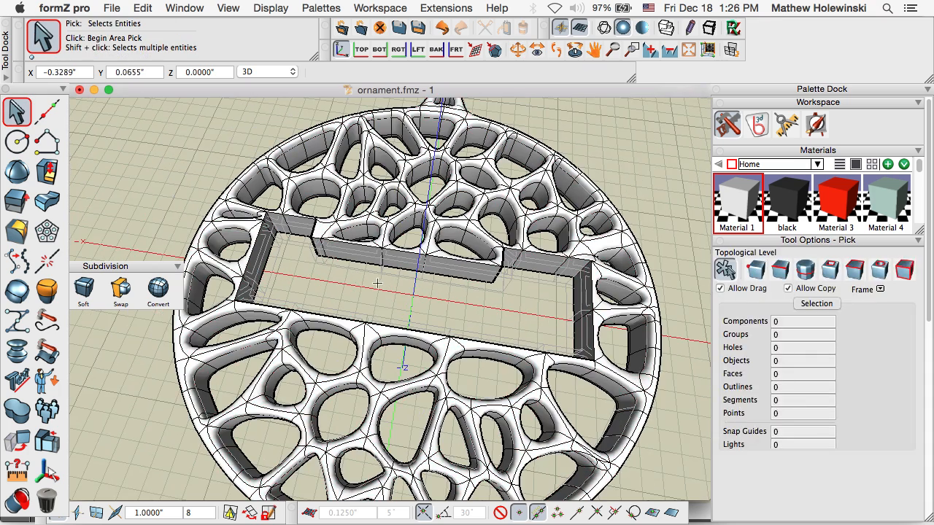
scroll(377, 282, up, 3)
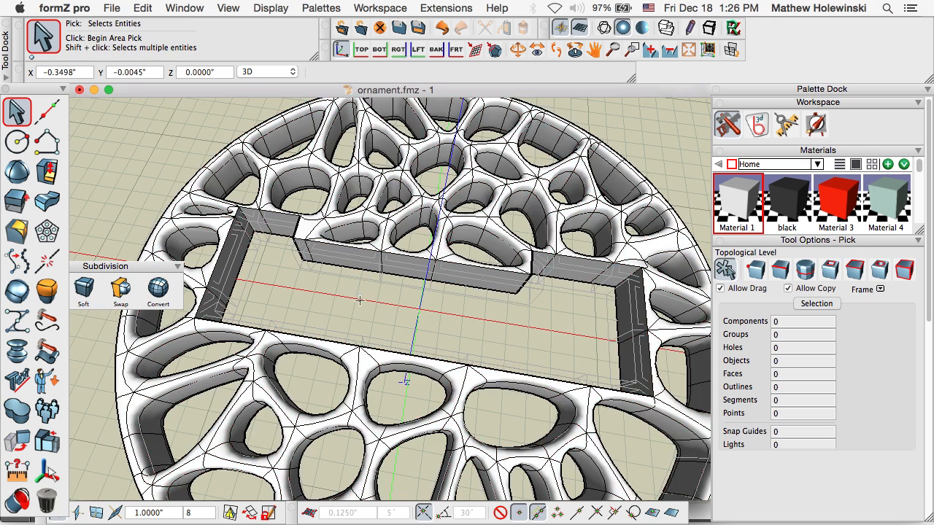
scroll(360, 300, down, 3)
middle_drag(494, 315, 464, 275)
scroll(464, 274, down, 3)
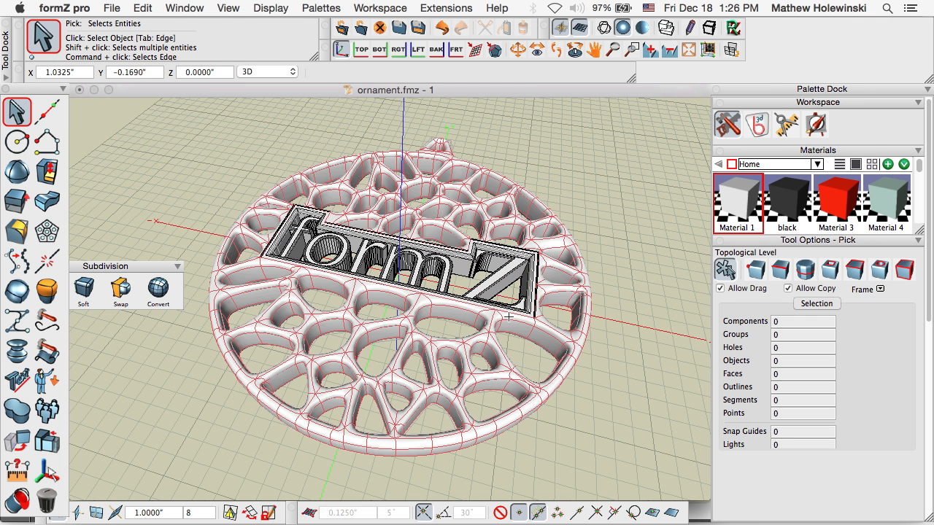
scroll(292, 241, up, 5)
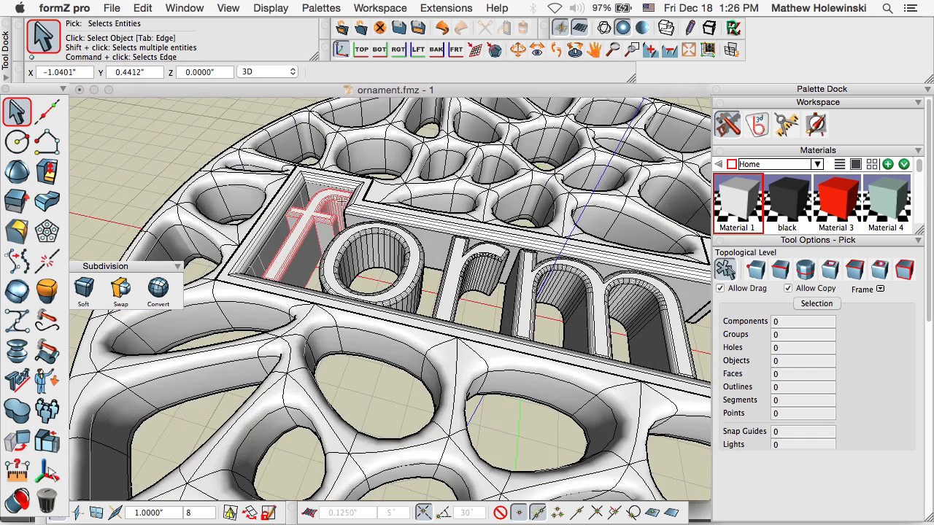
scroll(337, 251, down, 5)
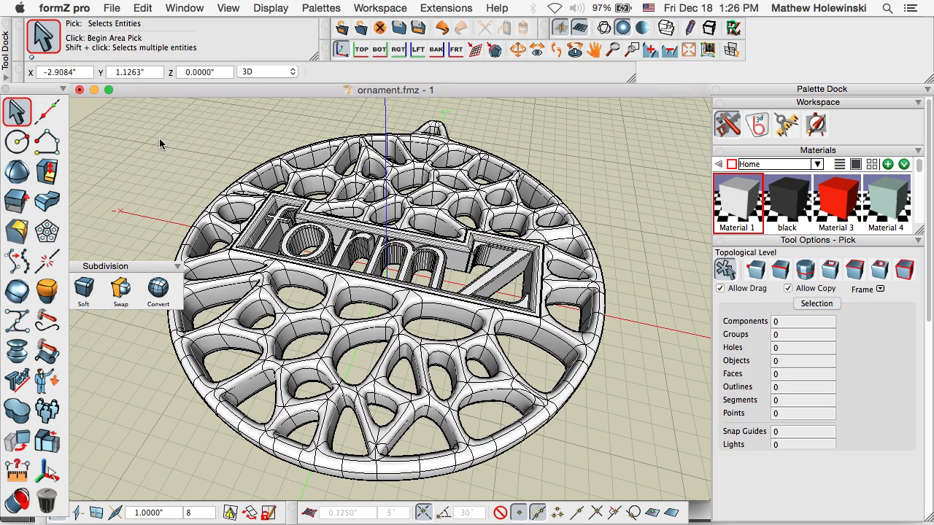
Examine the whole ornament in full shaded display, and check its subdivision mesh up close in wireframe display
click(642, 29)
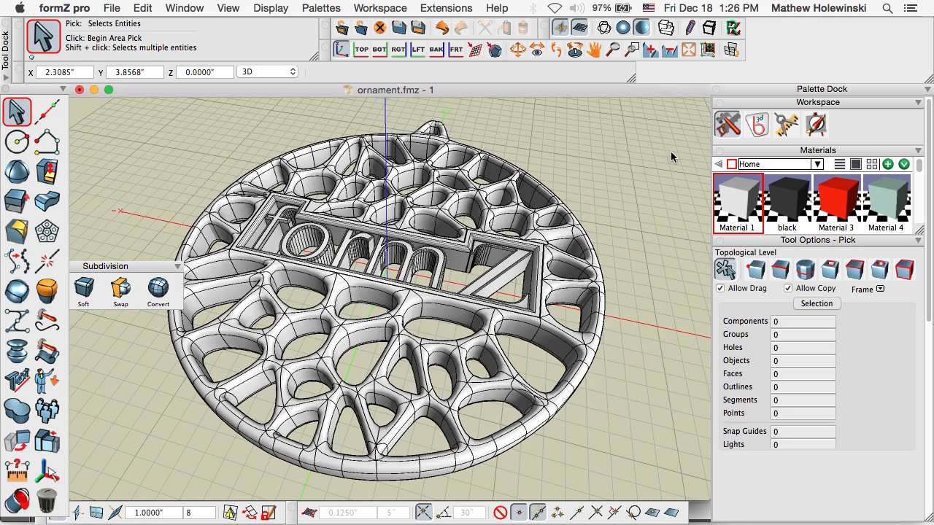
mouse_move(663, 201)
middle_down()
mouse_move(663, 289)
mouse_move(666, 243)
mouse_move(655, 204)
middle_up()
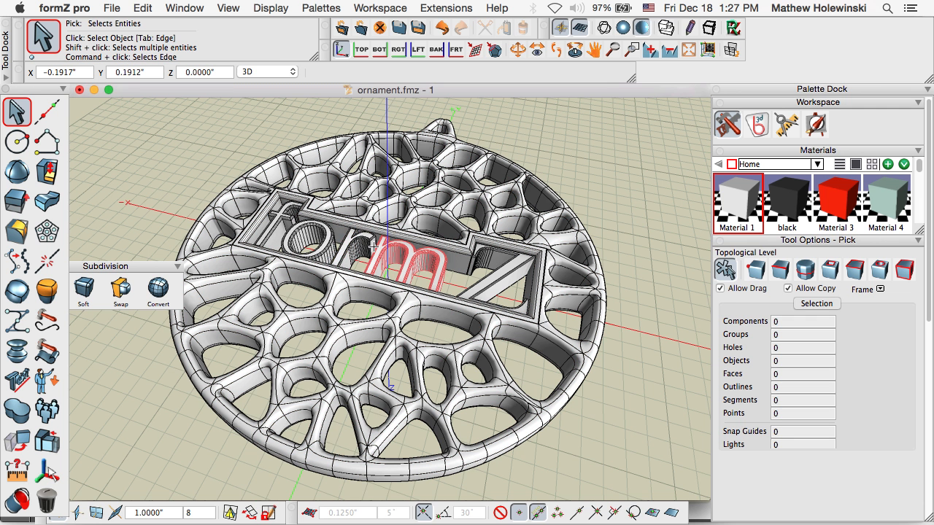
scroll(373, 248, down, 3)
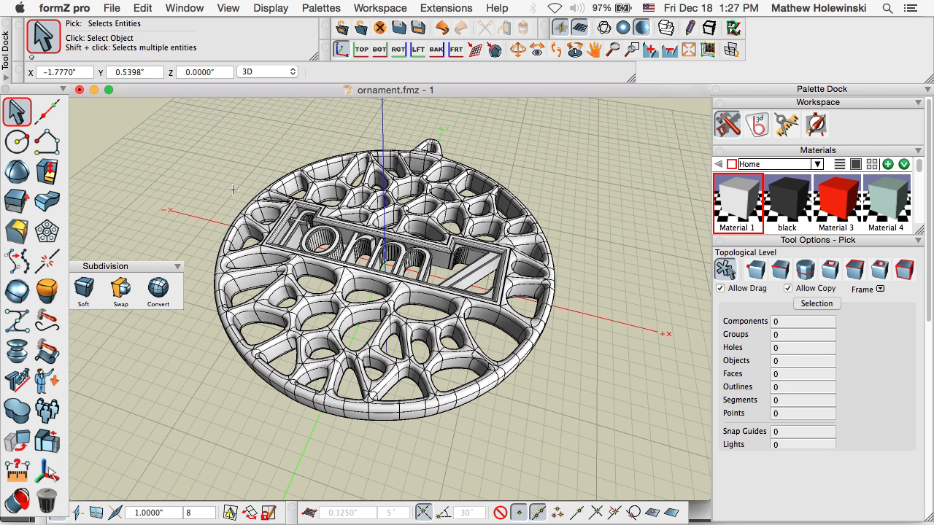
click(19, 294)
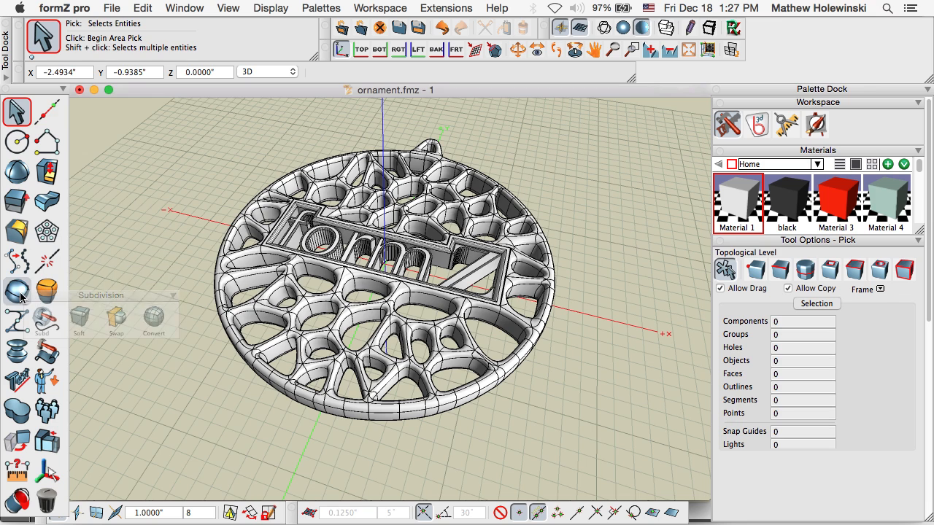
click(48, 285)
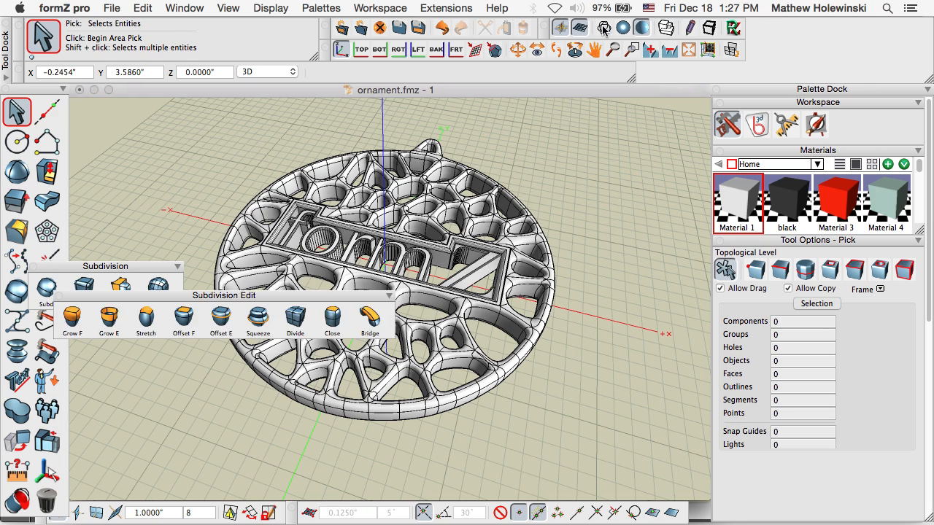
click(604, 28)
scroll(531, 228, up, 5)
scroll(531, 228, up, 5)
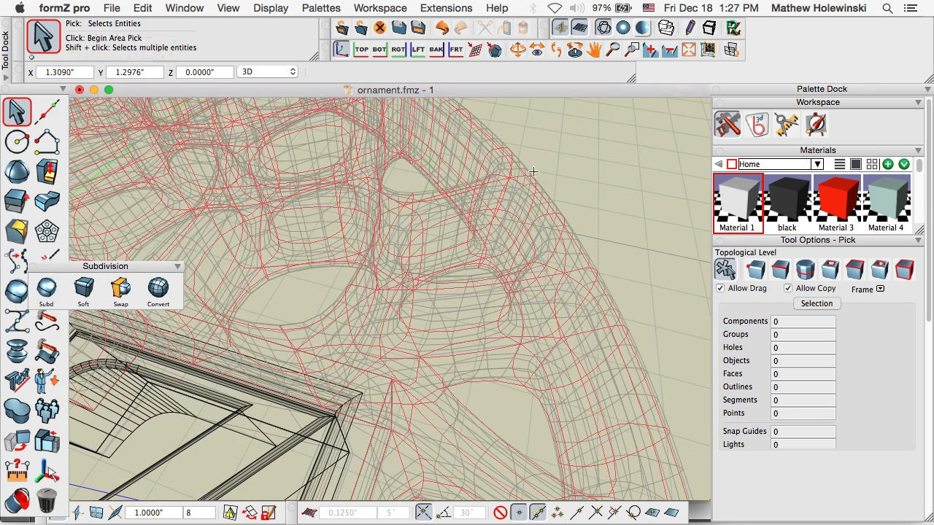
scroll(507, 208, down, 6)
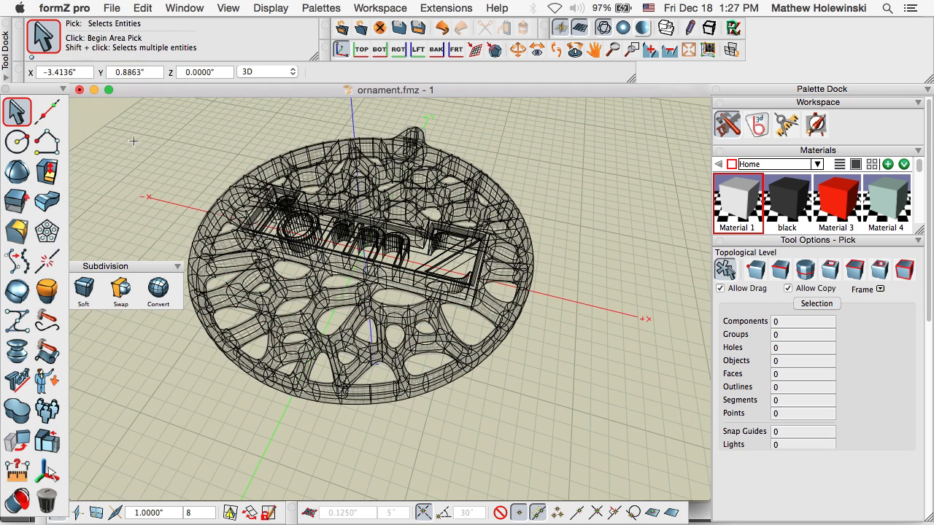
Open the disc for subdivision editing to check its Iterations setting, leave editing, and return to shaded work display
click(18, 294)
click(18, 292)
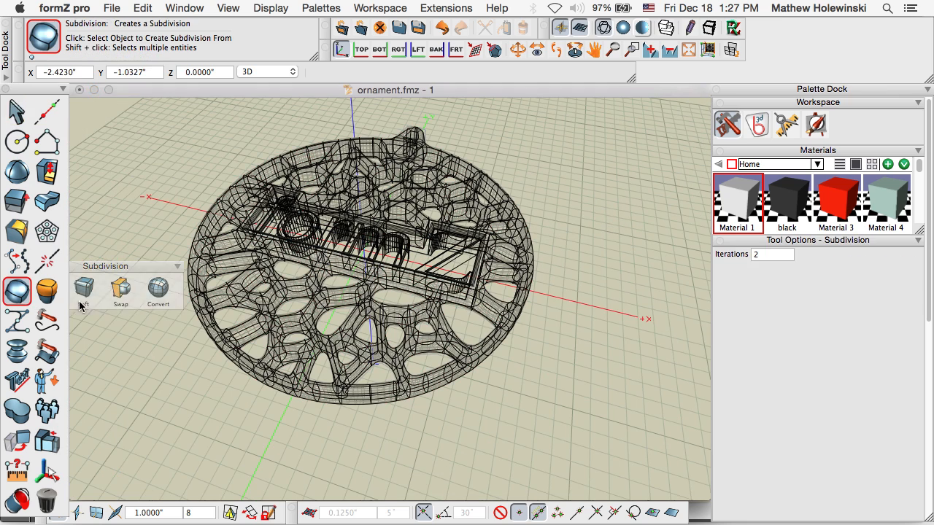
click(513, 313)
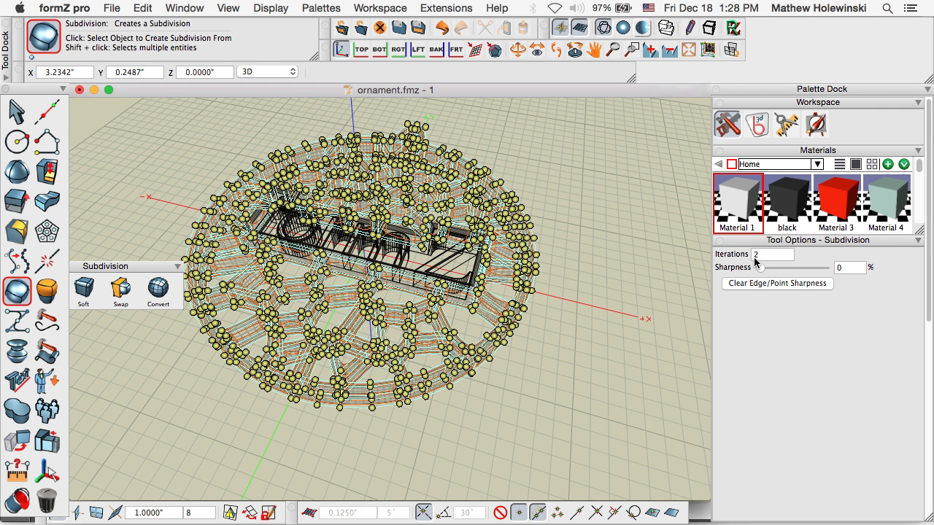
click(16, 111)
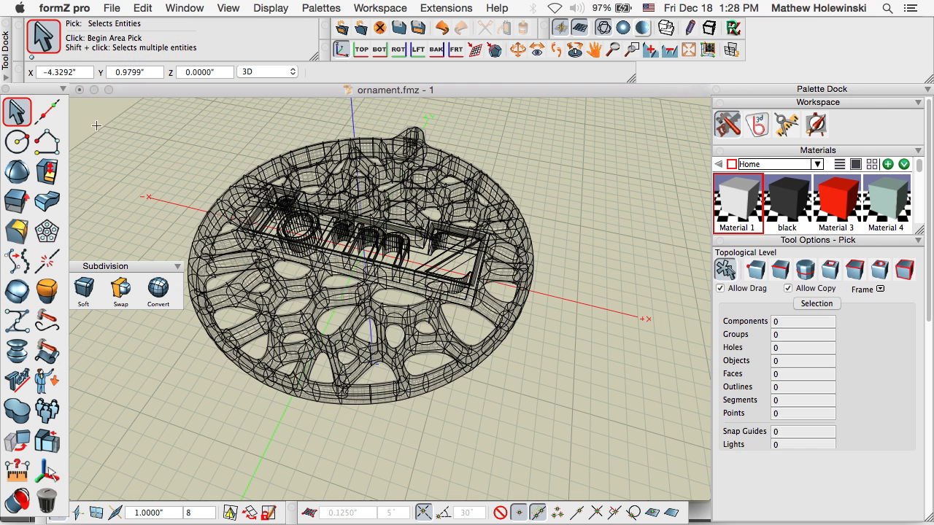
click(623, 27)
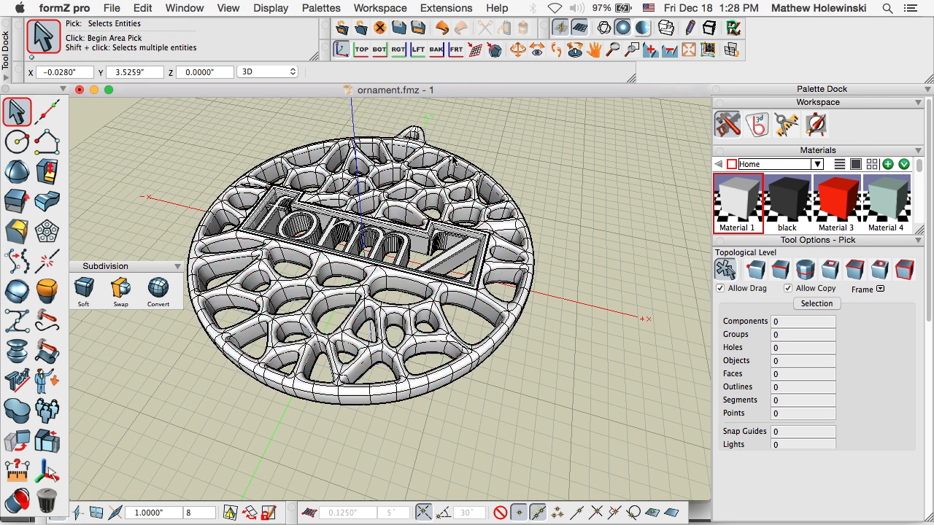
Try converting the subdivision disc to a quad mesh, examine the mesh density, and undo the conversion
click(160, 286)
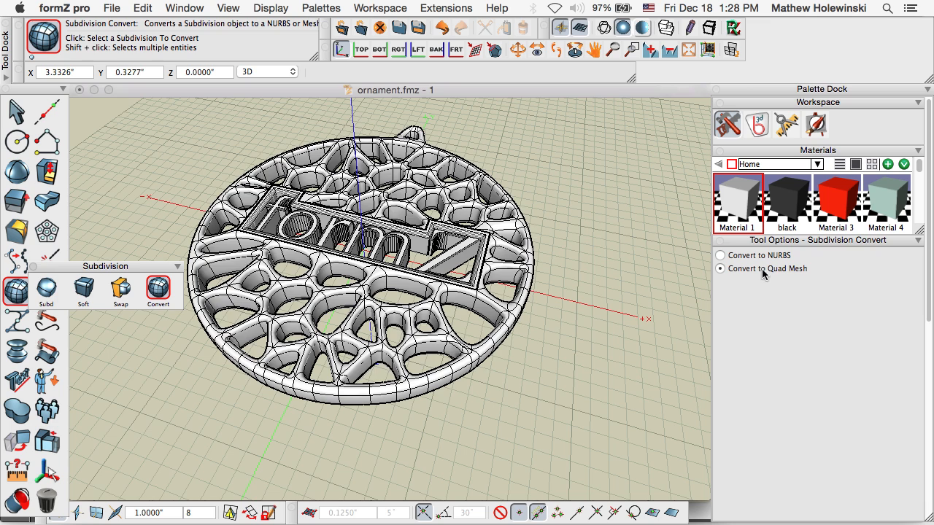
click(539, 310)
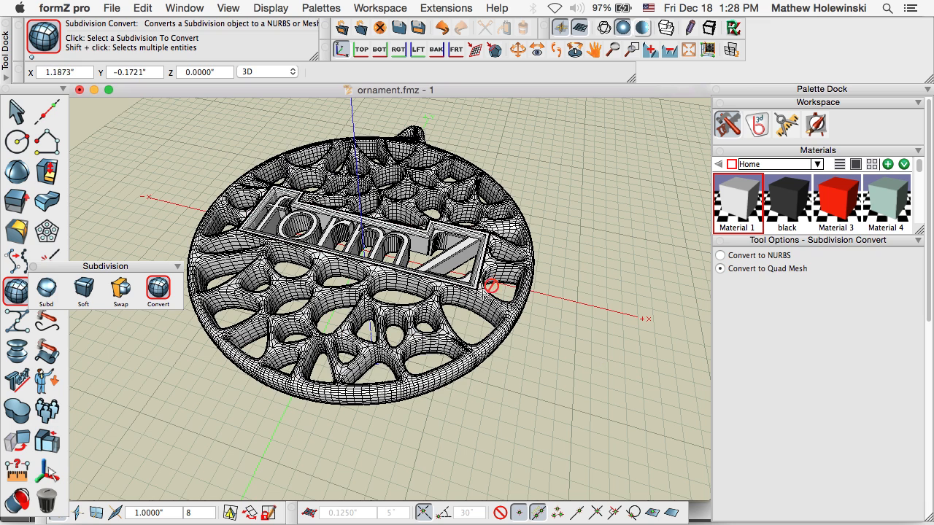
scroll(494, 295, up, 5)
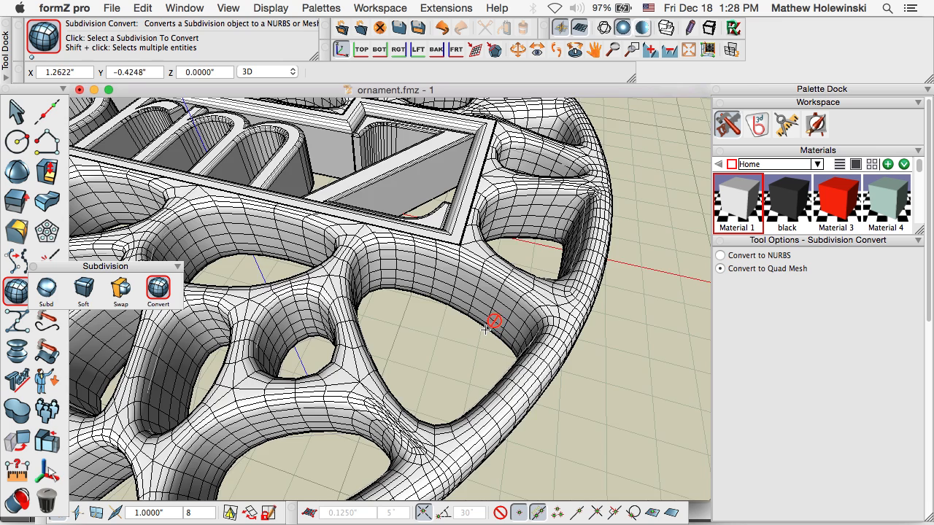
scroll(486, 329, down, 5)
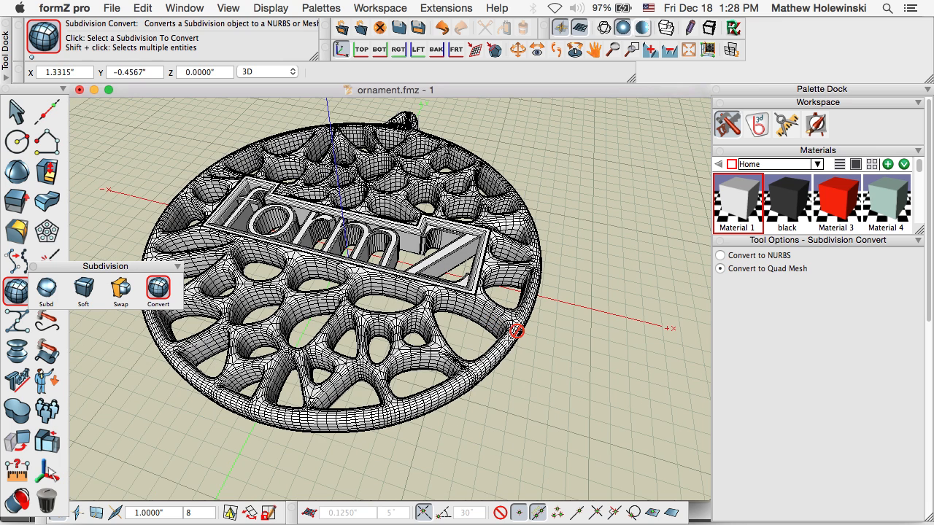
key(super+z)
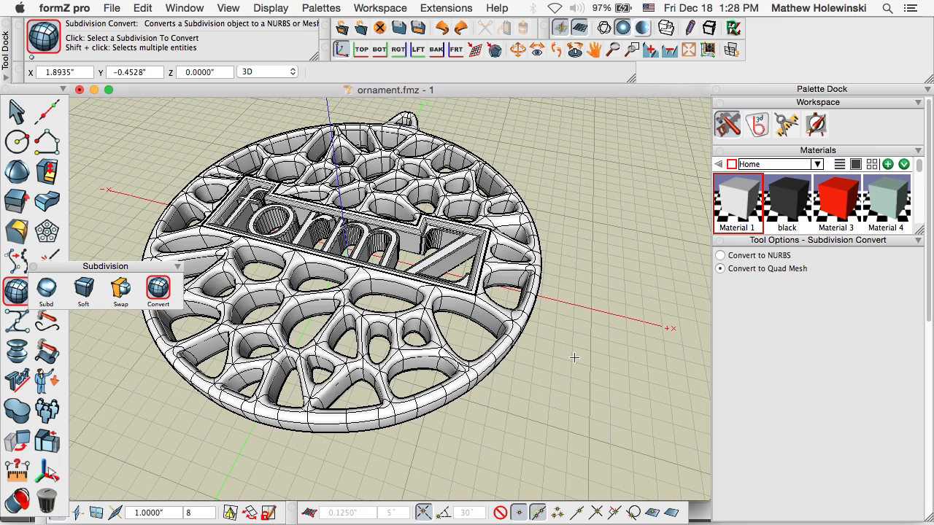
Convert the smooth ornament disc from a subdivision object using Convert to Quad Mesh
click(554, 308)
click(198, 293)
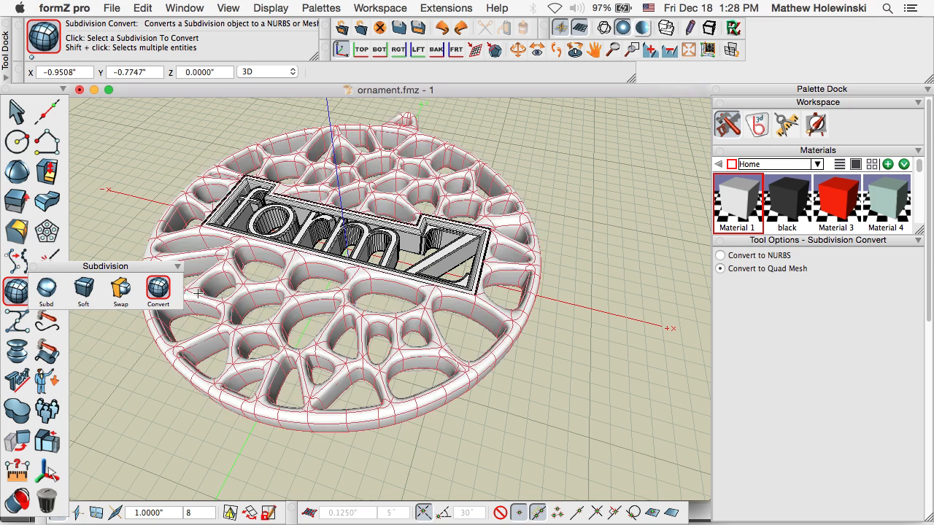
click(452, 339)
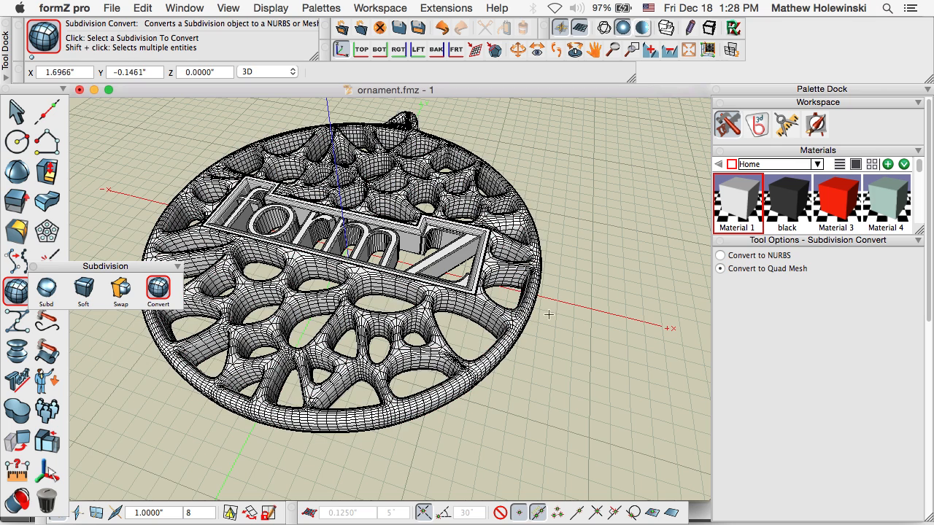
Float the Meshes tool set over the modeling window and activate the Polygon Mesh tool
scroll(314, 228, up, 5)
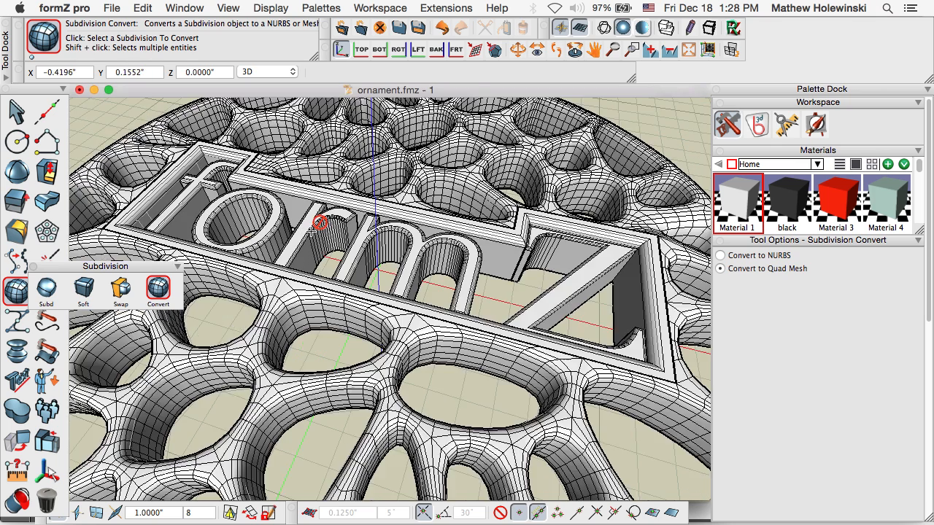
middle_drag(318, 237, 380, 289)
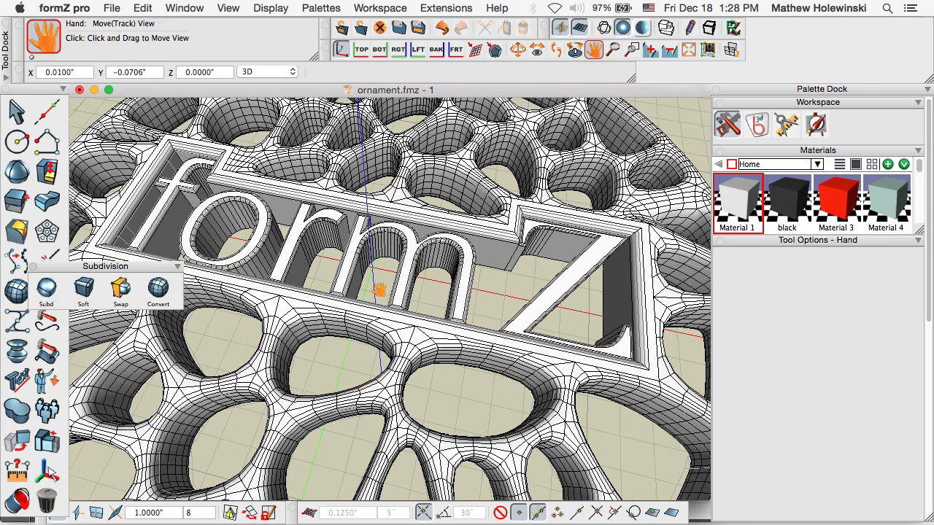
click(158, 288)
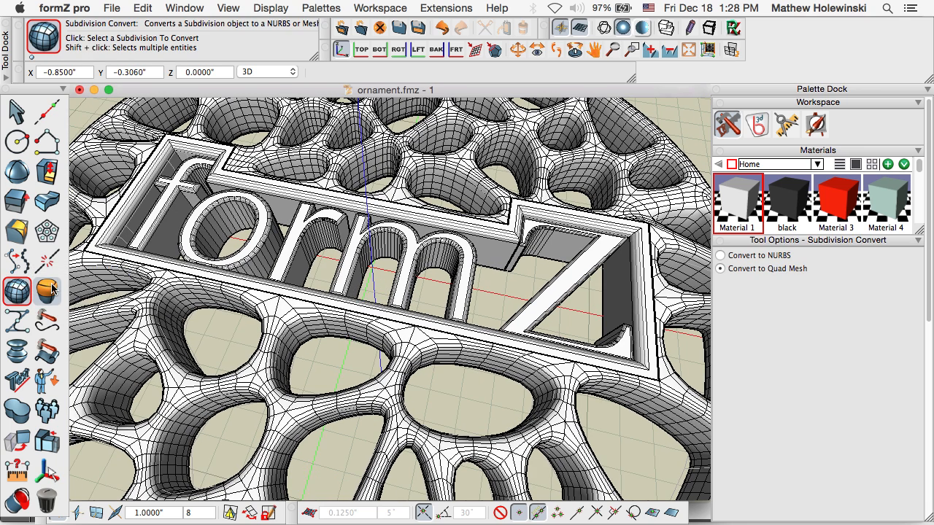
click(49, 260)
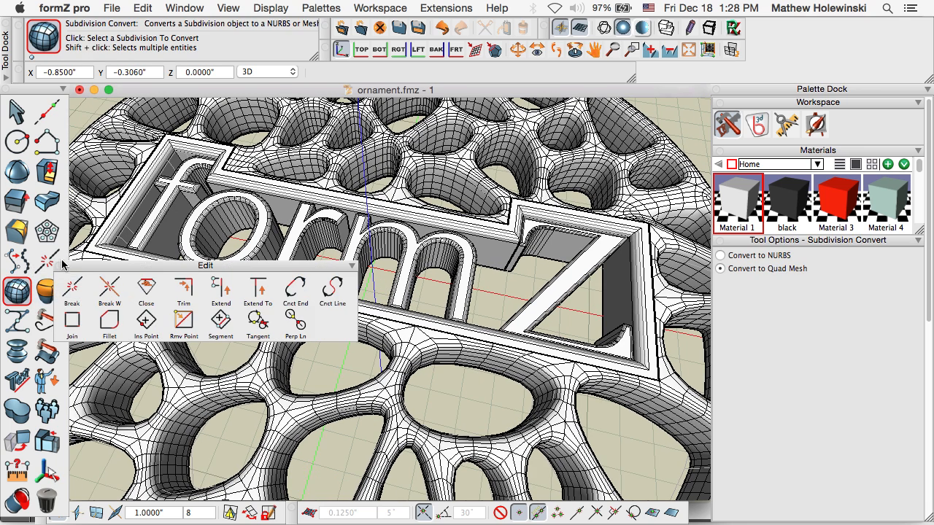
click(29, 267)
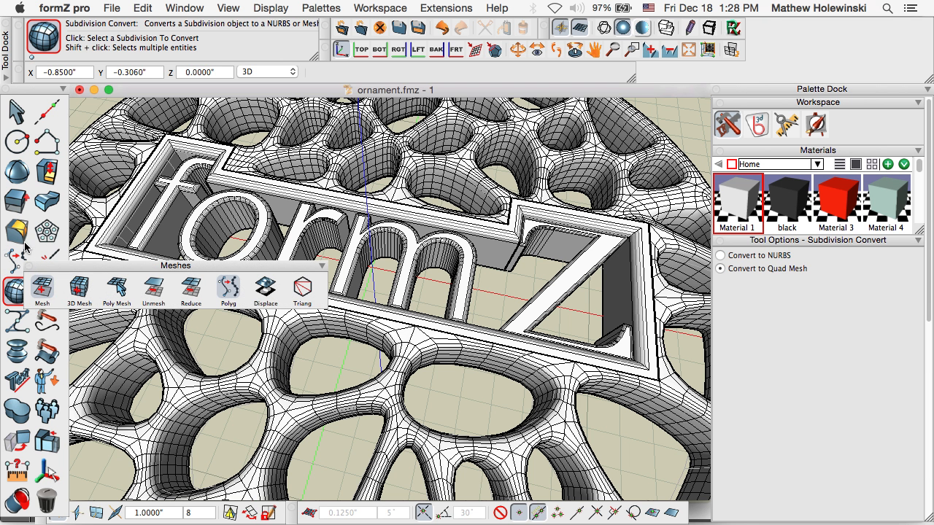
mouse_move(22, 261)
drag(63, 269, 102, 319)
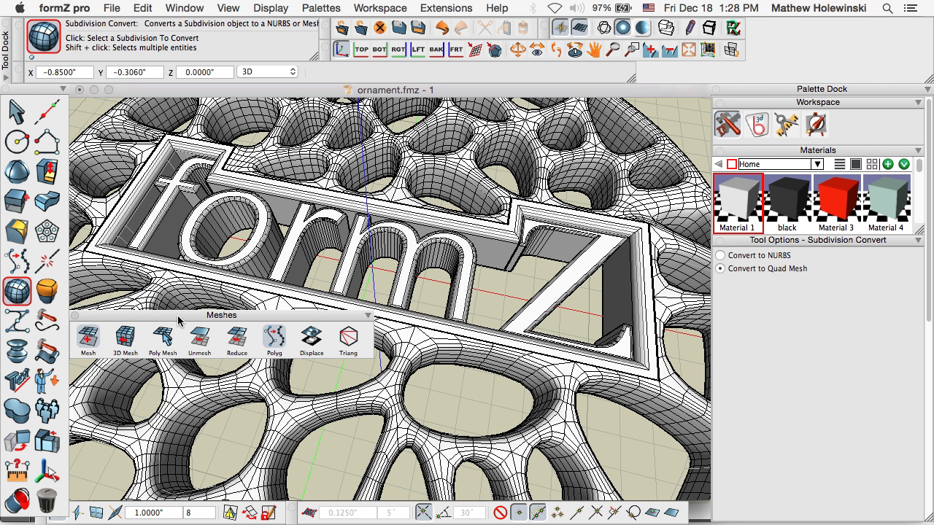
drag(176, 320, 176, 312)
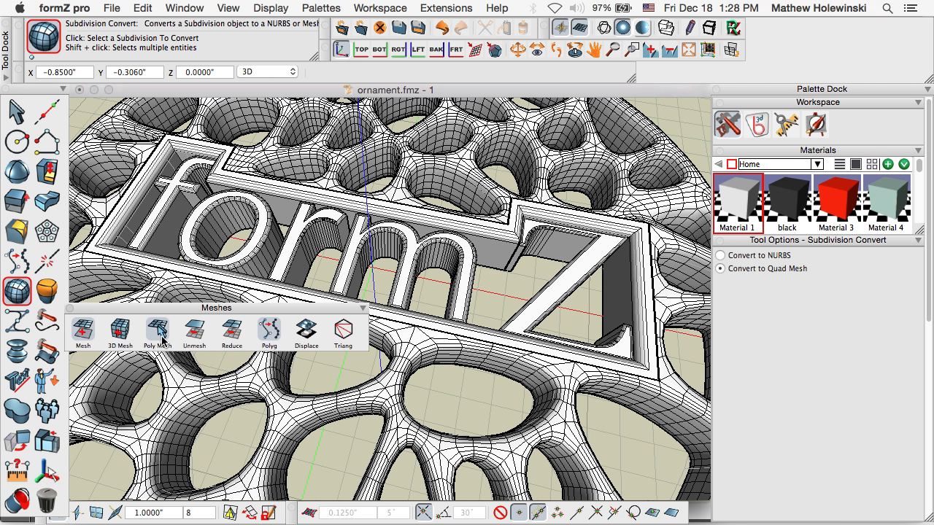
drag(179, 309, 184, 311)
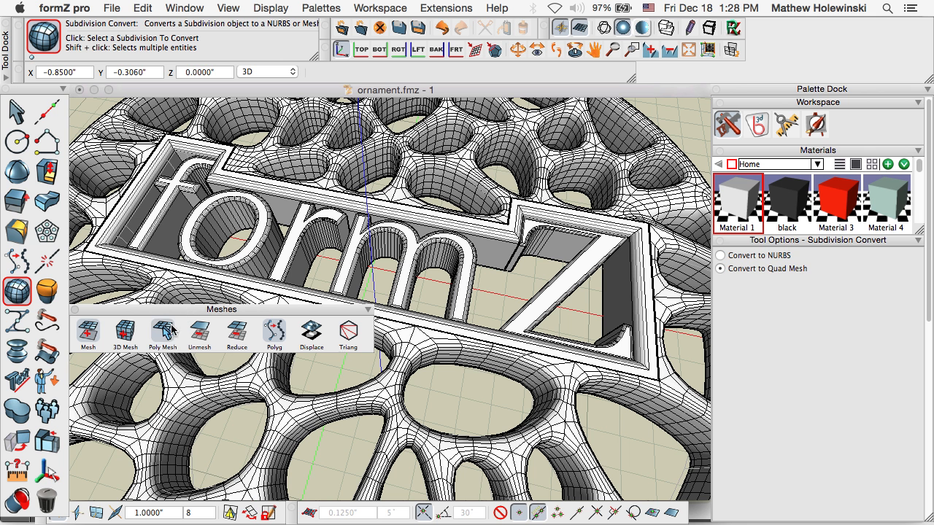
click(167, 334)
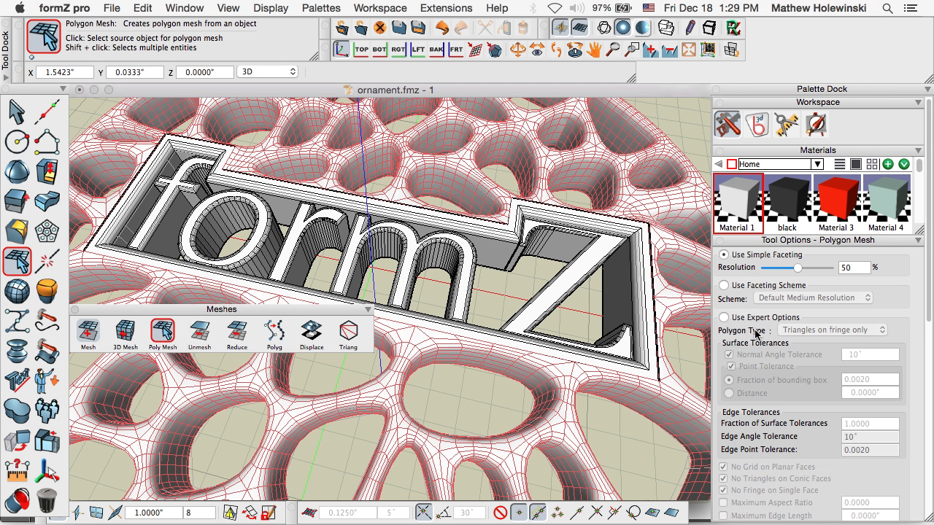
Set Polygon Mesh to use expert options with the polygon type All triangles
scroll(930, 316, down, 4)
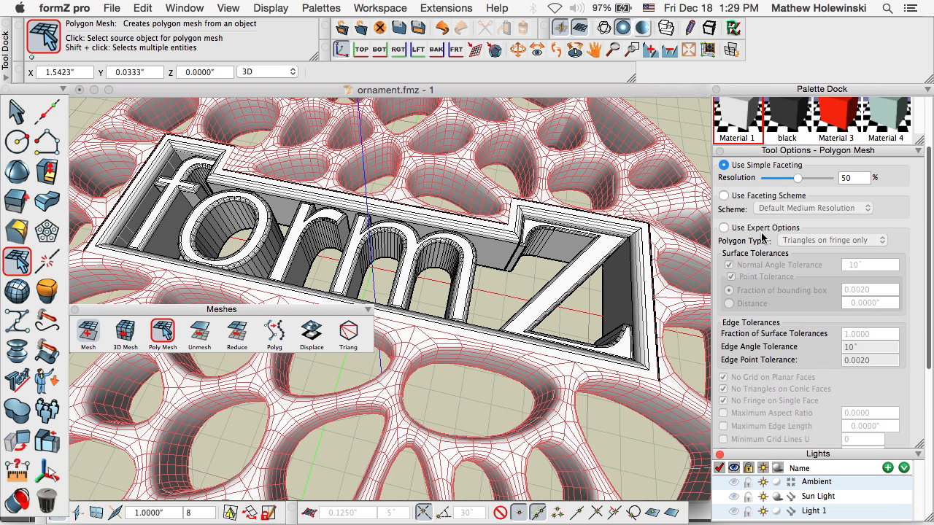
click(723, 195)
click(724, 227)
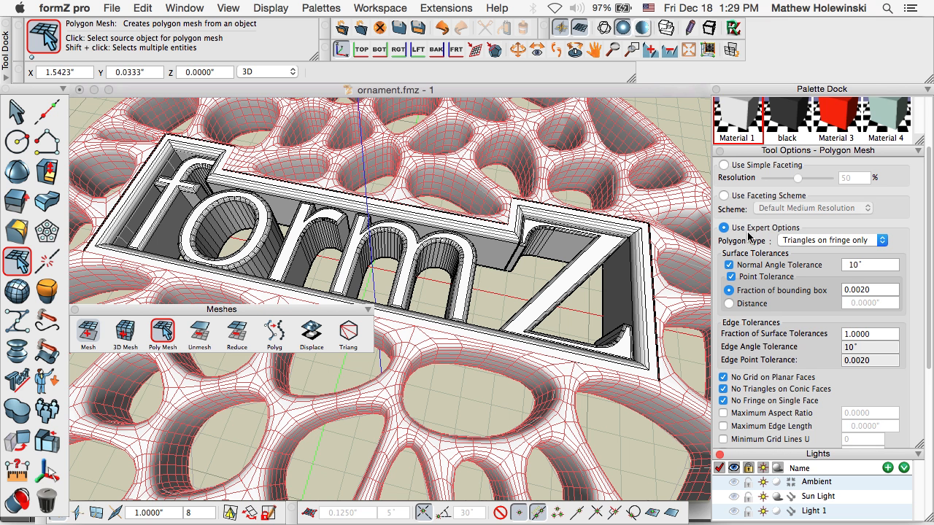
scroll(929, 266, down, 2)
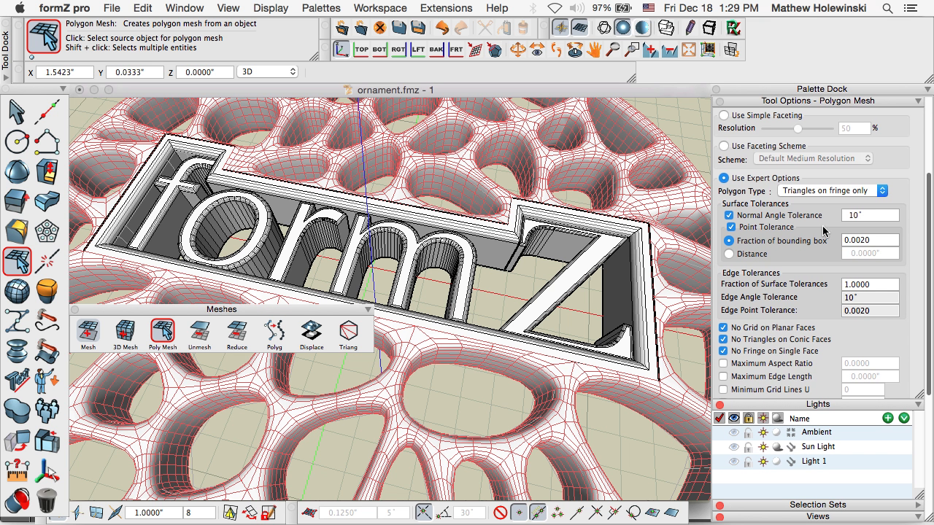
click(821, 192)
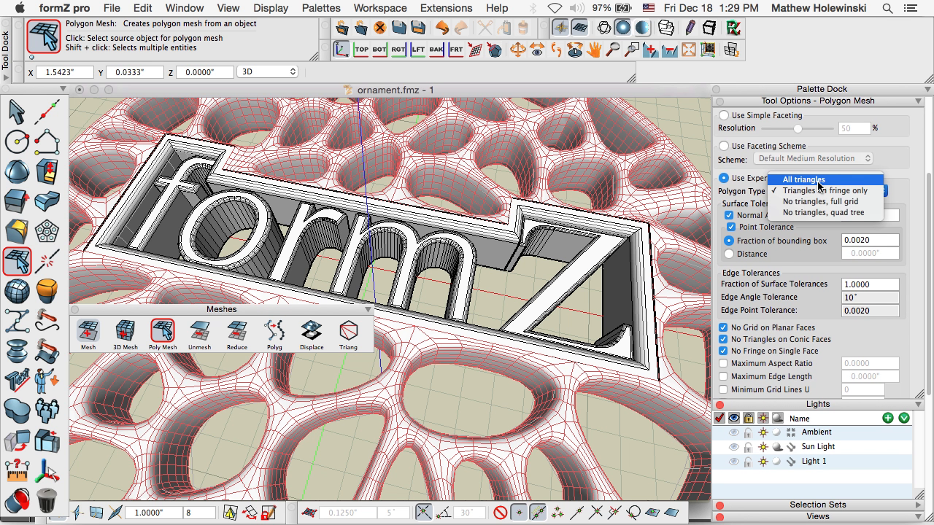
click(819, 182)
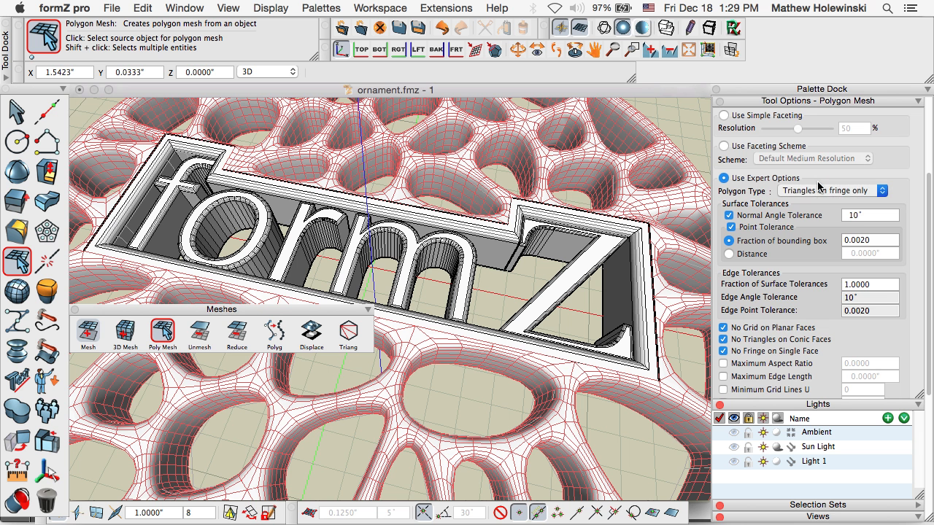
Disable Point Tolerance, No Grid on Planar Faces, No Triangles on Conic Faces and No Fringe on Single Face for the polygon mesh
click(733, 229)
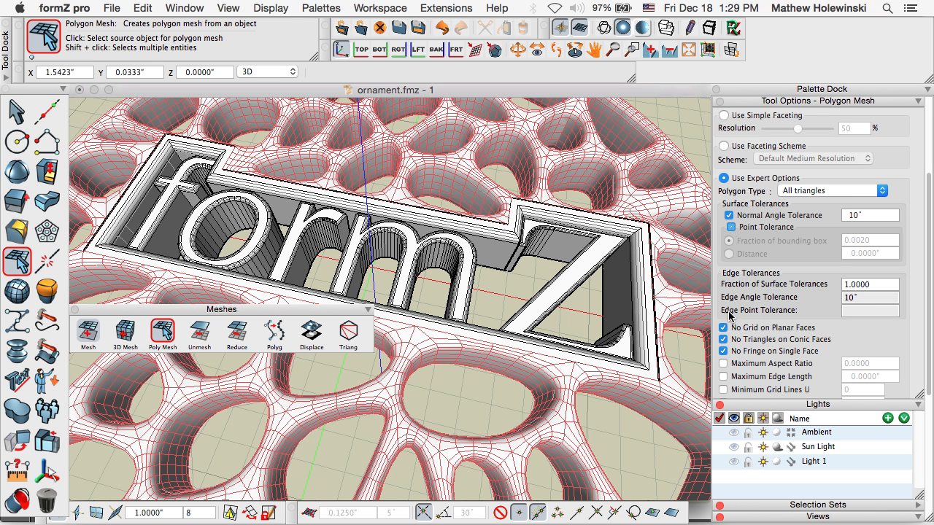
click(723, 327)
click(723, 339)
click(723, 352)
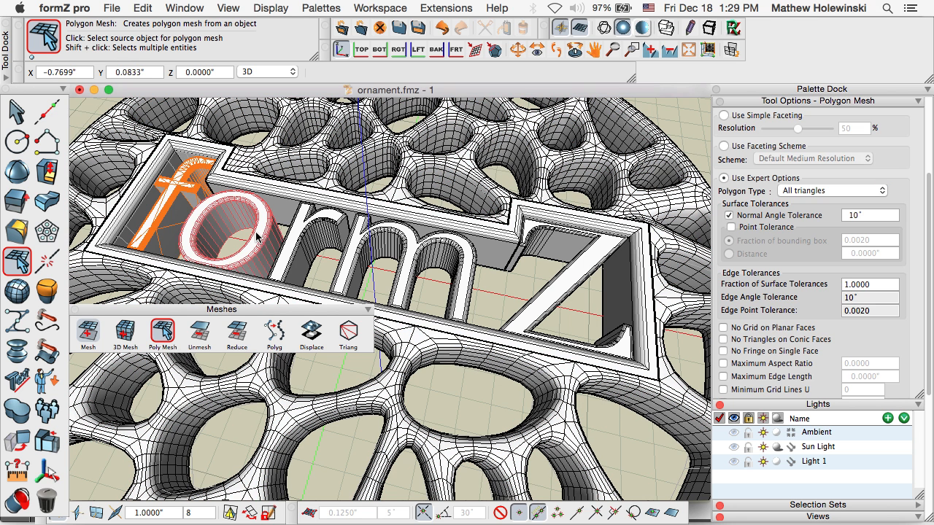
Convert the form Z letters and the frame surrounding them to all-triangle polygon meshes
click(271, 243)
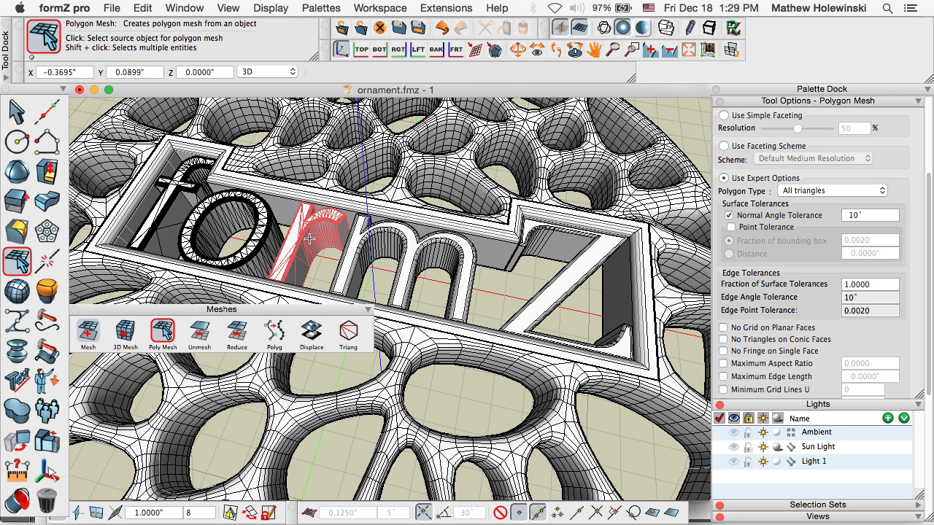
click(308, 241)
click(369, 243)
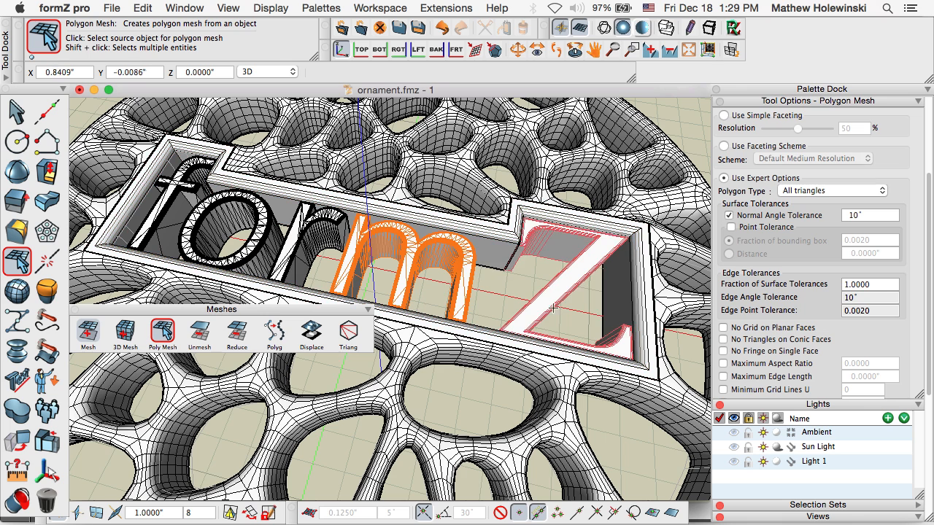
click(502, 252)
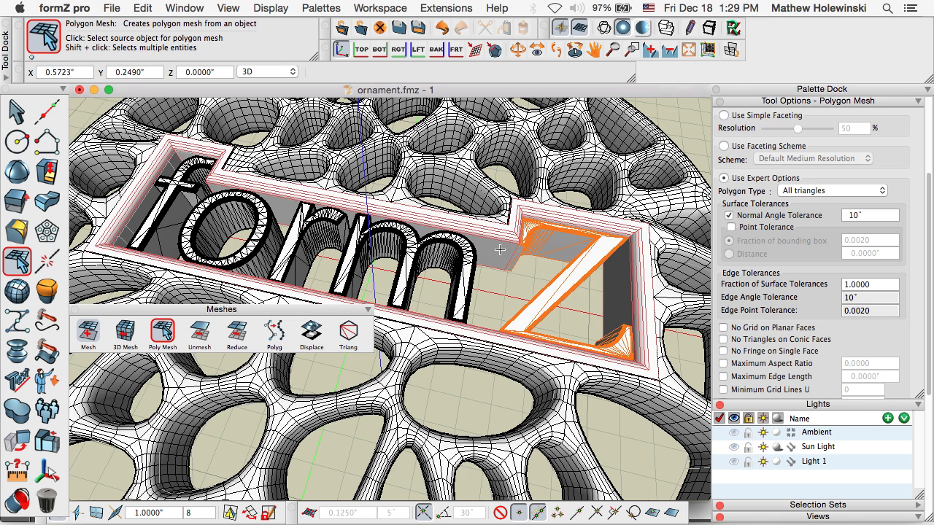
click(499, 250)
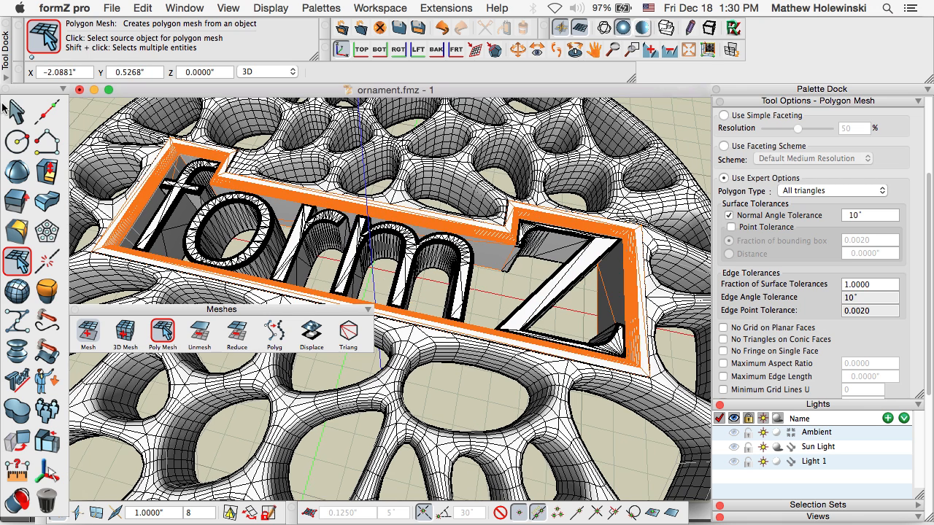
Leave Polygon Mesh, put away the floating Meshes tools, and look over the whole ornament with its triangulated text and frame
click(16, 111)
scroll(503, 321, down, 3)
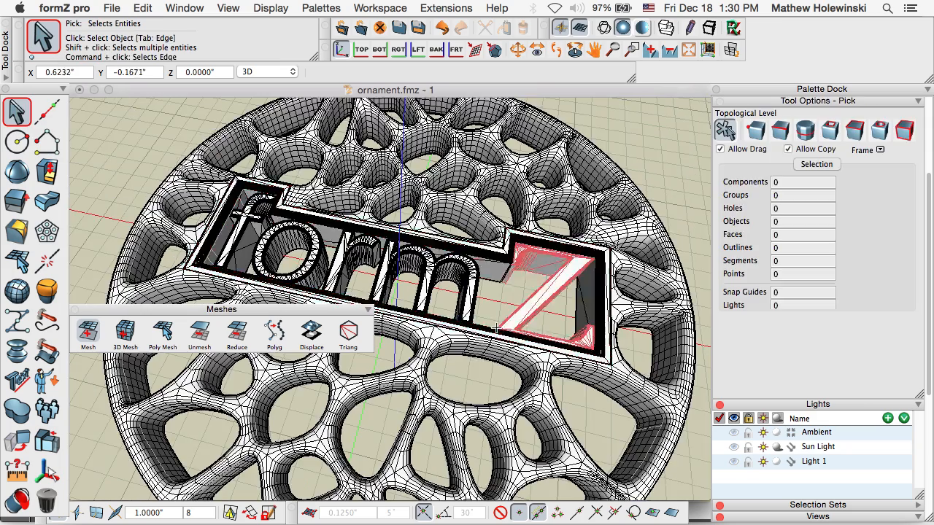
middle_drag(556, 373, 502, 343)
scroll(520, 367, down, 4)
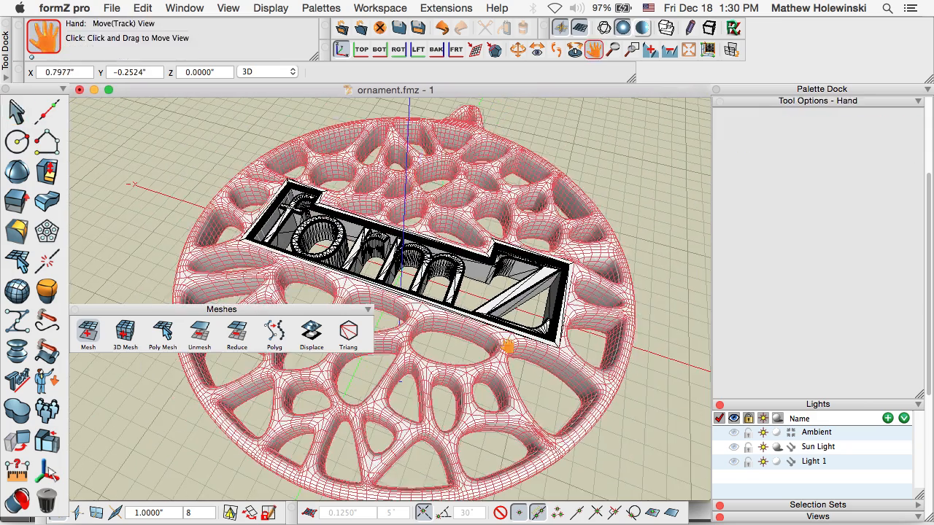
drag(97, 312, 103, 316)
click(80, 316)
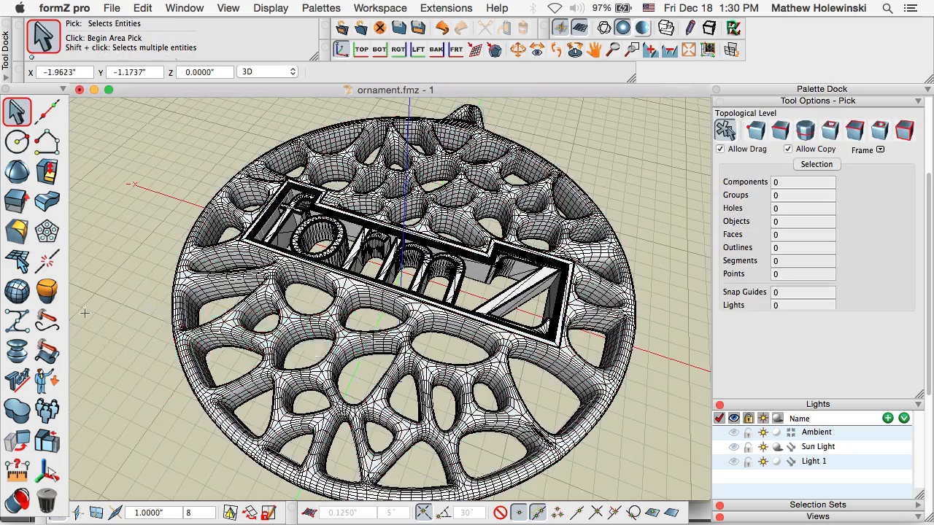
middle_drag(346, 268, 340, 285)
scroll(310, 249, down, 2)
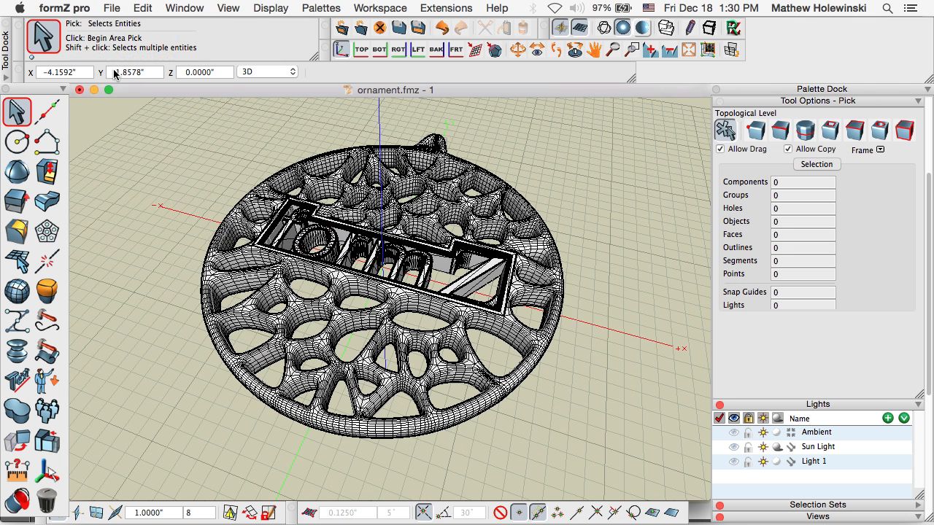
Set up an STL export of the ornament to the Desktop with the file name ornament.stl
click(111, 8)
mouse_move(142, 248)
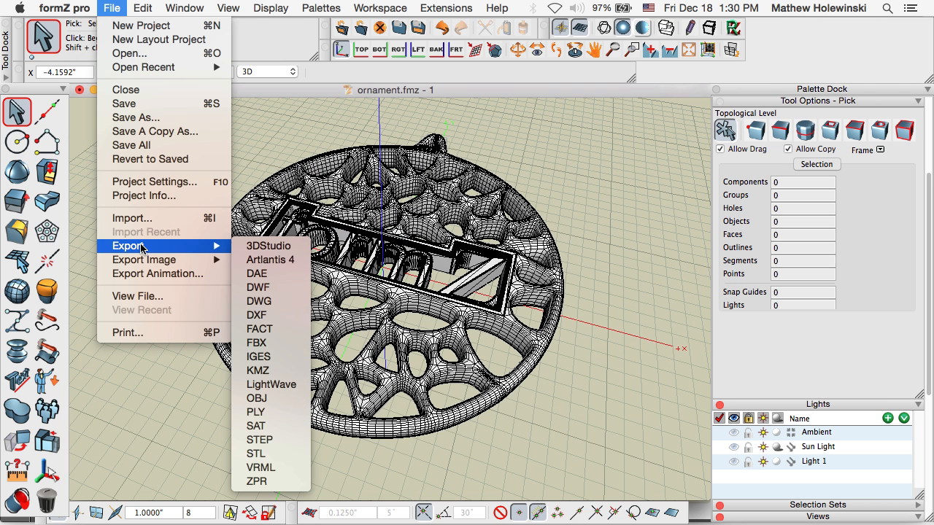
click(277, 454)
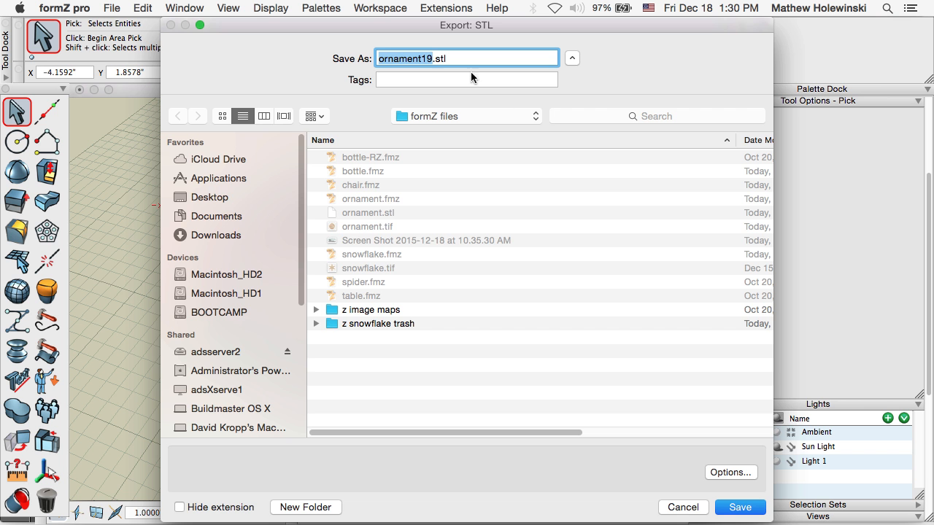
click(224, 197)
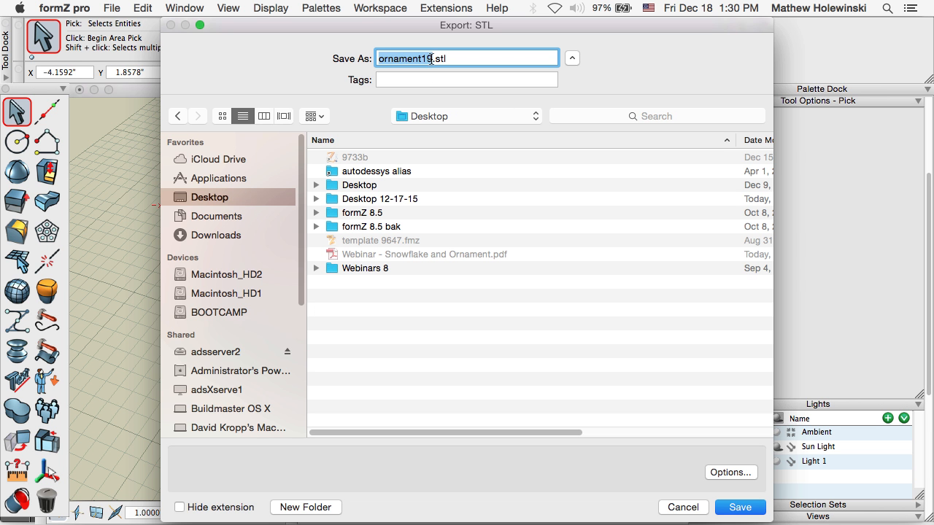
click(421, 59)
key(Delete)
key(Delete)
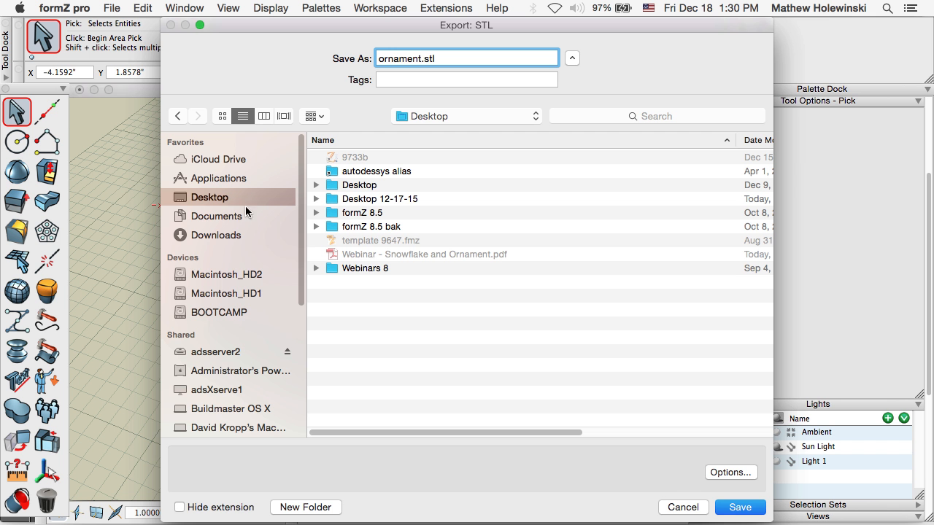
Save the STL export with scaling enabled at a scale factor of 1
click(739, 507)
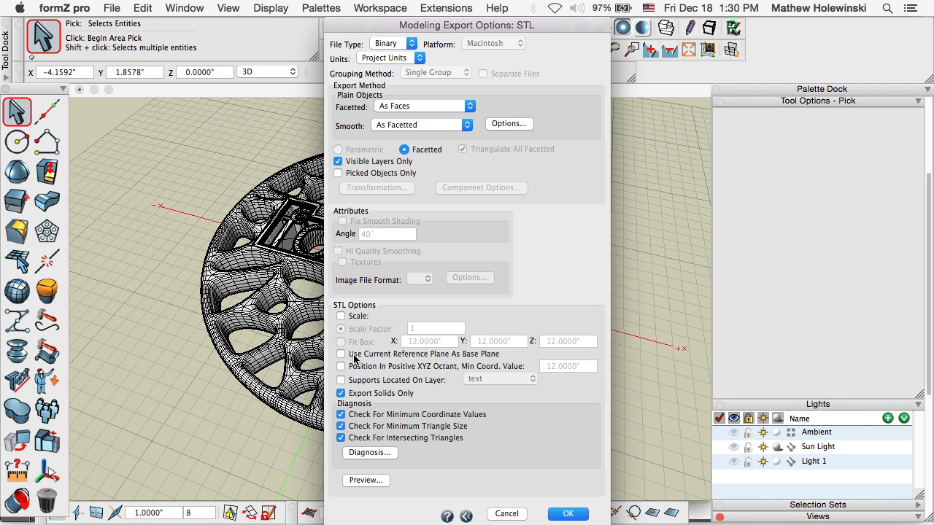
click(346, 316)
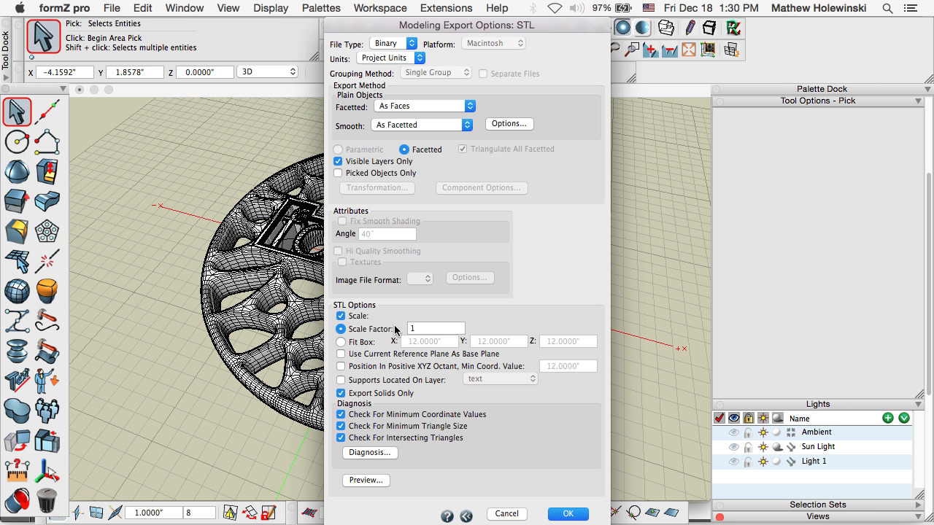
click(573, 515)
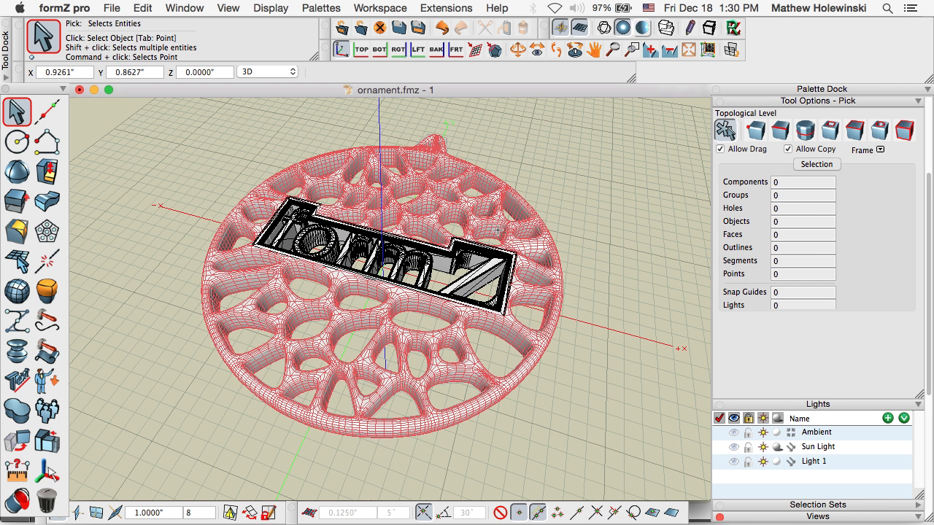
Import ornament.stl from the Desktop as facetted 3D solids with Inches project units and a scale factor of 1
click(112, 8)
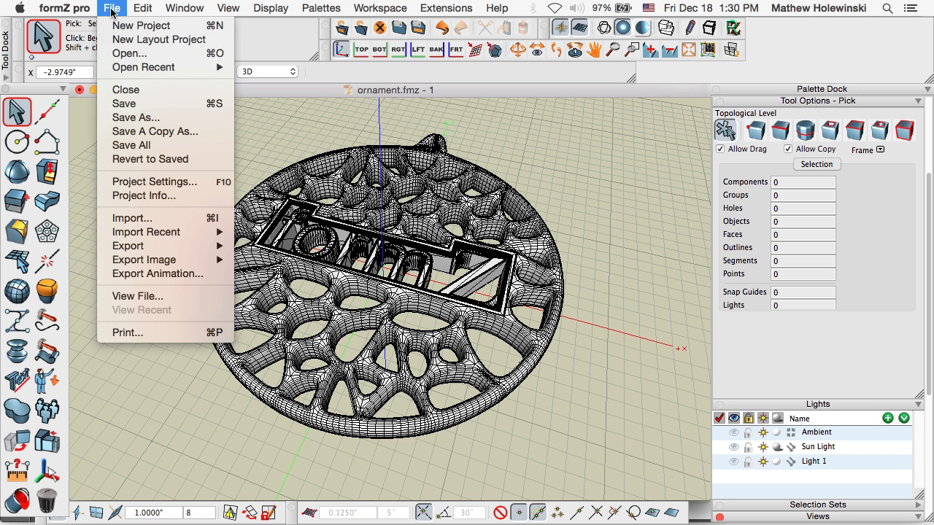
click(132, 219)
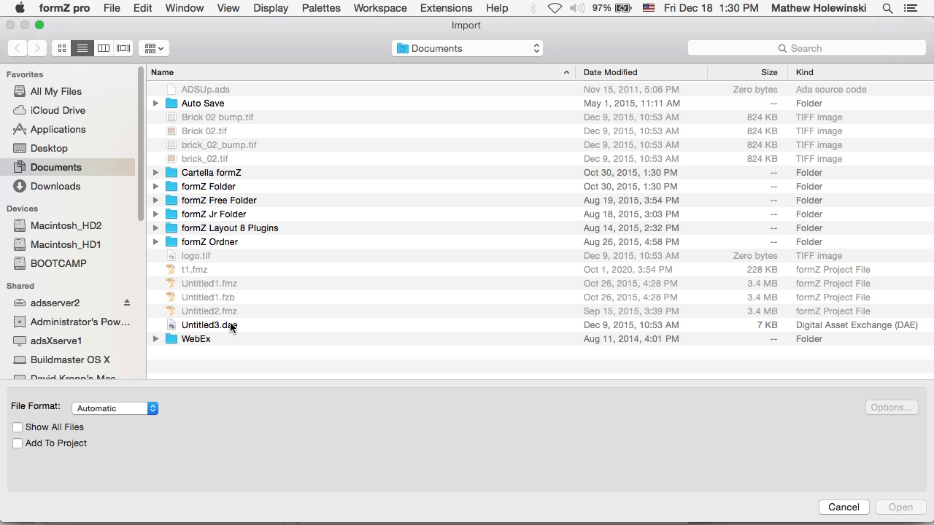
click(58, 147)
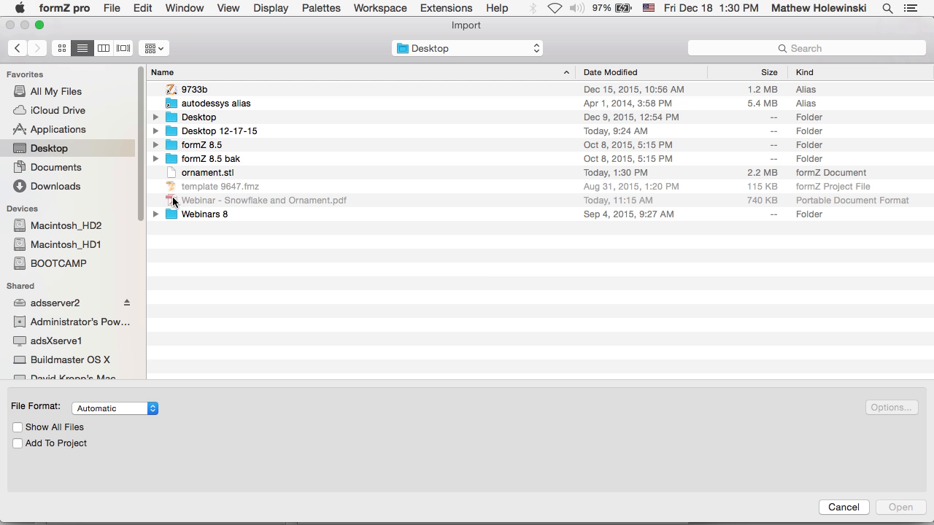
click(209, 174)
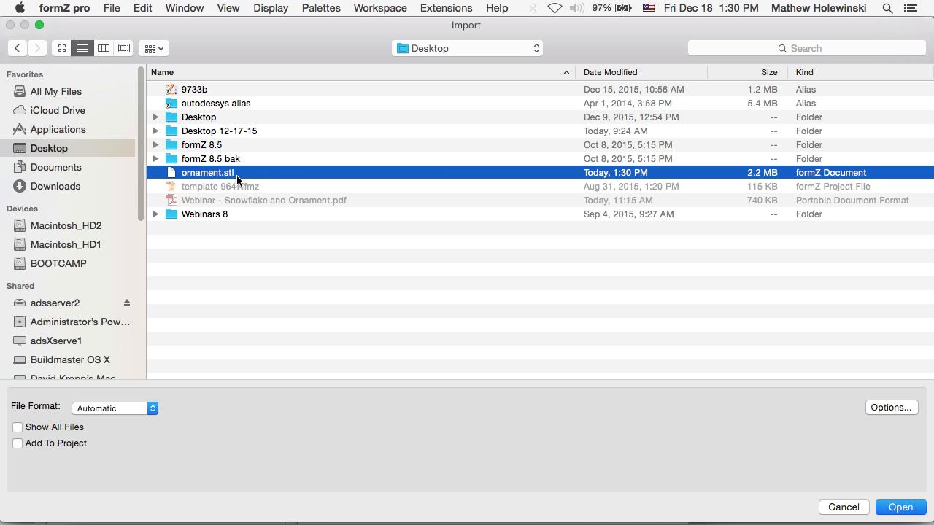
click(908, 510)
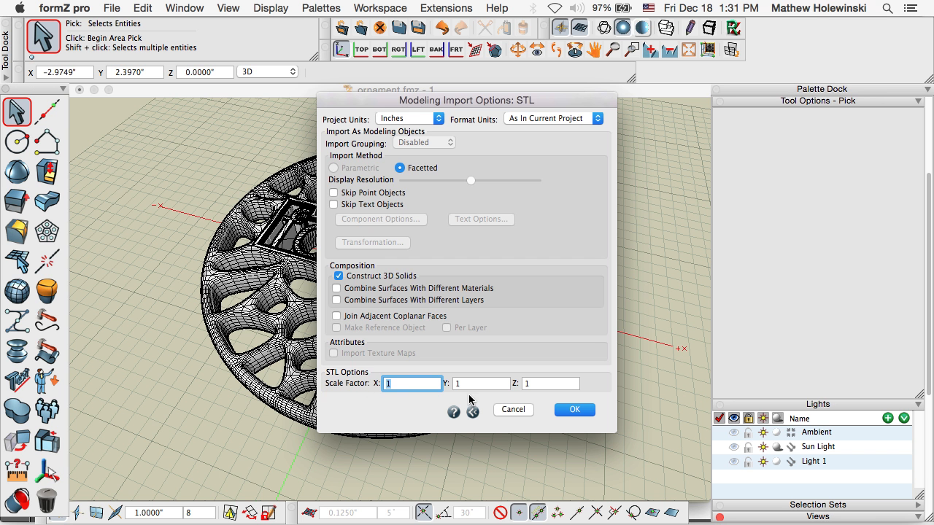
click(582, 411)
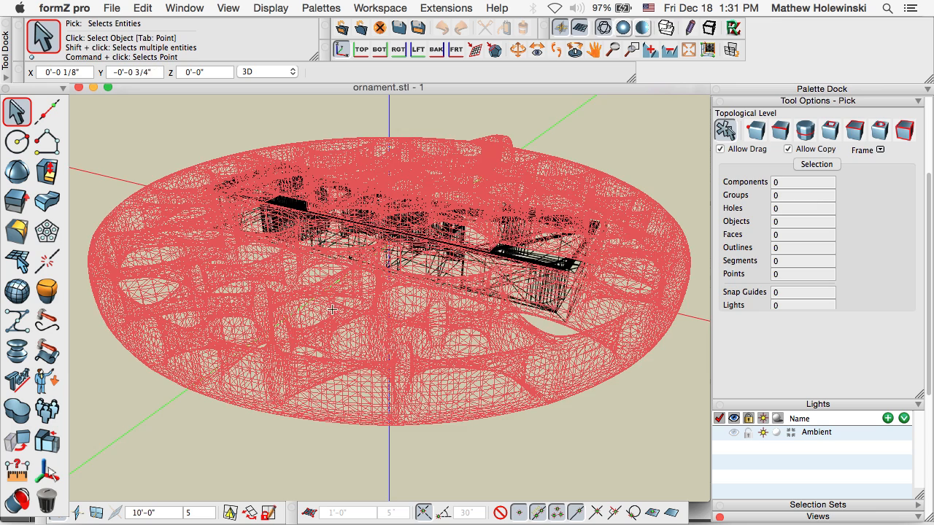
Display the imported ornament shaded with its mesh lines instead of as a wireframe
scroll(497, 348, down, 2)
middle_drag(648, 365, 673, 409)
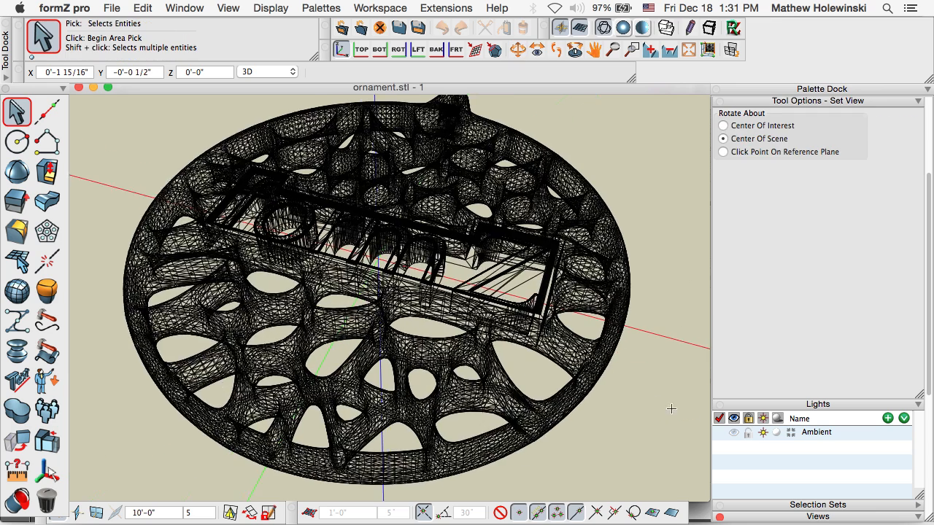
scroll(671, 408, down, 1)
click(622, 30)
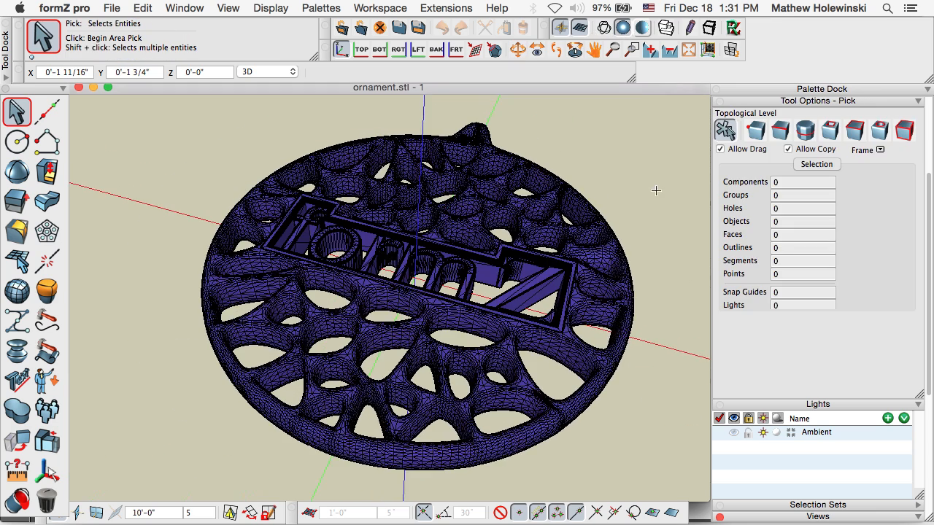
Show the imported ornament fully shaded without mesh lines and add a new light to illuminate it
click(644, 28)
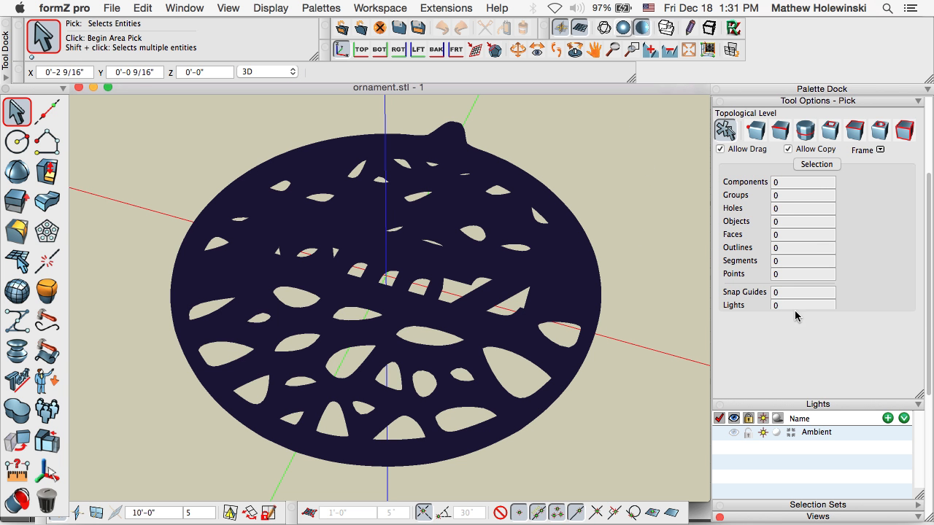
drag(930, 318, 931, 481)
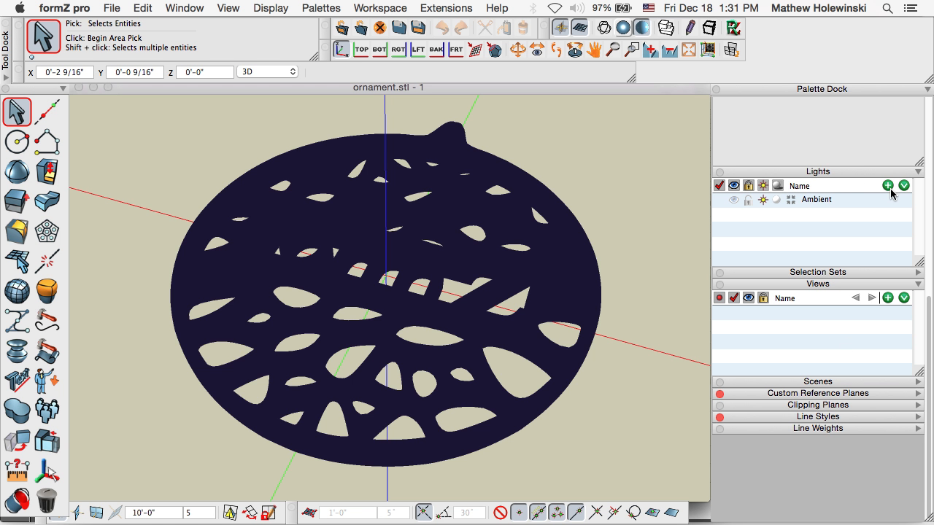
click(890, 188)
middle_drag(625, 312, 645, 361)
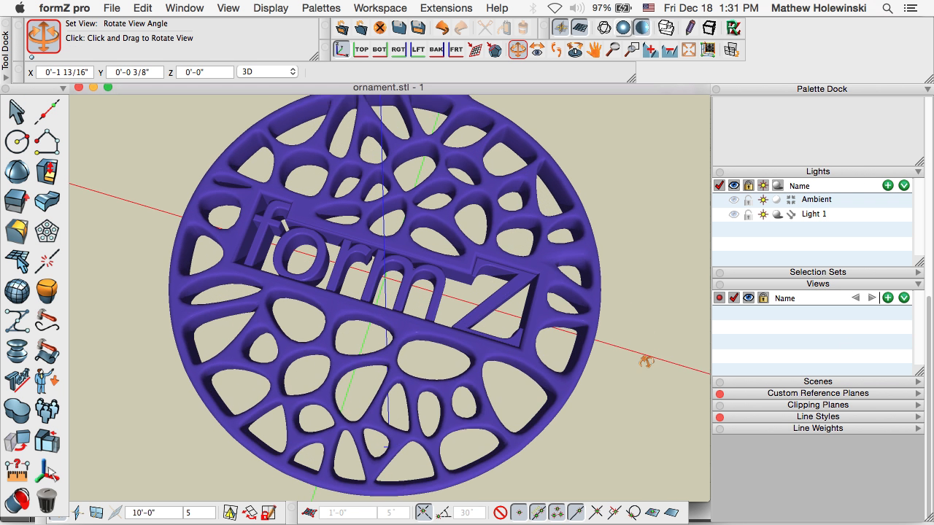
drag(646, 361, 630, 273)
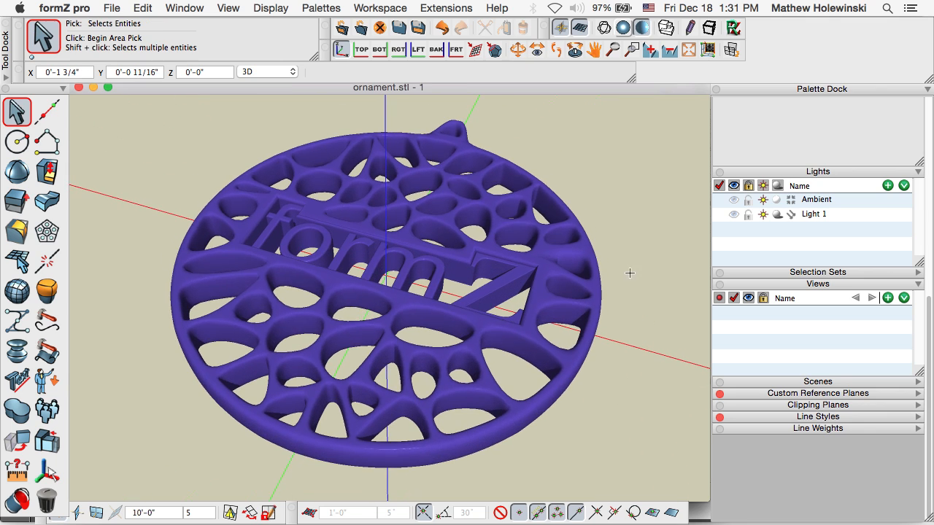
Bring back the shaded display with mesh lines and examine the ornament's triangulation
click(621, 29)
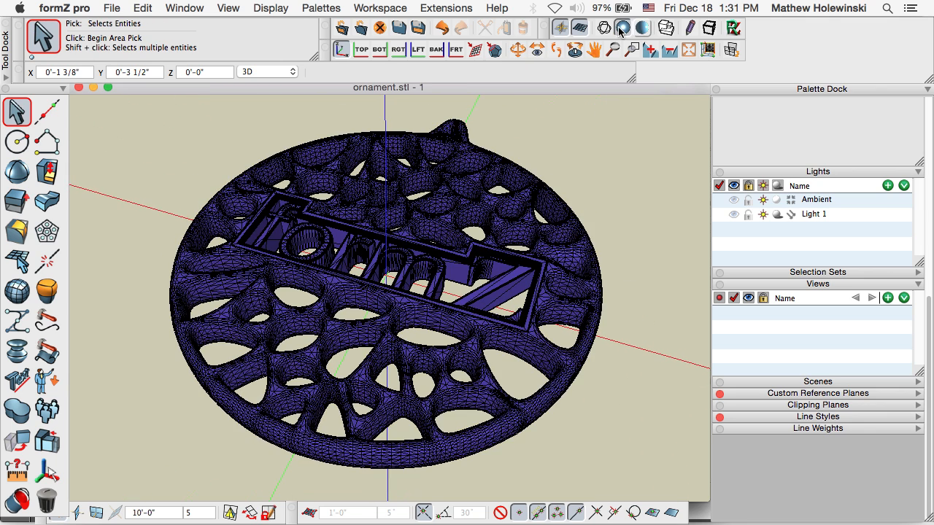
scroll(488, 321, up, 2)
middle_drag(619, 367, 616, 293)
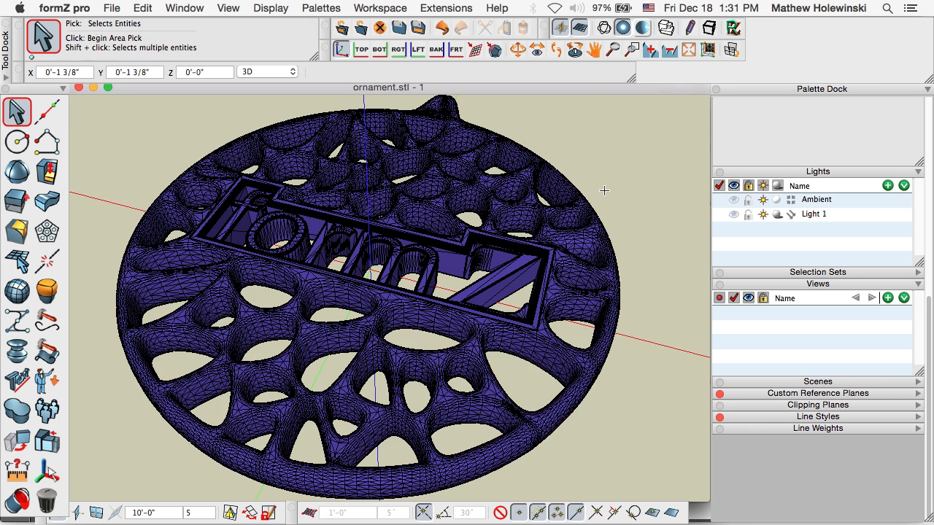
scroll(635, 233, down, 2)
scroll(634, 233, up, 2)
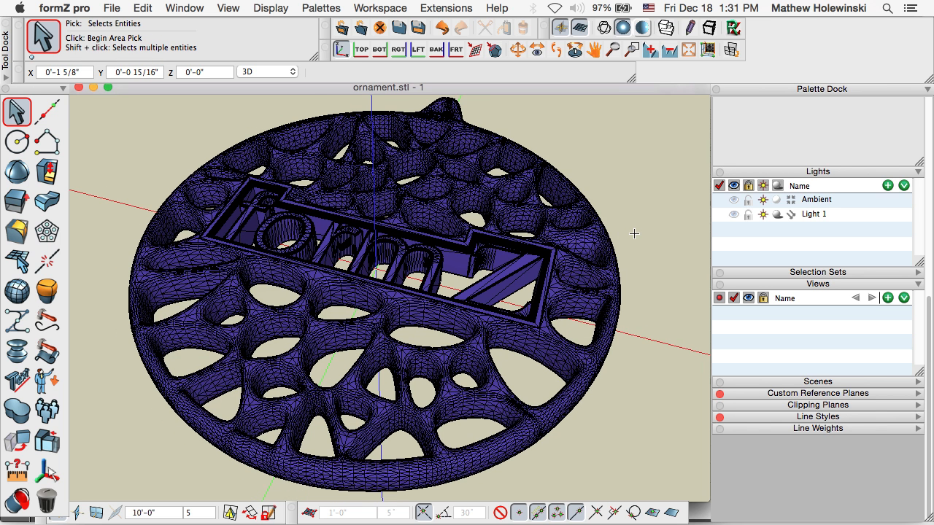
Switch to Adobe Reader to view the webinar PDF's MakerBot scaling page, and return to formZ
key(super+Tab)
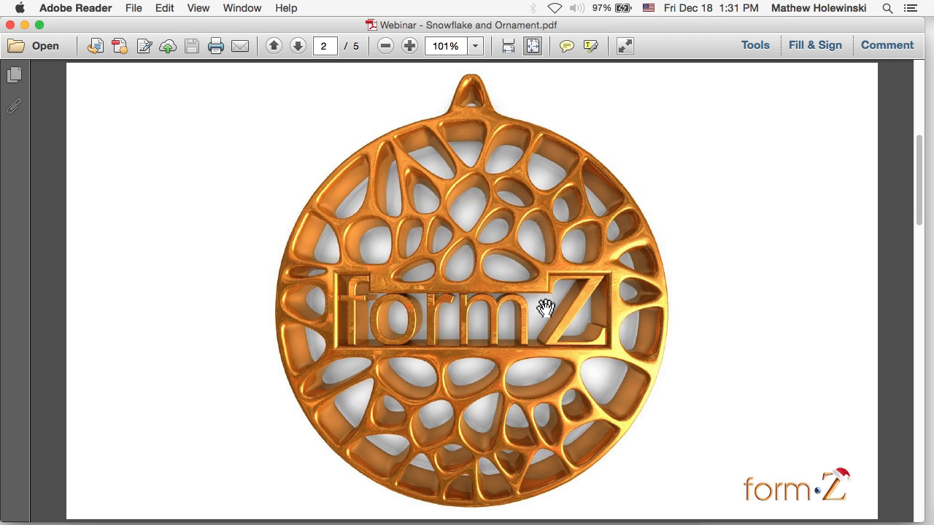
scroll(546, 308, down, 1)
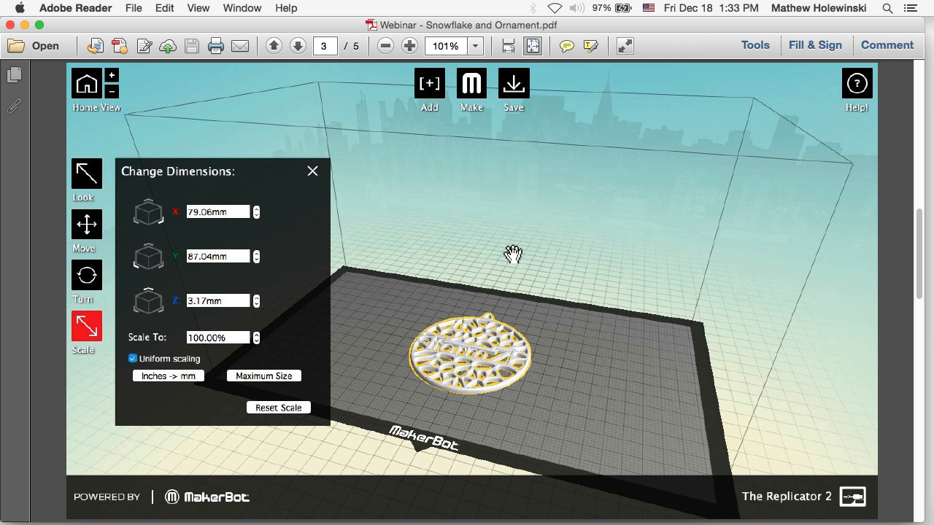
key(super+Tab)
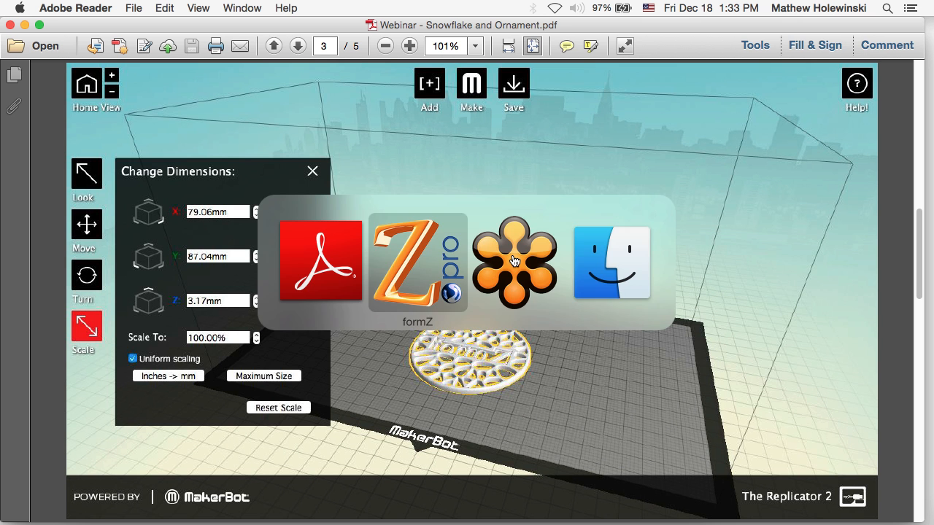
key(super+Tab)
key(super+Tab)
key(super+Tab)
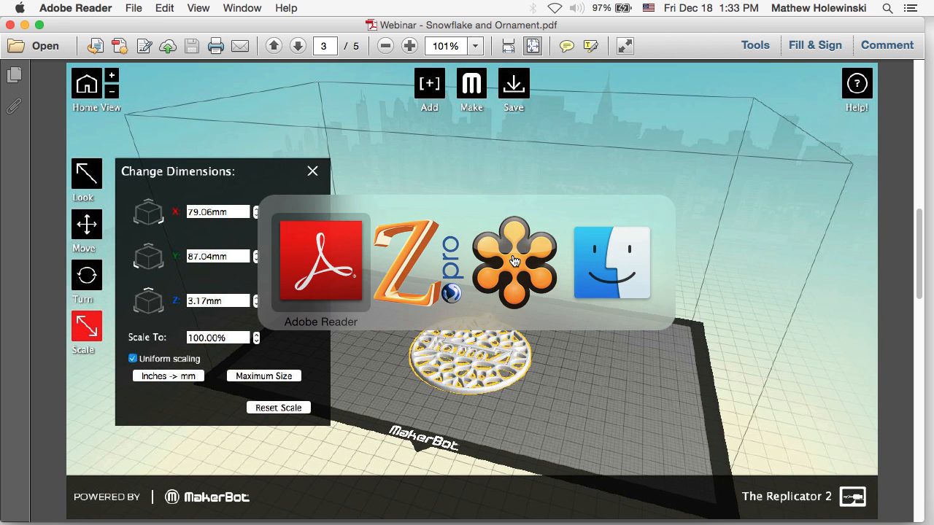
key(super+Tab)
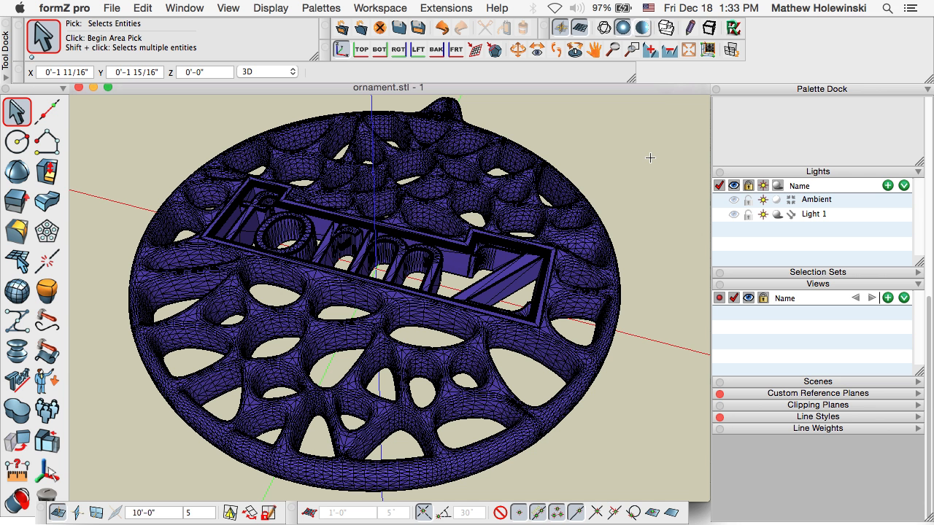
key(super+Tab)
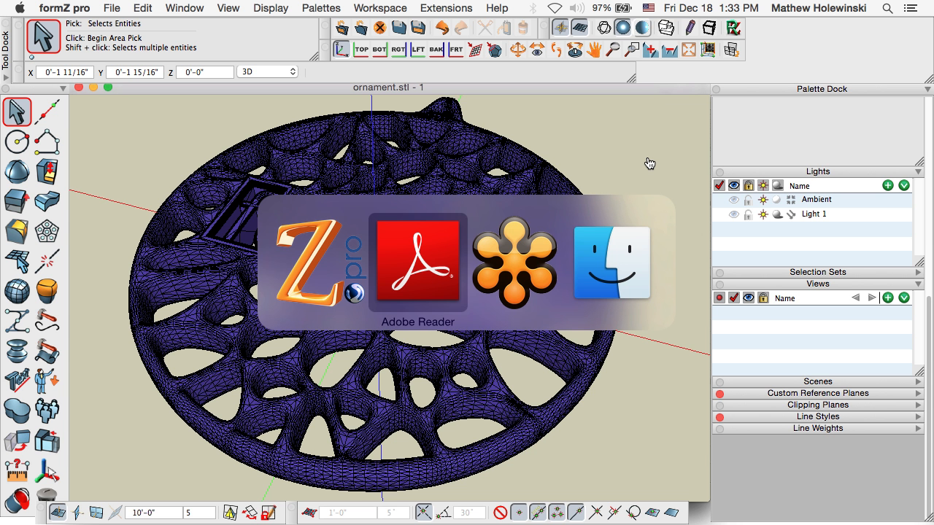
key(super+Tab)
key(super+Tab)
key(super+Tab)
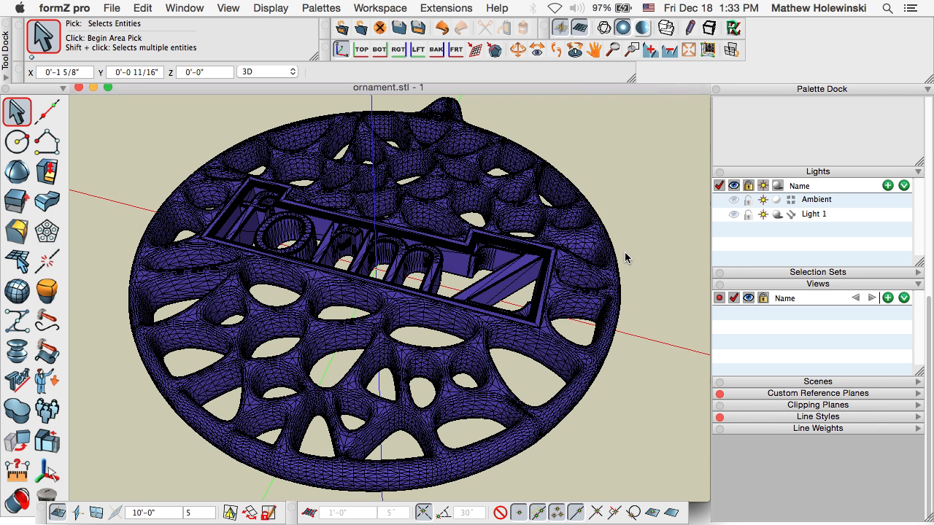
key(super+Tab)
key(super+Tab)
key(super+Tab)
key(super+Tab)
key(super+Tab)
key(super+Tab)
key(super+Tab)
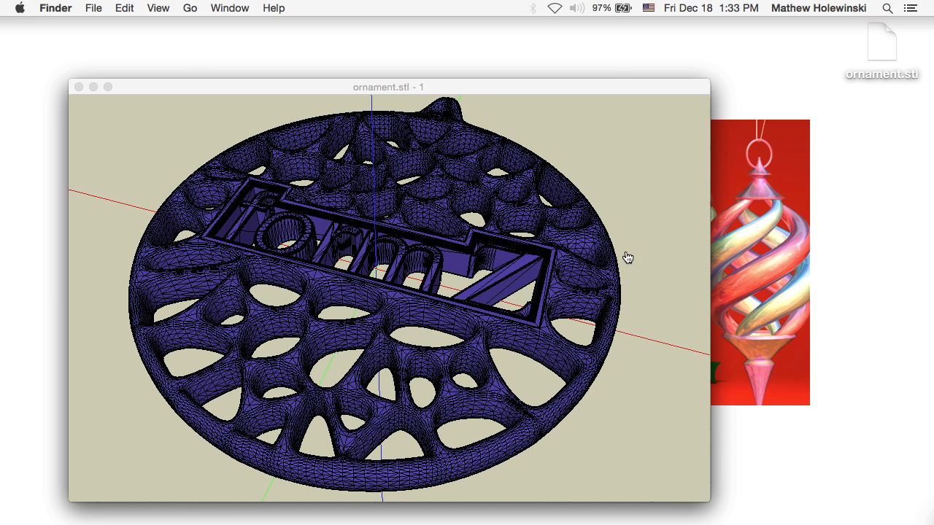
Bring formZ back to the front and hide it to uncover the desktop
click(486, 86)
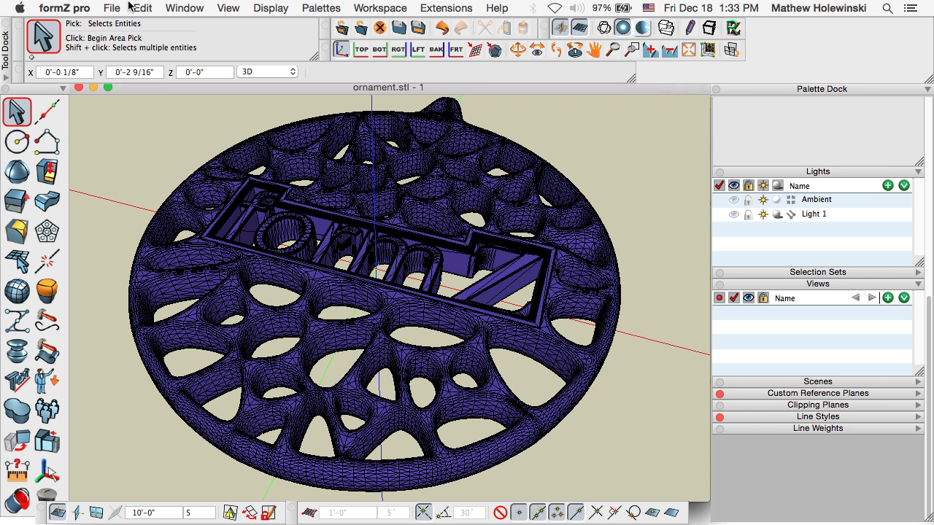
click(72, 8)
click(96, 92)
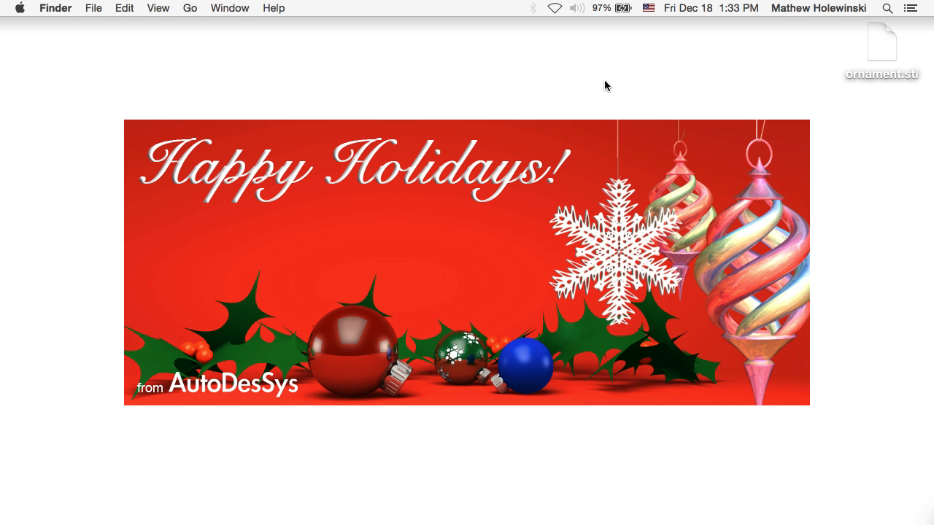